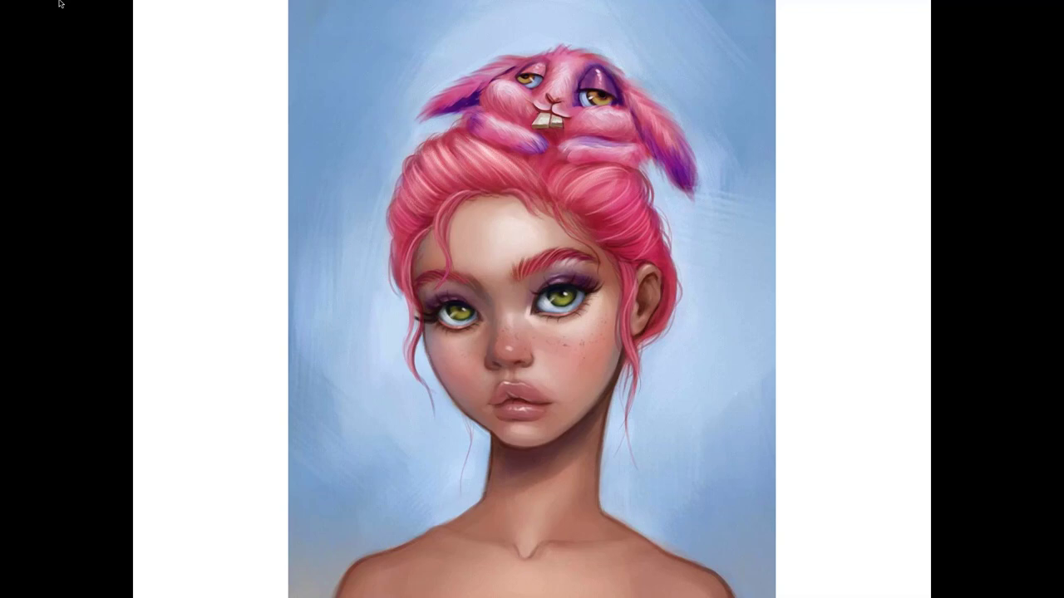
- End the slideshow, put the Keynote presentation away, and switch to the portrait sketch in Corel Painter 2021
{"action": "key", "text": "Escape"}
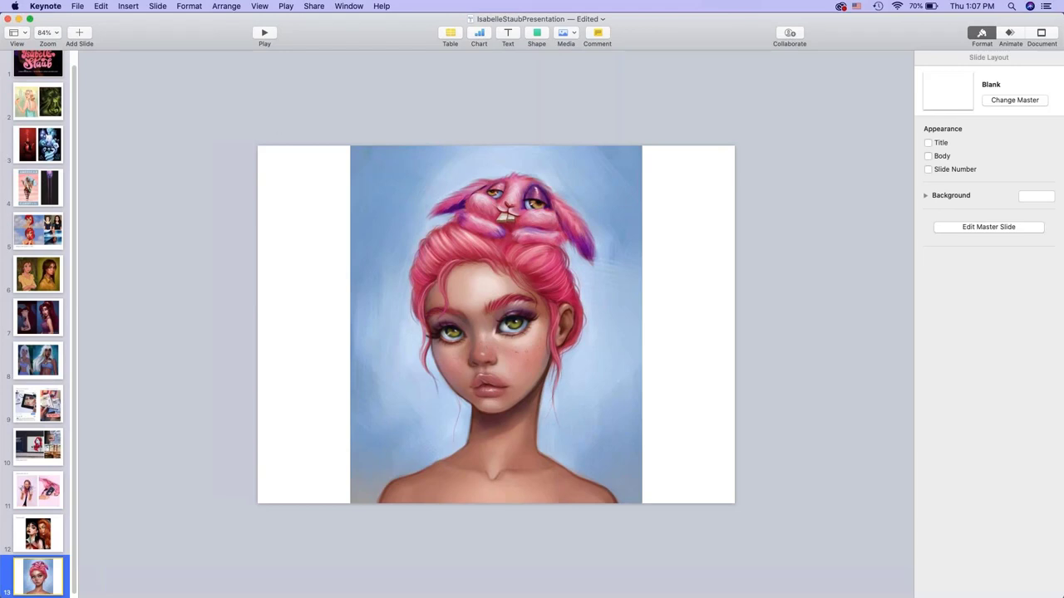
{"action": "left_click", "coordinate": [9, 19]}
{"action": "left_click_drag", "start_coordinate": [692, 52], "coordinate": [690, 25]}
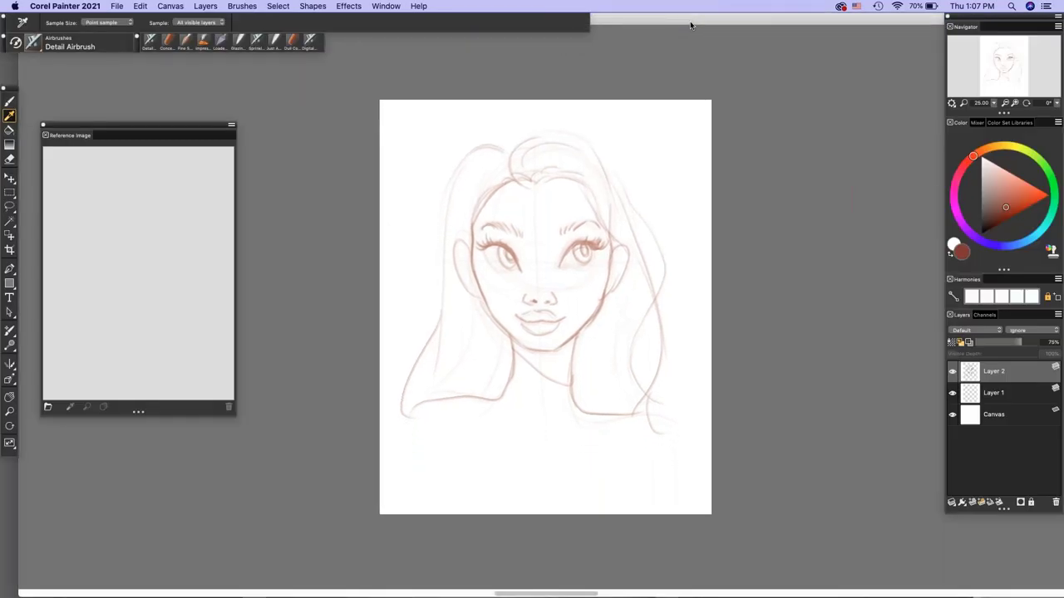
{"action": "left_click", "coordinate": [1015, 103]}
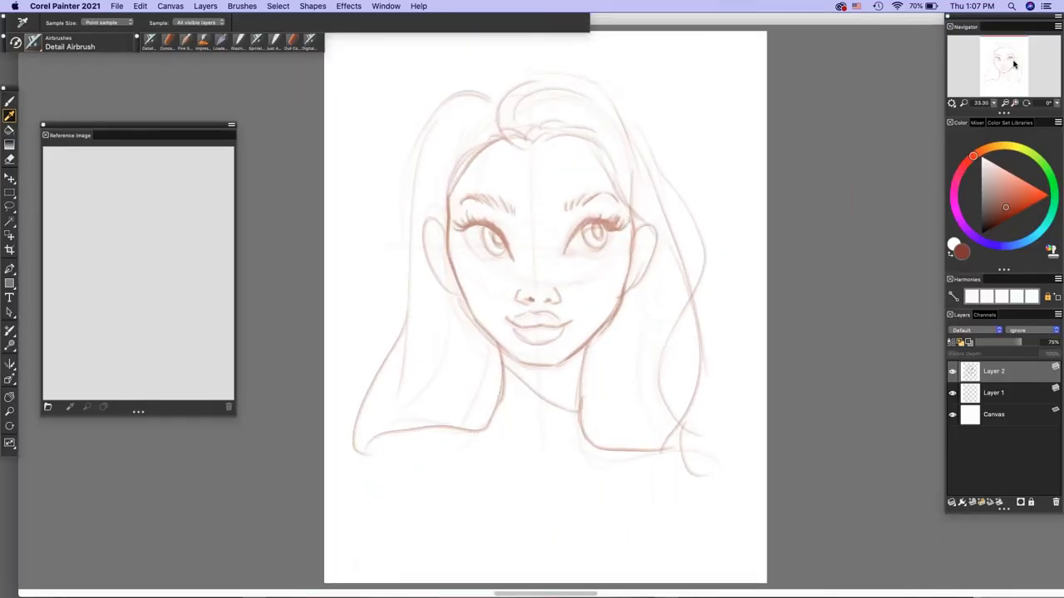
- Add a new layer above the sketch and choose the Concept Art Jitter Smooth brush, undoing a test stroke beside the hair
{"action": "left_click", "coordinate": [974, 502]}
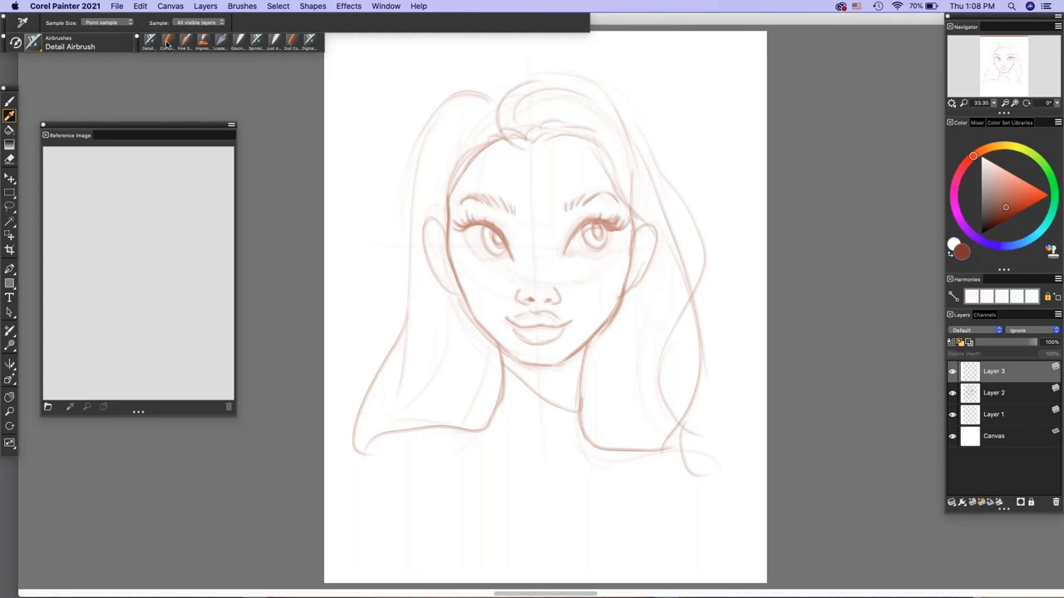
{"action": "left_click", "coordinate": [167, 42]}
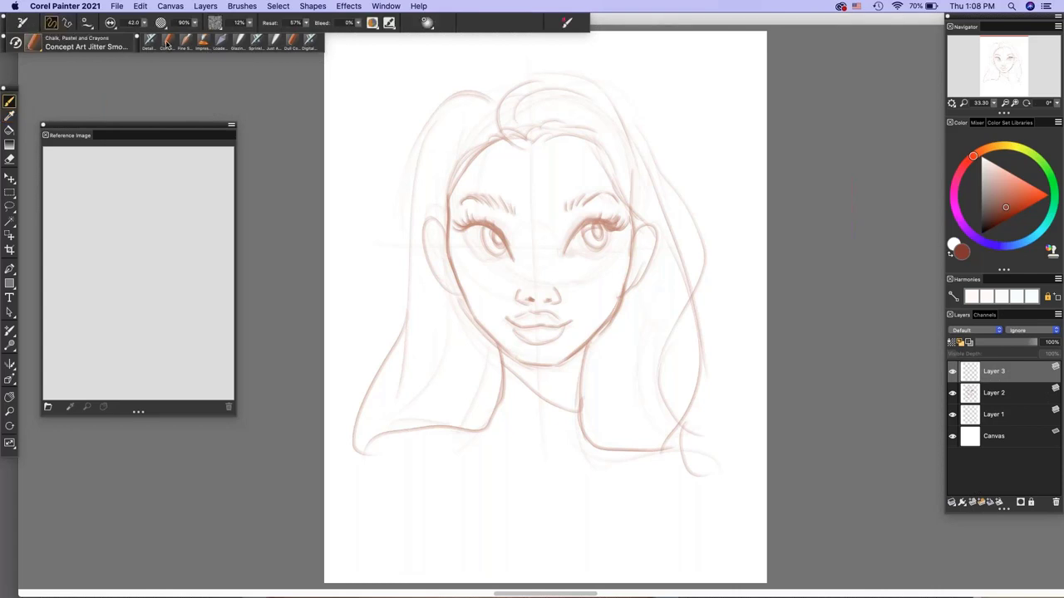
{"action": "left_click_drag", "start_coordinate": [403, 187], "coordinate": [324, 148]}
{"action": "left_click", "coordinate": [54, 46]}
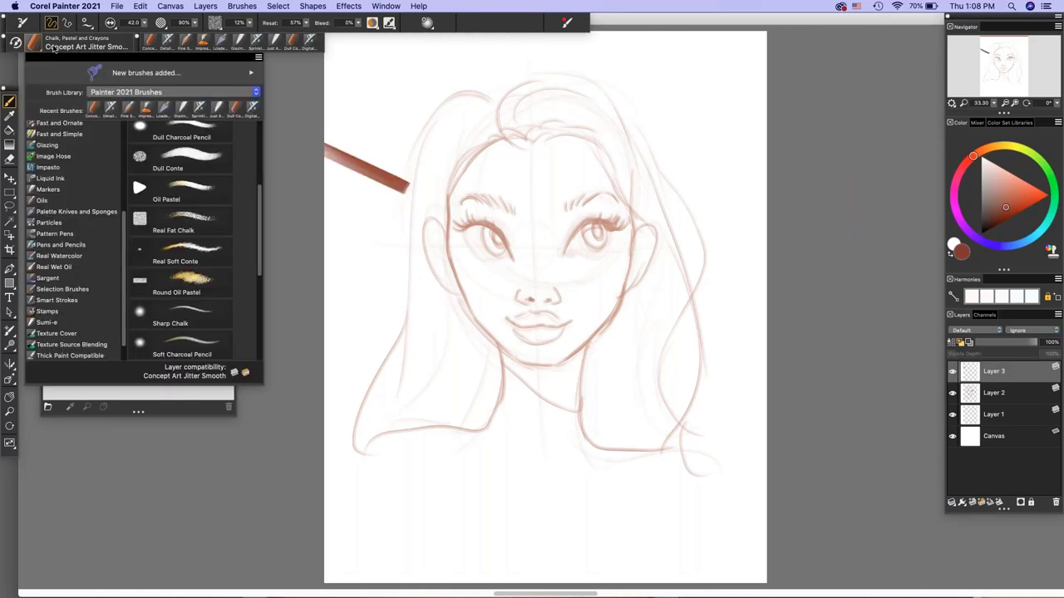
{"action": "left_click", "coordinate": [296, 70]}
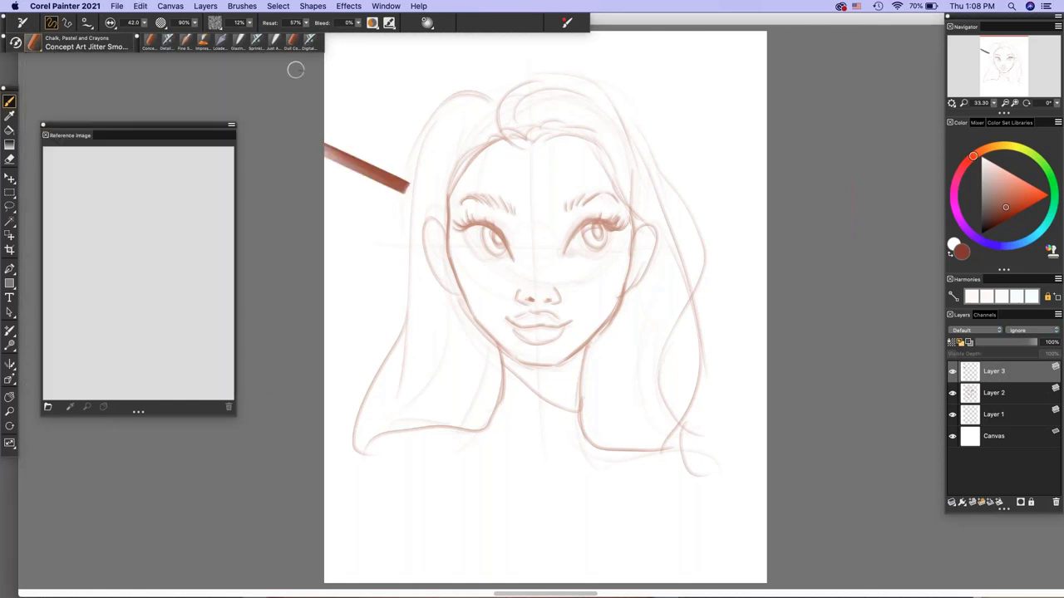
{"action": "key", "text": "super+z"}
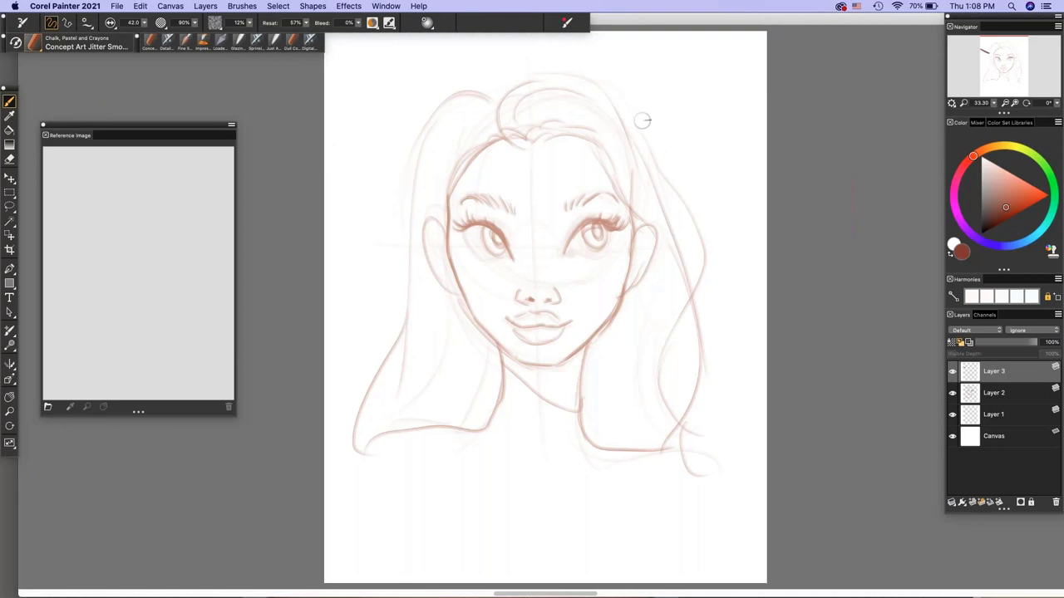
- Try a large scribble over the hair and forehead on another new layer with a much bigger brush, and undo it
{"action": "left_click", "coordinate": [981, 502]}
{"action": "left_click", "coordinate": [147, 23]}
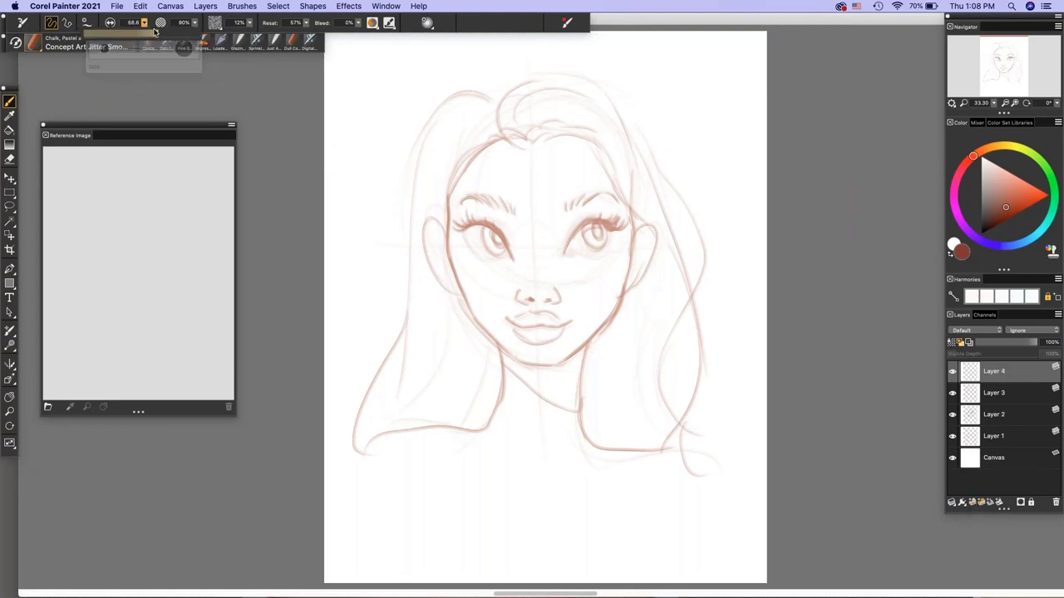
{"action": "left_click_drag", "start_coordinate": [146, 36], "coordinate": [169, 35]}
{"action": "mouse_move", "coordinate": [619, 91]}
{"action": "left_mouse_down"}
{"action": "mouse_move", "coordinate": [610, 177]}
{"action": "mouse_move", "coordinate": [665, 249]}
{"action": "mouse_move", "coordinate": [582, 141]}
{"action": "mouse_move", "coordinate": [640, 257]}
{"action": "left_mouse_up"}
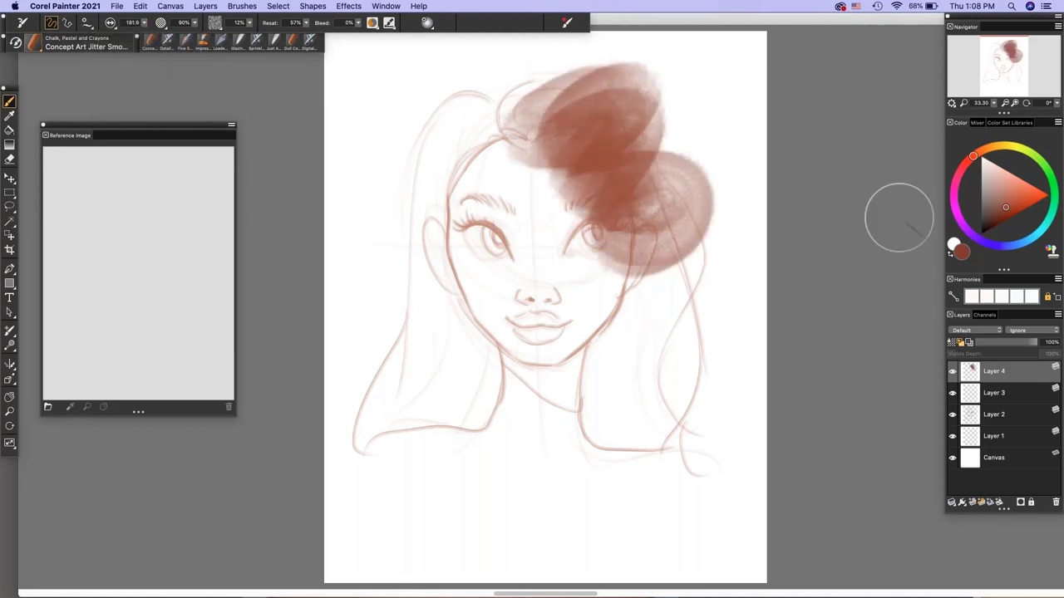
{"action": "key", "text": "super+z"}
- Reduce the brush size to 11.0 for fine line work
{"action": "left_click", "coordinate": [131, 21]}
{"action": "left_click", "coordinate": [127, 34]}
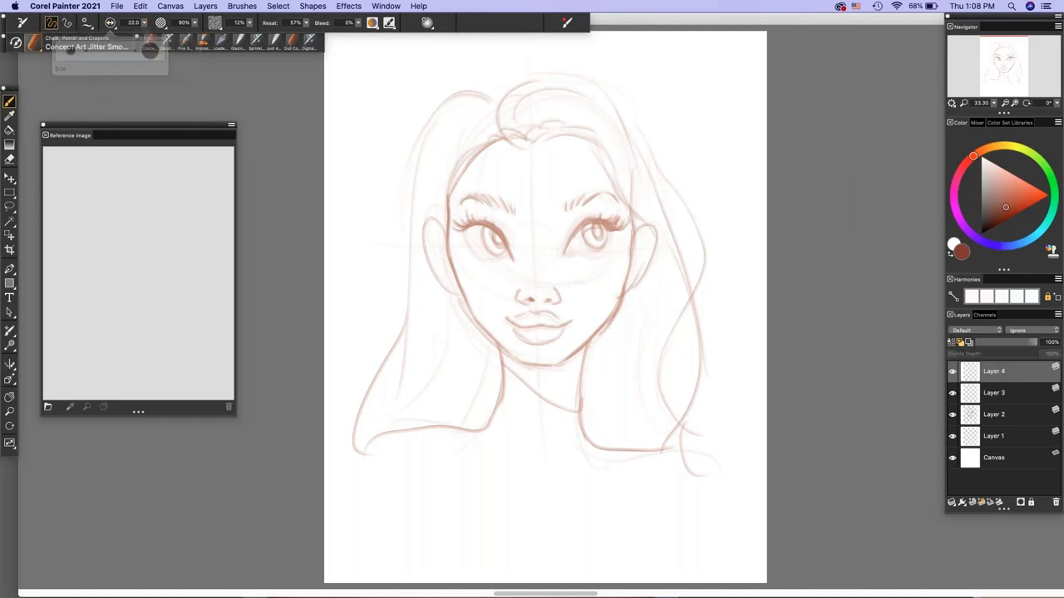
{"action": "left_click", "coordinate": [144, 23]}
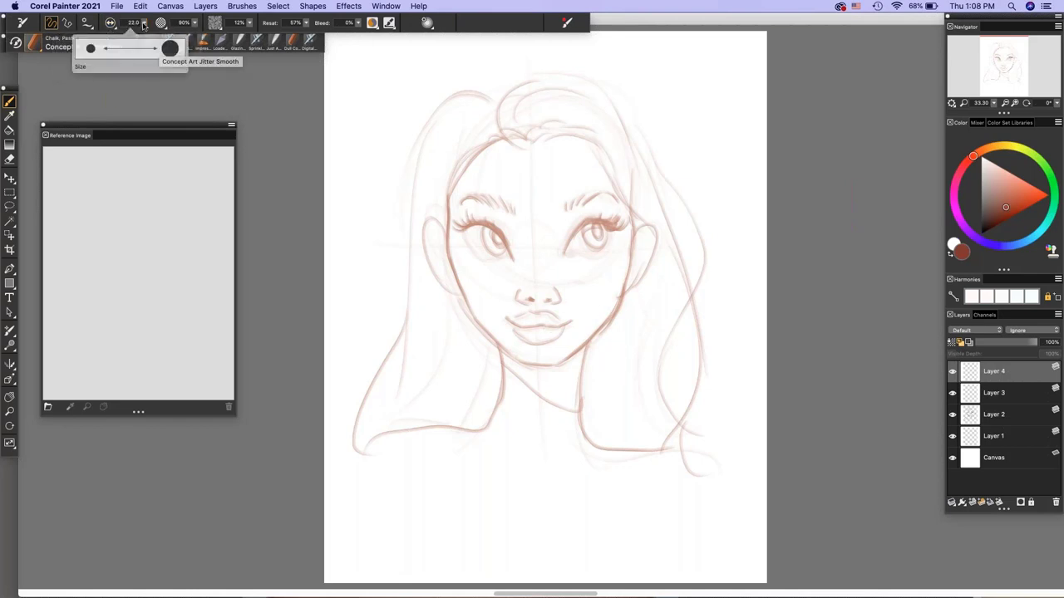
{"action": "left_click", "coordinate": [111, 47]}
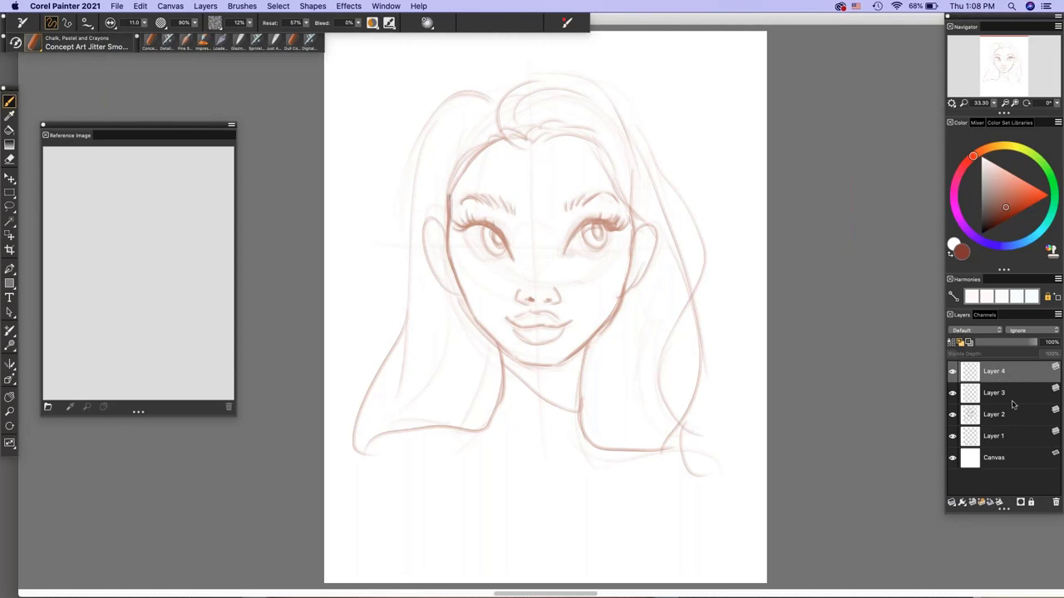
- Toggle Layer 2's visibility to identify the sketch, and delete the extra Layer 4
{"action": "left_click", "coordinate": [965, 391]}
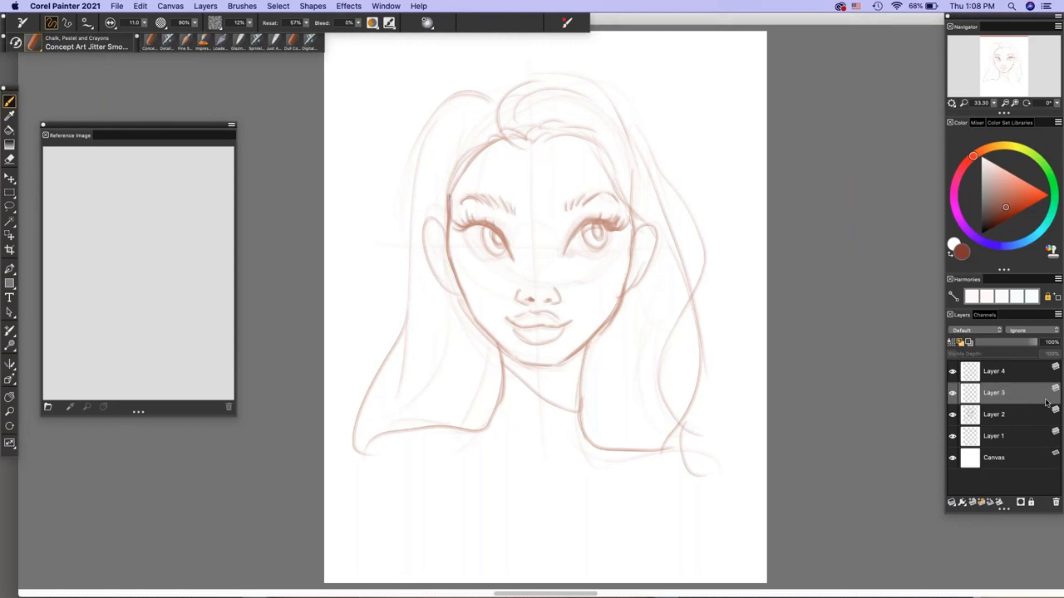
{"action": "left_click", "coordinate": [953, 415]}
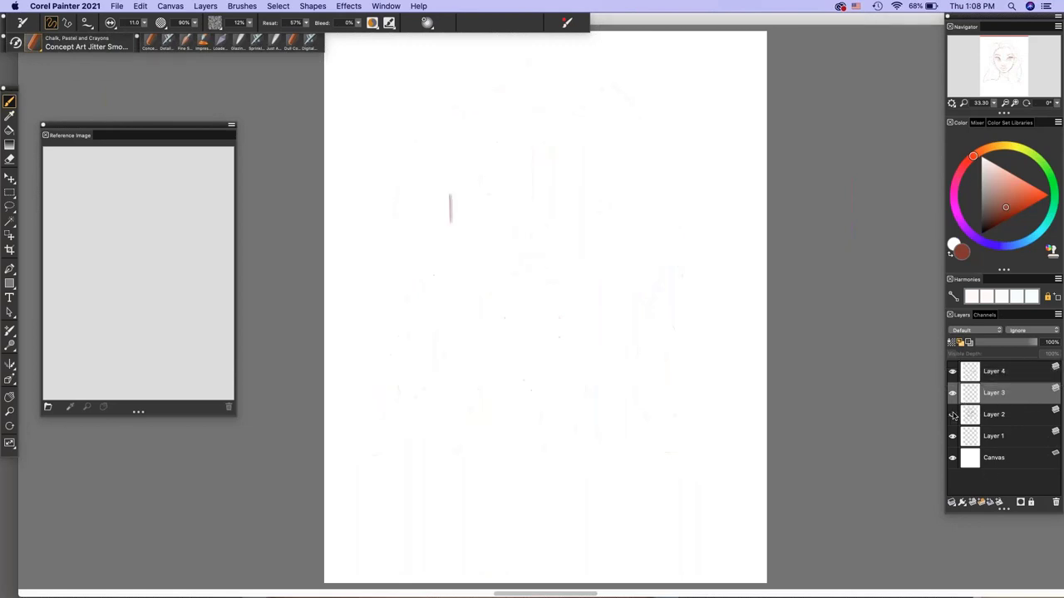
{"action": "left_click", "coordinate": [952, 415]}
{"action": "left_click", "coordinate": [952, 414]}
{"action": "left_click", "coordinate": [952, 414]}
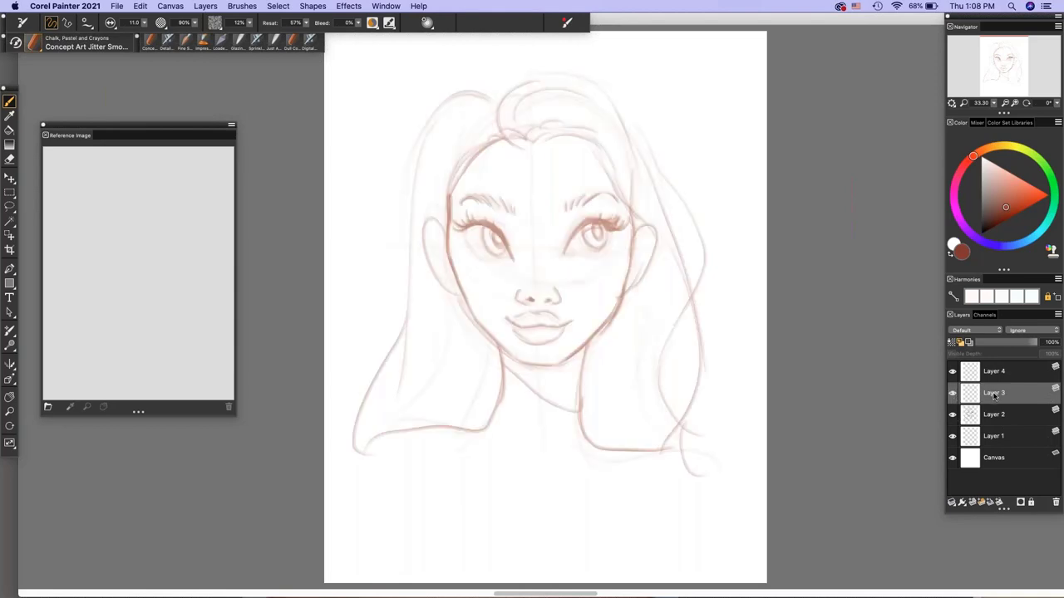
{"action": "left_click", "coordinate": [1009, 372]}
{"action": "left_click", "coordinate": [1055, 503]}
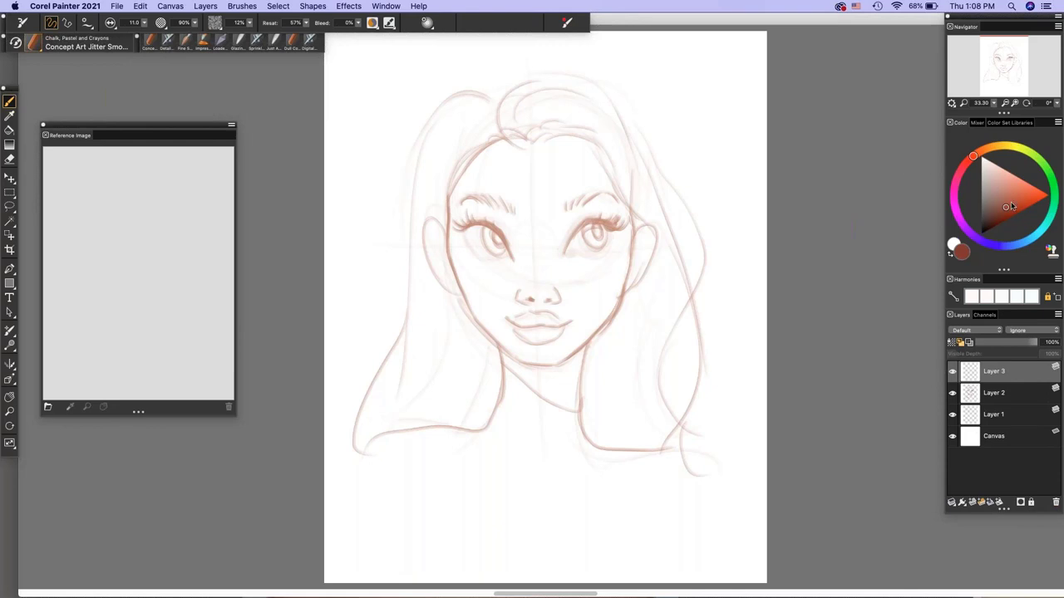
- Pick a darker red and trace the face outline on Layer 3 from both temples down to the chin
{"action": "left_click", "coordinate": [1009, 218]}
{"action": "mouse_move", "coordinate": [456, 186]}
{"action": "left_mouse_down"}
{"action": "mouse_move", "coordinate": [451, 261]}
{"action": "mouse_move", "coordinate": [475, 292]}
{"action": "left_mouse_up"}
{"action": "left_click_drag", "start_coordinate": [449, 247], "coordinate": [471, 311]}
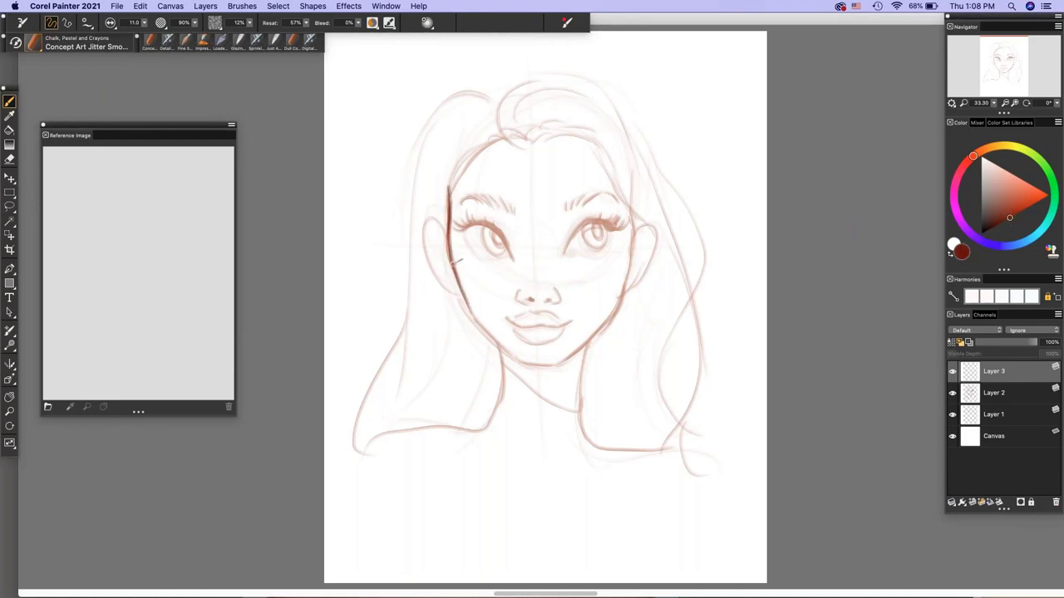
{"action": "mouse_move", "coordinate": [453, 268]}
{"action": "left_mouse_down"}
{"action": "mouse_move", "coordinate": [505, 356]}
{"action": "mouse_move", "coordinate": [494, 332]}
{"action": "mouse_move", "coordinate": [518, 360]}
{"action": "mouse_move", "coordinate": [488, 321]}
{"action": "mouse_move", "coordinate": [515, 358]}
{"action": "mouse_move", "coordinate": [496, 333]}
{"action": "mouse_move", "coordinate": [542, 365]}
{"action": "mouse_move", "coordinate": [562, 361]}
{"action": "left_mouse_up"}
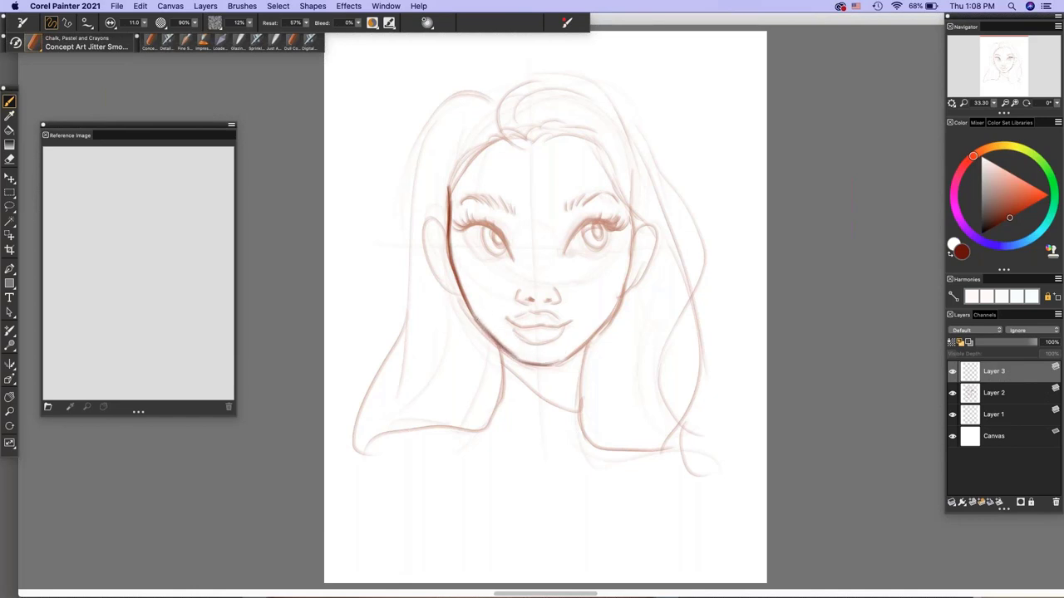
{"action": "left_click_drag", "start_coordinate": [635, 193], "coordinate": [628, 291]}
{"action": "mouse_move", "coordinate": [636, 237]}
{"action": "left_mouse_down"}
{"action": "mouse_move", "coordinate": [620, 318]}
{"action": "mouse_move", "coordinate": [562, 362]}
{"action": "left_mouse_up"}
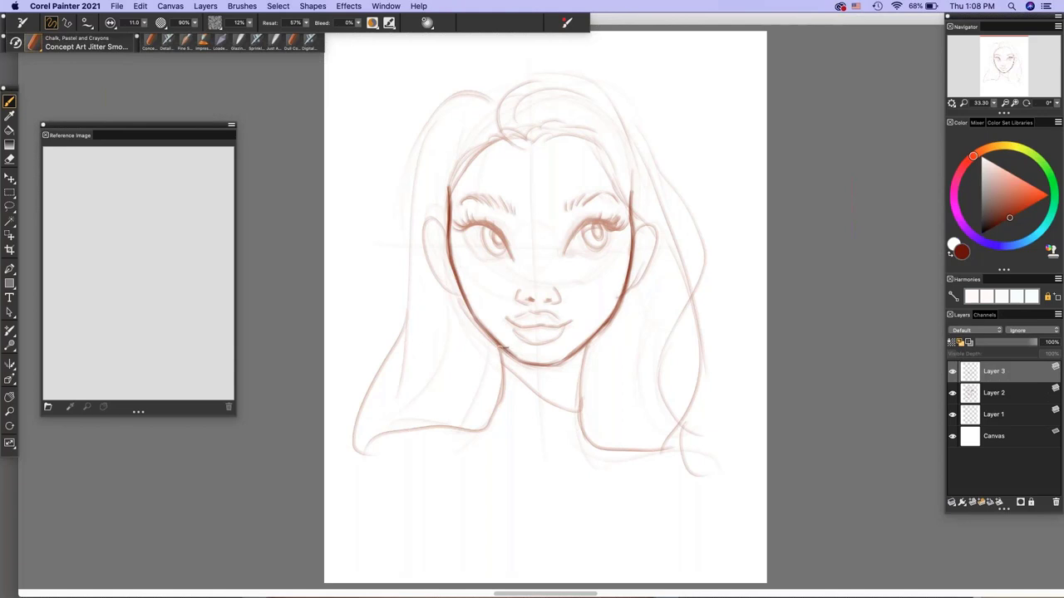
- Trace both sides of the neck and extend the lines outward into the shoulders
{"action": "mouse_move", "coordinate": [503, 344]}
{"action": "left_mouse_down"}
{"action": "mouse_move", "coordinate": [500, 397]}
{"action": "mouse_move", "coordinate": [504, 385]}
{"action": "mouse_move", "coordinate": [484, 428]}
{"action": "left_mouse_up"}
{"action": "left_click_drag", "start_coordinate": [588, 340], "coordinate": [582, 432]}
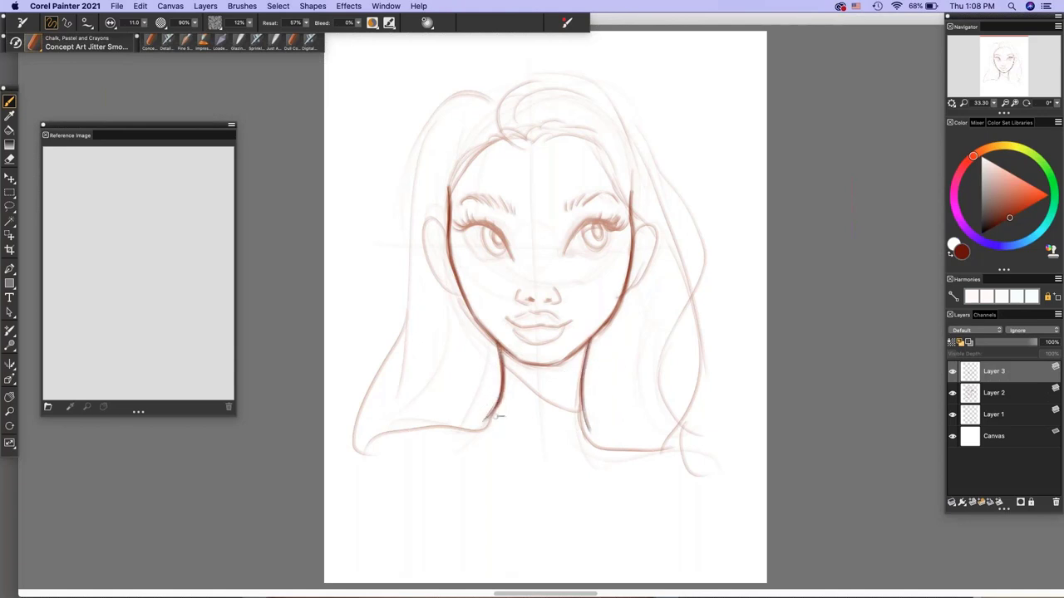
{"action": "mouse_move", "coordinate": [497, 397]}
{"action": "left_mouse_down"}
{"action": "mouse_move", "coordinate": [467, 424]}
{"action": "mouse_move", "coordinate": [389, 450]}
{"action": "left_mouse_up"}
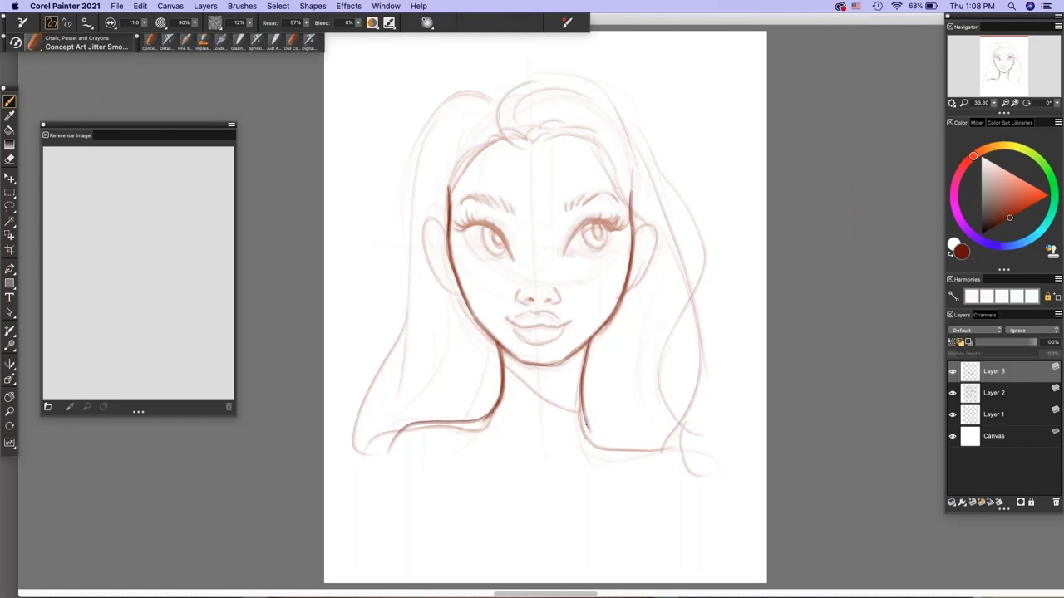
{"action": "left_click_drag", "start_coordinate": [585, 426], "coordinate": [712, 474]}
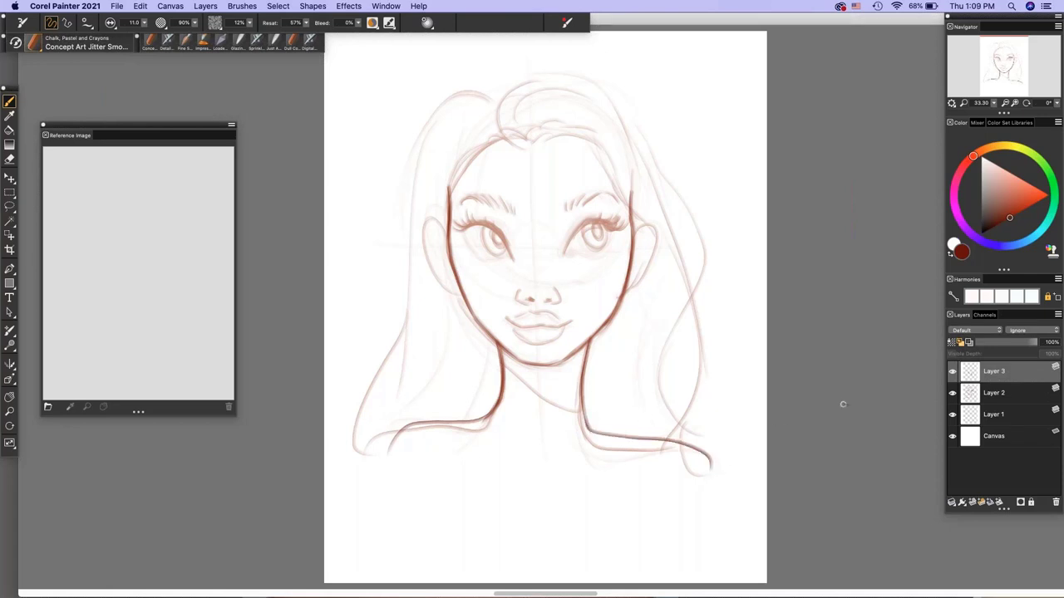
- Trace the outlines of both ears and go over the eyes with their upper lids, lashes, irises and lower lids
{"action": "mouse_move", "coordinate": [446, 216]}
{"action": "left_mouse_down"}
{"action": "mouse_move", "coordinate": [424, 241]}
{"action": "mouse_move", "coordinate": [447, 292]}
{"action": "left_mouse_up"}
{"action": "left_click_drag", "start_coordinate": [631, 221], "coordinate": [628, 287]}
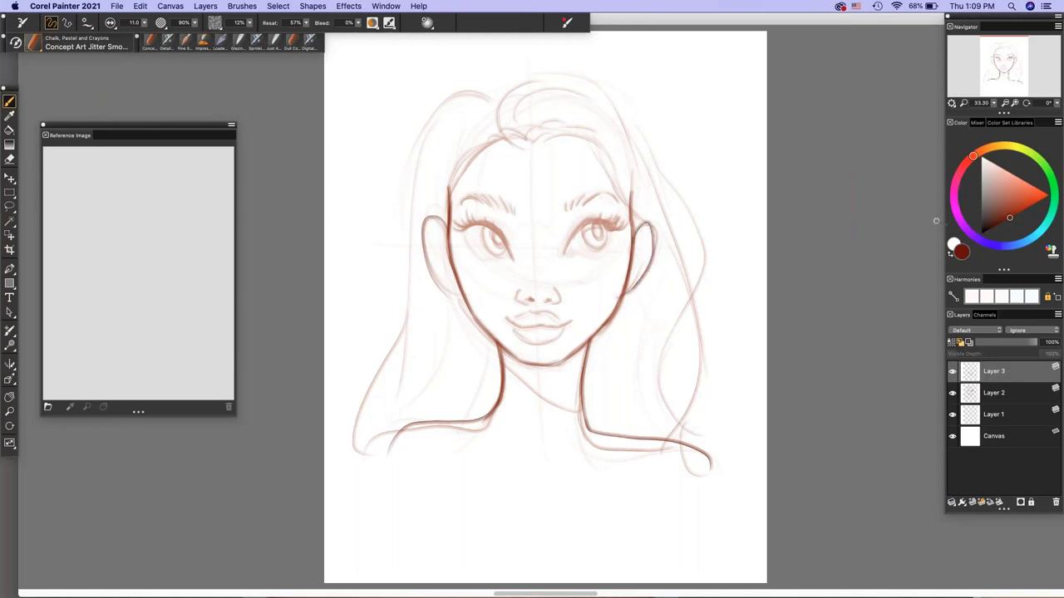
{"action": "mouse_move", "coordinate": [483, 223]}
{"action": "left_mouse_down"}
{"action": "mouse_move", "coordinate": [468, 226]}
{"action": "mouse_move", "coordinate": [507, 242]}
{"action": "mouse_move", "coordinate": [512, 260]}
{"action": "left_mouse_up"}
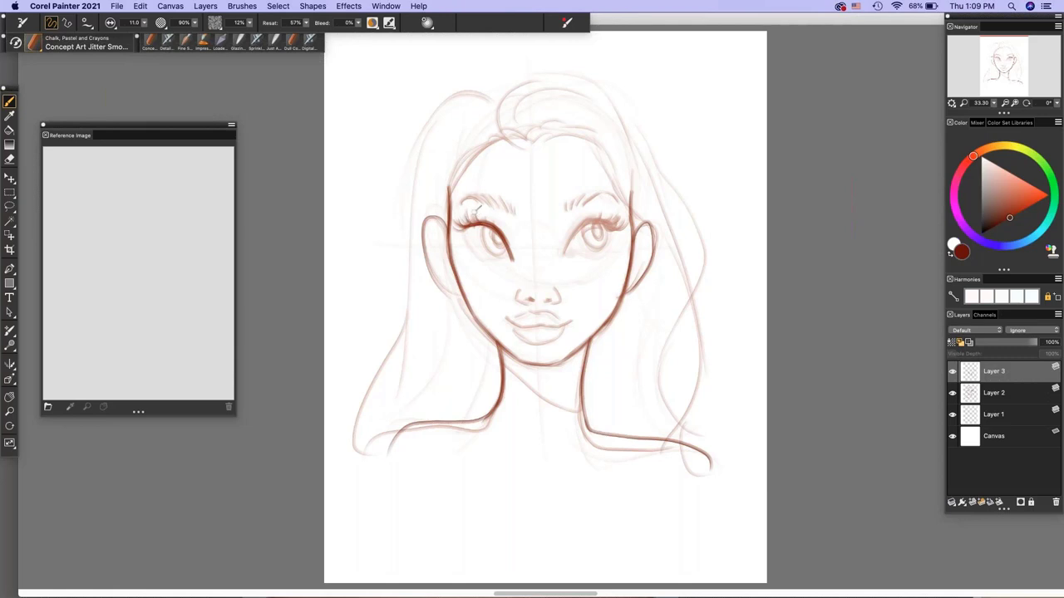
{"action": "mouse_move", "coordinate": [565, 253]}
{"action": "left_mouse_down"}
{"action": "mouse_move", "coordinate": [577, 228]}
{"action": "mouse_move", "coordinate": [624, 223]}
{"action": "left_mouse_up"}
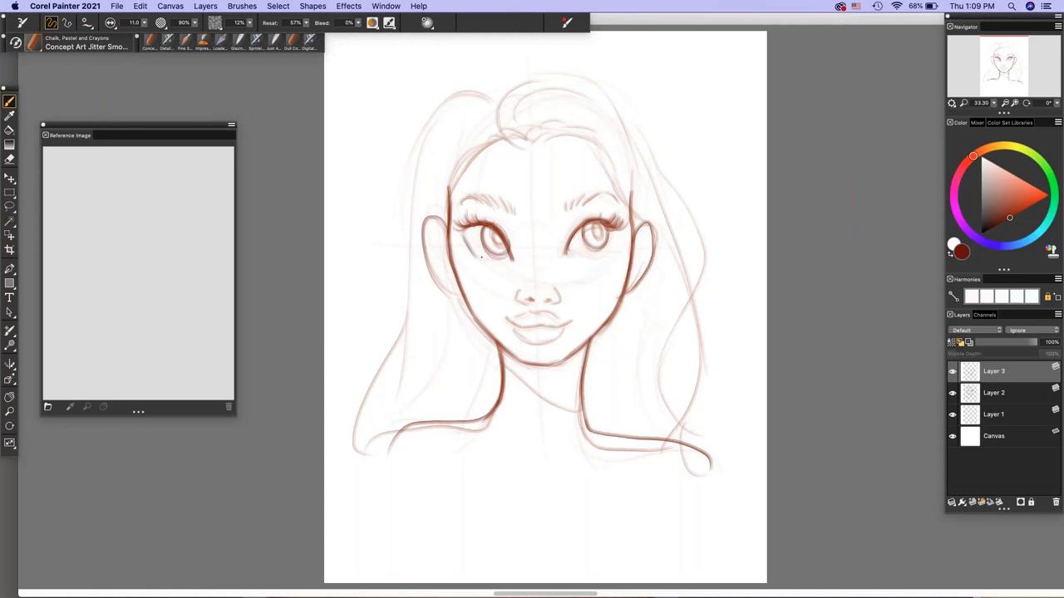
{"action": "left_click_drag", "start_coordinate": [488, 260], "coordinate": [512, 256]}
- Try a blue hue, return to dark red, and trace the hairline across the forehead from temple to temple
{"action": "left_click", "coordinate": [1006, 246]}
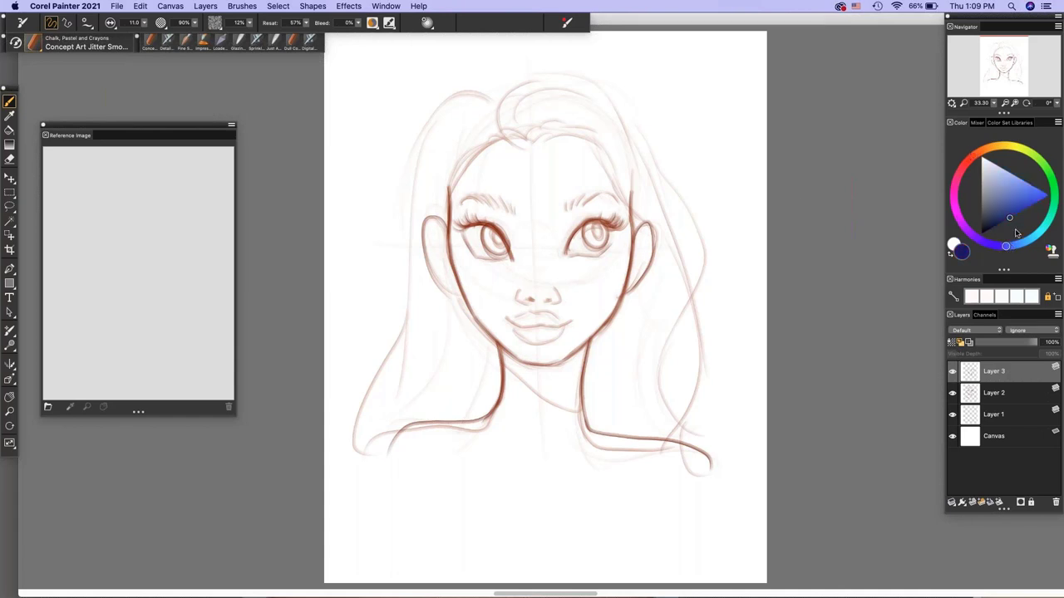
{"action": "left_click", "coordinate": [973, 159]}
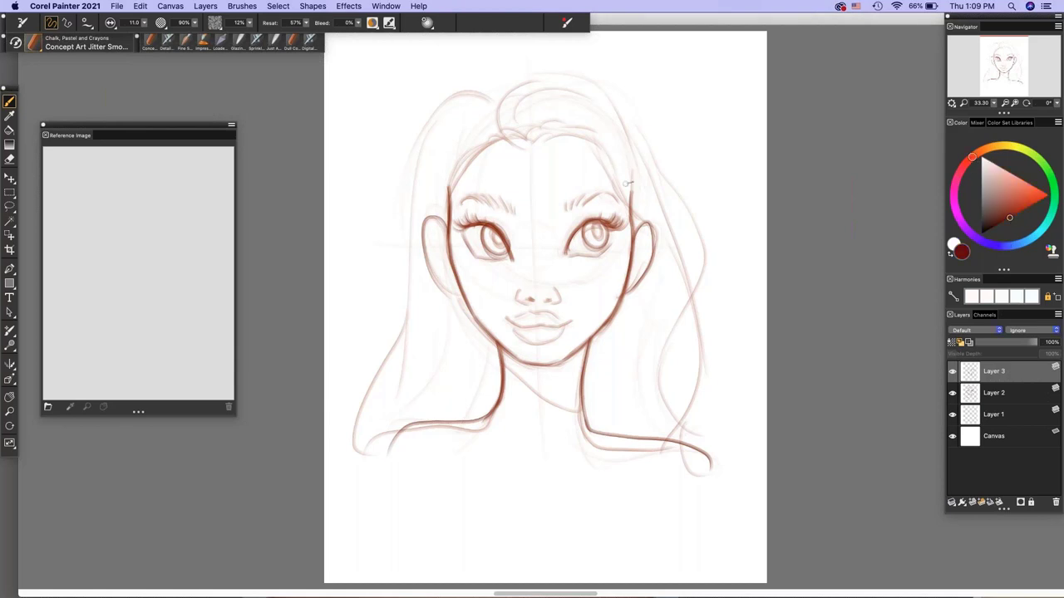
{"action": "left_click_drag", "start_coordinate": [625, 177], "coordinate": [615, 156]}
{"action": "mouse_move", "coordinate": [450, 191]}
{"action": "left_mouse_down"}
{"action": "mouse_move", "coordinate": [521, 131]}
{"action": "mouse_move", "coordinate": [582, 136]}
{"action": "mouse_move", "coordinate": [621, 176]}
{"action": "mouse_move", "coordinate": [630, 205]}
{"action": "left_mouse_up"}
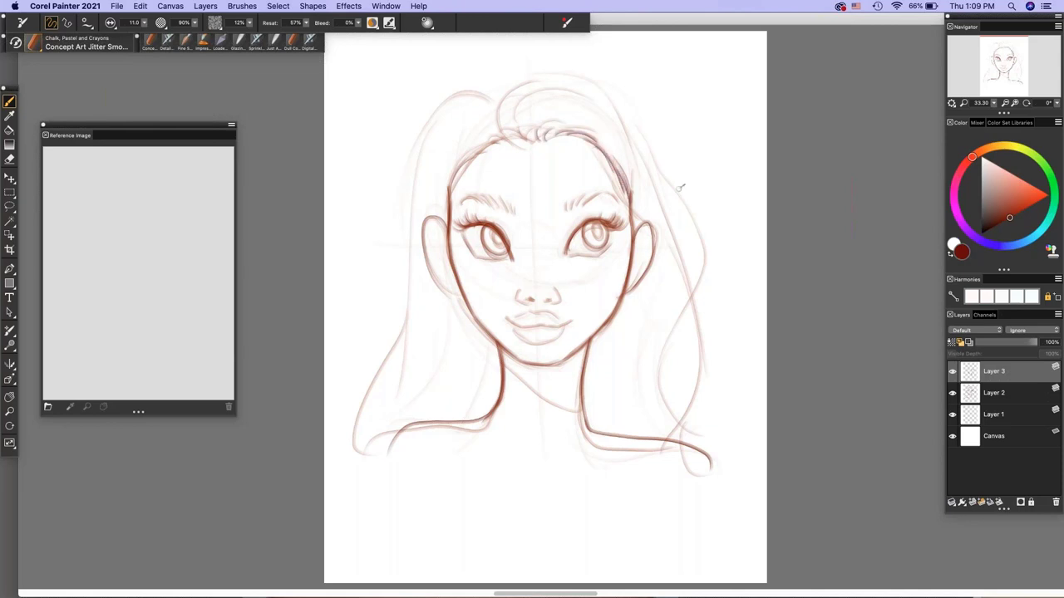
- Draw the inner details of both ears and trace the upper and lower lips
{"action": "mouse_move", "coordinate": [430, 228]}
{"action": "left_mouse_down"}
{"action": "mouse_move", "coordinate": [451, 247]}
{"action": "mouse_move", "coordinate": [445, 272]}
{"action": "left_mouse_up"}
{"action": "left_click_drag", "start_coordinate": [650, 238], "coordinate": [638, 267]}
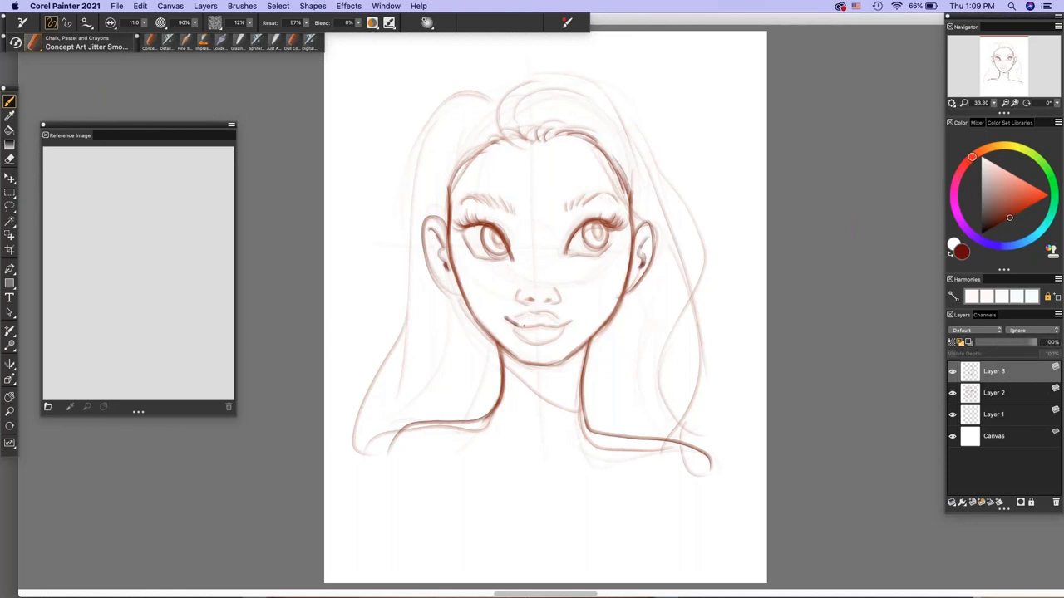
{"action": "mouse_move", "coordinate": [517, 323]}
{"action": "left_mouse_down"}
{"action": "mouse_move", "coordinate": [570, 318]}
{"action": "mouse_move", "coordinate": [529, 342]}
{"action": "left_mouse_up"}
{"action": "left_click_drag", "start_coordinate": [528, 343], "coordinate": [557, 337]}
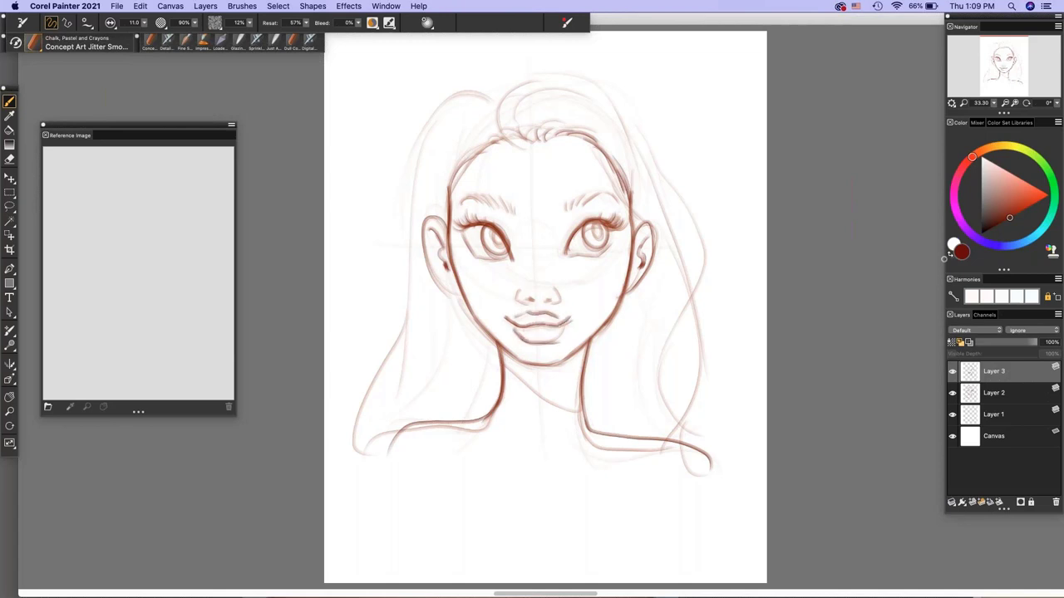
- Select Layer 2 together with Layer 3 and merge them into a single layer
{"action": "double_click", "coordinate": [1002, 394]}
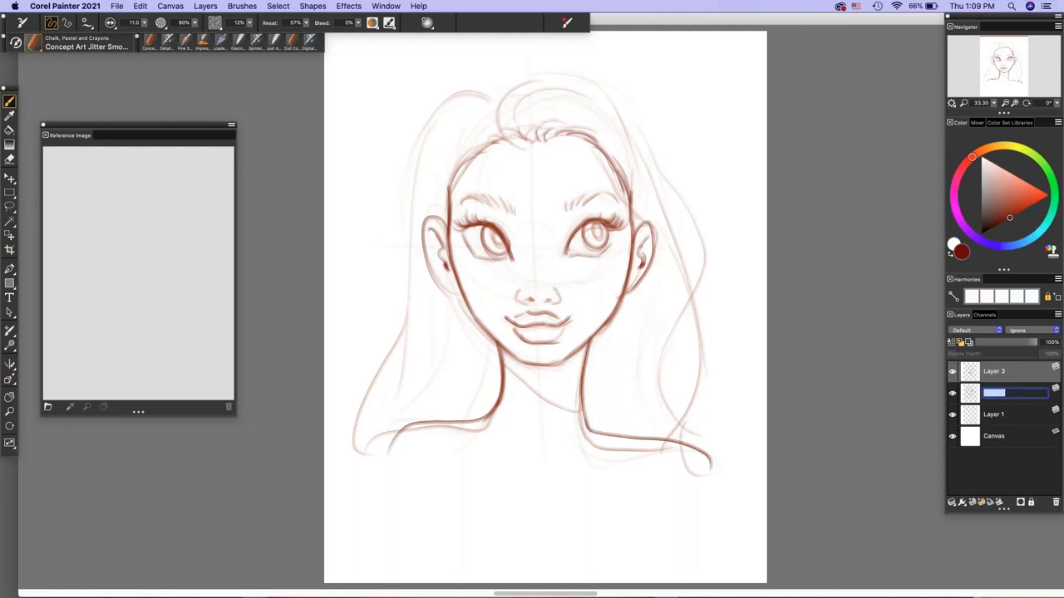
{"action": "left_click", "coordinate": [1018, 422]}
{"action": "left_click", "coordinate": [1019, 392]}
{"action": "left_click", "coordinate": [1014, 379], "text": "shift"}
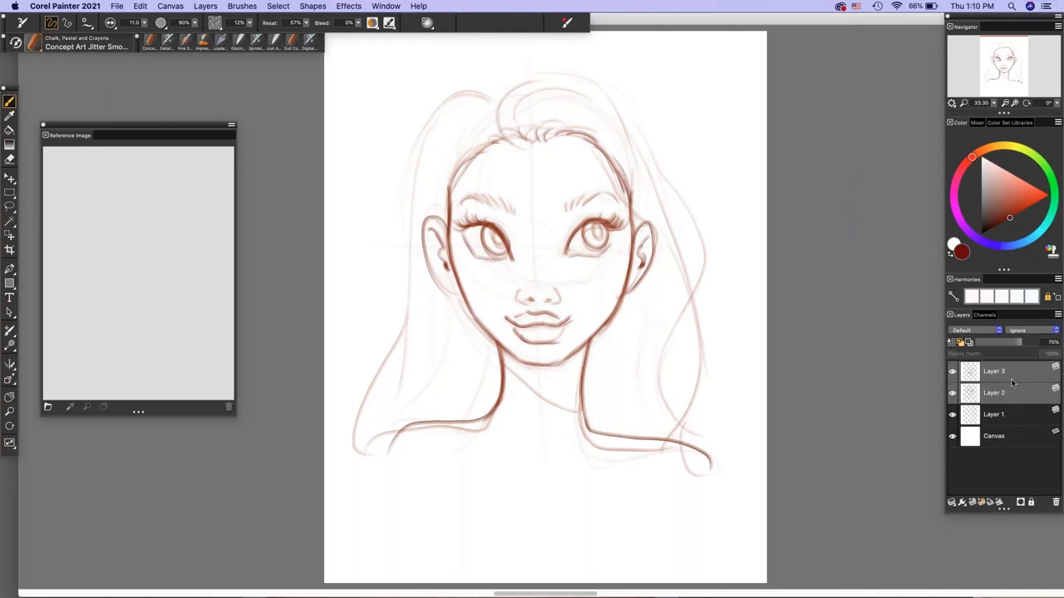
{"action": "key", "text": "super+e"}
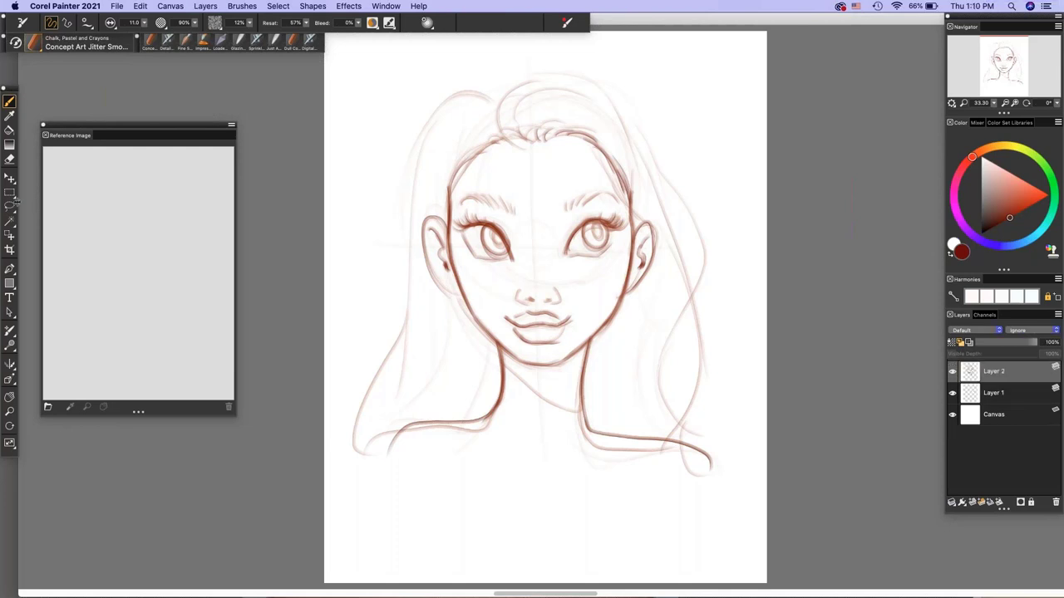
- Free-transform the merged sketch layer, scaling the portrait down slightly and moving it toward the middle of the page
{"action": "left_click", "coordinate": [10, 206]}
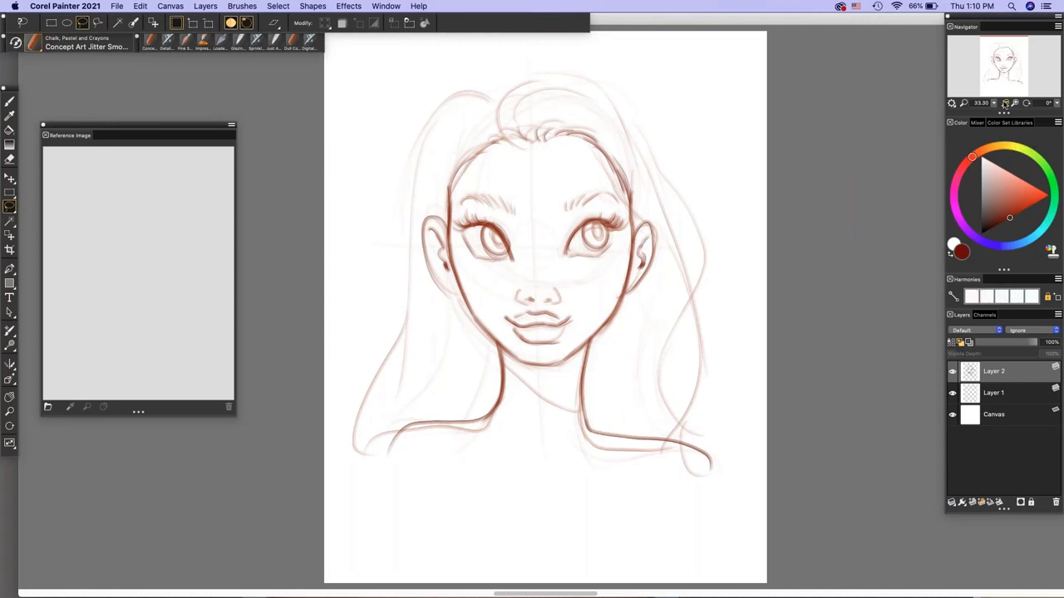
{"action": "left_click", "coordinate": [1004, 103]}
{"action": "left_click", "coordinate": [1015, 103]}
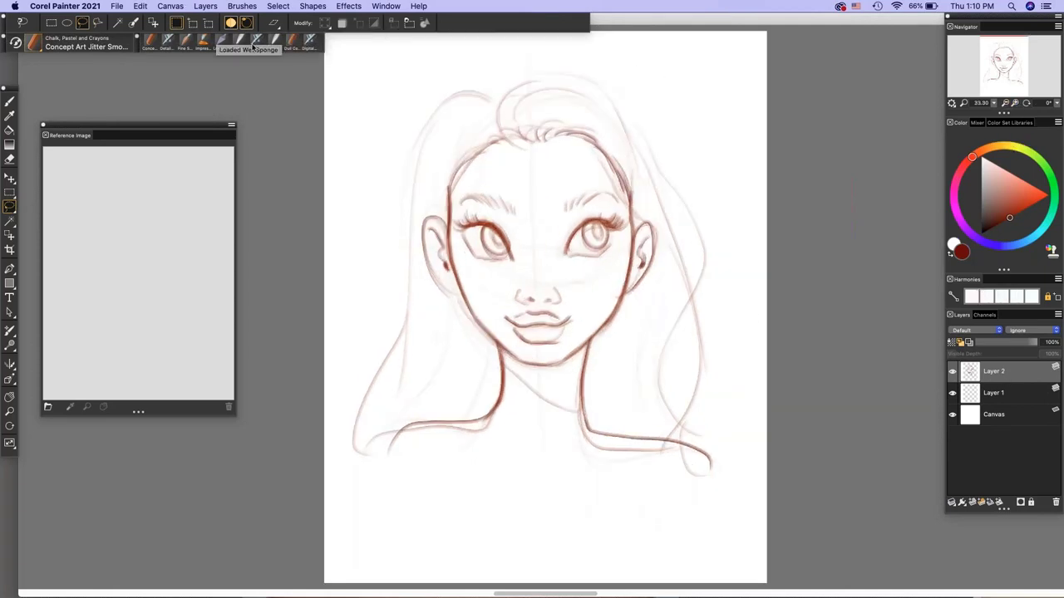
{"action": "left_click", "coordinate": [140, 6]}
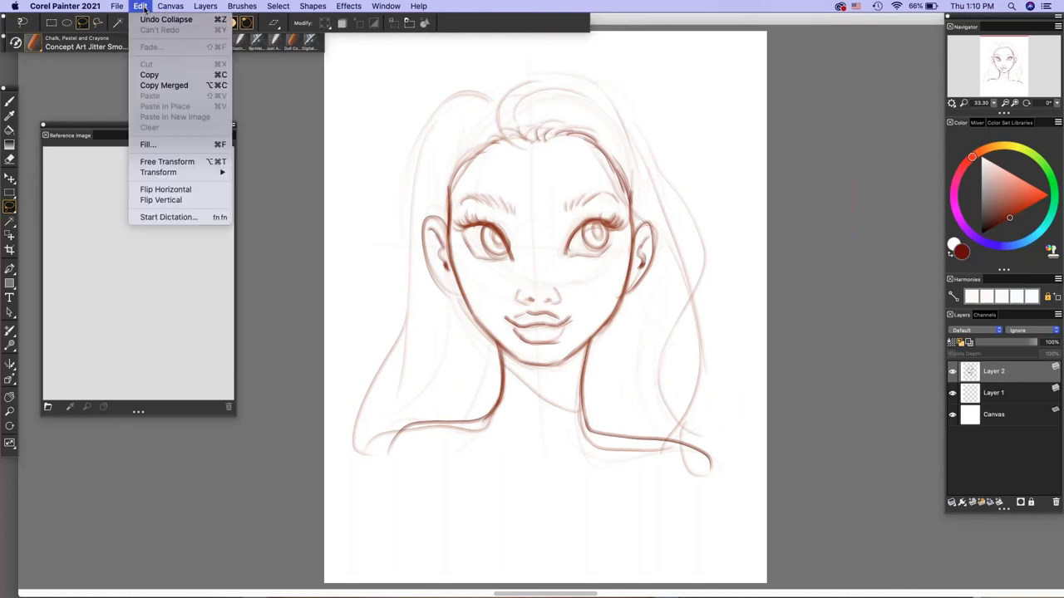
{"action": "left_click", "coordinate": [172, 163]}
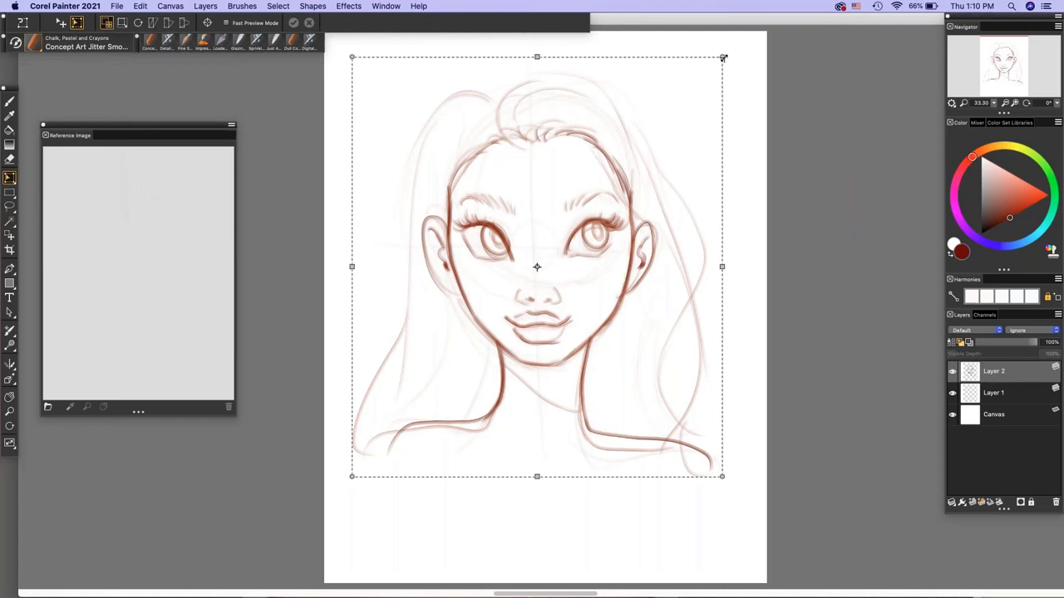
{"action": "mouse_move", "coordinate": [721, 57]}
{"action": "left_mouse_down"}
{"action": "mouse_move", "coordinate": [708, 85]}
{"action": "mouse_move", "coordinate": [716, 72]}
{"action": "left_mouse_up"}
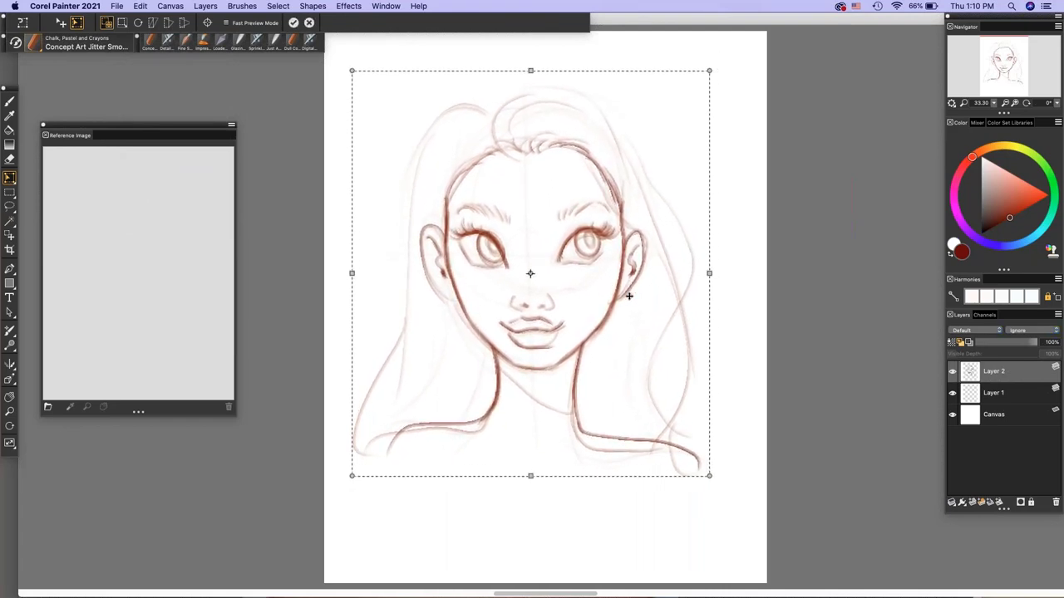
{"action": "mouse_move", "coordinate": [585, 298]}
{"action": "left_mouse_down"}
{"action": "mouse_move", "coordinate": [624, 316]}
{"action": "mouse_move", "coordinate": [613, 305]}
{"action": "mouse_move", "coordinate": [630, 283]}
{"action": "left_mouse_up"}
{"action": "key", "text": "Return"}
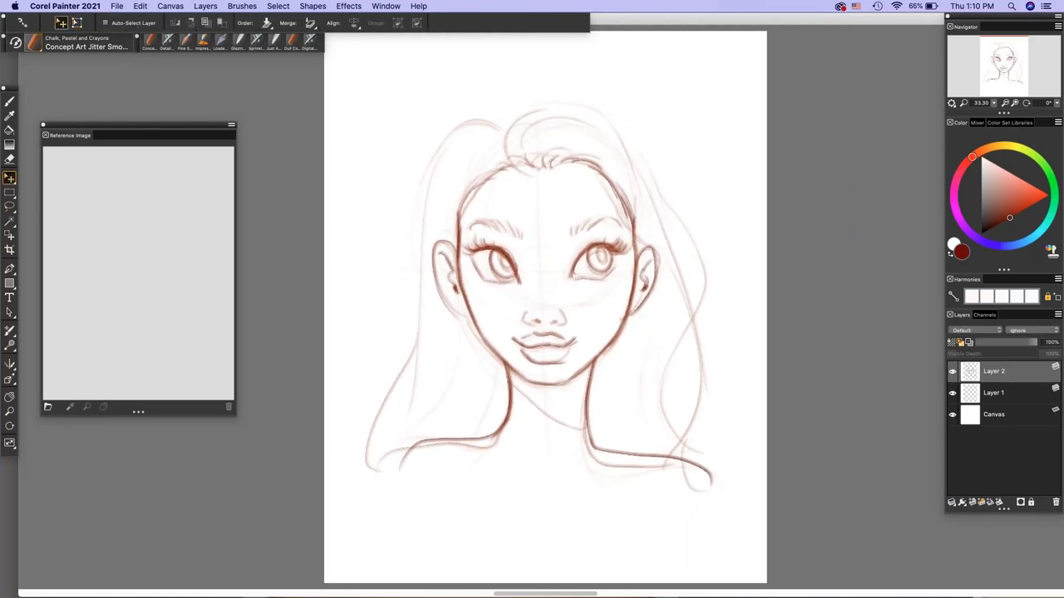
{"action": "left_click", "coordinate": [1007, 104]}
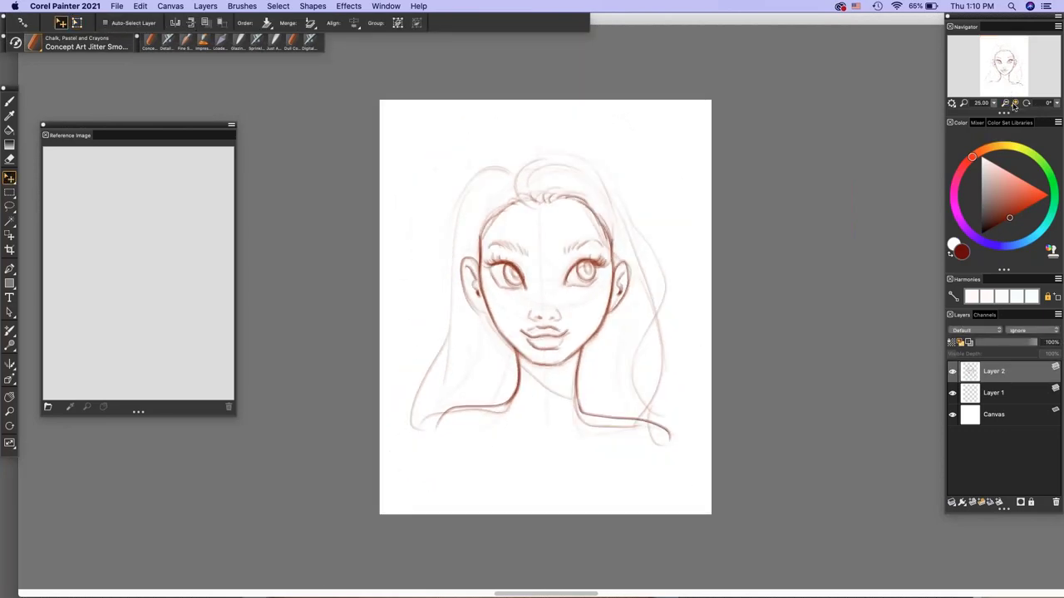
{"action": "left_click", "coordinate": [1015, 102]}
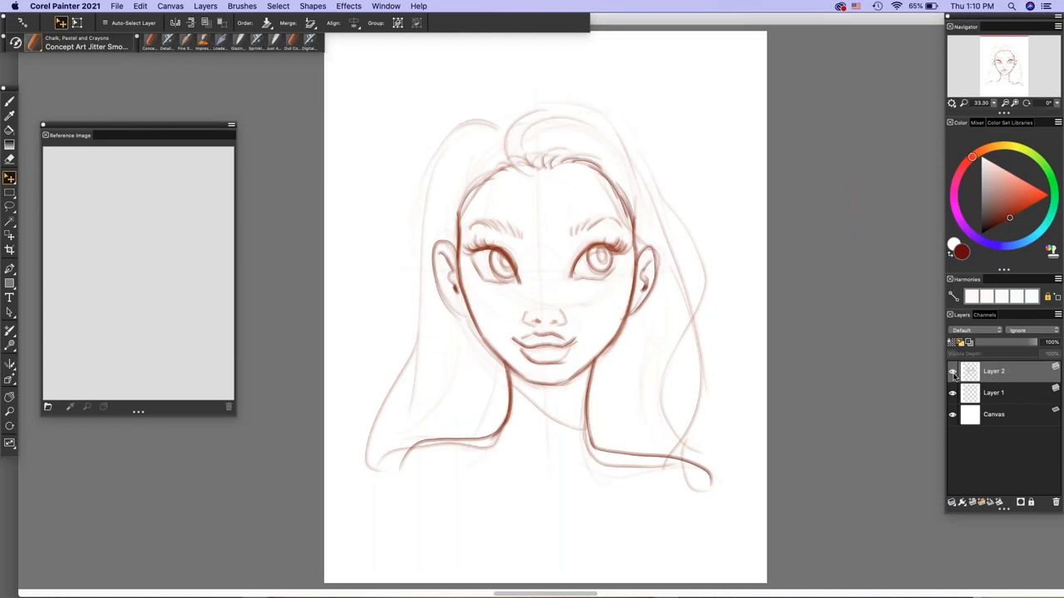
- Add a new layer, lasso around the eye on the right side of the face, and make Layer 2 active
{"action": "left_click", "coordinate": [971, 502]}
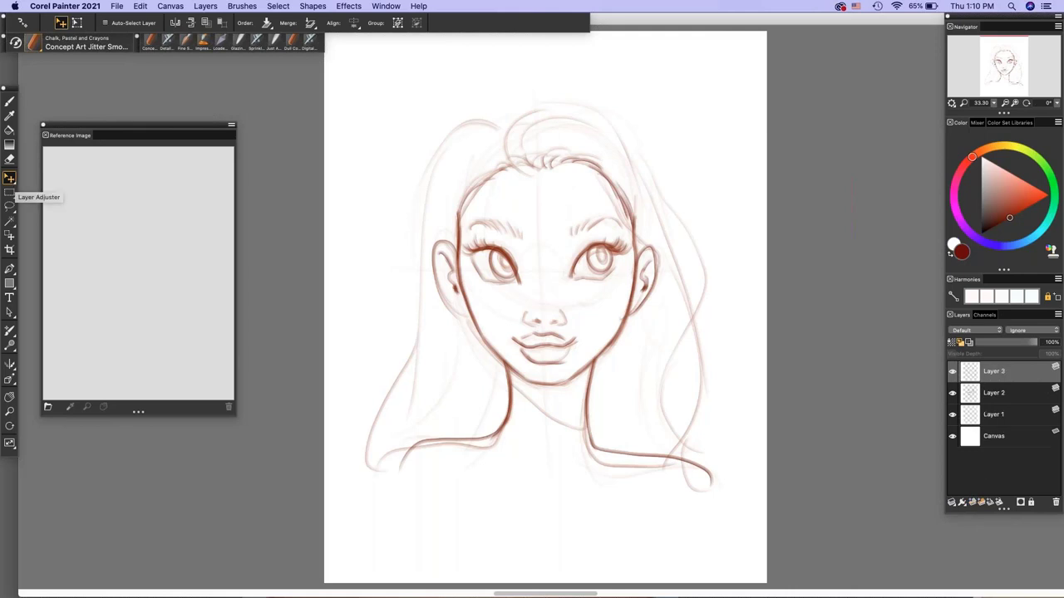
{"action": "left_click", "coordinate": [9, 206]}
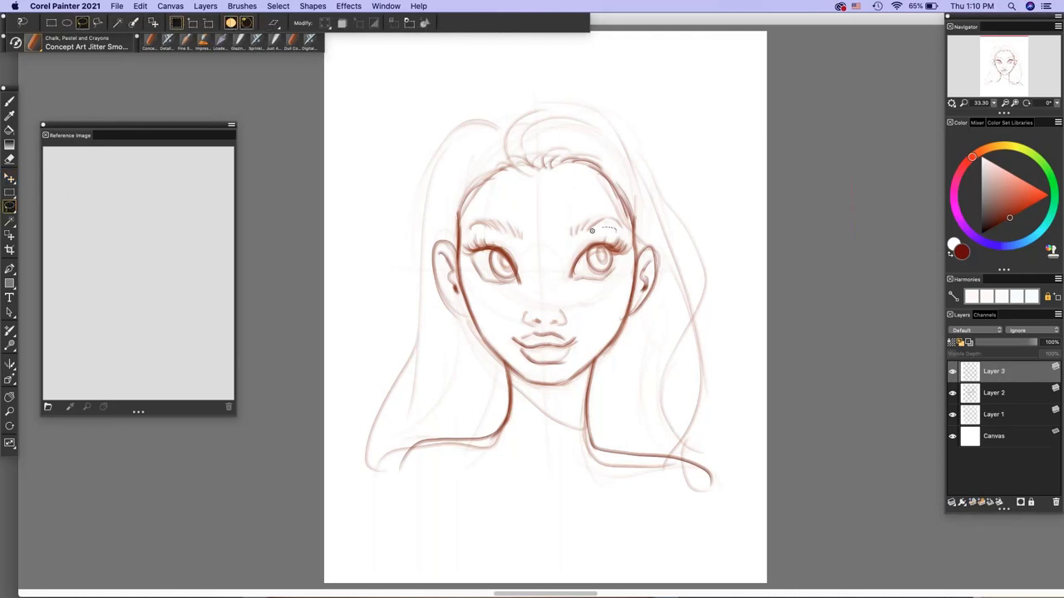
{"action": "mouse_move", "coordinate": [592, 230]}
{"action": "left_mouse_down"}
{"action": "mouse_move", "coordinate": [556, 277]}
{"action": "mouse_move", "coordinate": [566, 292]}
{"action": "mouse_move", "coordinate": [577, 300]}
{"action": "mouse_move", "coordinate": [626, 277]}
{"action": "left_mouse_up"}
{"action": "left_click_drag", "start_coordinate": [630, 232], "coordinate": [630, 231]}
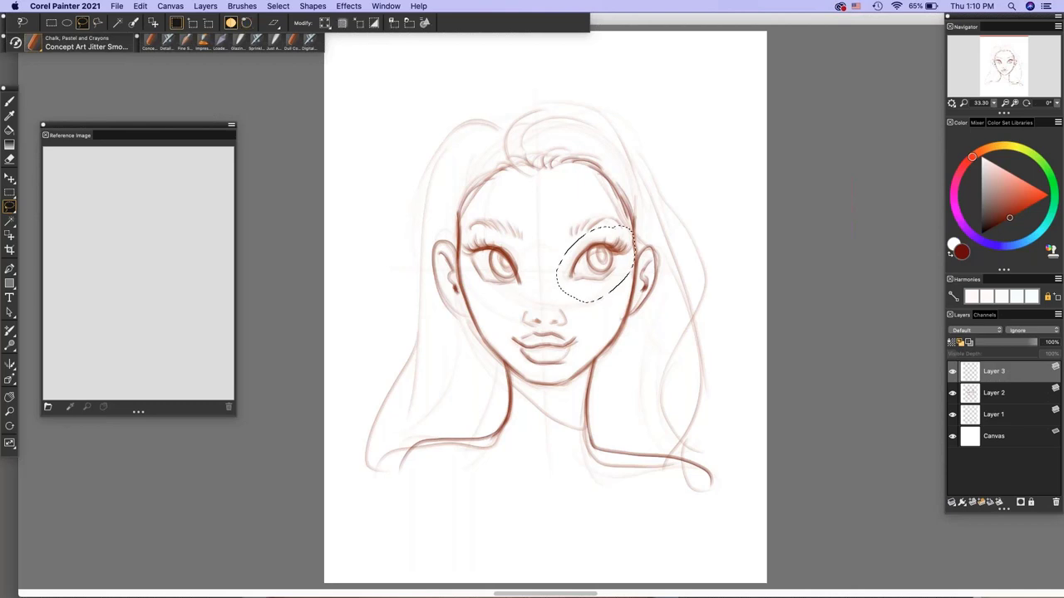
{"action": "left_click", "coordinate": [990, 393]}
- Distort the selected eye by pulling its outer corners slightly outward, apply the transform and drop the selection
{"action": "left_click", "coordinate": [140, 6]}
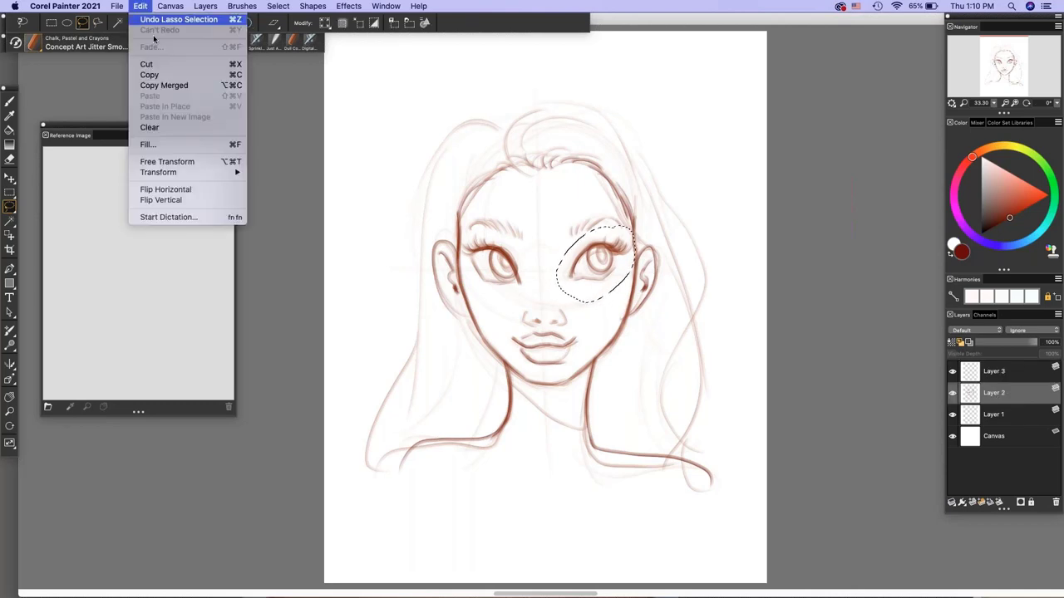
{"action": "left_click", "coordinate": [178, 162]}
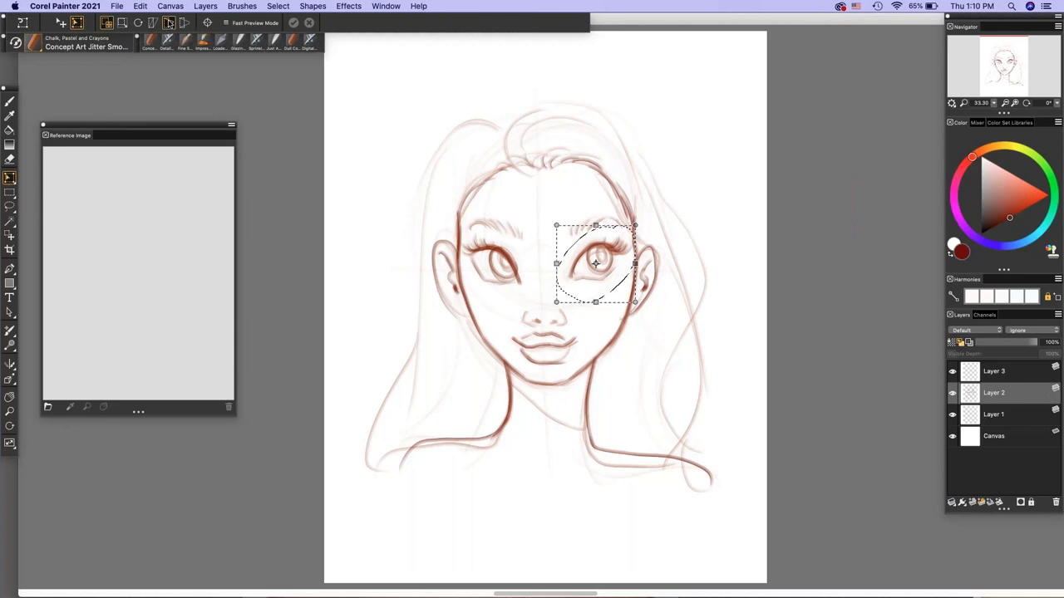
{"action": "left_click", "coordinate": [169, 23]}
{"action": "left_click_drag", "start_coordinate": [635, 225], "coordinate": [637, 224]}
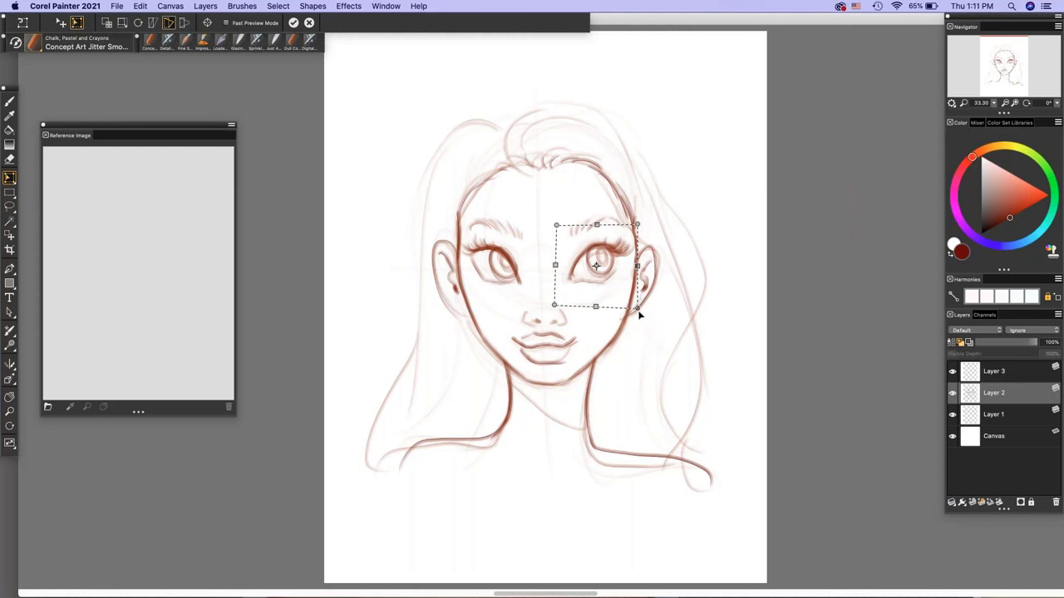
{"action": "left_click_drag", "start_coordinate": [638, 312], "coordinate": [640, 312]}
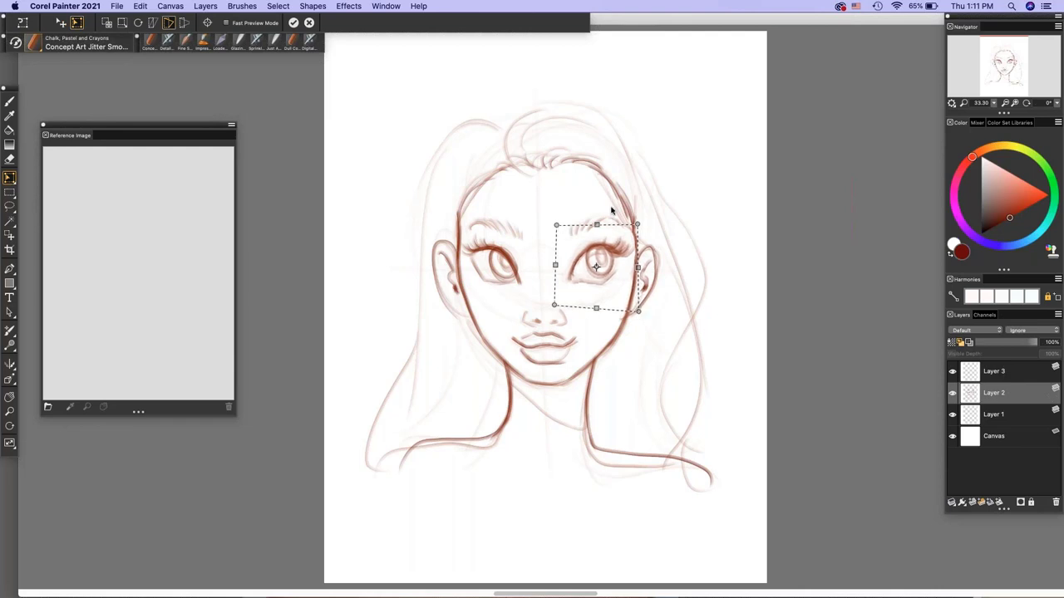
{"action": "key", "text": "Return"}
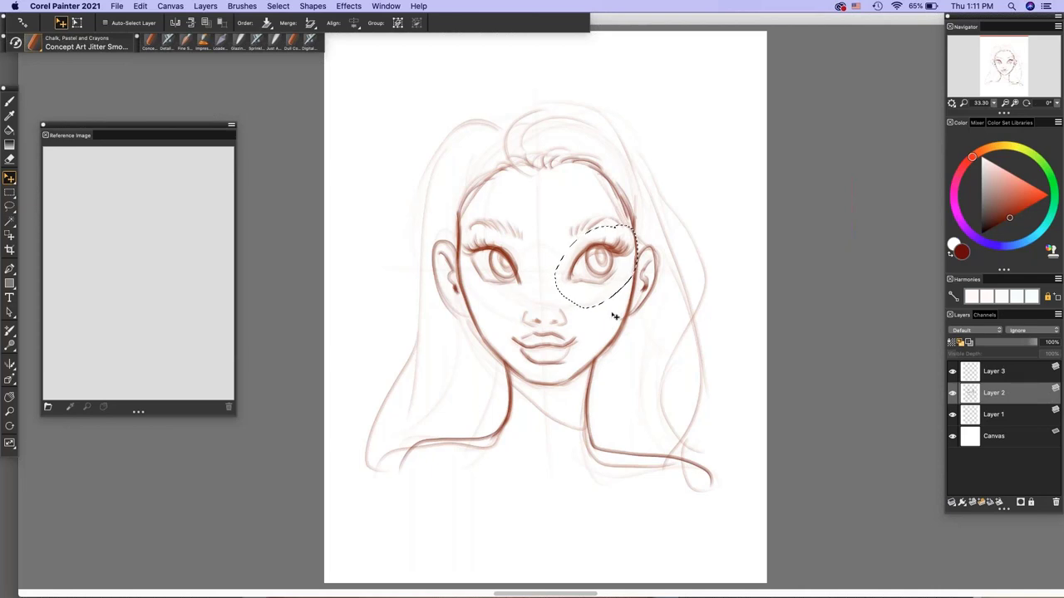
{"action": "left_click", "coordinate": [9, 205]}
{"action": "key", "text": "super+d"}
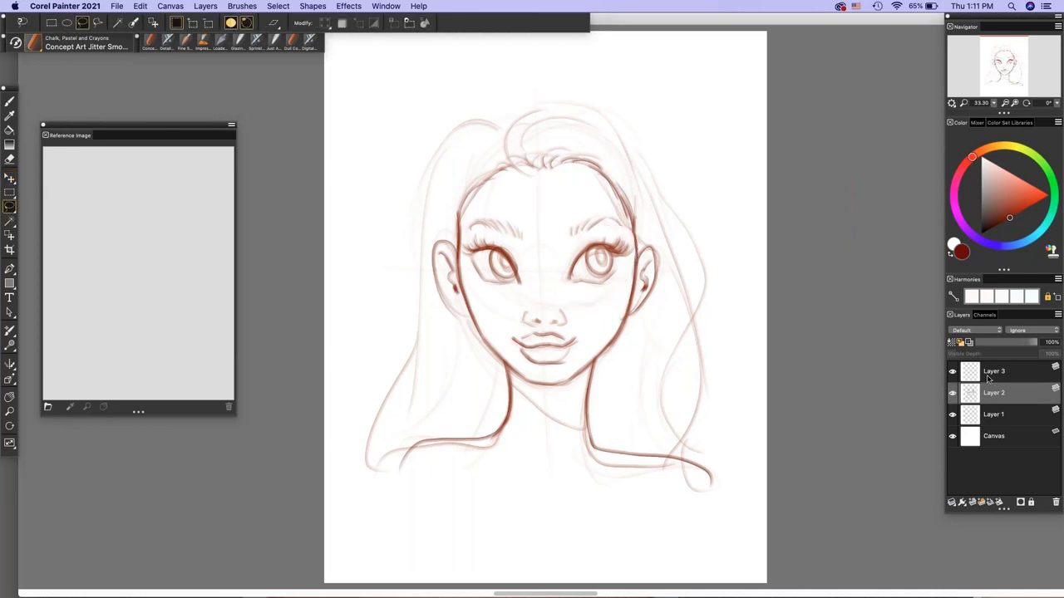
- Add another new layer and prepare the brush with a light orange-brown skin tone at size 112.3
{"action": "key", "text": "super+shift+n"}
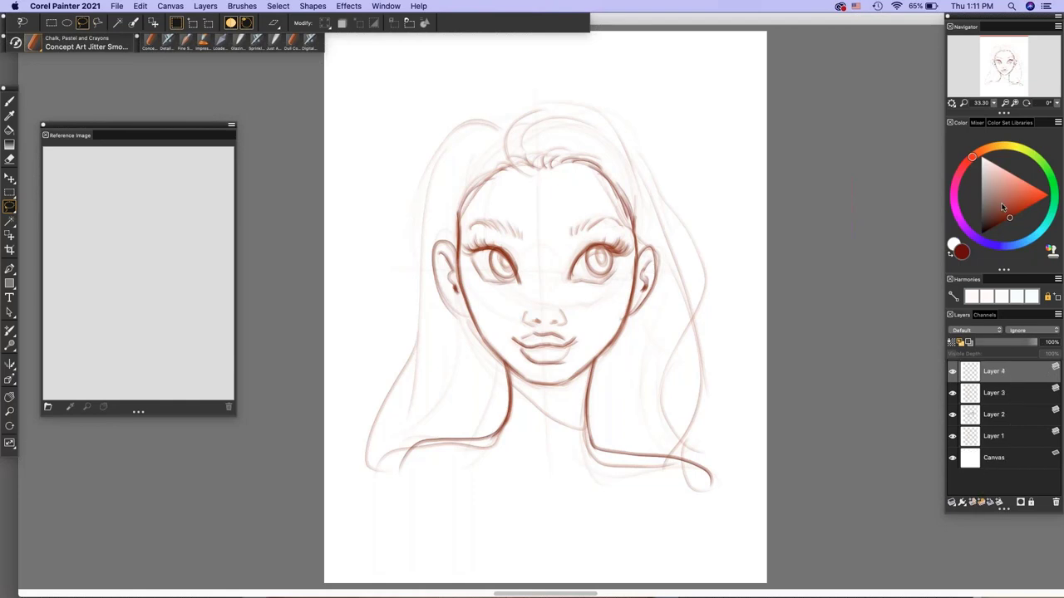
{"action": "left_click", "coordinate": [1004, 197]}
{"action": "left_click", "coordinate": [982, 153]}
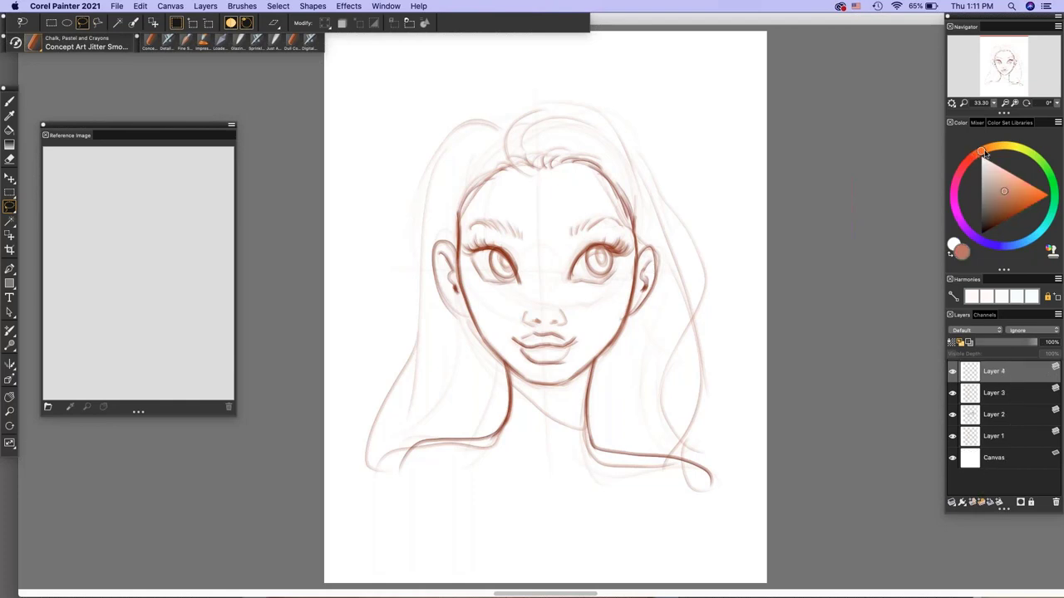
{"action": "key", "text": "b"}
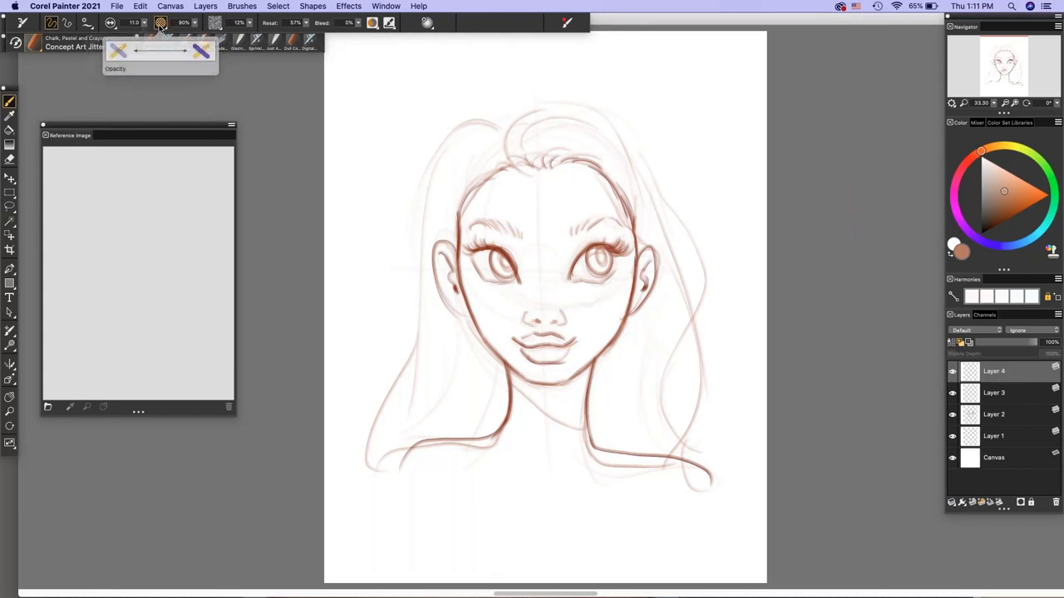
{"action": "left_click", "coordinate": [143, 22]}
{"action": "left_click_drag", "start_coordinate": [125, 39], "coordinate": [158, 39]}
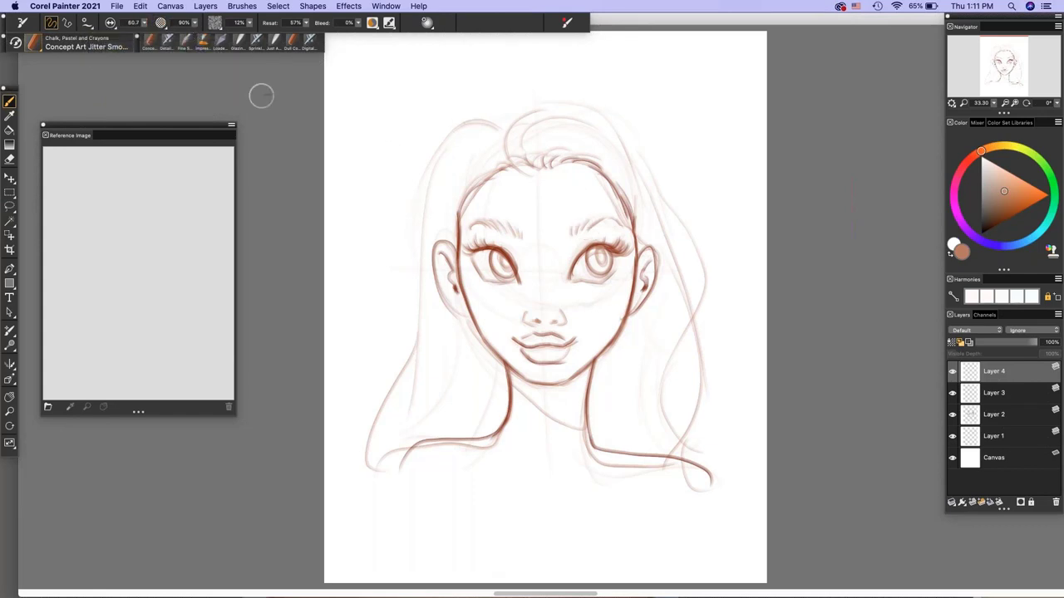
{"action": "key", "text": "bracketright"}
{"action": "key", "text": "bracketright"}
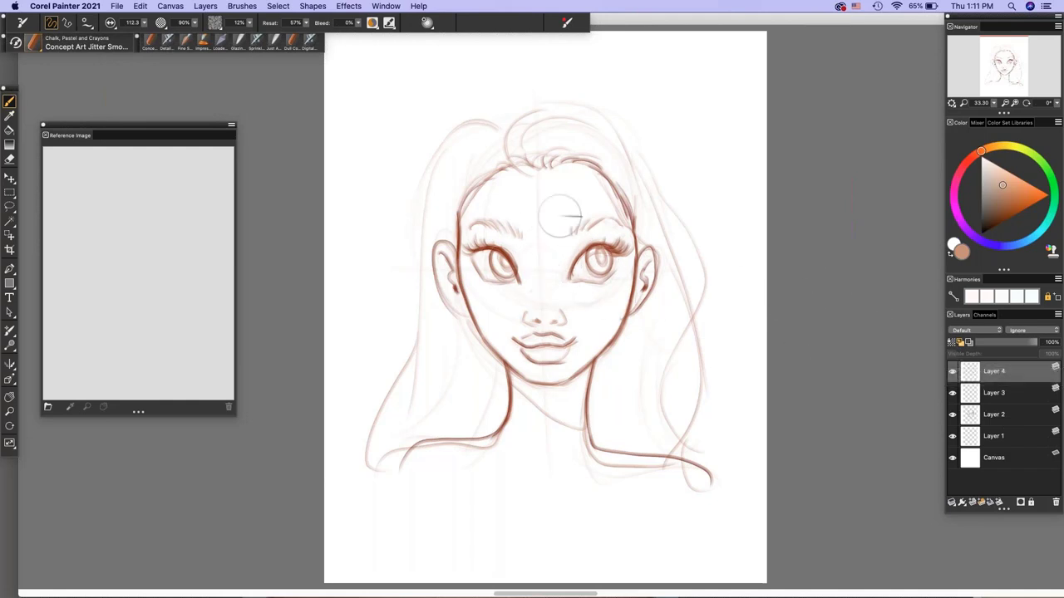
- Paint flat skin colour over the face, ears, neck and shoulders, and set the layer's composite method to Gel
{"action": "mouse_move", "coordinate": [565, 274]}
{"action": "left_mouse_down"}
{"action": "mouse_move", "coordinate": [538, 213]}
{"action": "mouse_move", "coordinate": [541, 296]}
{"action": "mouse_move", "coordinate": [482, 221]}
{"action": "mouse_move", "coordinate": [489, 215]}
{"action": "mouse_move", "coordinate": [488, 298]}
{"action": "mouse_move", "coordinate": [480, 261]}
{"action": "mouse_move", "coordinate": [456, 281]}
{"action": "mouse_move", "coordinate": [453, 257]}
{"action": "mouse_move", "coordinate": [539, 358]}
{"action": "mouse_move", "coordinate": [563, 358]}
{"action": "mouse_move", "coordinate": [583, 250]}
{"action": "mouse_move", "coordinate": [604, 280]}
{"action": "mouse_move", "coordinate": [613, 268]}
{"action": "mouse_move", "coordinate": [546, 379]}
{"action": "mouse_move", "coordinate": [609, 295]}
{"action": "mouse_move", "coordinate": [628, 288]}
{"action": "mouse_move", "coordinate": [615, 299]}
{"action": "mouse_move", "coordinate": [587, 182]}
{"action": "mouse_move", "coordinate": [538, 182]}
{"action": "mouse_move", "coordinate": [584, 203]}
{"action": "mouse_move", "coordinate": [582, 229]}
{"action": "mouse_move", "coordinate": [632, 249]}
{"action": "left_mouse_up"}
{"action": "mouse_move", "coordinate": [553, 374]}
{"action": "left_mouse_down"}
{"action": "mouse_move", "coordinate": [545, 460]}
{"action": "mouse_move", "coordinate": [528, 368]}
{"action": "mouse_move", "coordinate": [530, 406]}
{"action": "mouse_move", "coordinate": [492, 448]}
{"action": "mouse_move", "coordinate": [425, 459]}
{"action": "mouse_move", "coordinate": [430, 478]}
{"action": "mouse_move", "coordinate": [567, 515]}
{"action": "mouse_move", "coordinate": [587, 507]}
{"action": "mouse_move", "coordinate": [556, 490]}
{"action": "mouse_move", "coordinate": [558, 475]}
{"action": "mouse_move", "coordinate": [622, 480]}
{"action": "mouse_move", "coordinate": [579, 465]}
{"action": "left_mouse_up"}
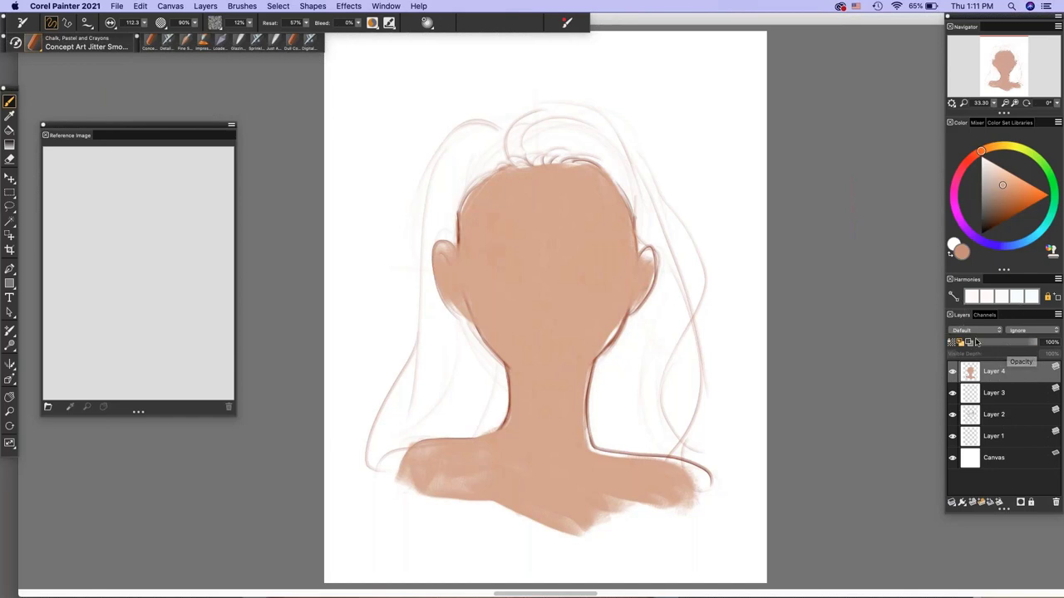
{"action": "left_click", "coordinate": [1001, 331]}
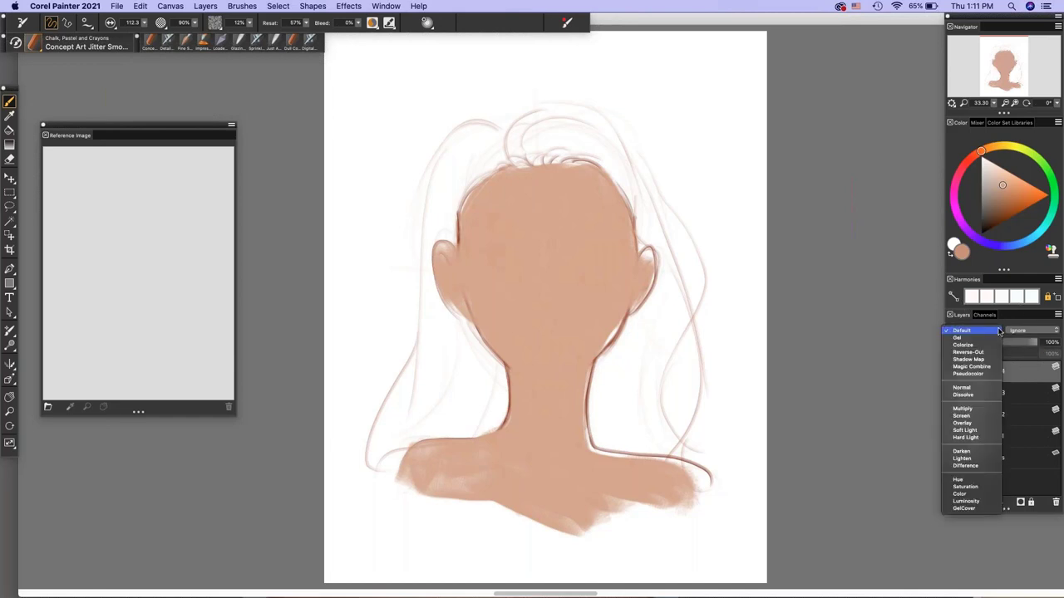
{"action": "left_click", "coordinate": [996, 339]}
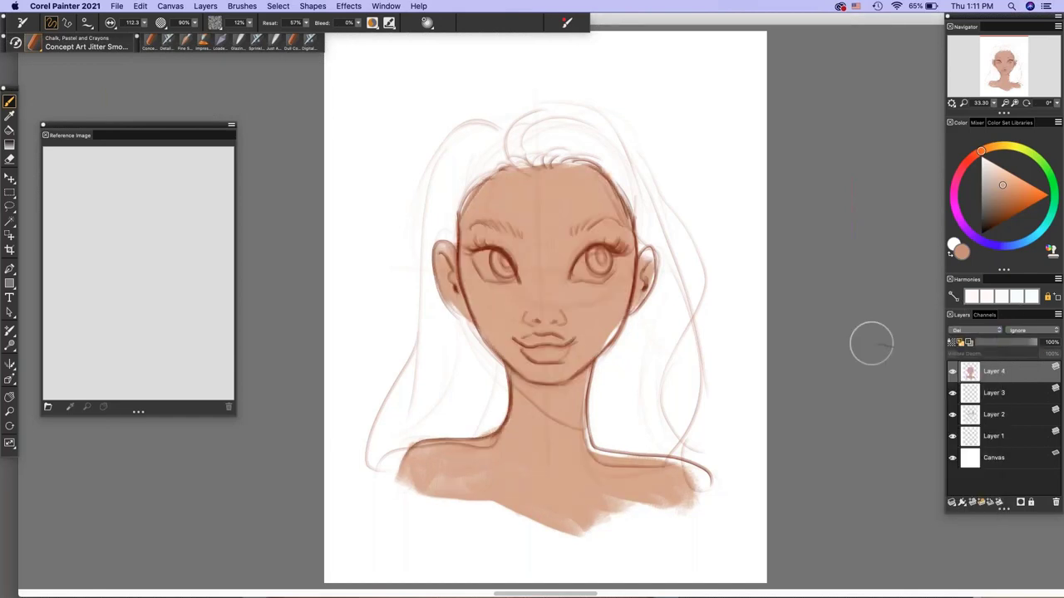
- Set the brush size to 45, add a new layer and paint both lips in red
{"action": "left_click", "coordinate": [106, 48]}
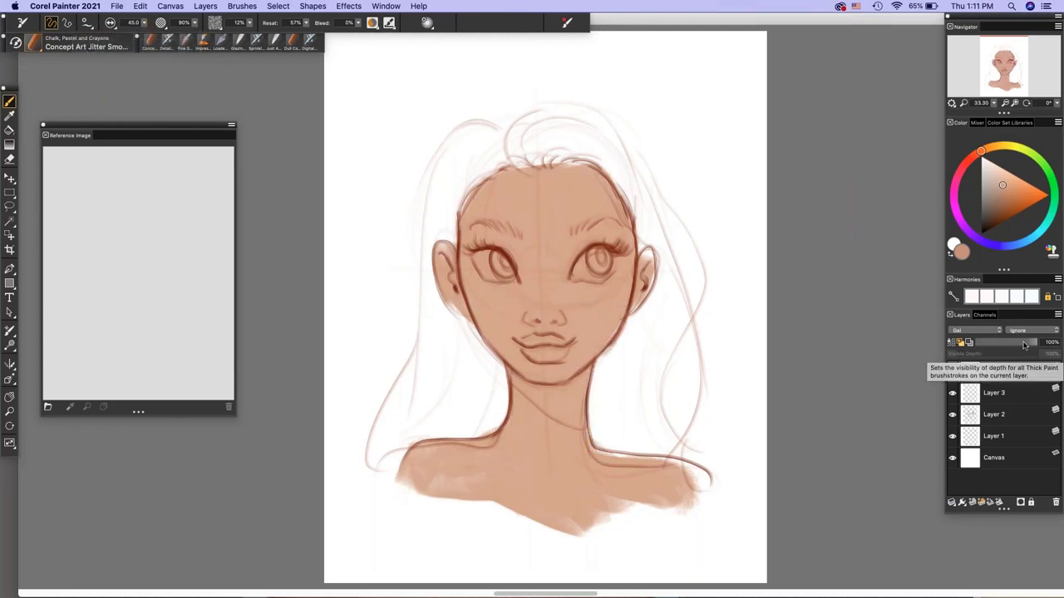
{"action": "mouse_move", "coordinate": [1025, 344]}
{"action": "left_mouse_down"}
{"action": "mouse_move", "coordinate": [1009, 344]}
{"action": "mouse_move", "coordinate": [1024, 344]}
{"action": "left_mouse_up"}
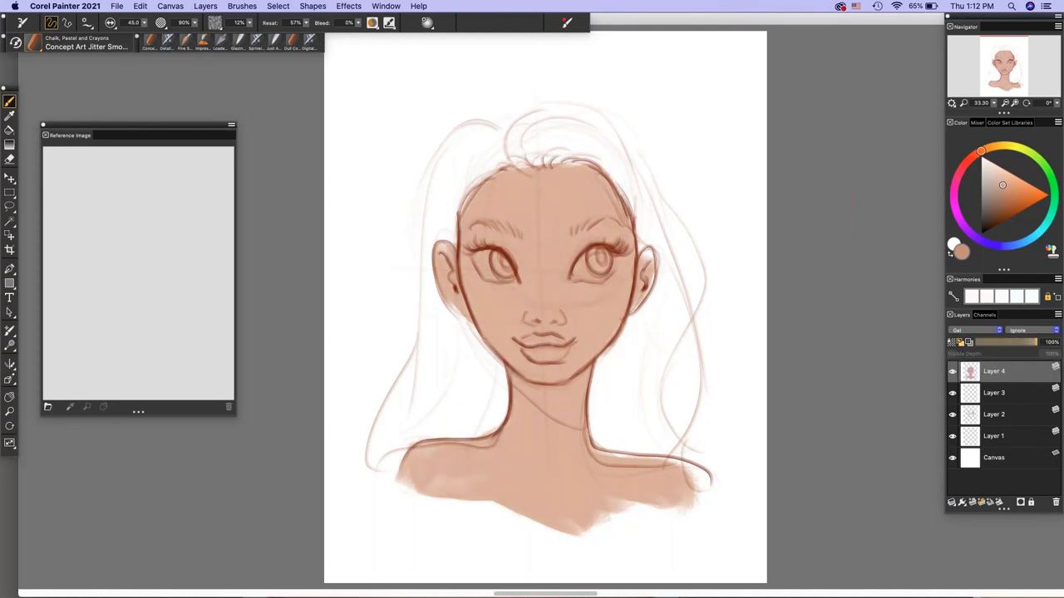
{"action": "left_click", "coordinate": [974, 499]}
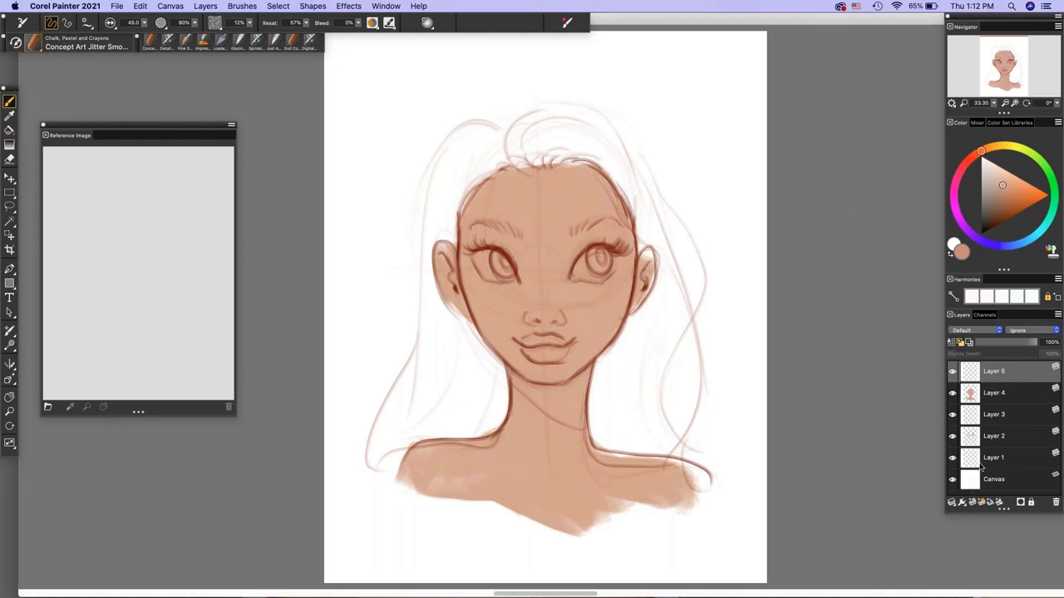
{"action": "left_click", "coordinate": [970, 163]}
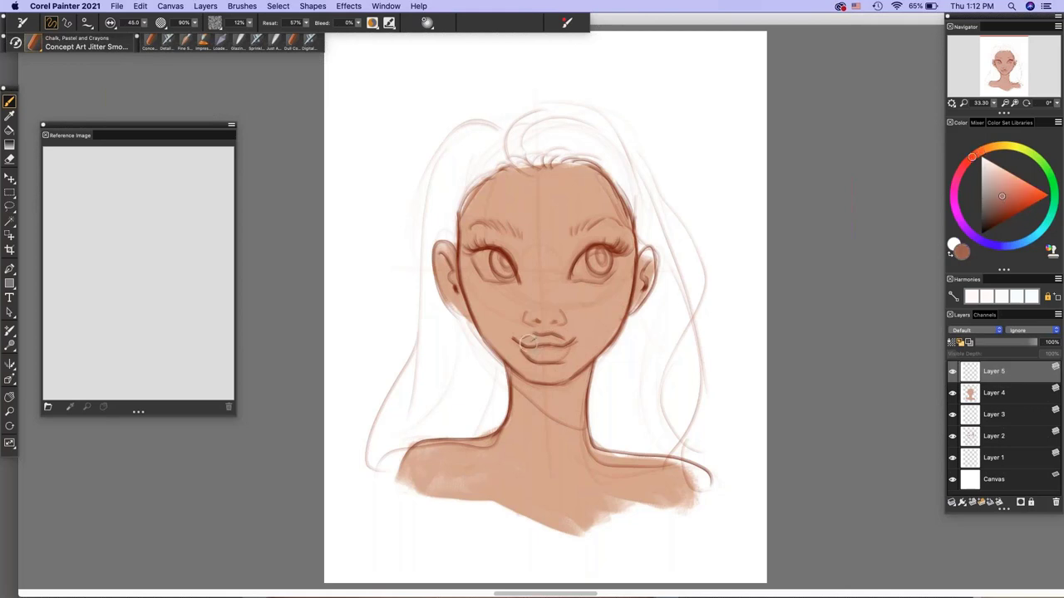
{"action": "left_click_drag", "start_coordinate": [530, 341], "coordinate": [556, 356]}
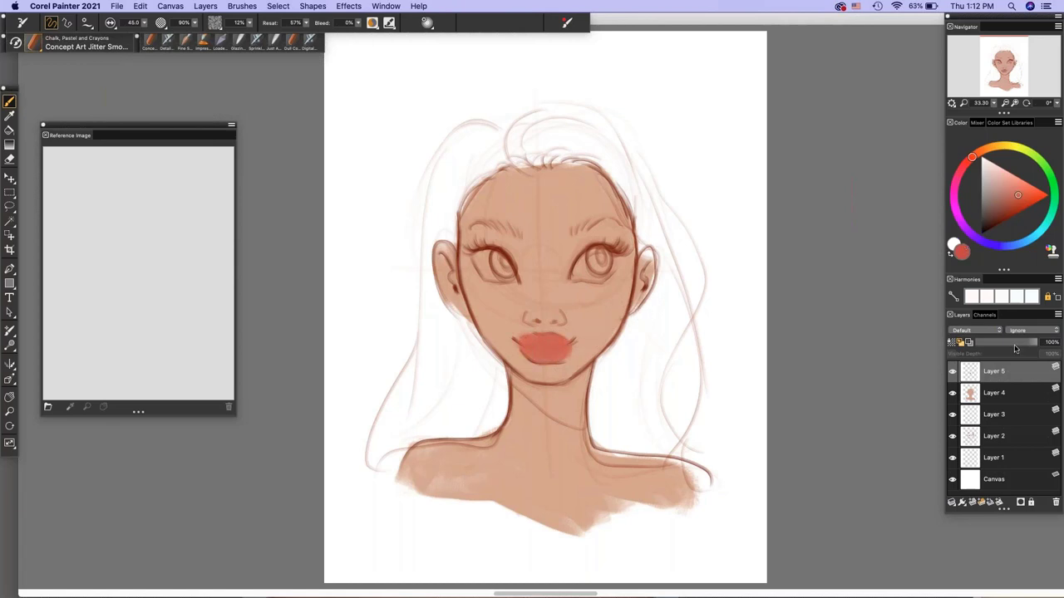
- Try the Gel composite method on the lip colour layer and settle on Colorize
{"action": "left_click", "coordinate": [977, 330]}
{"action": "left_click", "coordinate": [988, 340]}
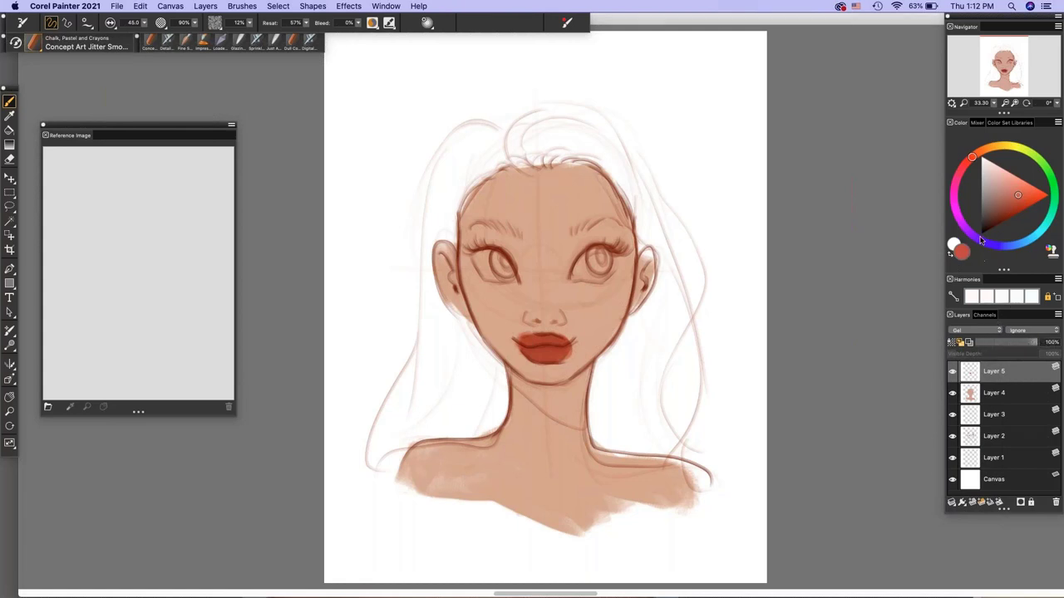
{"action": "left_click", "coordinate": [976, 330]}
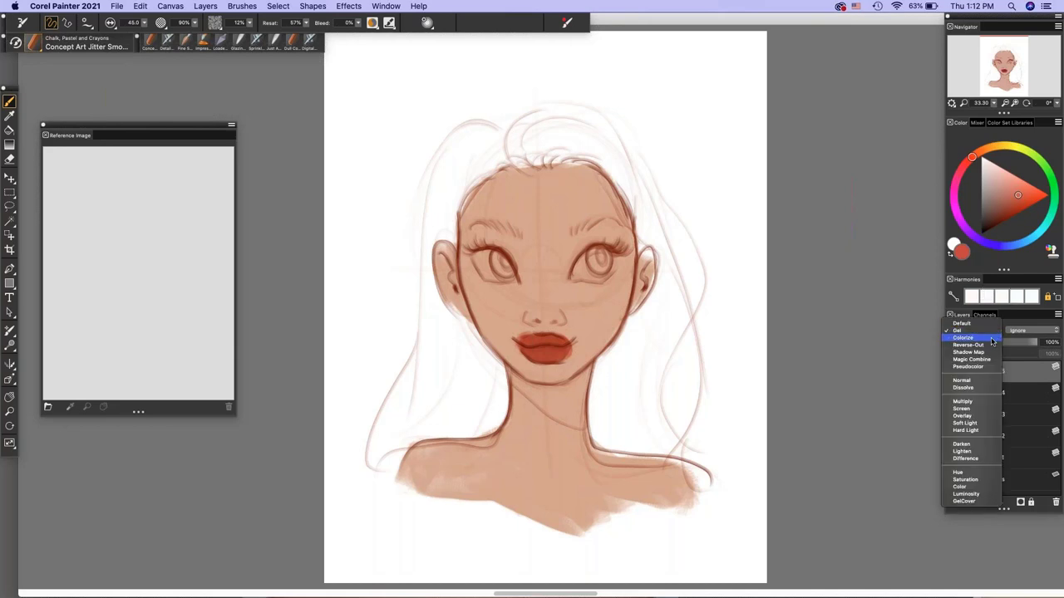
{"action": "left_click", "coordinate": [991, 339]}
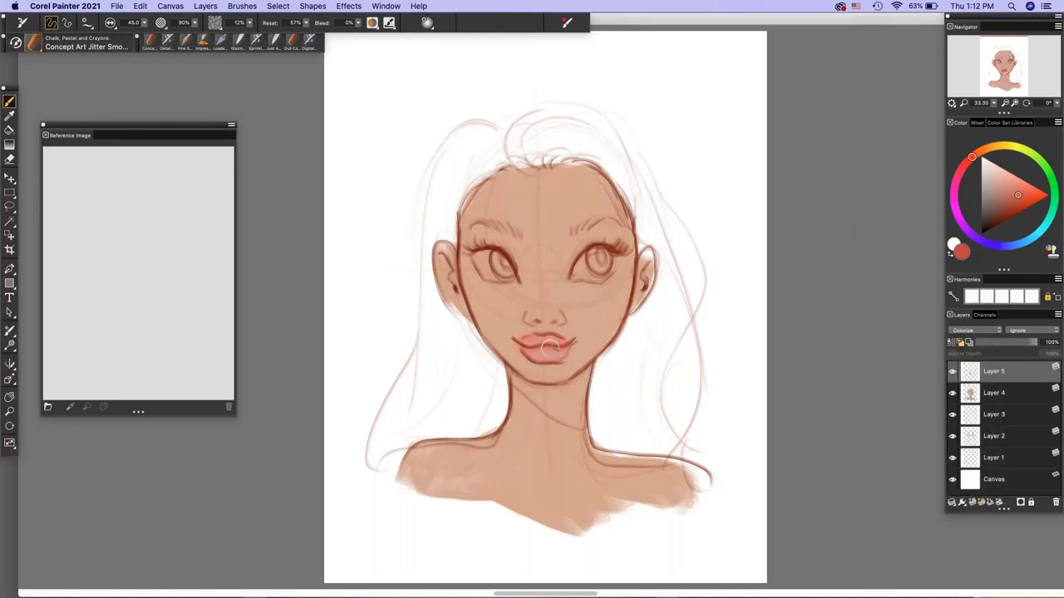
- Colour both eyes in muted blue and add pink blush to the cheeks and nose on Layer 5
{"action": "left_click", "coordinate": [1003, 188]}
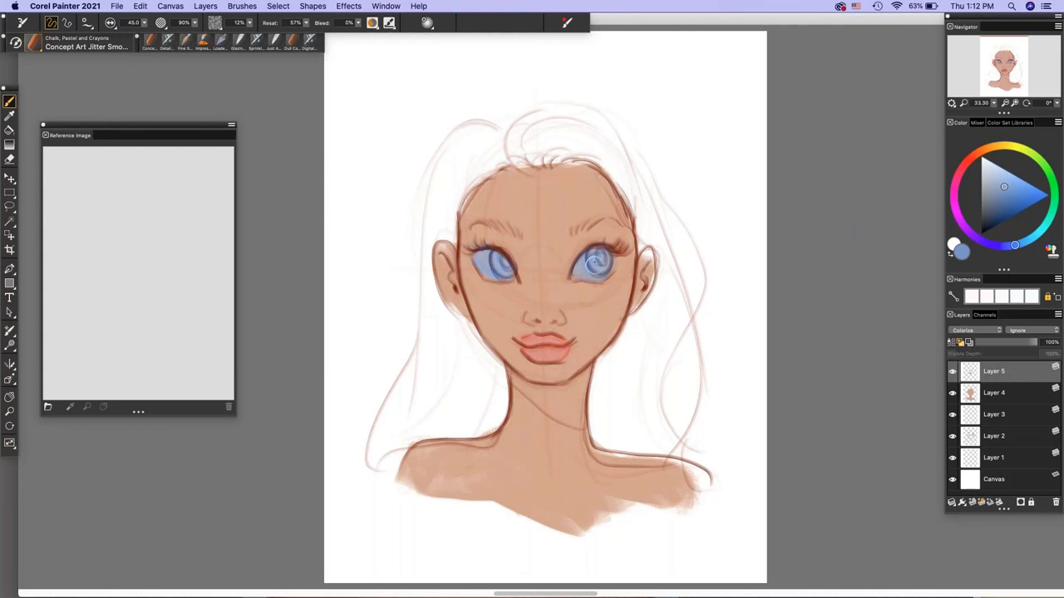
{"action": "left_click", "coordinate": [967, 165]}
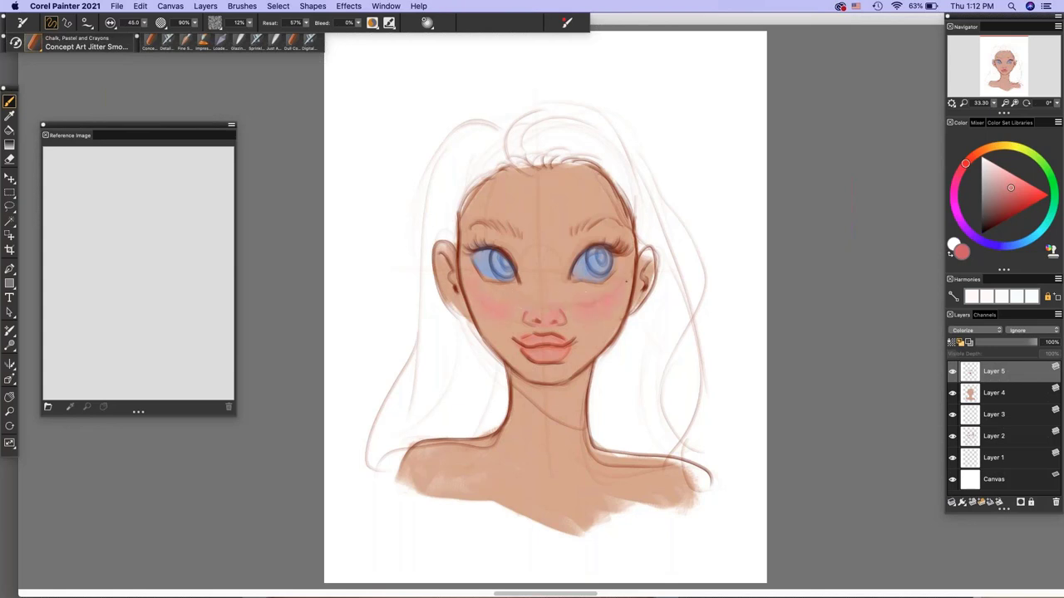
- Set the brush size to 86.7 and lower the opacity of Layer 5 to about 89%
{"action": "left_click", "coordinate": [144, 22]}
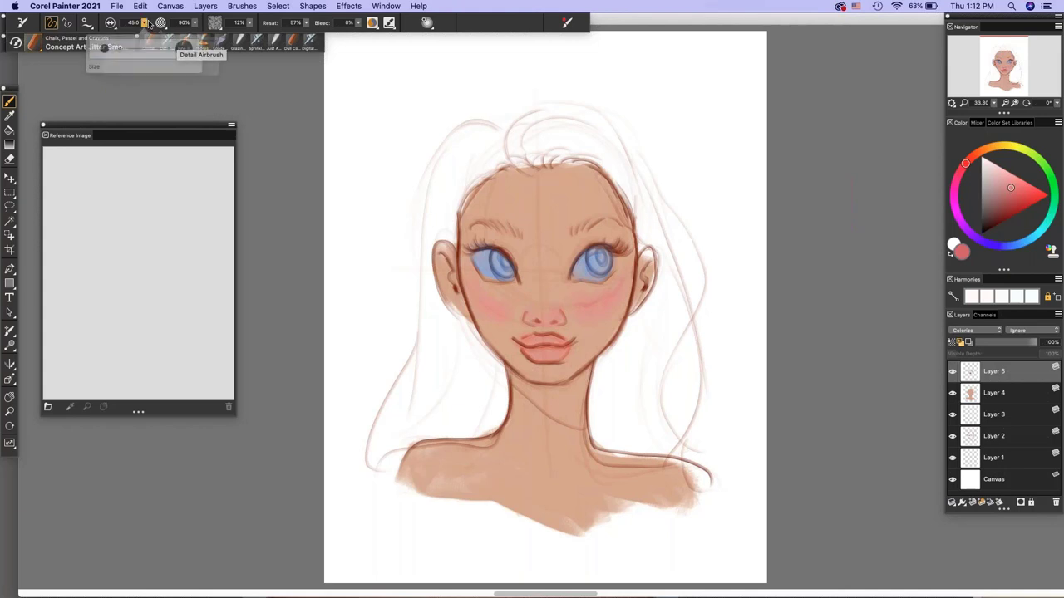
{"action": "left_click", "coordinate": [110, 47]}
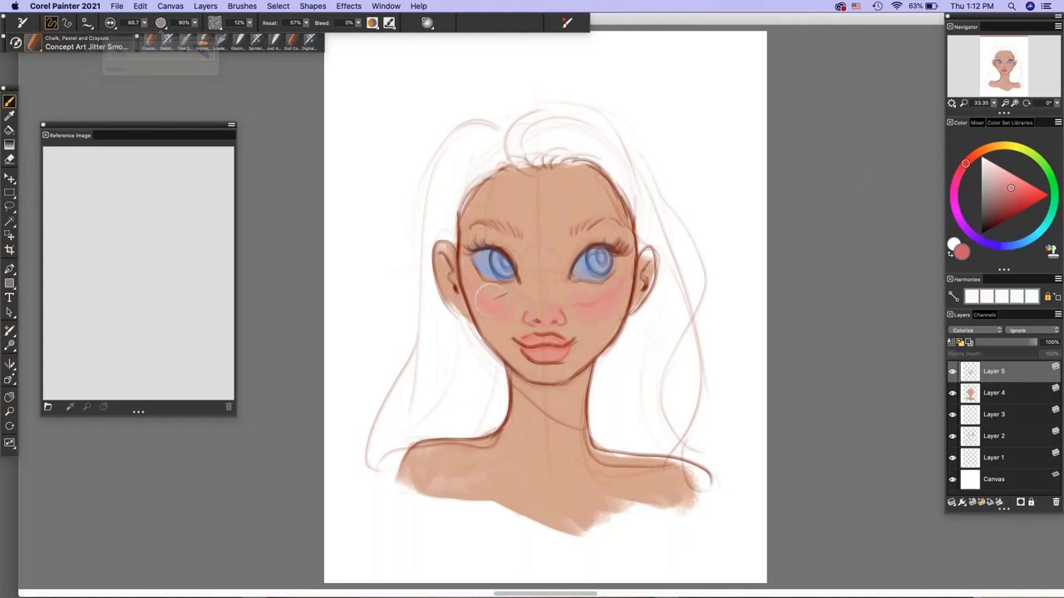
{"action": "left_click", "coordinate": [1019, 344]}
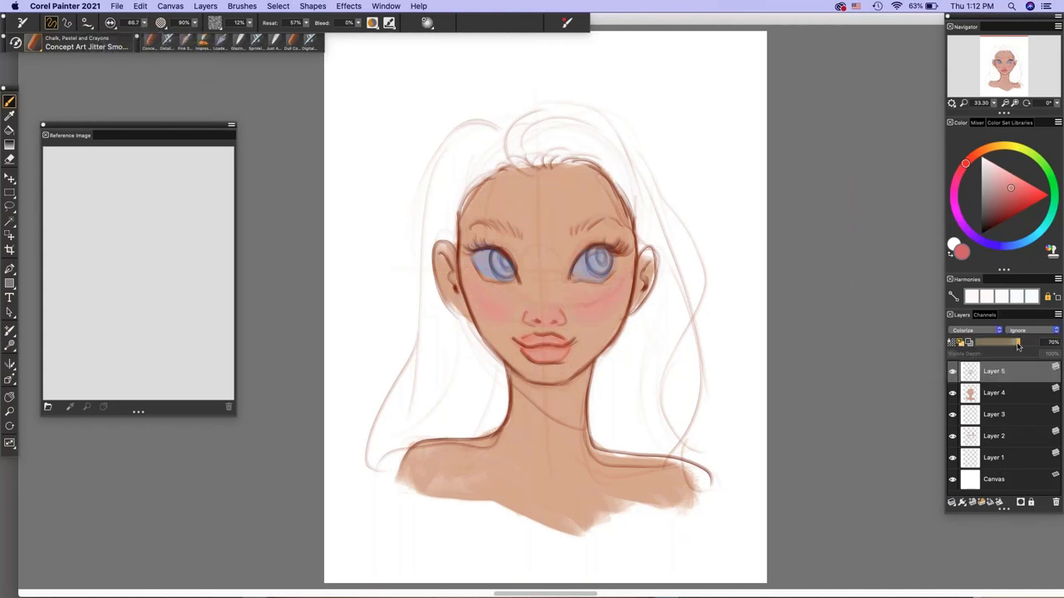
{"action": "left_click_drag", "start_coordinate": [1019, 345], "coordinate": [1022, 372]}
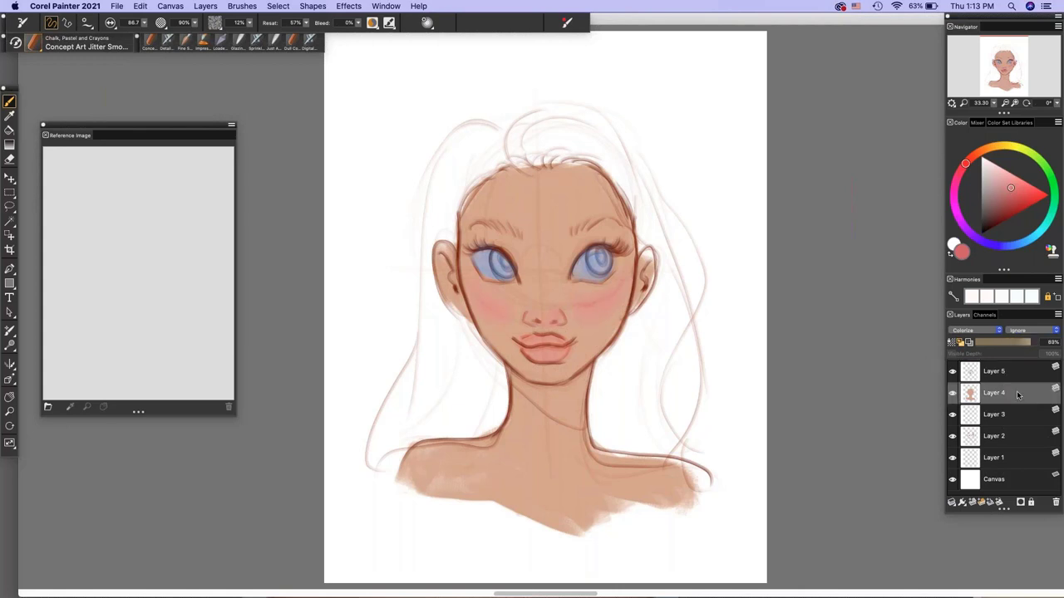
- Add a new layer above Layer 4 and paint a muted blue background around the outside of the hair
{"action": "left_click", "coordinate": [952, 394]}
{"action": "left_click", "coordinate": [953, 394]}
{"action": "left_click", "coordinate": [1003, 195]}
{"action": "left_click", "coordinate": [972, 502]}
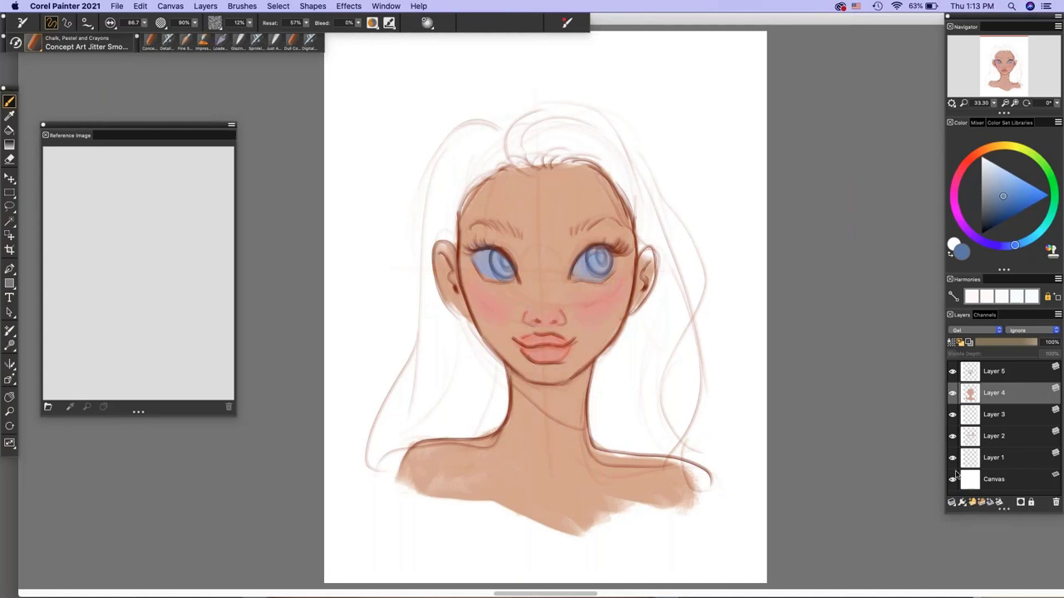
{"action": "mouse_move", "coordinate": [635, 126]}
{"action": "left_mouse_down"}
{"action": "mouse_move", "coordinate": [690, 225]}
{"action": "mouse_move", "coordinate": [707, 324]}
{"action": "mouse_move", "coordinate": [665, 399]}
{"action": "mouse_move", "coordinate": [706, 416]}
{"action": "mouse_move", "coordinate": [704, 175]}
{"action": "mouse_move", "coordinate": [674, 125]}
{"action": "mouse_move", "coordinate": [715, 250]}
{"action": "mouse_move", "coordinate": [644, 113]}
{"action": "mouse_move", "coordinate": [599, 79]}
{"action": "mouse_move", "coordinate": [499, 106]}
{"action": "mouse_move", "coordinate": [581, 83]}
{"action": "mouse_move", "coordinate": [662, 128]}
{"action": "mouse_move", "coordinate": [606, 117]}
{"action": "mouse_move", "coordinate": [677, 208]}
{"action": "mouse_move", "coordinate": [629, 94]}
{"action": "mouse_move", "coordinate": [458, 108]}
{"action": "mouse_move", "coordinate": [394, 175]}
{"action": "mouse_move", "coordinate": [441, 125]}
{"action": "mouse_move", "coordinate": [399, 301]}
{"action": "mouse_move", "coordinate": [403, 366]}
{"action": "mouse_move", "coordinate": [365, 424]}
{"action": "mouse_move", "coordinate": [384, 274]}
{"action": "mouse_move", "coordinate": [441, 100]}
{"action": "mouse_move", "coordinate": [482, 79]}
{"action": "mouse_move", "coordinate": [557, 73]}
{"action": "mouse_move", "coordinate": [673, 100]}
{"action": "mouse_move", "coordinate": [616, 126]}
{"action": "mouse_move", "coordinate": [465, 91]}
{"action": "mouse_move", "coordinate": [380, 235]}
{"action": "mouse_move", "coordinate": [374, 386]}
{"action": "left_mouse_up"}
{"action": "mouse_move", "coordinate": [698, 104]}
{"action": "left_mouse_down"}
{"action": "mouse_move", "coordinate": [708, 242]}
{"action": "mouse_move", "coordinate": [600, 75]}
{"action": "mouse_move", "coordinate": [679, 84]}
{"action": "mouse_move", "coordinate": [706, 142]}
{"action": "left_mouse_up"}
{"action": "mouse_move", "coordinate": [705, 434]}
{"action": "left_mouse_down"}
{"action": "mouse_move", "coordinate": [701, 369]}
{"action": "mouse_move", "coordinate": [720, 462]}
{"action": "left_mouse_up"}
{"action": "left_click_drag", "start_coordinate": [392, 90], "coordinate": [369, 118]}
- Compare the Gel and Default composite methods on the blue background layer and settle on Gel
{"action": "left_click", "coordinate": [978, 330]}
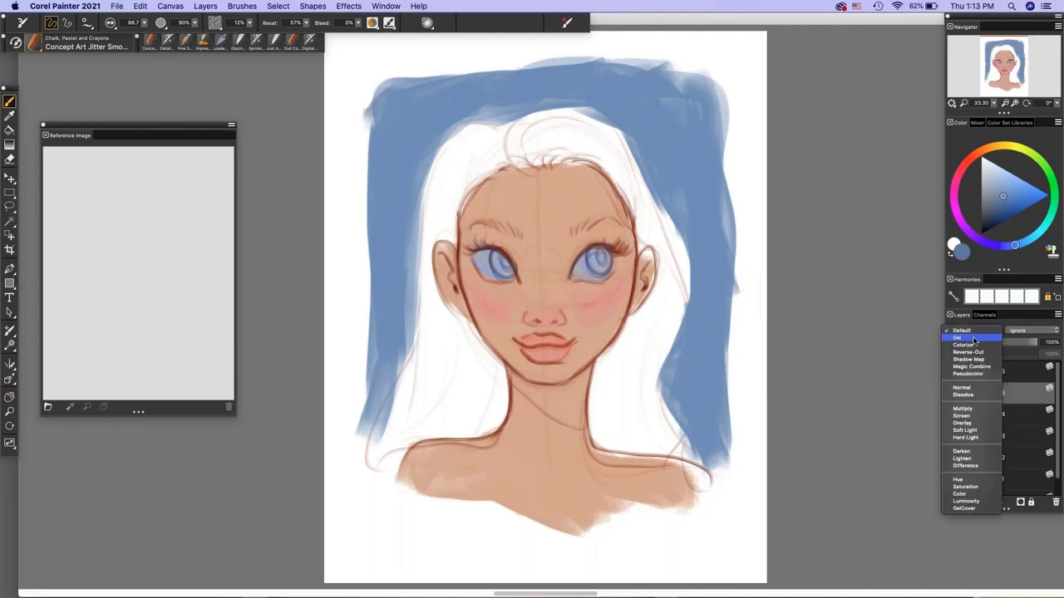
{"action": "left_click", "coordinate": [981, 340]}
{"action": "left_click", "coordinate": [980, 331]}
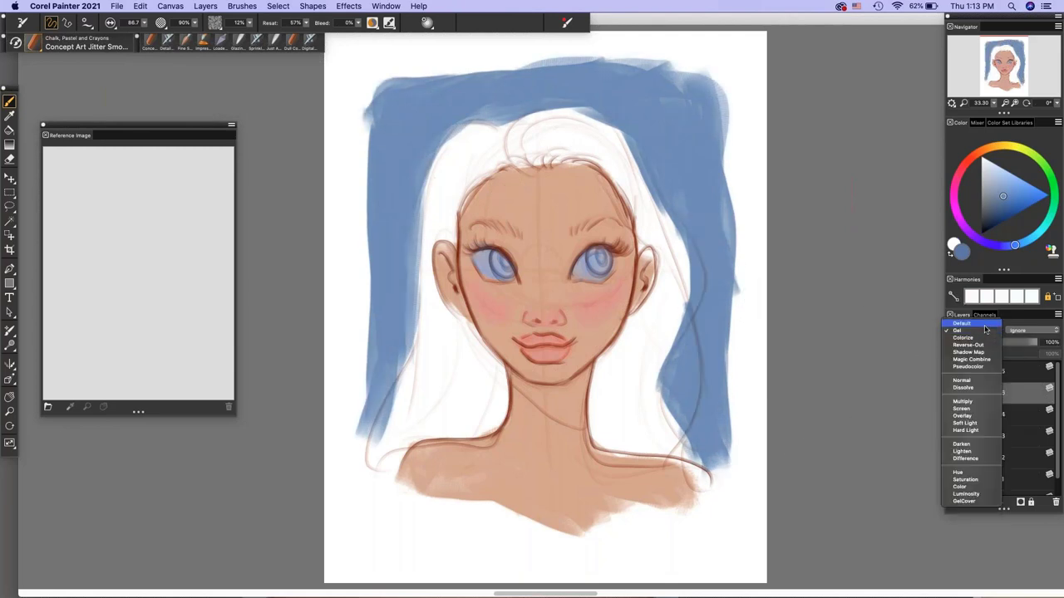
{"action": "left_click", "coordinate": [986, 321]}
{"action": "left_click", "coordinate": [990, 333]}
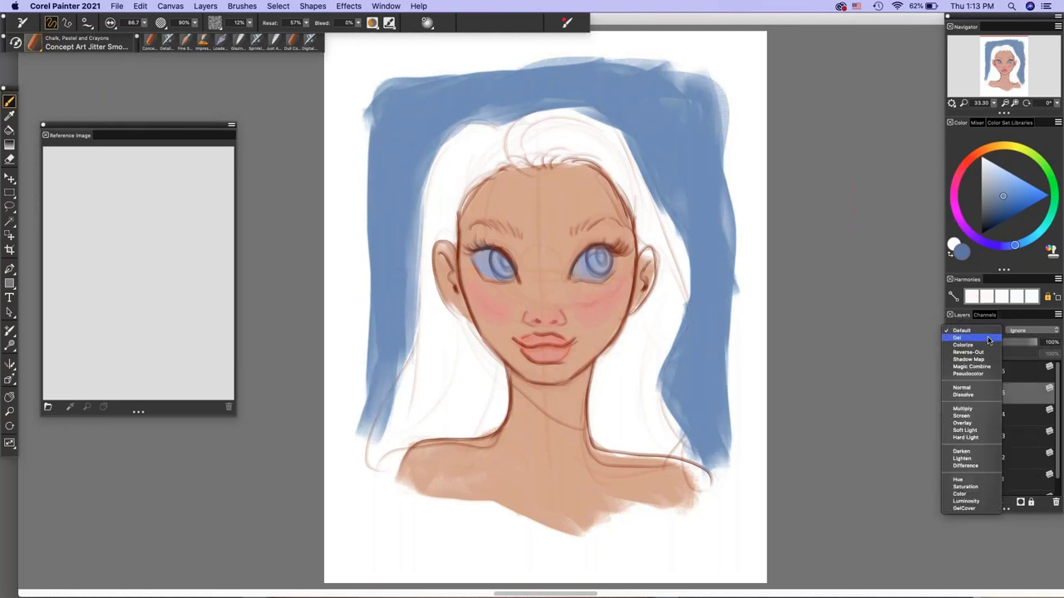
{"action": "left_click", "coordinate": [990, 337]}
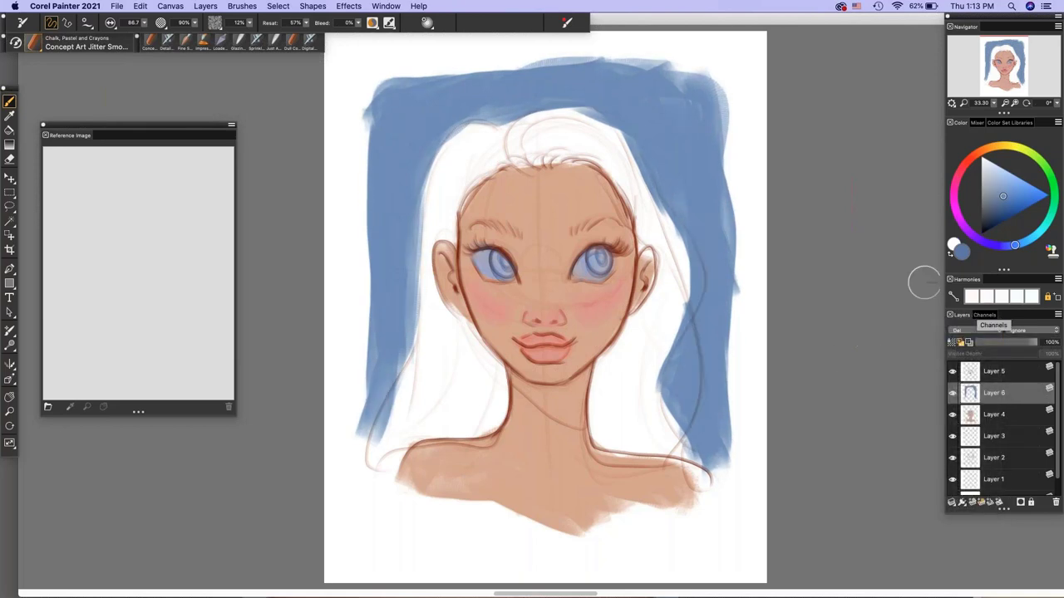
- Choose a muted red, add a new layer and paint a small patch on the neck under the chin
{"action": "left_click", "coordinate": [966, 165]}
{"action": "left_click", "coordinate": [1009, 200]}
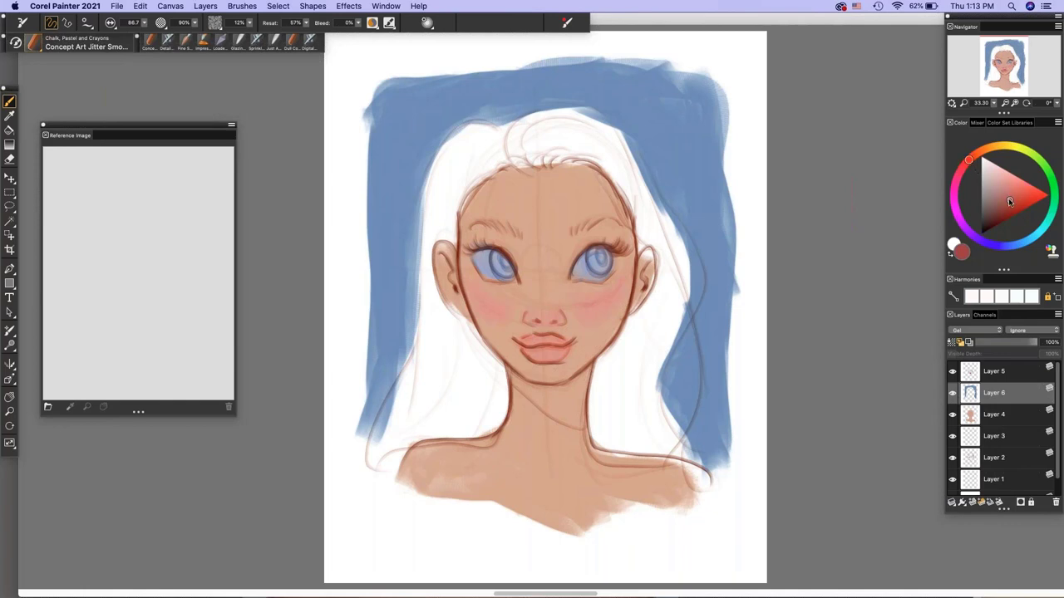
{"action": "left_click", "coordinate": [972, 502]}
{"action": "left_click_drag", "start_coordinate": [552, 407], "coordinate": [567, 402]}
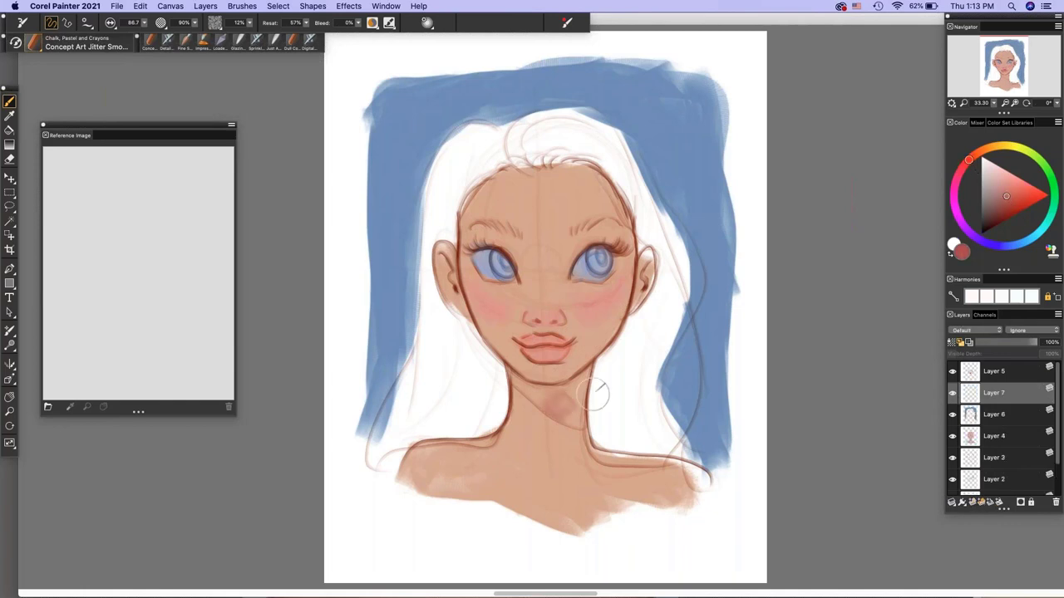
- Try the Gel and Multiply composite methods on the neck patch layer and settle on Screen
{"action": "left_click", "coordinate": [990, 331]}
{"action": "left_click", "coordinate": [964, 338]}
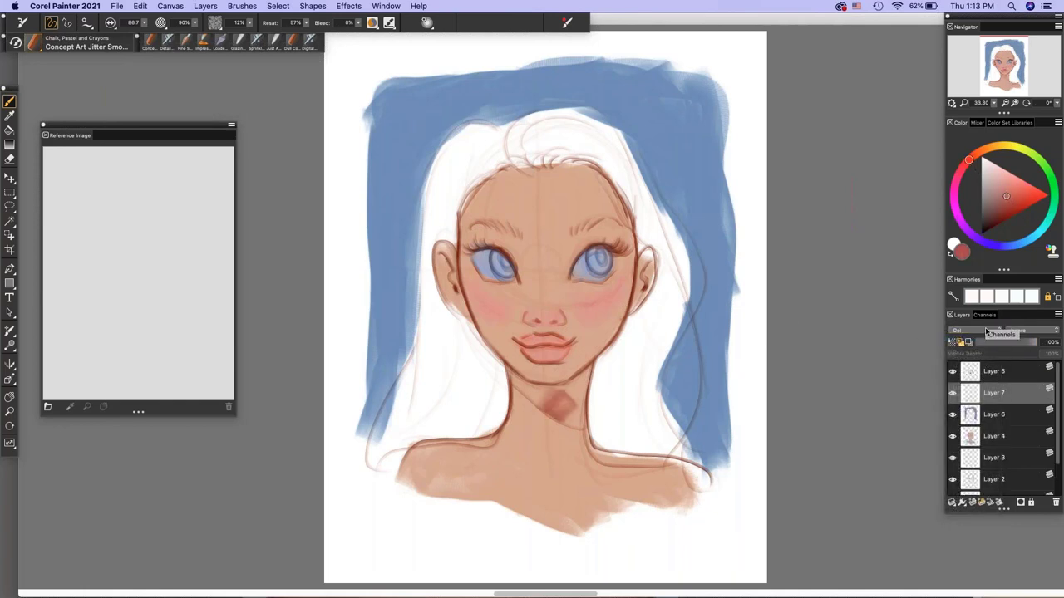
{"action": "left_click", "coordinate": [990, 330]}
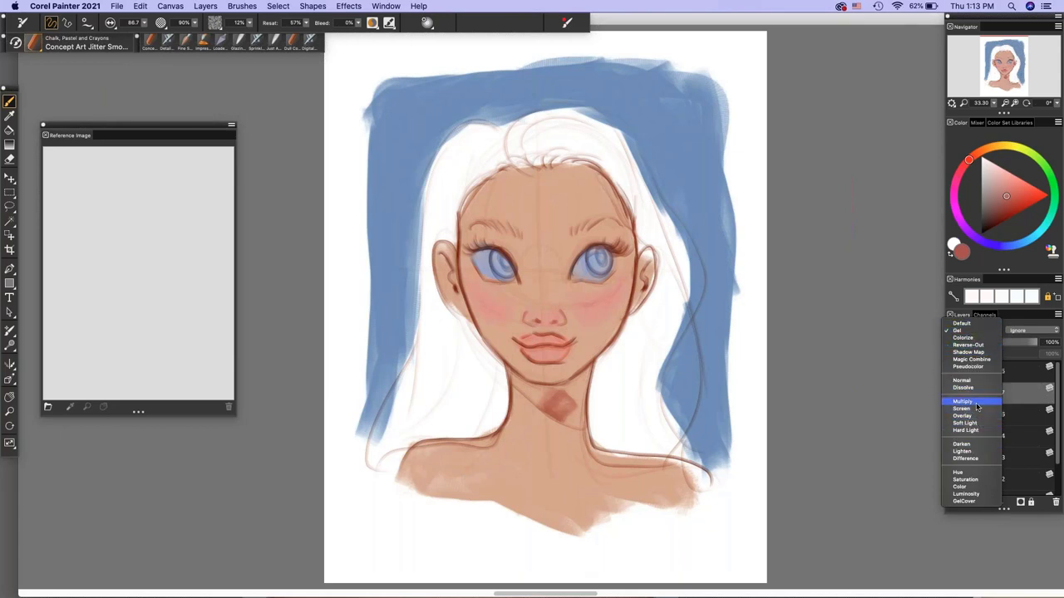
{"action": "left_click", "coordinate": [978, 401]}
{"action": "left_click", "coordinate": [990, 331]}
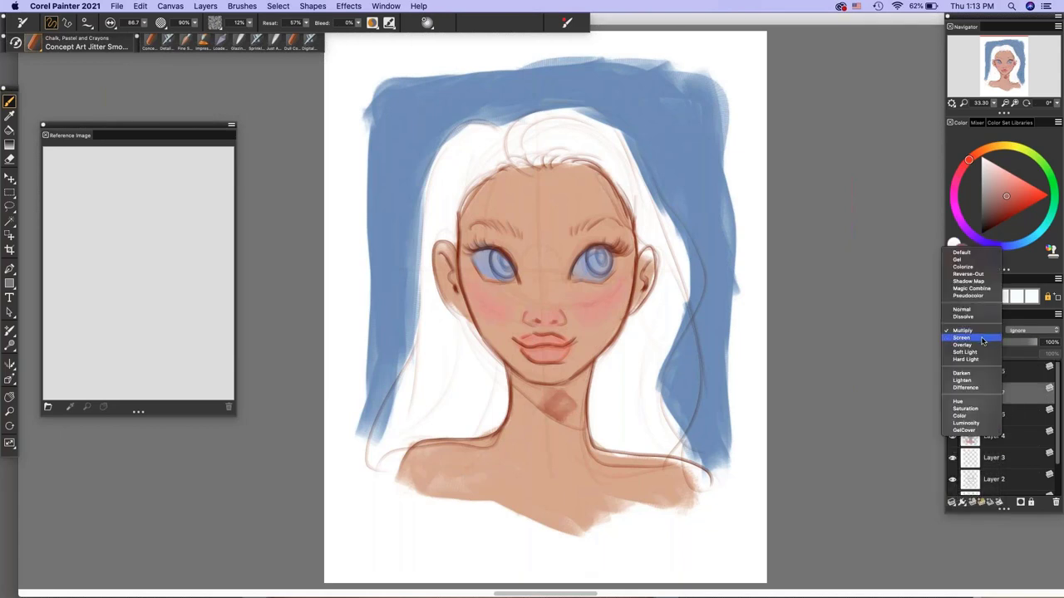
{"action": "left_click", "coordinate": [989, 340]}
{"action": "left_click", "coordinate": [991, 331]}
{"action": "left_click", "coordinate": [989, 340]}
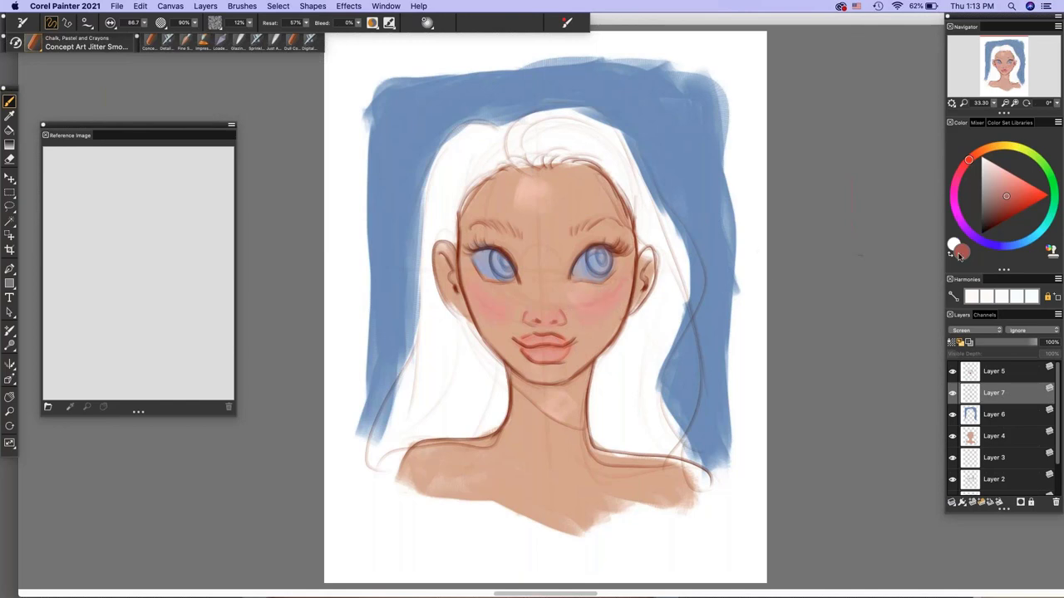
{"action": "left_click", "coordinate": [977, 331]}
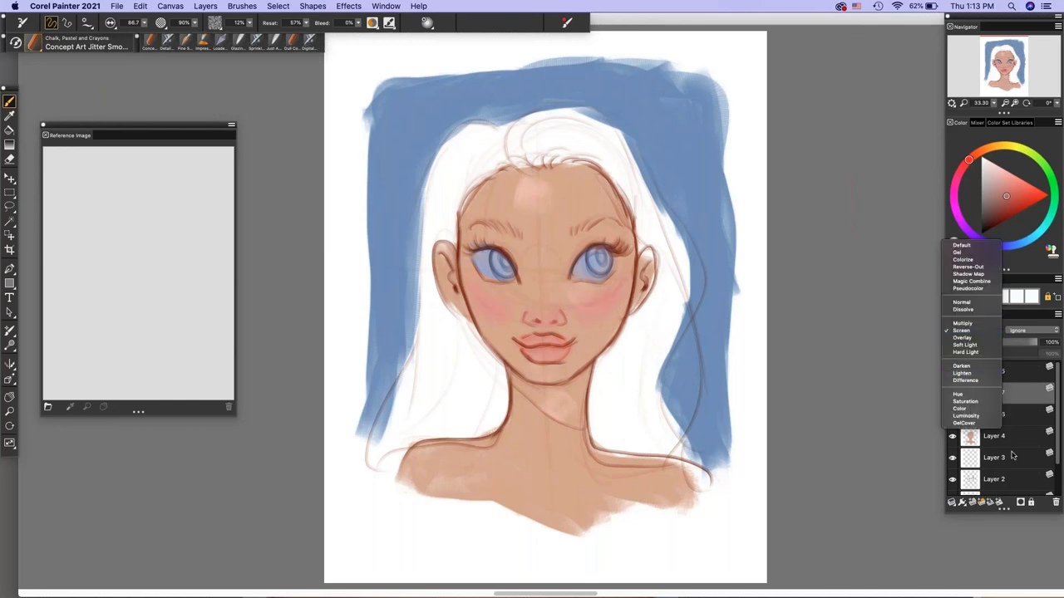
{"action": "left_click", "coordinate": [974, 502]}
- Paint a dark reddish-brown shadow under the chin on a new layer with brush size 33.9, and set the layer's opacity to 57%
{"action": "left_click", "coordinate": [973, 503]}
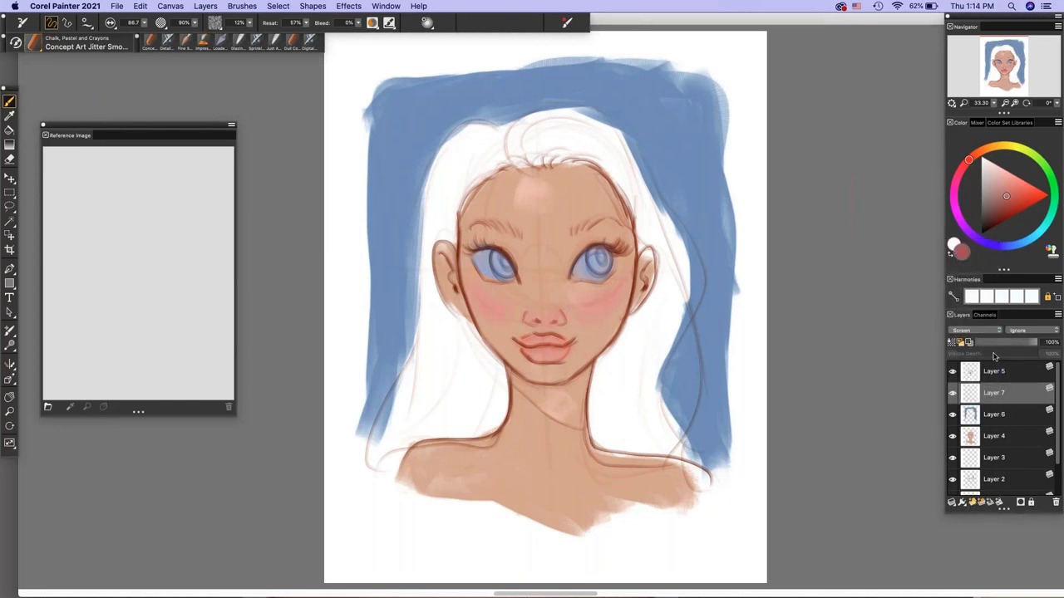
{"action": "left_click_drag", "start_coordinate": [558, 394], "coordinate": [566, 405]}
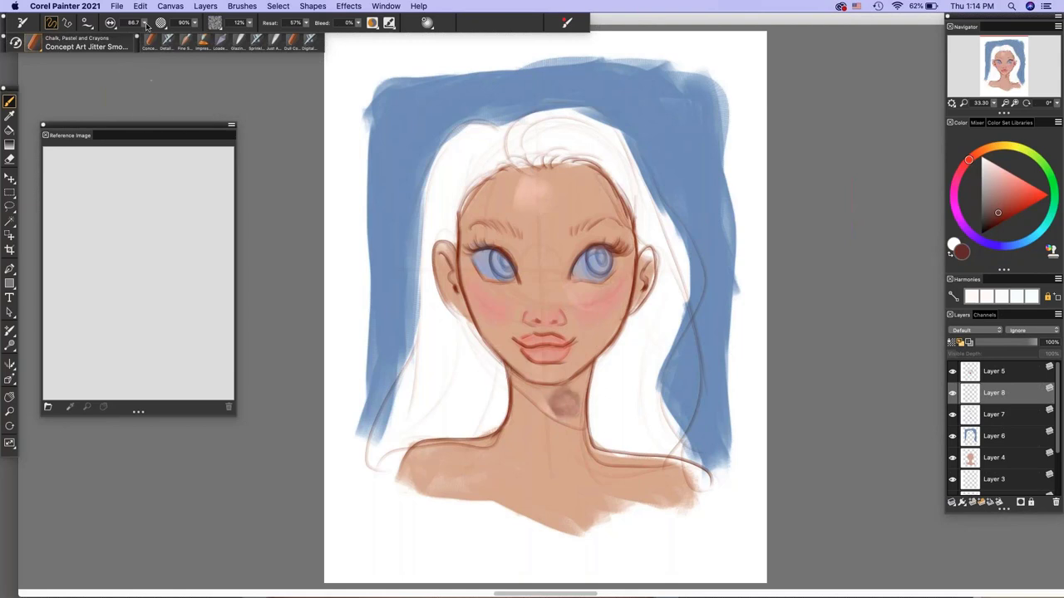
{"action": "left_click_drag", "start_coordinate": [144, 23], "coordinate": [113, 34]}
{"action": "mouse_move", "coordinate": [520, 379]}
{"action": "left_mouse_down"}
{"action": "mouse_move", "coordinate": [562, 414]}
{"action": "mouse_move", "coordinate": [527, 382]}
{"action": "mouse_move", "coordinate": [565, 395]}
{"action": "mouse_move", "coordinate": [582, 376]}
{"action": "mouse_move", "coordinate": [578, 426]}
{"action": "left_mouse_up"}
{"action": "left_click_drag", "start_coordinate": [1001, 343], "coordinate": [1012, 342]}
{"action": "left_click_drag", "start_coordinate": [1019, 344], "coordinate": [1009, 343]}
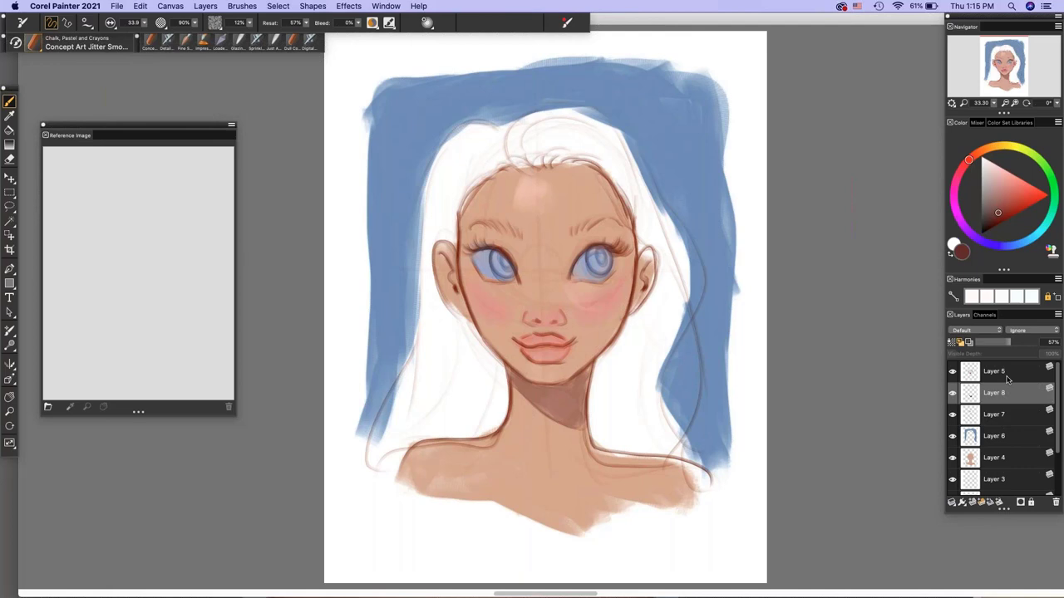
- Choose a slightly darker brown, add a new layer and paint a hair shadow along the right side of the jaw and neck
{"action": "left_click", "coordinate": [994, 216]}
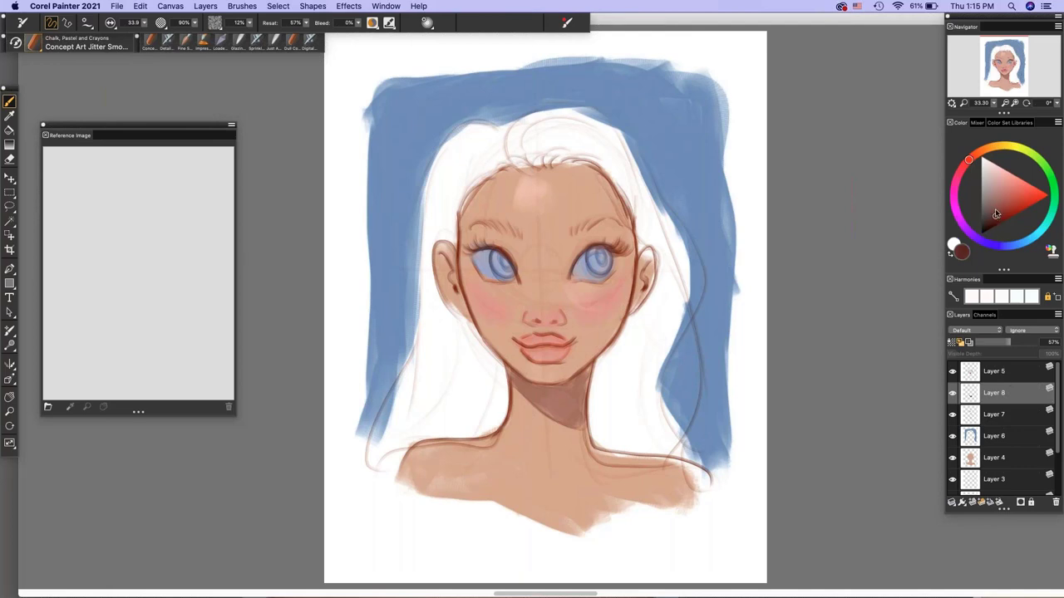
{"action": "left_click", "coordinate": [972, 502]}
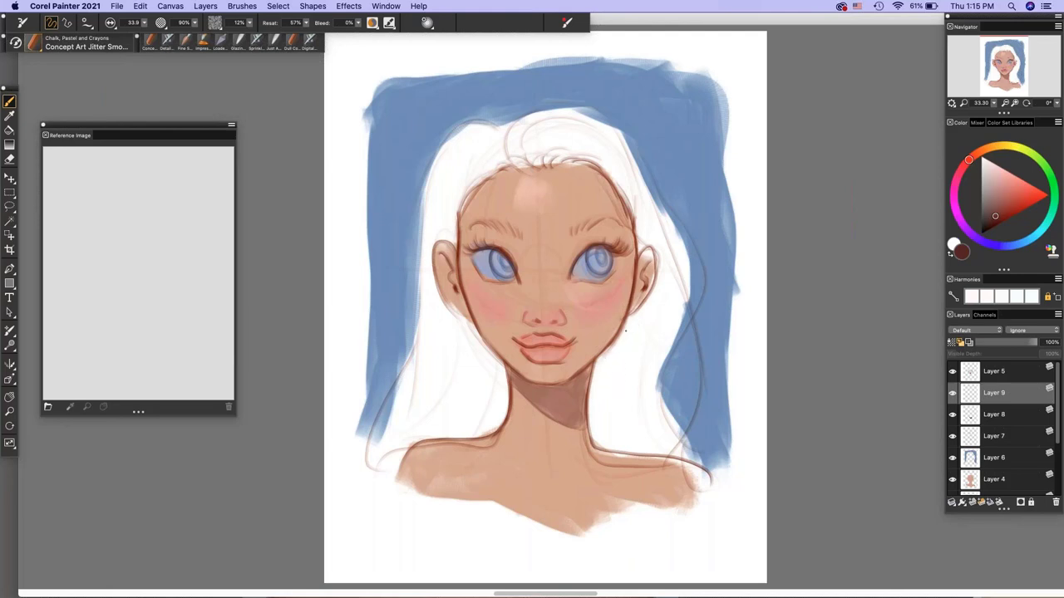
{"action": "mouse_move", "coordinate": [632, 324]}
{"action": "left_mouse_down"}
{"action": "mouse_move", "coordinate": [599, 378]}
{"action": "mouse_move", "coordinate": [596, 366]}
{"action": "mouse_move", "coordinate": [596, 433]}
{"action": "left_mouse_up"}
{"action": "mouse_move", "coordinate": [604, 376]}
{"action": "left_mouse_down"}
{"action": "mouse_move", "coordinate": [593, 442]}
{"action": "mouse_move", "coordinate": [630, 449]}
{"action": "left_mouse_up"}
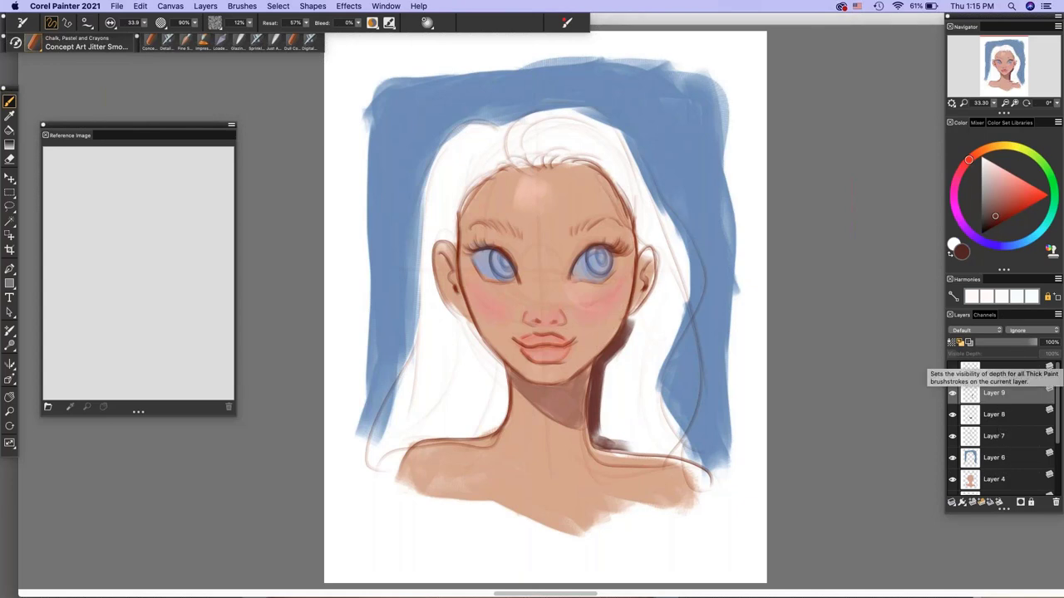
- Select the whole stack of layers and review the commands for grouping, collapsing and dropping them
{"action": "left_click", "coordinate": [206, 6]}
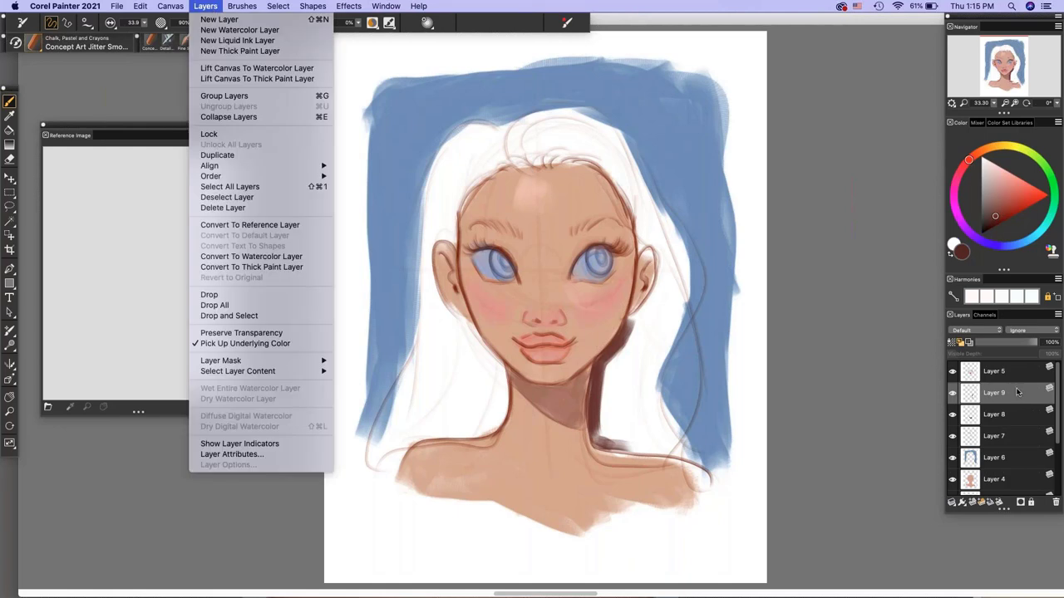
{"action": "left_click", "coordinate": [1027, 481]}
{"action": "left_click_drag", "start_coordinate": [1057, 442], "coordinate": [1056, 468]}
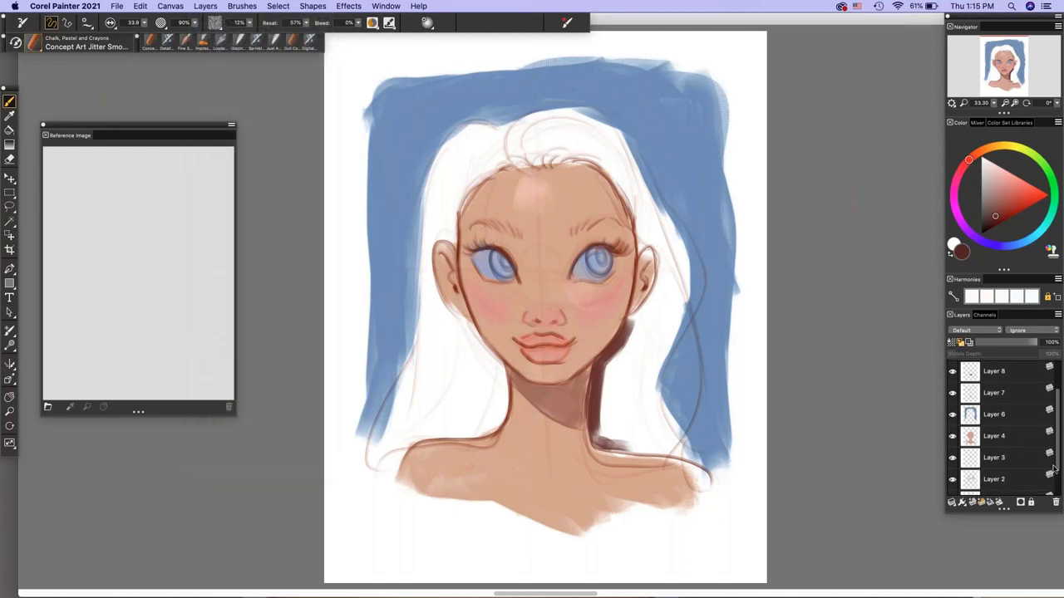
{"action": "scroll", "coordinate": [1057, 459], "scroll_direction": "down", "scroll_amount": 2}
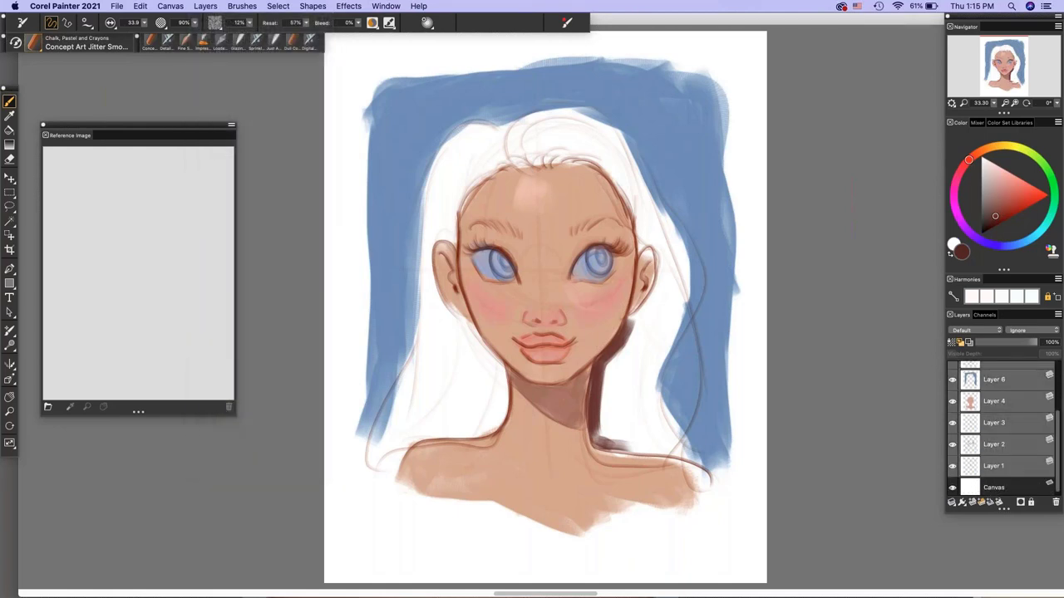
{"action": "left_click", "coordinate": [207, 6]}
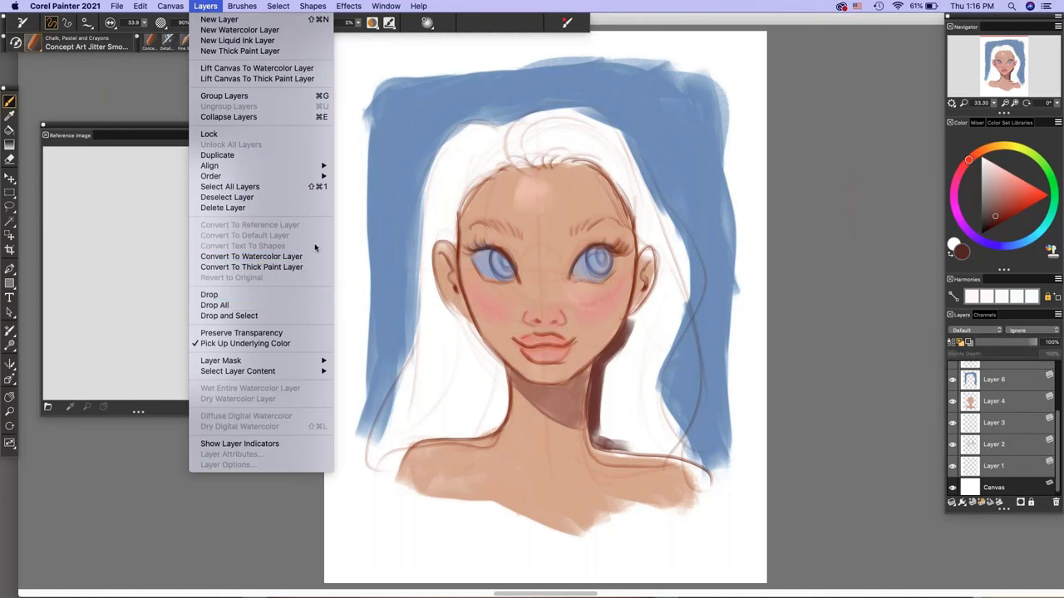
{"action": "left_click", "coordinate": [806, 287]}
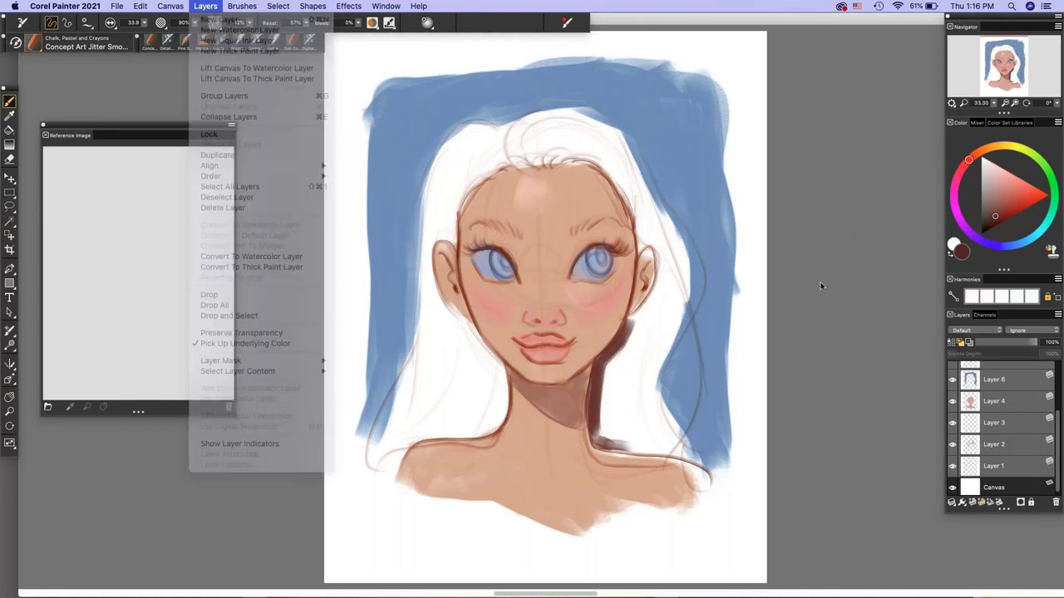
{"action": "scroll", "coordinate": [1018, 482], "scroll_direction": "up", "scroll_amount": 4}
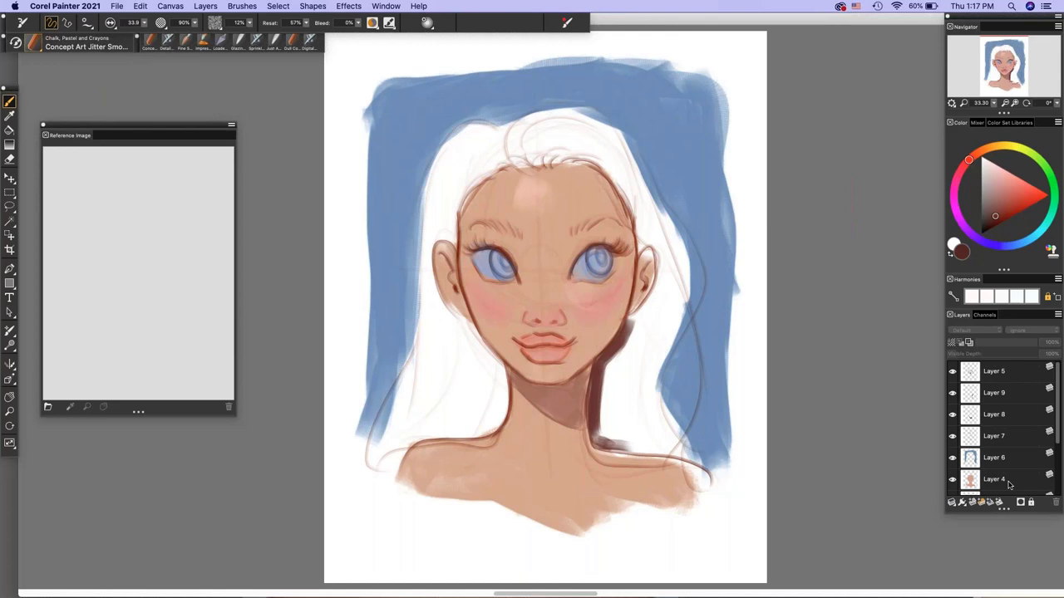
- Widen the dark brown hair shadow beside the right of the neck, from the jaw down to the shoulder
{"action": "left_click_drag", "start_coordinate": [633, 318], "coordinate": [617, 427]}
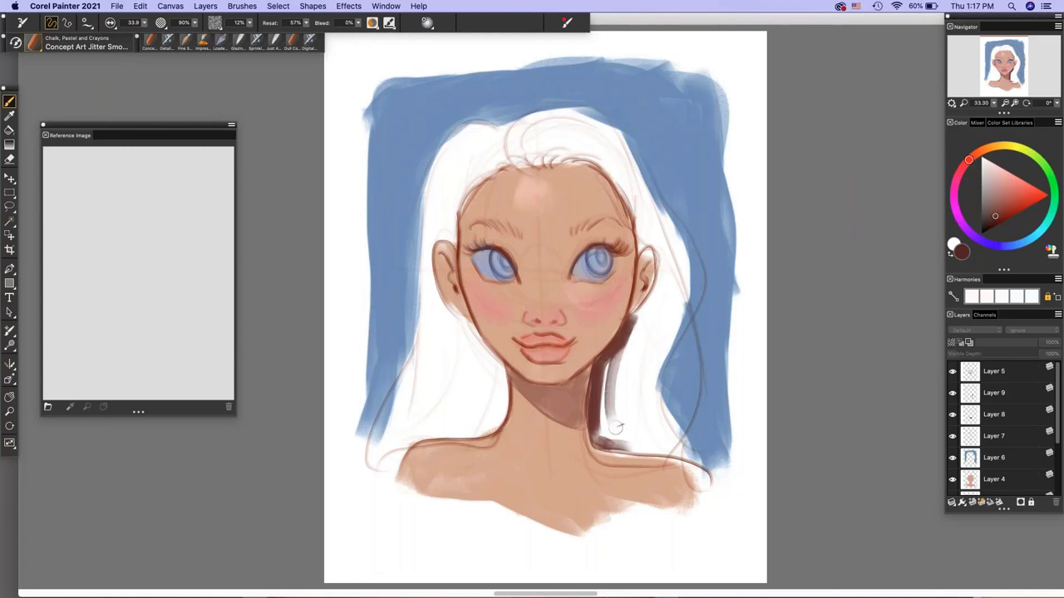
{"action": "mouse_move", "coordinate": [627, 341]}
{"action": "left_mouse_down"}
{"action": "mouse_move", "coordinate": [628, 439]}
{"action": "mouse_move", "coordinate": [610, 432]}
{"action": "left_mouse_up"}
{"action": "mouse_move", "coordinate": [613, 358]}
{"action": "left_mouse_down"}
{"action": "mouse_move", "coordinate": [608, 432]}
{"action": "mouse_move", "coordinate": [616, 429]}
{"action": "mouse_move", "coordinate": [598, 436]}
{"action": "mouse_move", "coordinate": [628, 449]}
{"action": "left_mouse_up"}
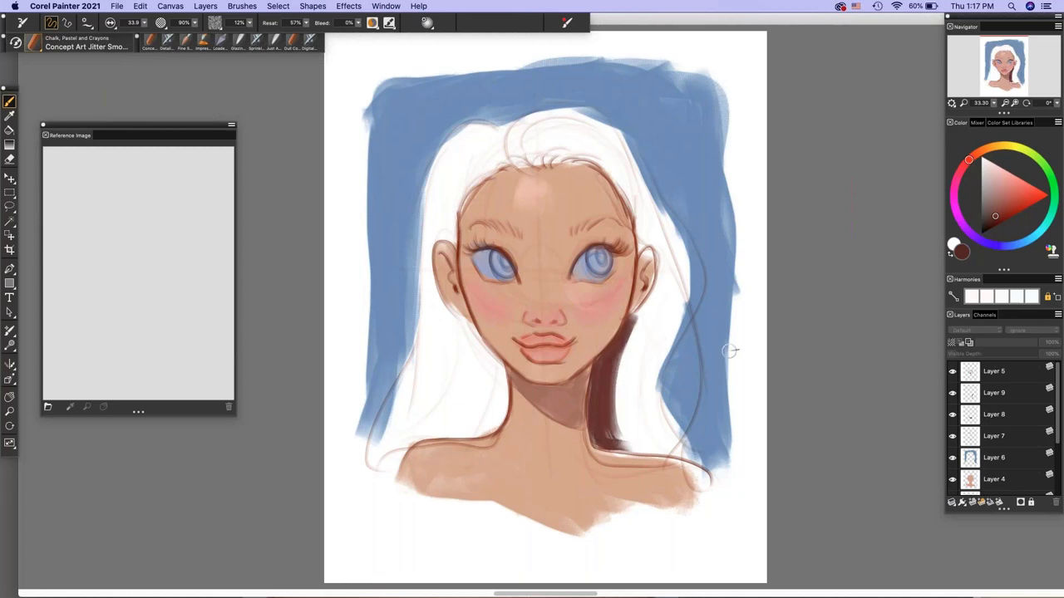
- Paint coral-red blush circles on both cheeks on a new topmost layer and set its composite method to Colorize
{"action": "left_click", "coordinate": [1019, 435]}
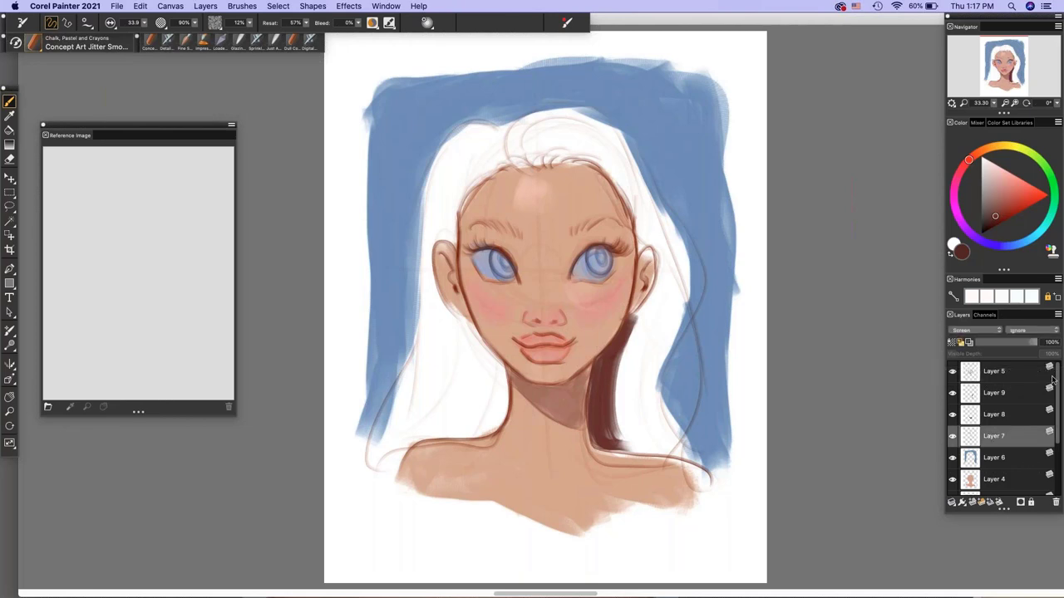
{"action": "left_click", "coordinate": [1025, 372]}
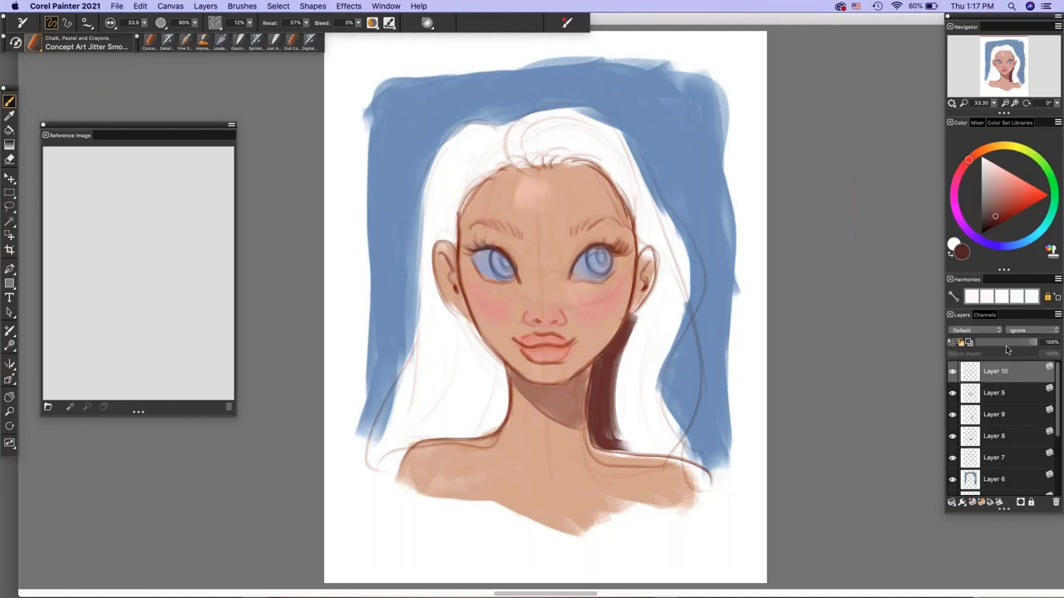
{"action": "left_click", "coordinate": [974, 504]}
{"action": "left_click", "coordinate": [1010, 185]}
{"action": "left_click", "coordinate": [1021, 191]}
{"action": "mouse_move", "coordinate": [504, 308]}
{"action": "left_mouse_down"}
{"action": "mouse_move", "coordinate": [490, 318]}
{"action": "mouse_move", "coordinate": [484, 301]}
{"action": "mouse_move", "coordinate": [479, 309]}
{"action": "mouse_move", "coordinate": [510, 321]}
{"action": "left_mouse_up"}
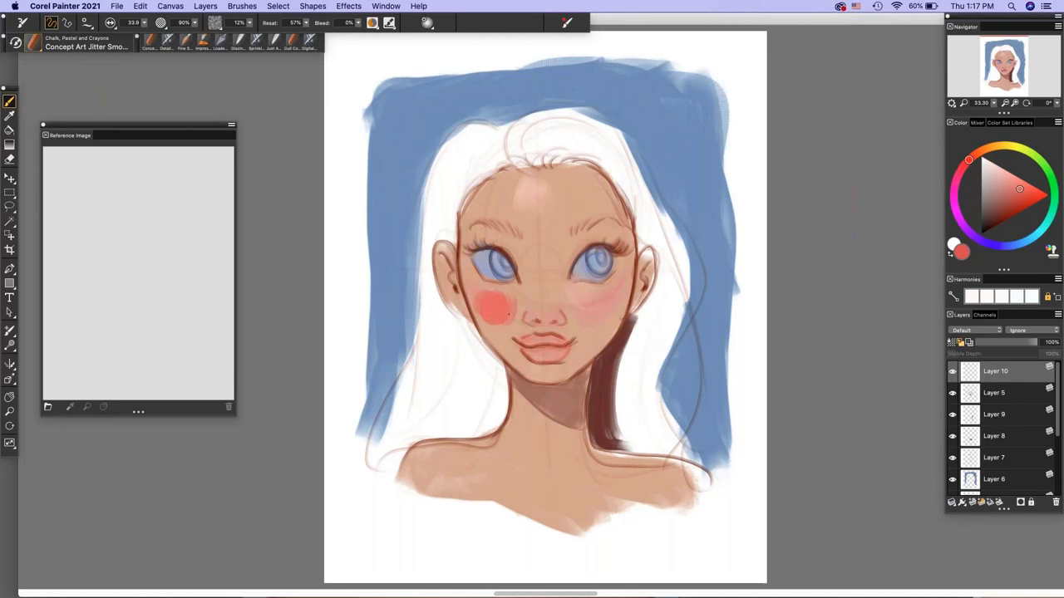
{"action": "mouse_move", "coordinate": [600, 307]}
{"action": "left_mouse_down"}
{"action": "mouse_move", "coordinate": [589, 315]}
{"action": "mouse_move", "coordinate": [605, 301]}
{"action": "mouse_move", "coordinate": [615, 311]}
{"action": "mouse_move", "coordinate": [580, 314]}
{"action": "left_mouse_up"}
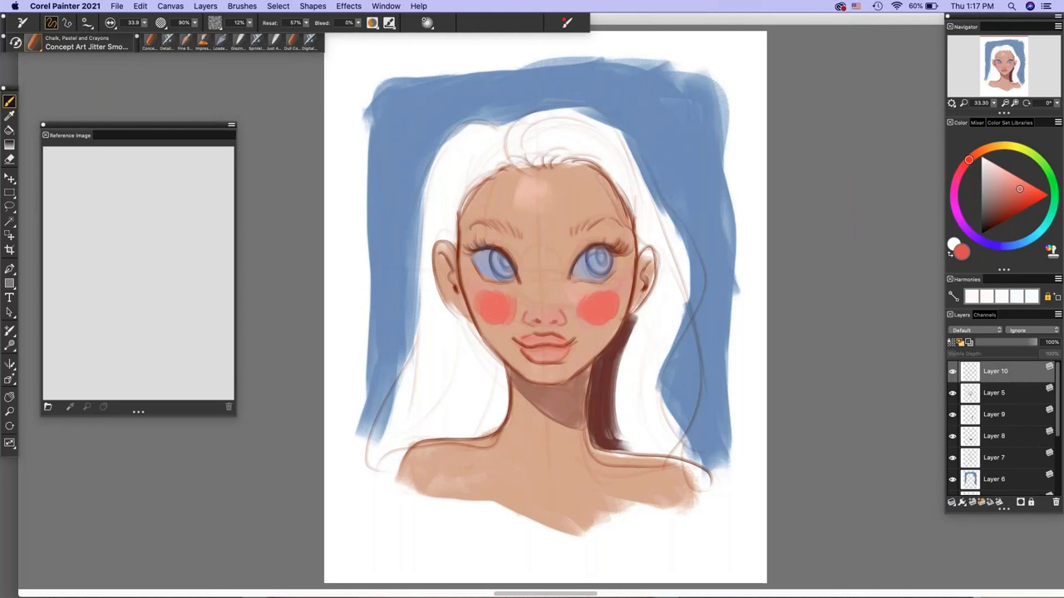
{"action": "left_click", "coordinate": [988, 331]}
{"action": "left_click", "coordinate": [971, 348]}
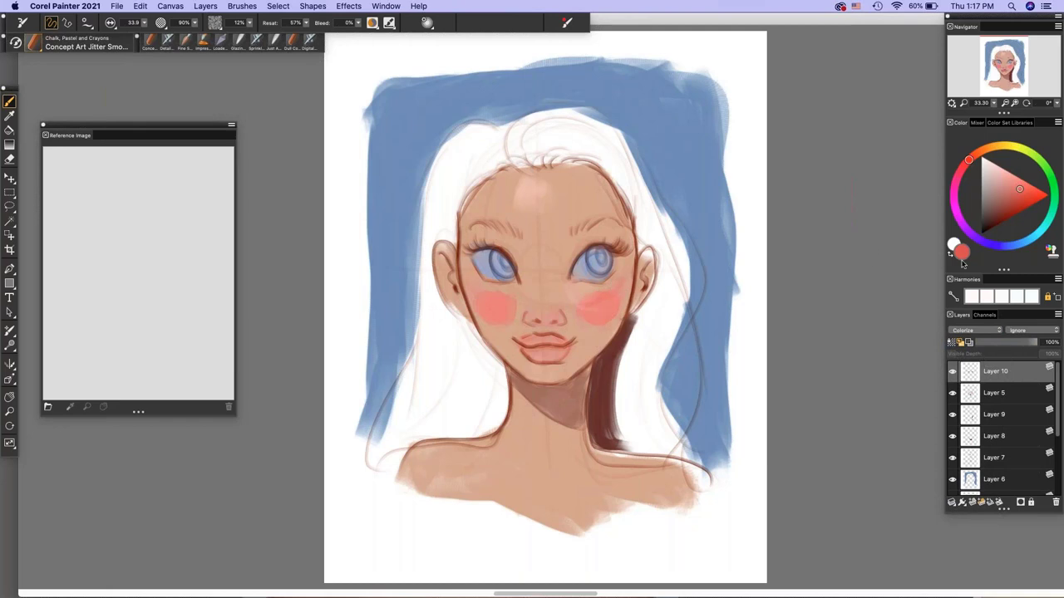
- Paint both irises bright green on the Colorize blush layer and add a new layer above it
{"action": "left_click", "coordinate": [1003, 148]}
{"action": "left_click", "coordinate": [1045, 171]}
{"action": "left_click", "coordinate": [1017, 198]}
{"action": "left_click_drag", "start_coordinate": [496, 260], "coordinate": [508, 252]}
{"action": "left_click_drag", "start_coordinate": [597, 263], "coordinate": [609, 254]}
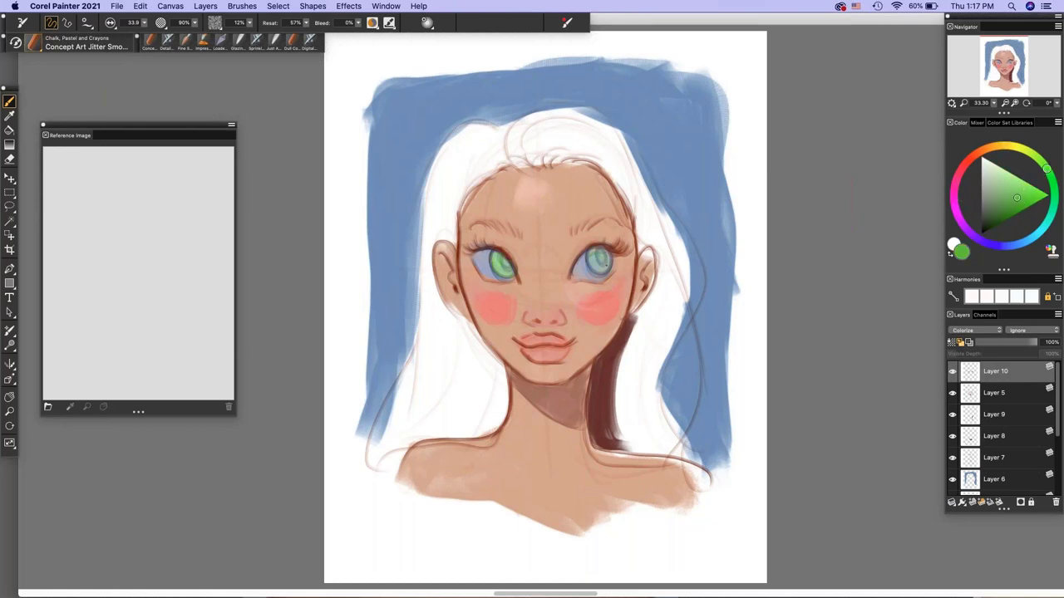
{"action": "left_click", "coordinate": [973, 502]}
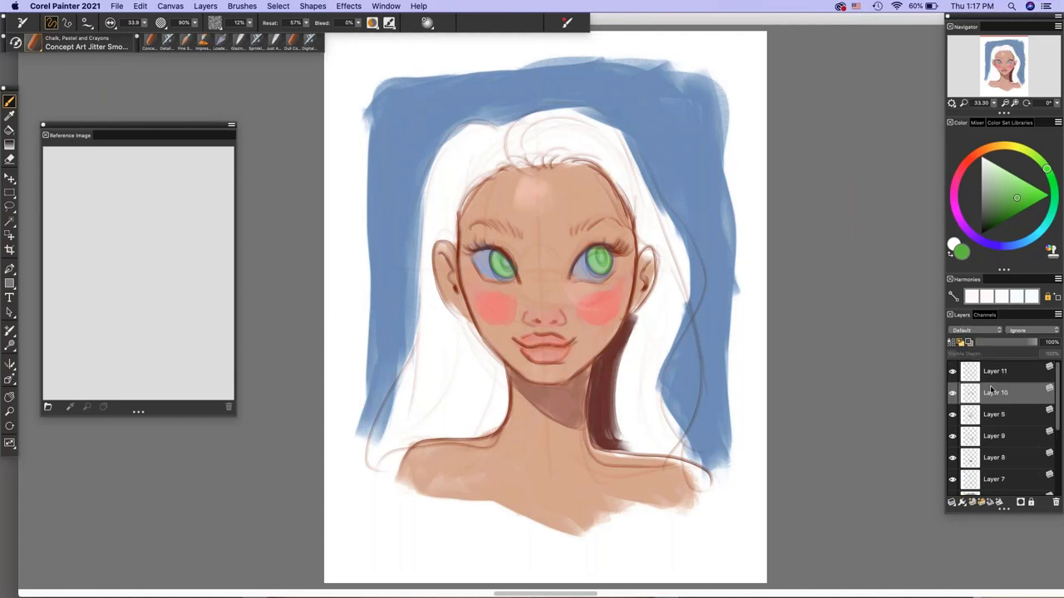
- Try the Gel composite method on Layer 10, then return it to Colorize and lower its opacity to 67%
{"action": "left_click", "coordinate": [976, 330]}
{"action": "left_click", "coordinate": [982, 327]}
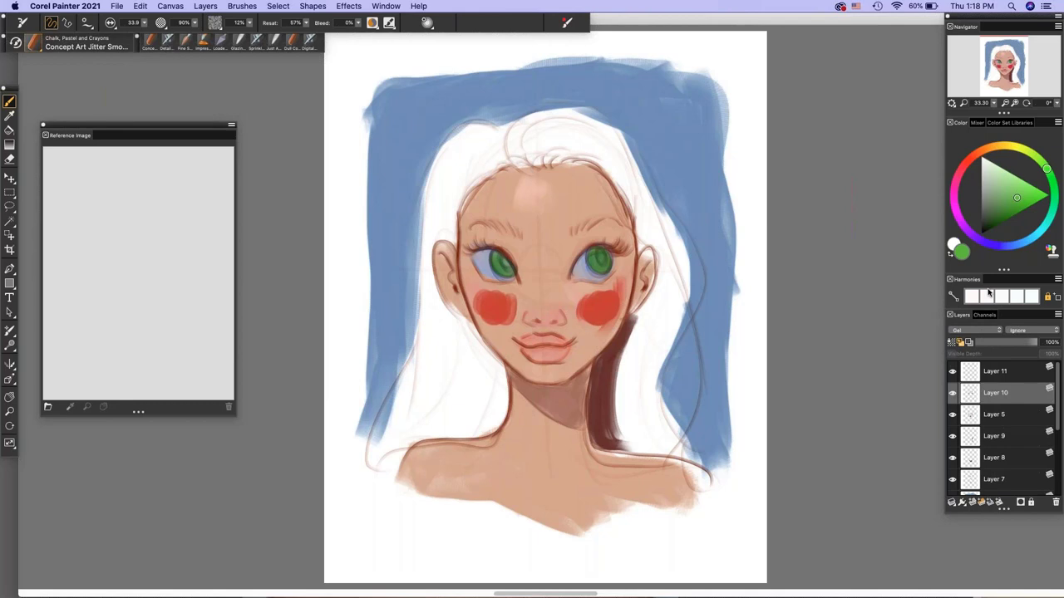
{"action": "left_click", "coordinate": [984, 331]}
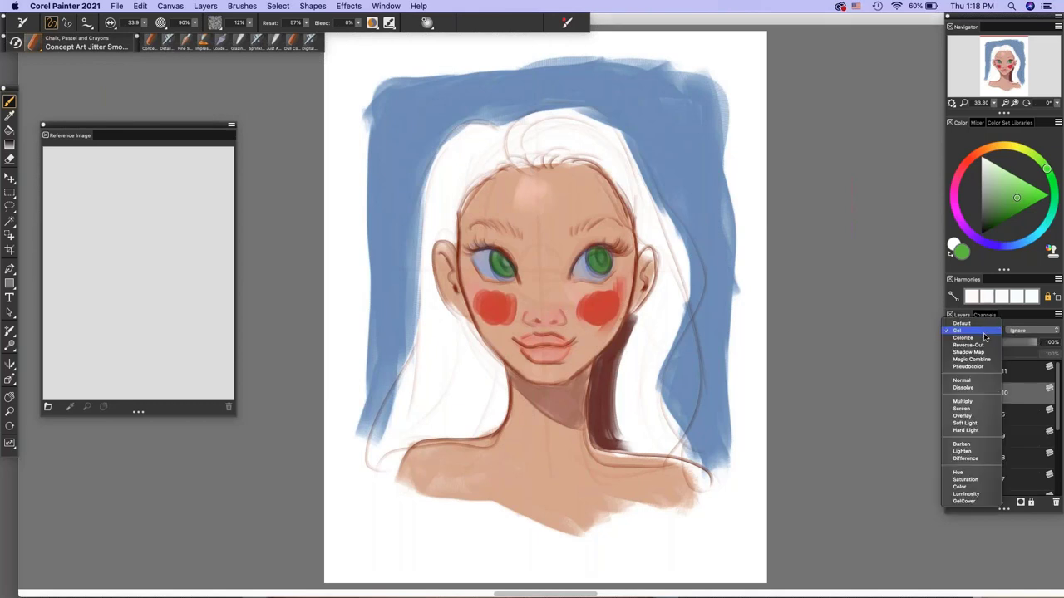
{"action": "left_click", "coordinate": [985, 337]}
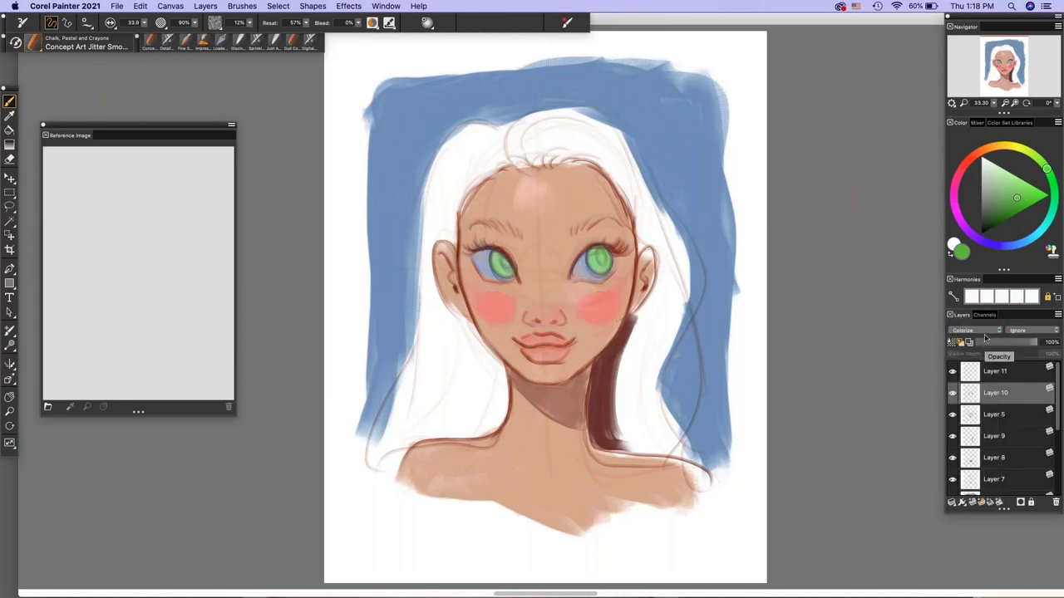
{"action": "left_click_drag", "start_coordinate": [997, 342], "coordinate": [1018, 345]}
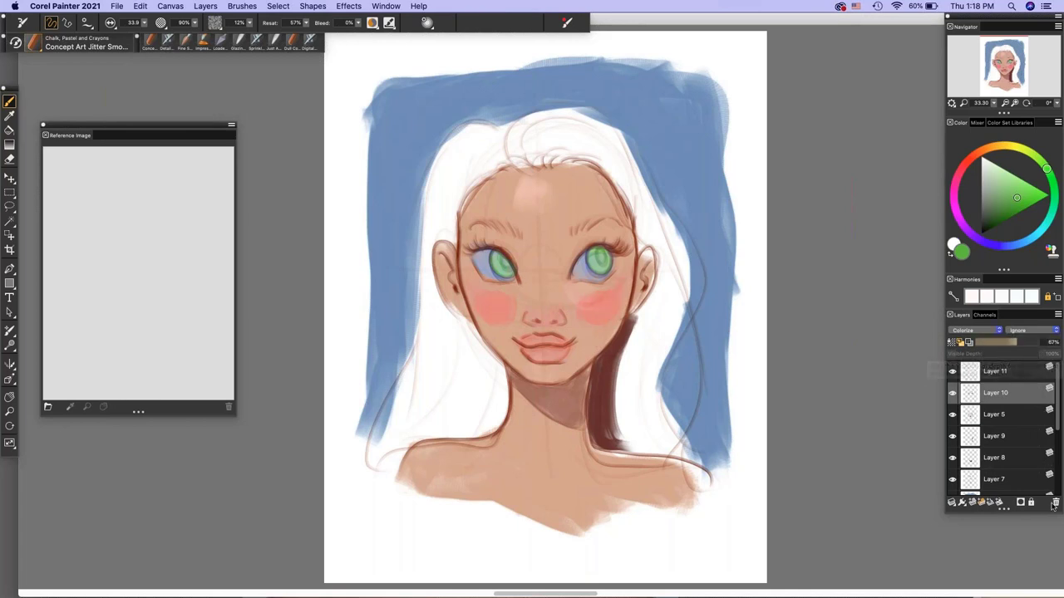
- Delete Layer 10 with the coral blush and green irises, and compare the portrait with Layer 5 hidden and shown
{"action": "left_click", "coordinate": [1057, 503]}
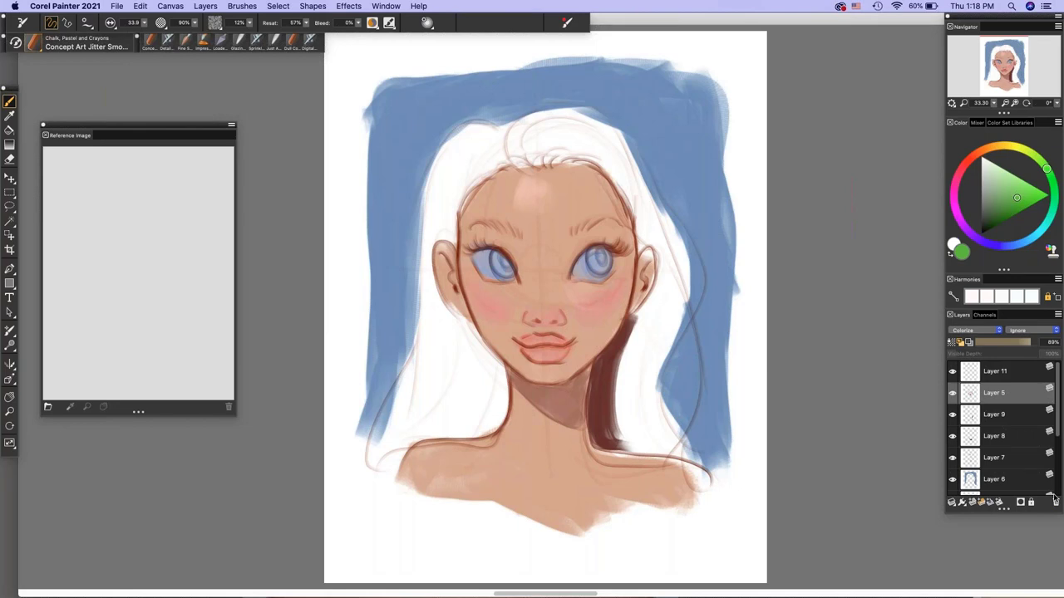
{"action": "left_click", "coordinate": [952, 393]}
{"action": "left_click", "coordinate": [952, 393]}
- Add a layer above Layer 11, paint a short dark brown shadow stroke below the right ear, and set the brush size to 19.4
{"action": "left_click", "coordinate": [1013, 376]}
{"action": "left_click", "coordinate": [971, 502]}
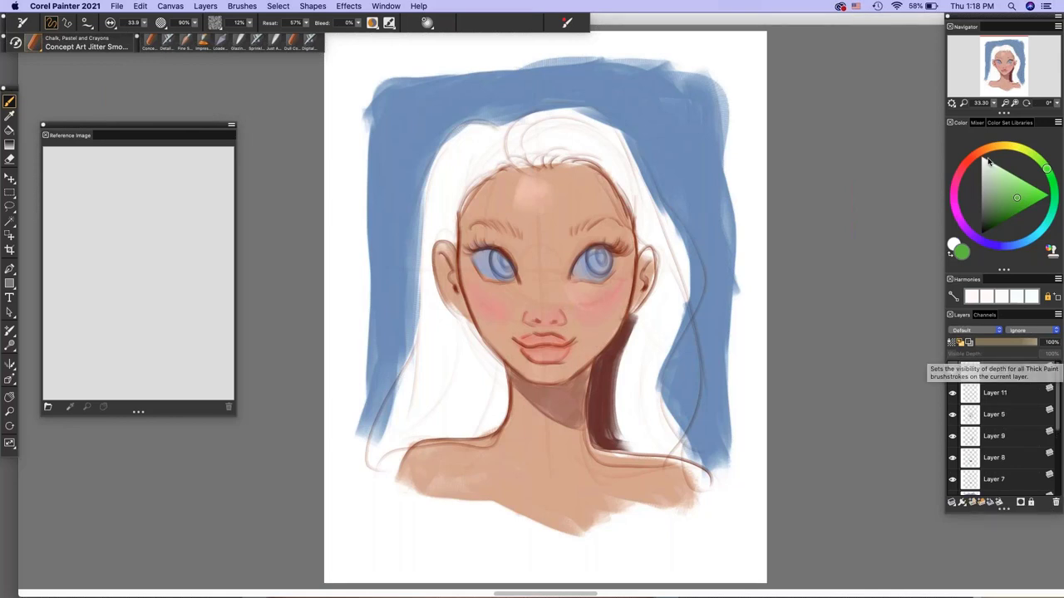
{"action": "left_click", "coordinate": [979, 153]}
{"action": "left_click", "coordinate": [996, 226]}
{"action": "left_click_drag", "start_coordinate": [632, 320], "coordinate": [647, 306]}
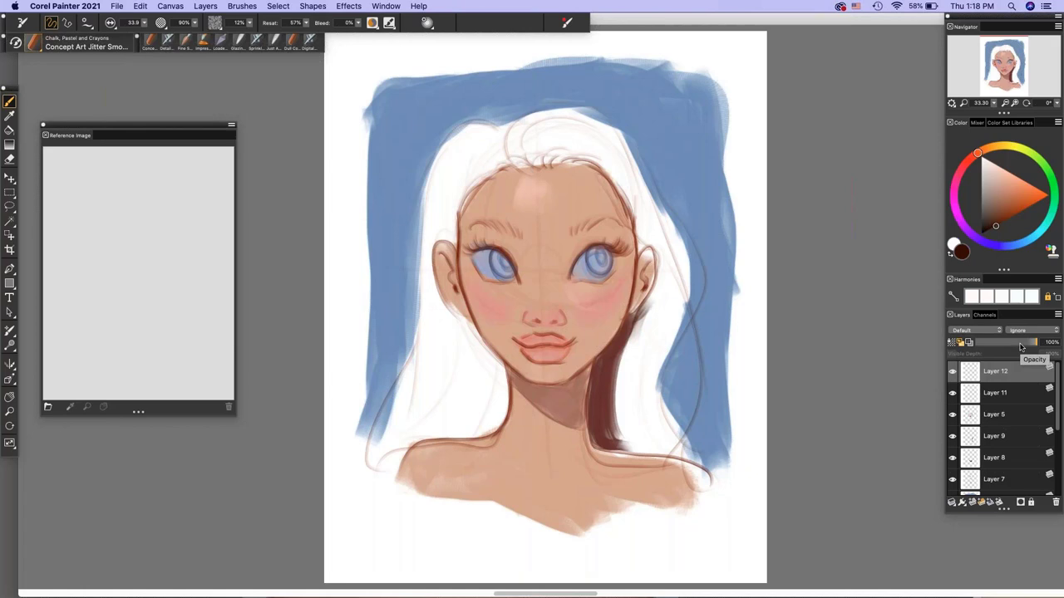
{"action": "left_click", "coordinate": [144, 23]}
{"action": "left_click", "coordinate": [105, 46]}
- Open the attributes of Layer 5 to view its naming options and close them without changes
{"action": "left_click", "coordinate": [1001, 418]}
{"action": "double_click", "coordinate": [1001, 418]}
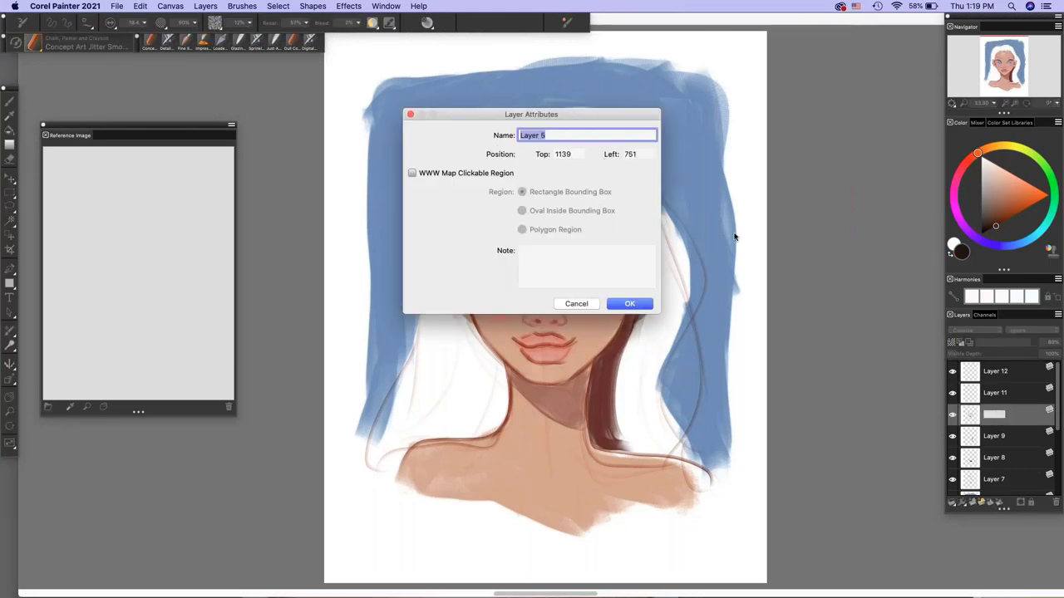
{"action": "left_click", "coordinate": [584, 305]}
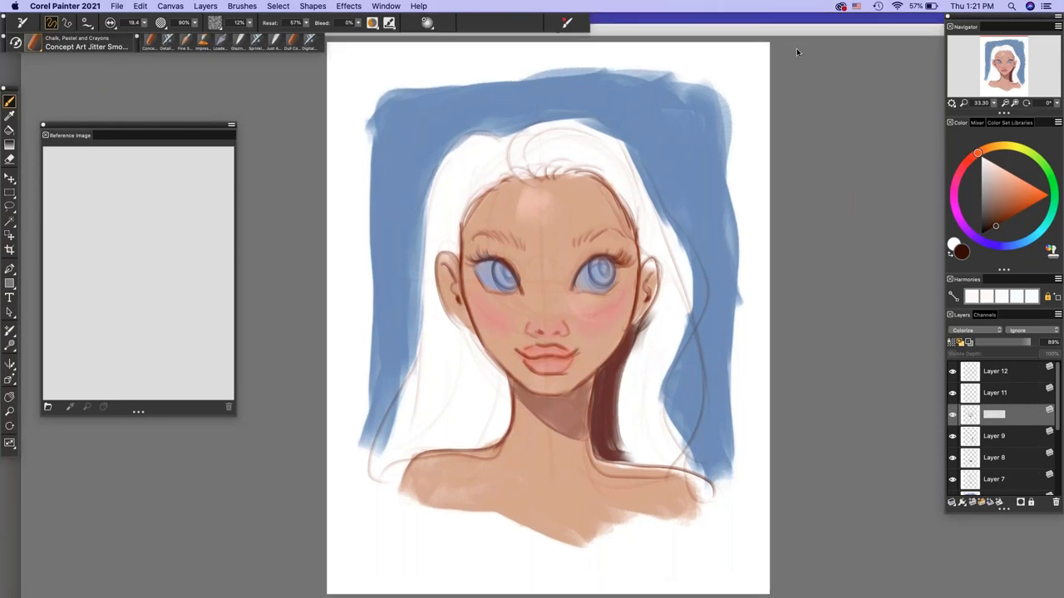
- Bring the painterwebinar.rif portrait to the front and compare it with Layer 1 hidden and shown
{"action": "left_click_drag", "start_coordinate": [799, 31], "coordinate": [802, 113]}
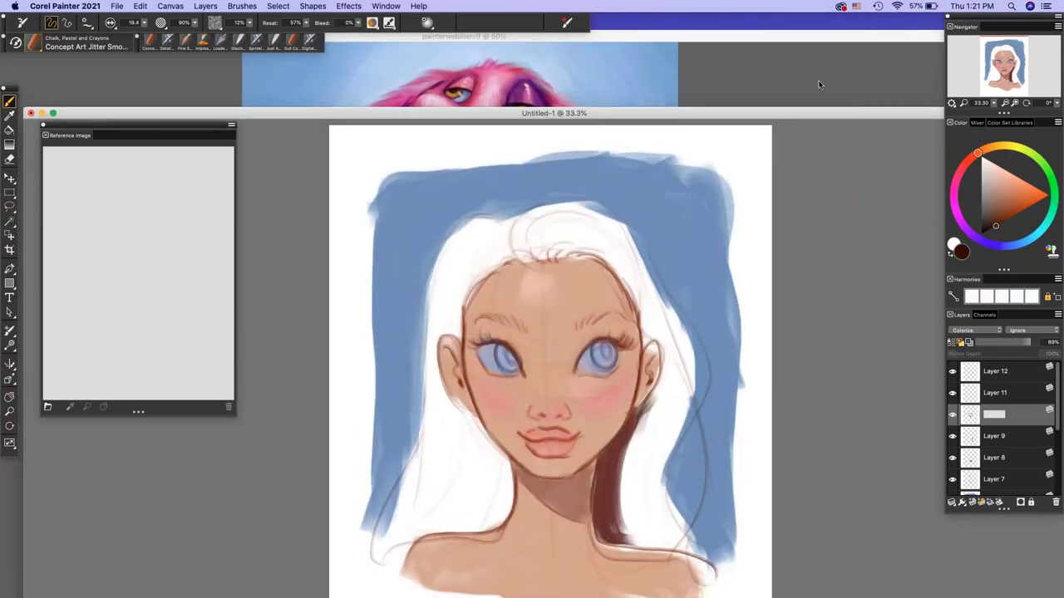
{"action": "left_click", "coordinate": [840, 39]}
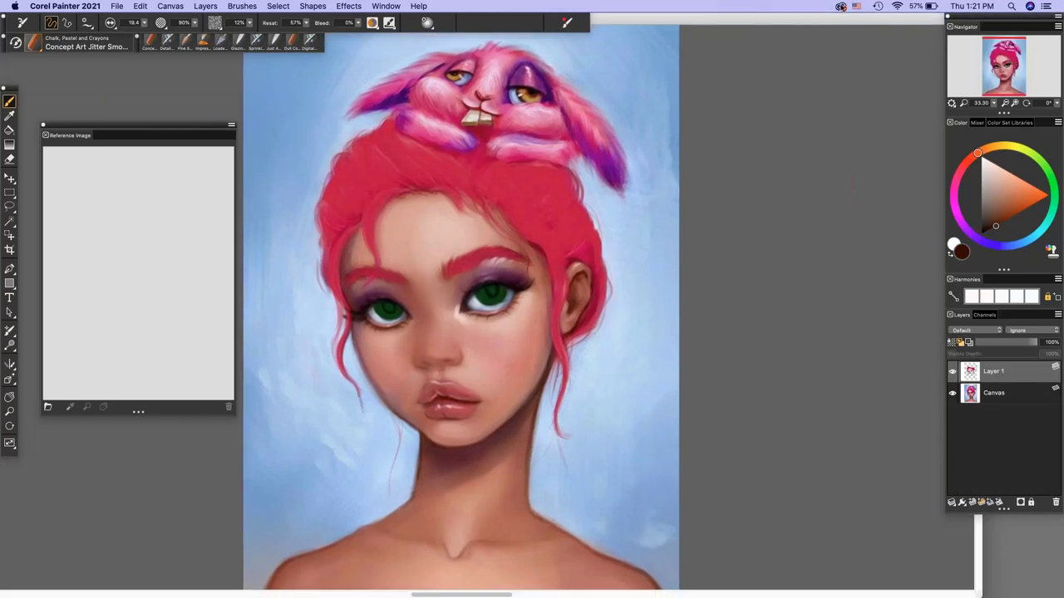
{"action": "left_click", "coordinate": [953, 371]}
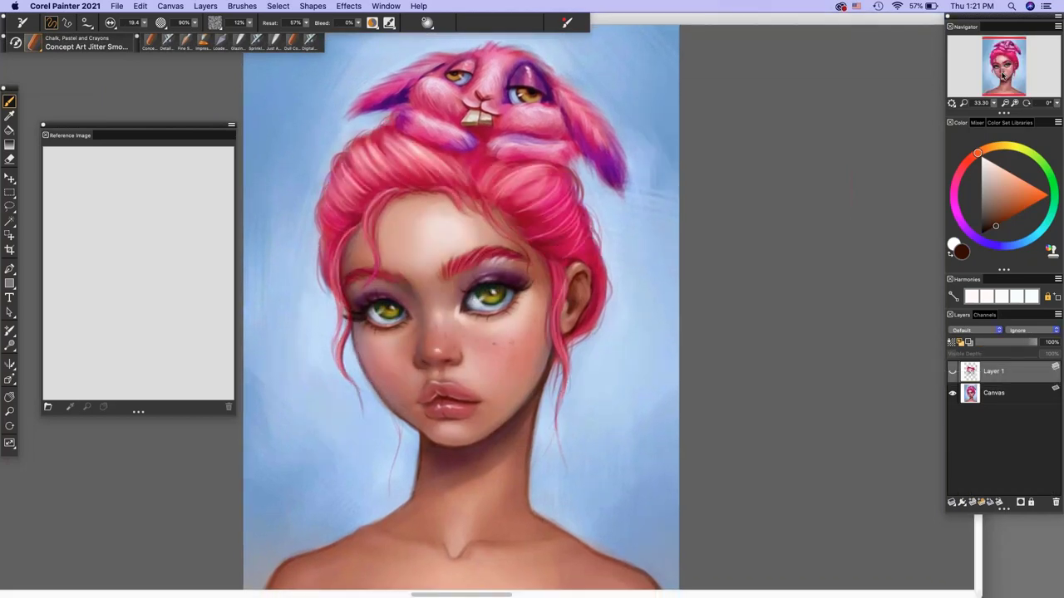
{"action": "left_click", "coordinate": [952, 372]}
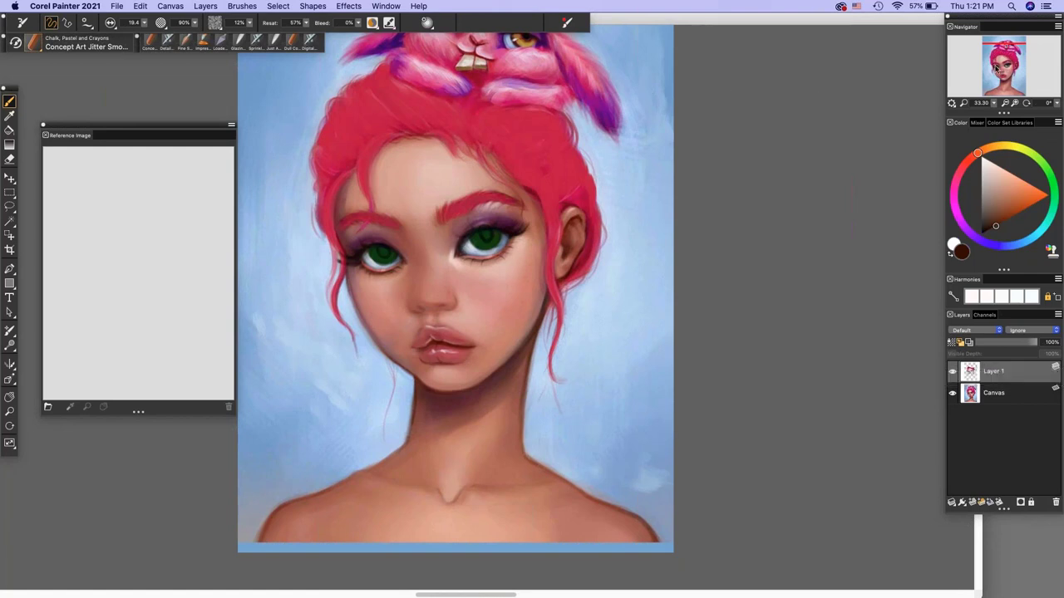
- Add a new layer above Layer 1 in the pink-haired portrait
{"action": "left_click_drag", "start_coordinate": [997, 70], "coordinate": [995, 66]}
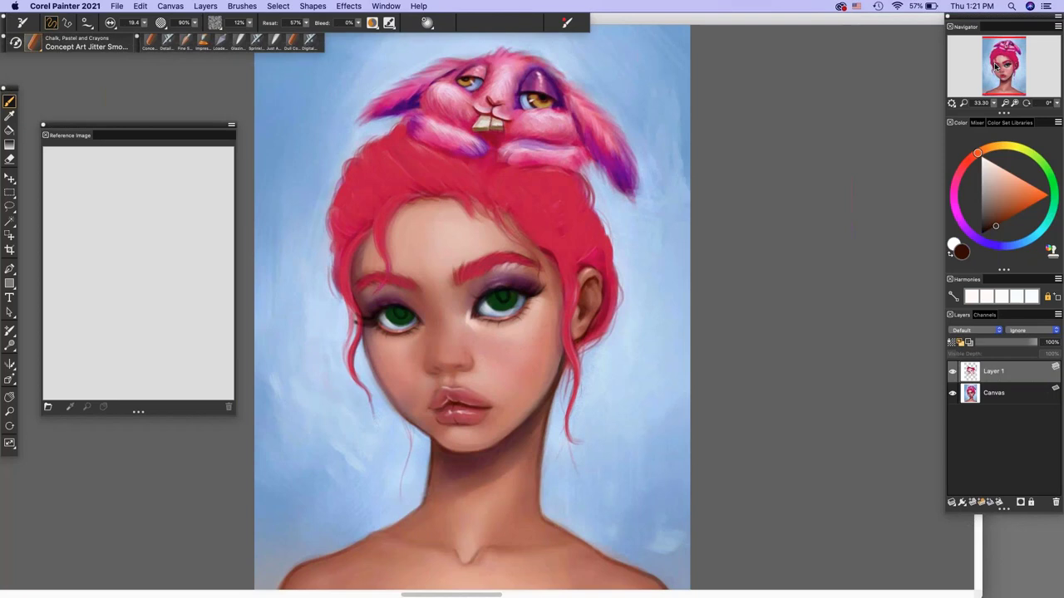
{"action": "left_click", "coordinate": [986, 500]}
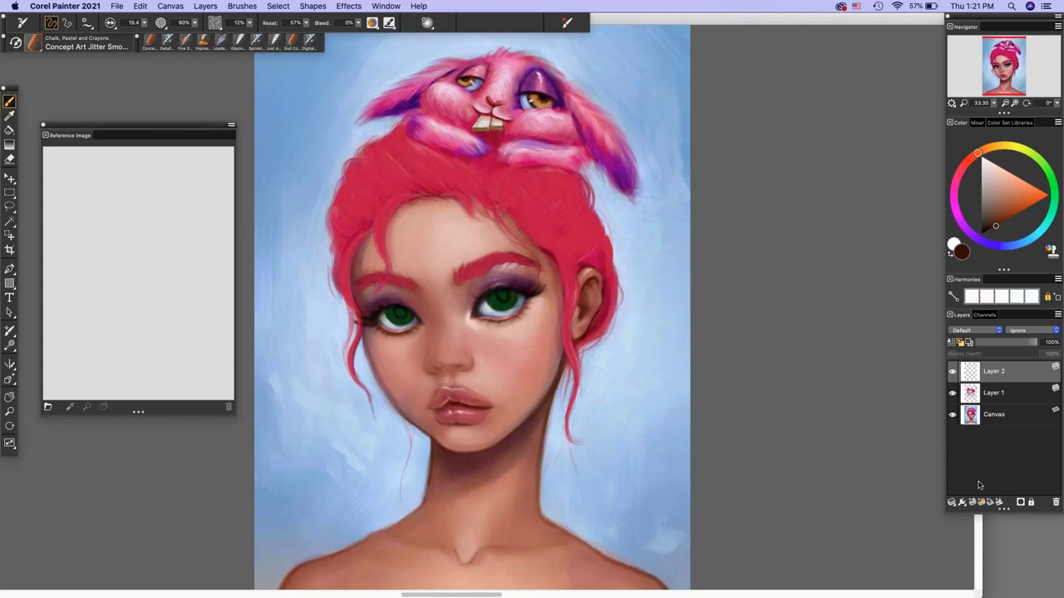
- Examine the pink-haired portrait at several magnifications, from the whole painting to a close-up of the eye
{"action": "left_click", "coordinate": [1005, 103]}
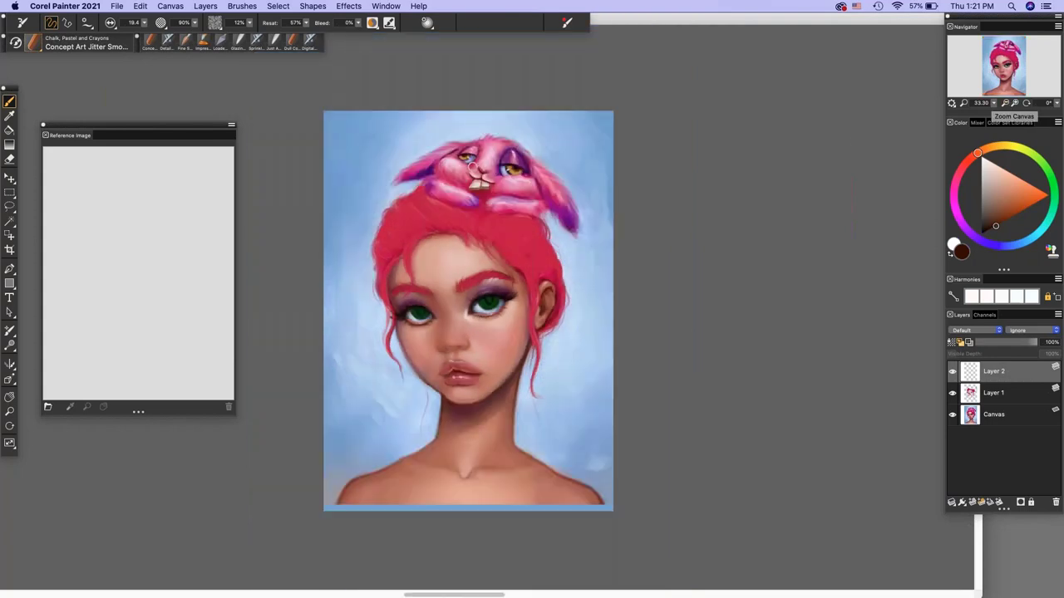
{"action": "left_click", "coordinate": [1013, 104]}
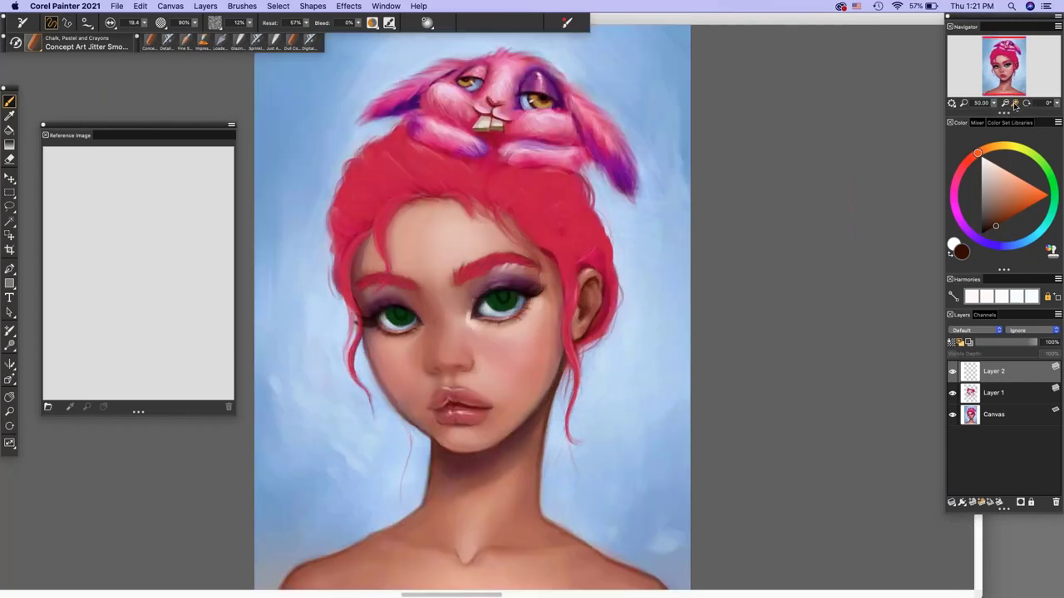
{"action": "left_click", "coordinate": [1015, 104]}
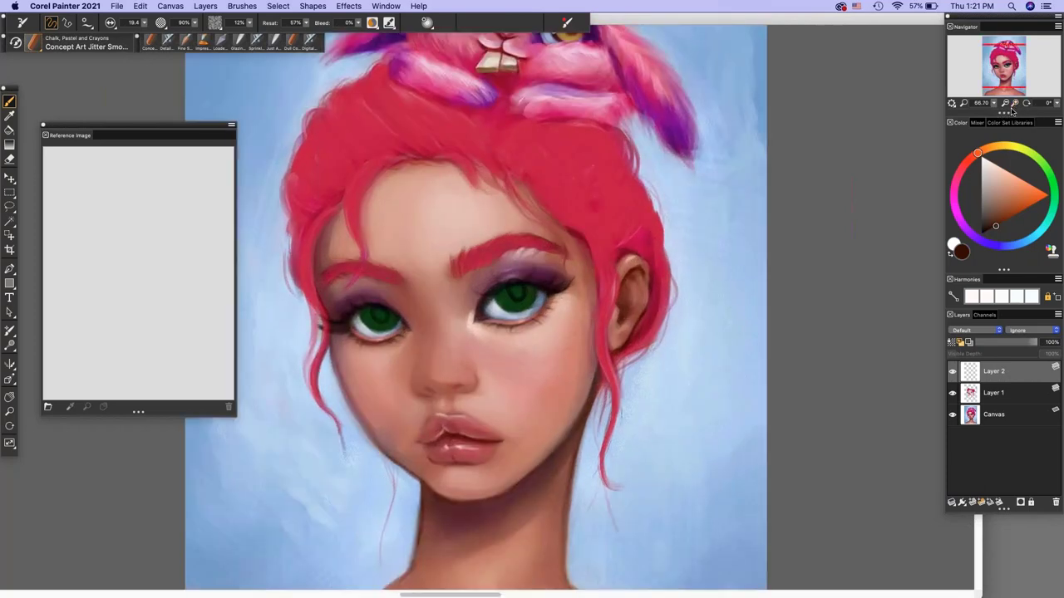
{"action": "left_click", "coordinate": [1010, 103]}
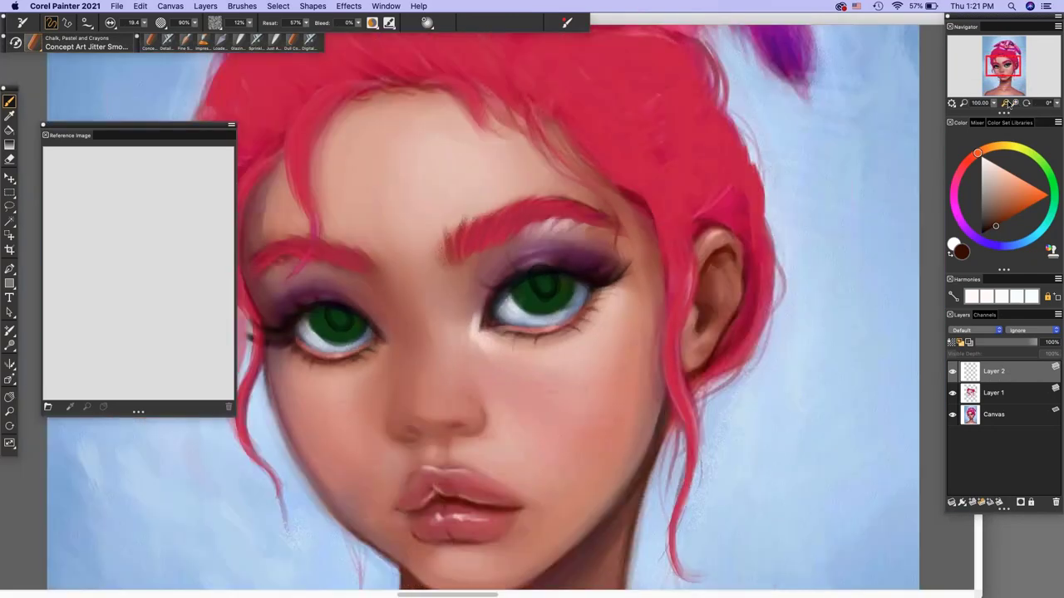
{"action": "left_click", "coordinate": [1007, 103]}
{"action": "left_click", "coordinate": [1007, 103]}
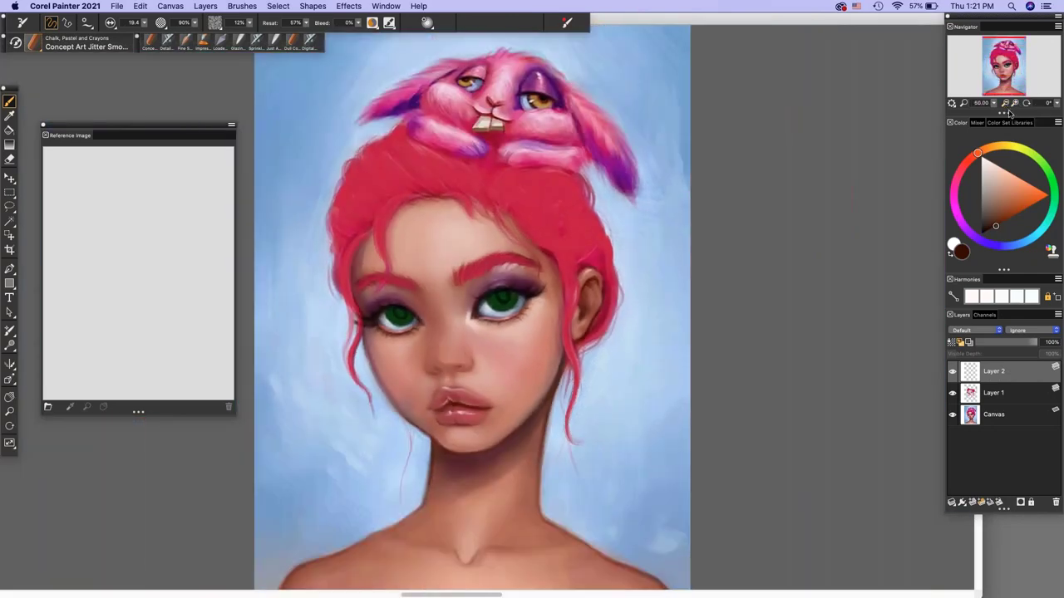
{"action": "left_click", "coordinate": [1009, 103]}
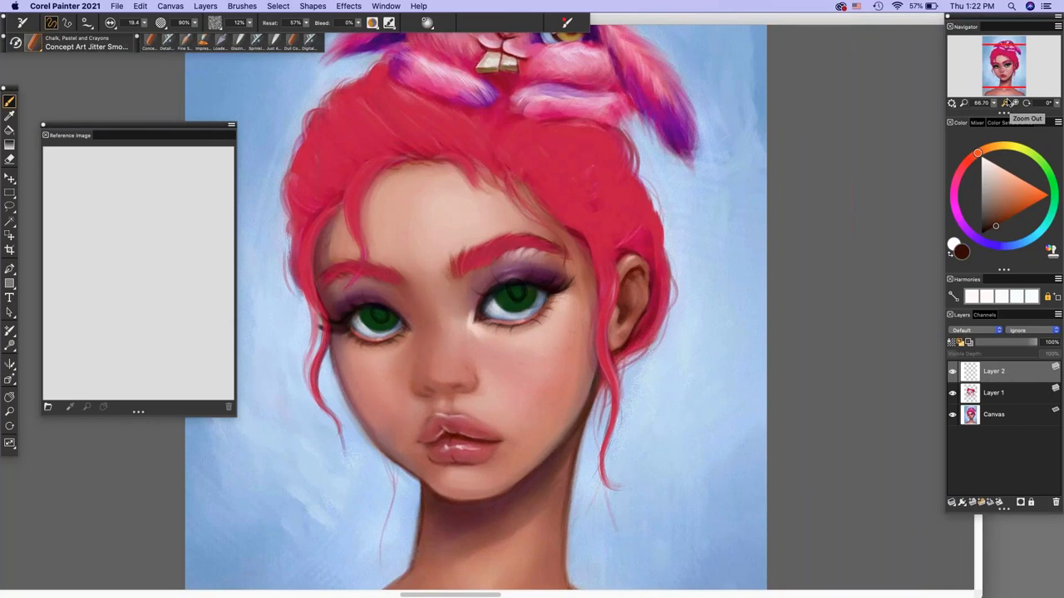
{"action": "left_click", "coordinate": [1015, 103]}
{"action": "left_click", "coordinate": [1015, 103]}
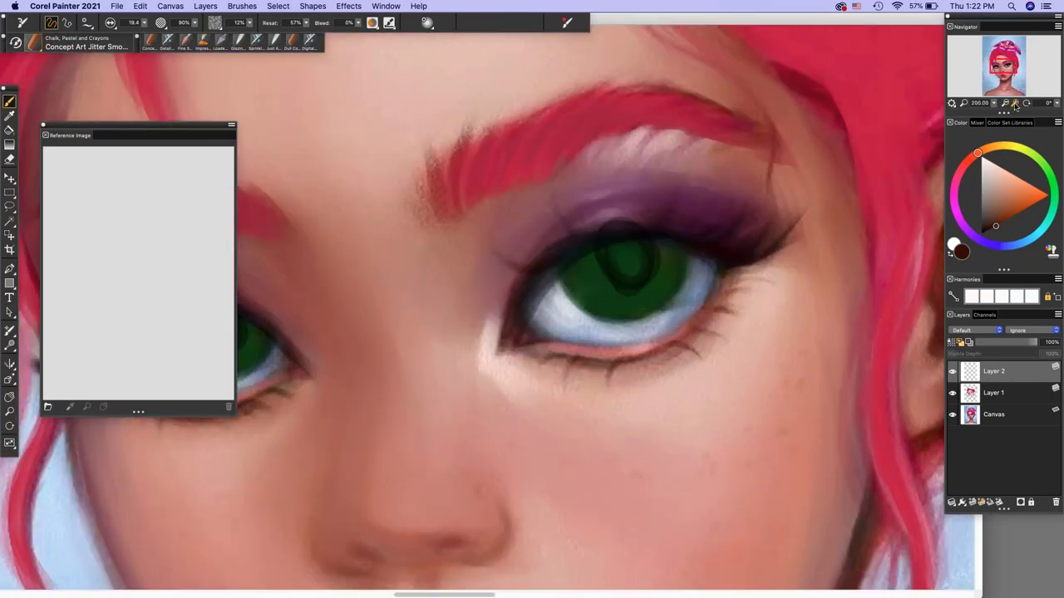
{"action": "left_click", "coordinate": [1006, 103]}
{"action": "left_click", "coordinate": [1006, 103]}
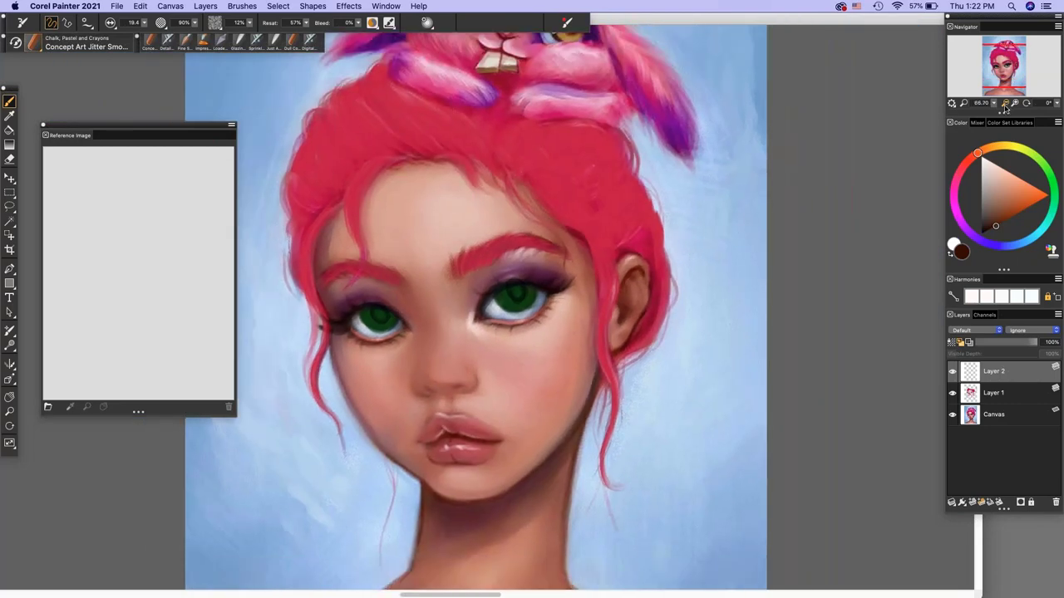
{"action": "left_click", "coordinate": [1005, 104]}
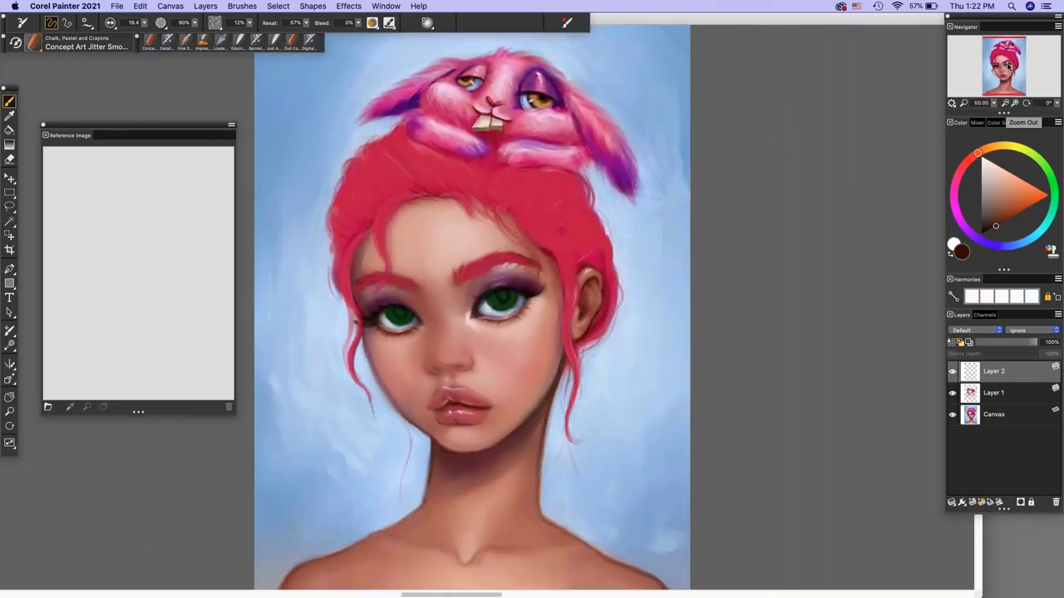
{"action": "left_click_drag", "start_coordinate": [1007, 68], "coordinate": [1009, 76]}
{"action": "left_click", "coordinate": [1014, 103]}
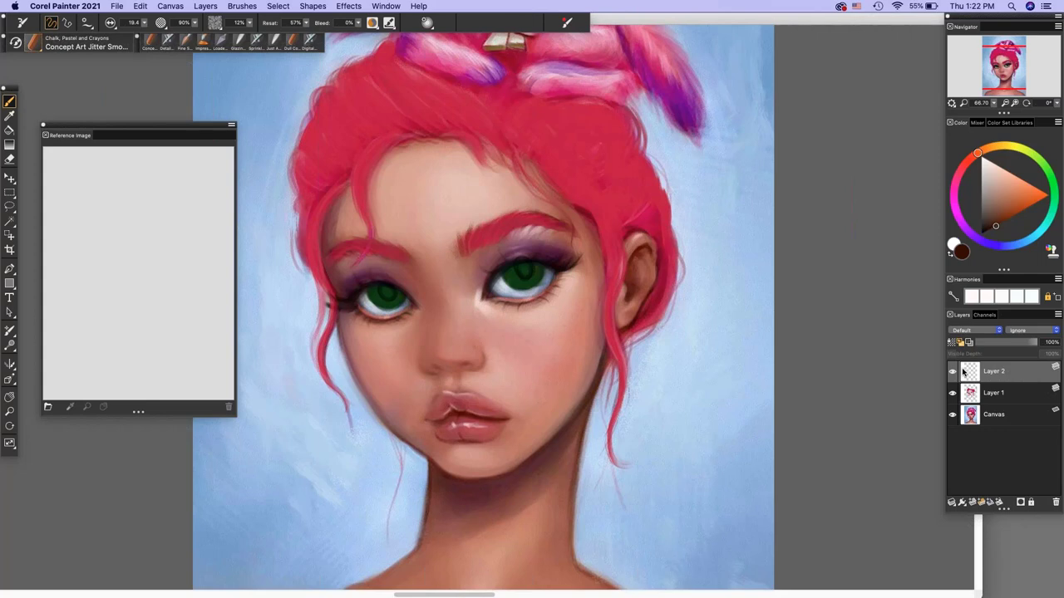
- Add another layer on top and paint a reddish-brown shadow along the right cheek and jaw with the Concept Art Jitter brush
{"action": "left_click", "coordinate": [978, 503]}
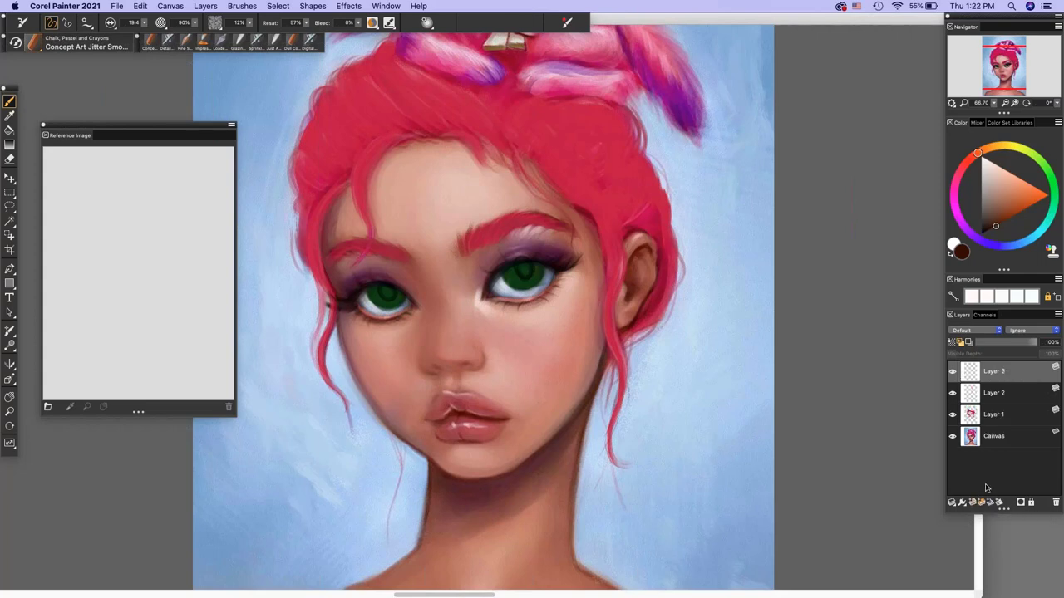
{"action": "left_click", "coordinate": [996, 164]}
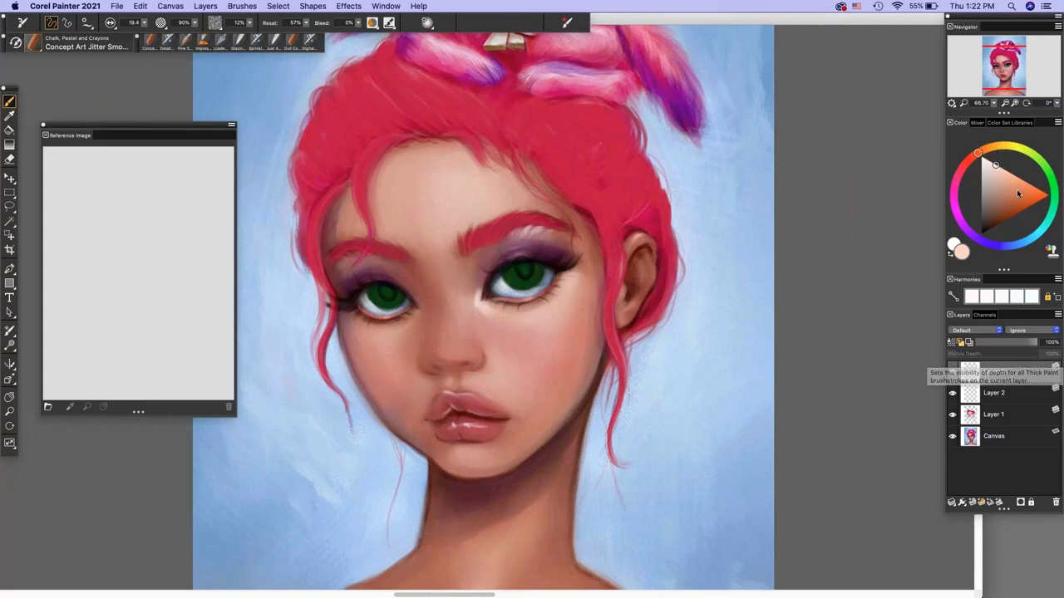
{"action": "left_click", "coordinate": [1016, 195]}
{"action": "left_click", "coordinate": [169, 41]}
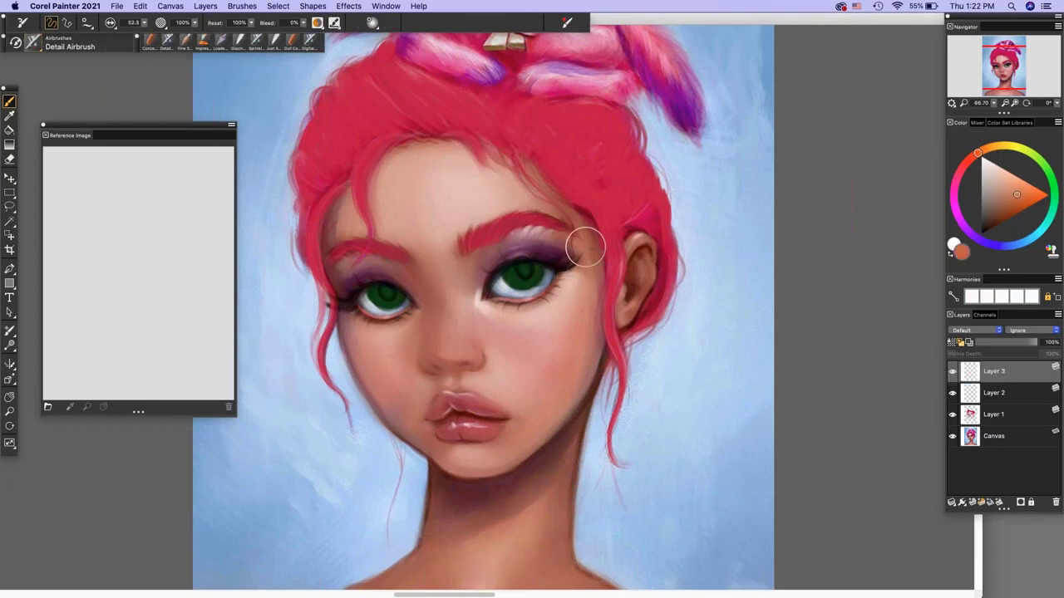
{"action": "left_click", "coordinate": [153, 41]}
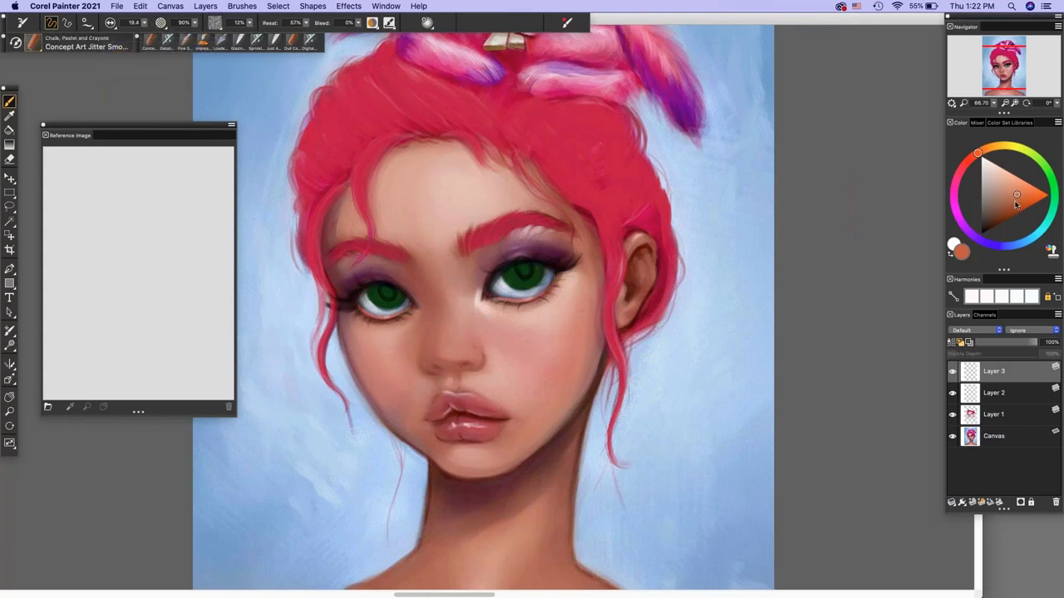
{"action": "left_click", "coordinate": [1015, 201]}
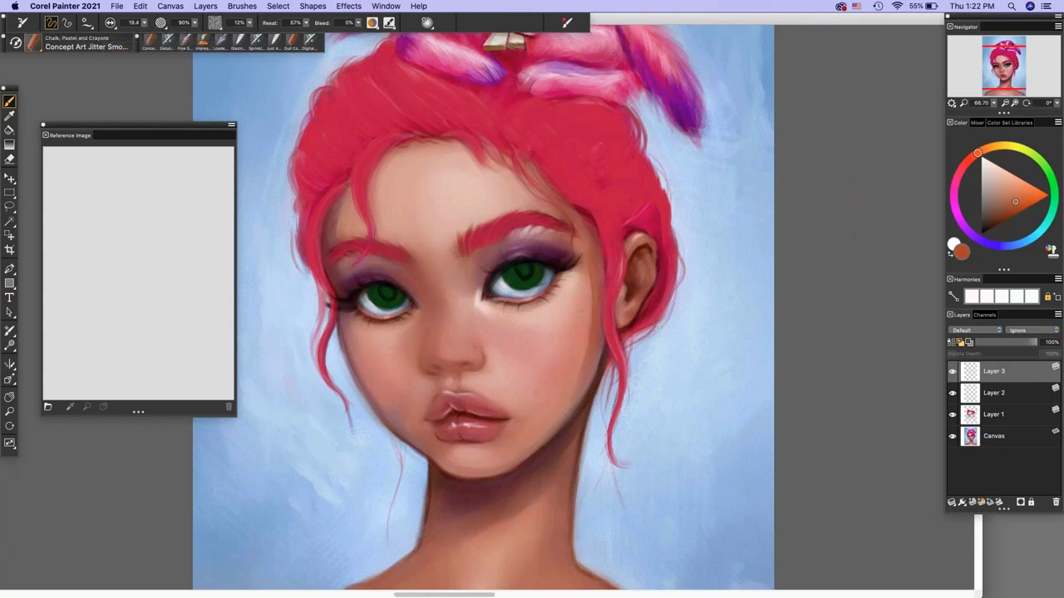
{"action": "mouse_move", "coordinate": [564, 415]}
{"action": "left_mouse_down"}
{"action": "mouse_move", "coordinate": [585, 366]}
{"action": "mouse_move", "coordinate": [554, 424]}
{"action": "mouse_move", "coordinate": [518, 454]}
{"action": "left_mouse_up"}
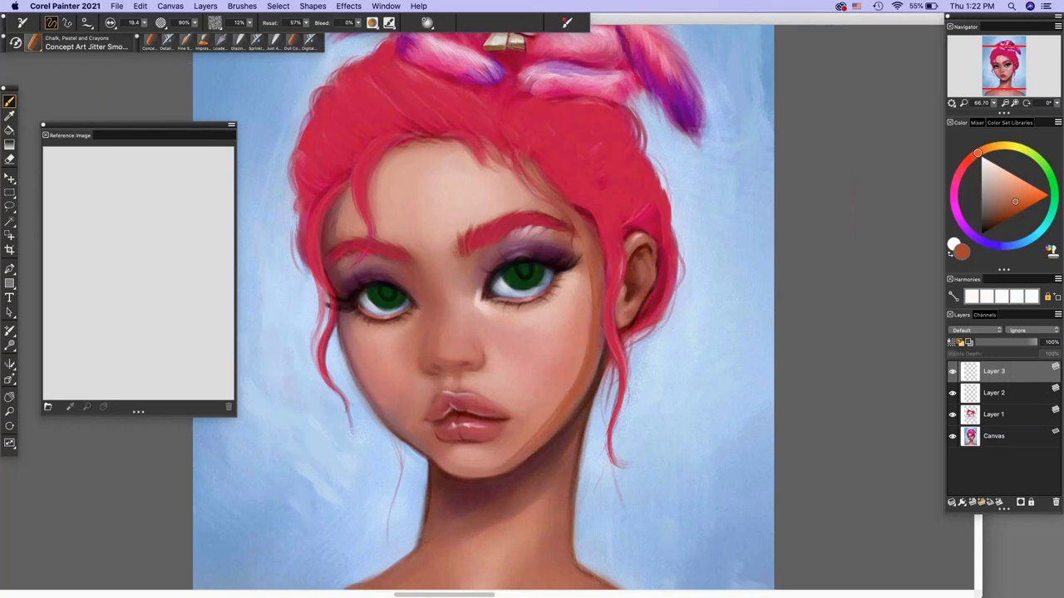
- Compare the face with the new cheek shadow on Layer 3 hidden and shown
{"action": "left_click", "coordinate": [953, 372]}
{"action": "left_click", "coordinate": [953, 371]}
{"action": "left_click", "coordinate": [954, 372]}
{"action": "left_click", "coordinate": [953, 372]}
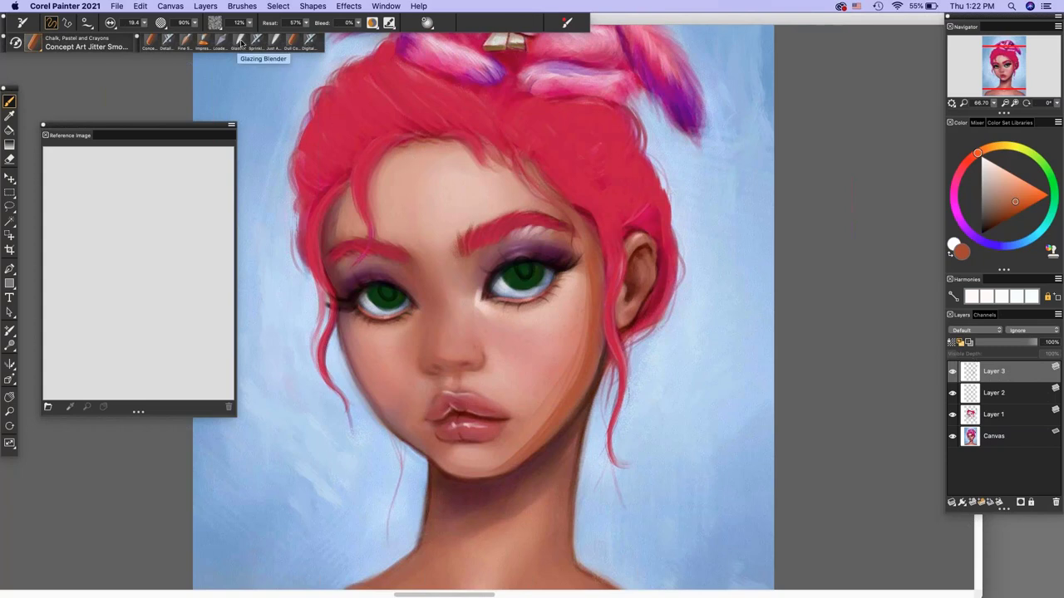
- Blend the reddish-brown shadow into the right cheek and jaw with the Glazing Blender
{"action": "left_click", "coordinate": [242, 42]}
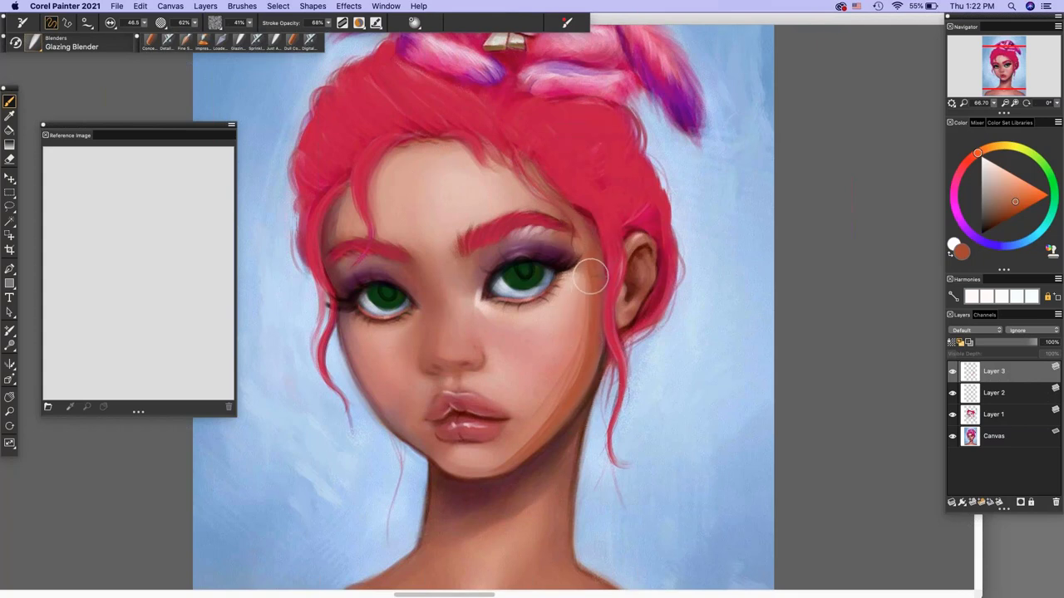
{"action": "left_click_drag", "start_coordinate": [583, 279], "coordinate": [588, 341]}
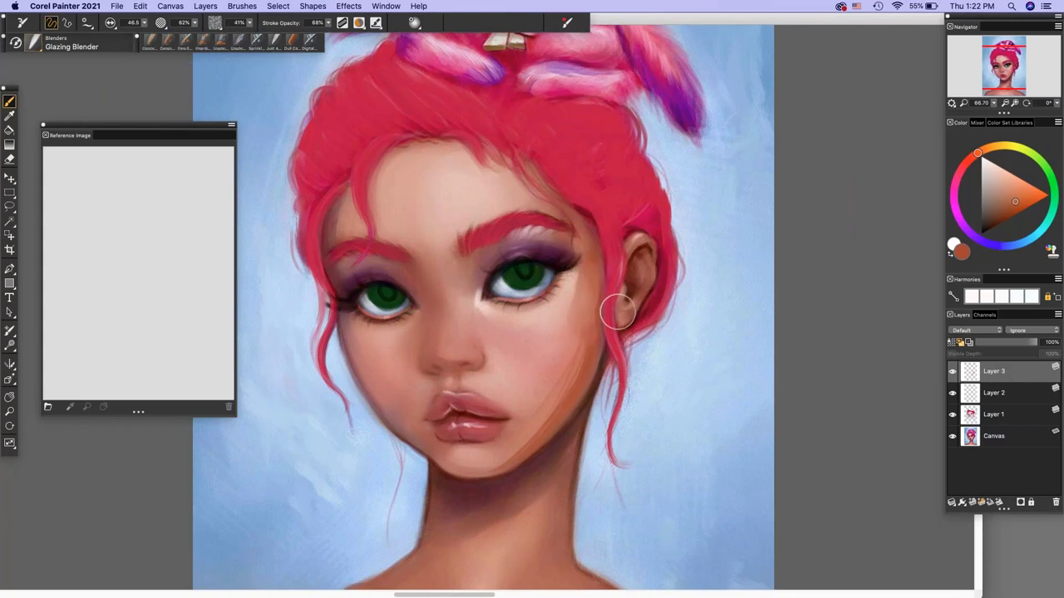
{"action": "key", "text": "super+z"}
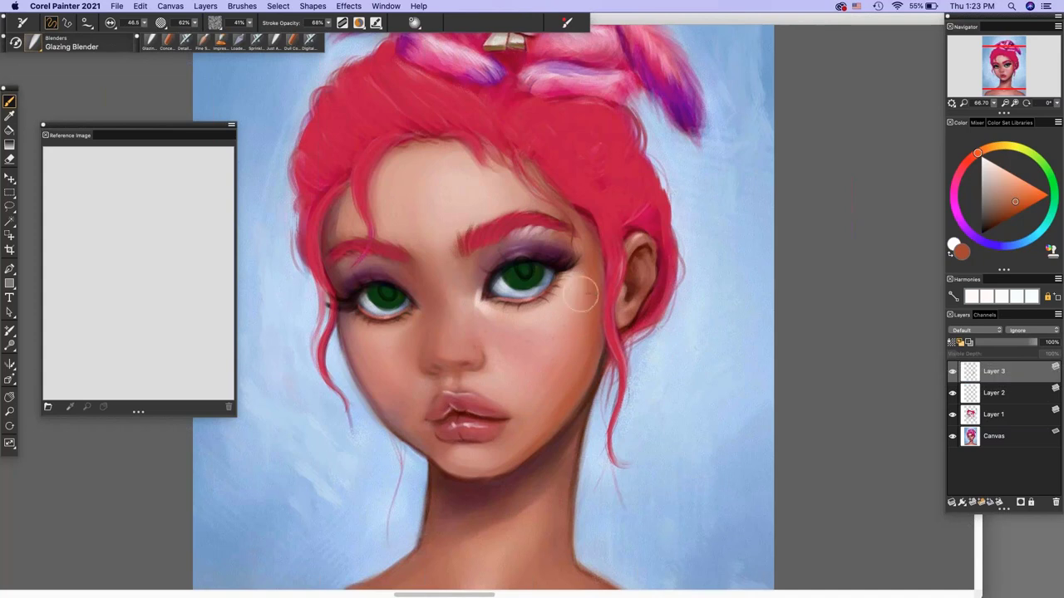
- Add a new layer above Layer 3 and shade the face in dark red-brown with the Detail Airbrush at size 41
{"action": "left_click", "coordinate": [983, 502]}
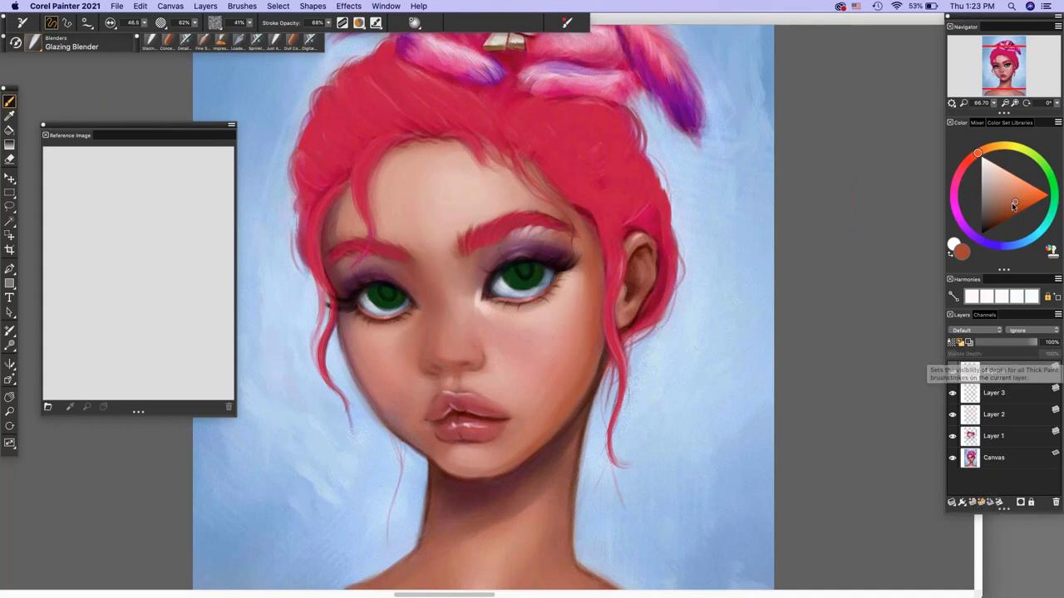
{"action": "left_click", "coordinate": [186, 40]}
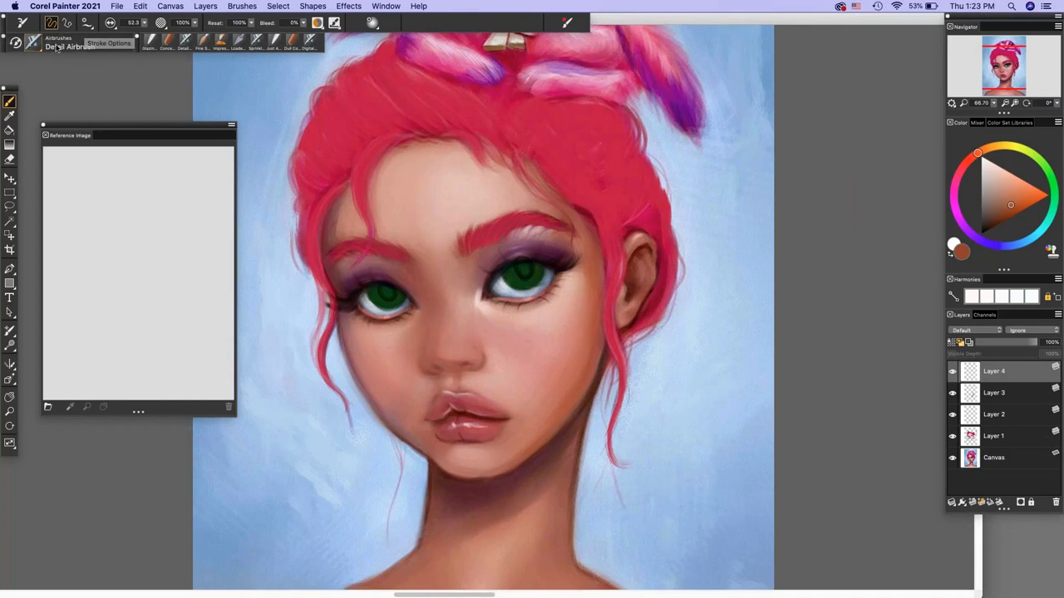
{"action": "left_click", "coordinate": [965, 163]}
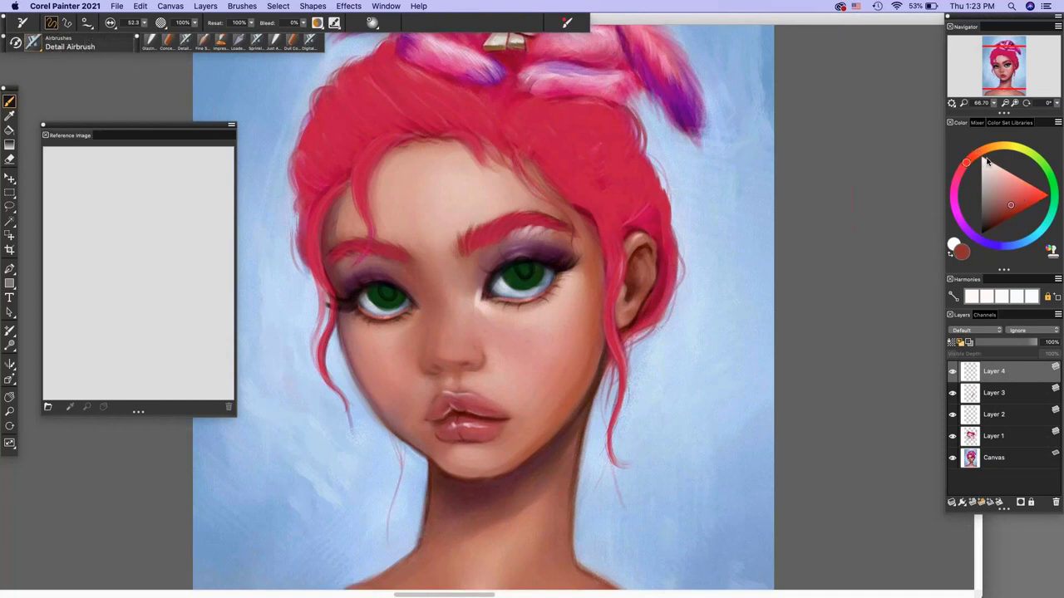
{"action": "left_click", "coordinate": [144, 23]}
{"action": "left_click", "coordinate": [106, 46]}
{"action": "left_click", "coordinate": [1001, 216]}
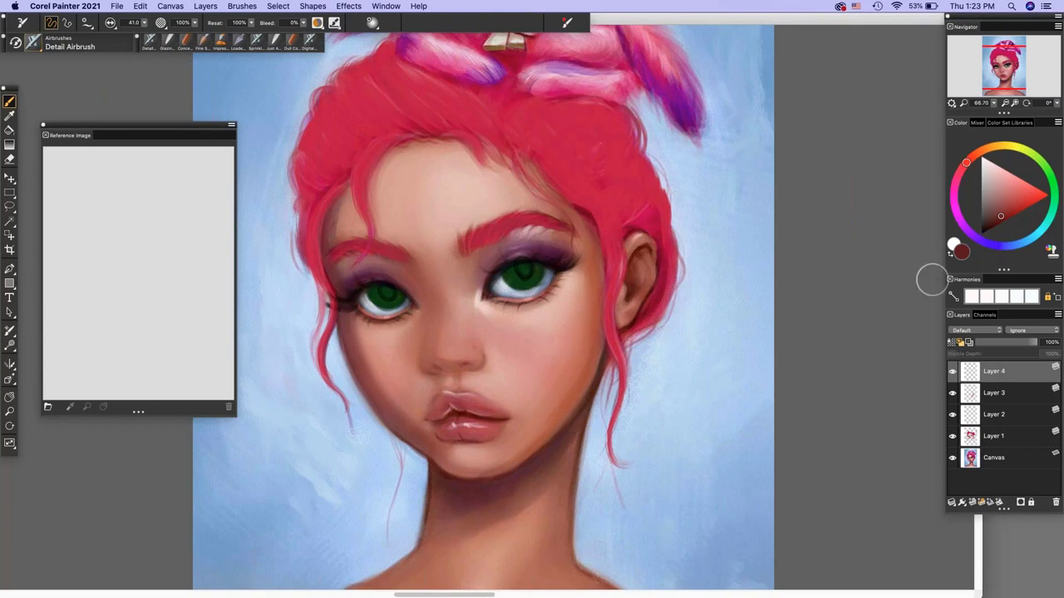
- Compare the face with Layer 4 hidden and shown, and lower that layer's opacity to 33%
{"action": "left_click", "coordinate": [953, 371]}
{"action": "left_click", "coordinate": [952, 372]}
{"action": "left_click_drag", "start_coordinate": [1007, 342], "coordinate": [995, 343]}
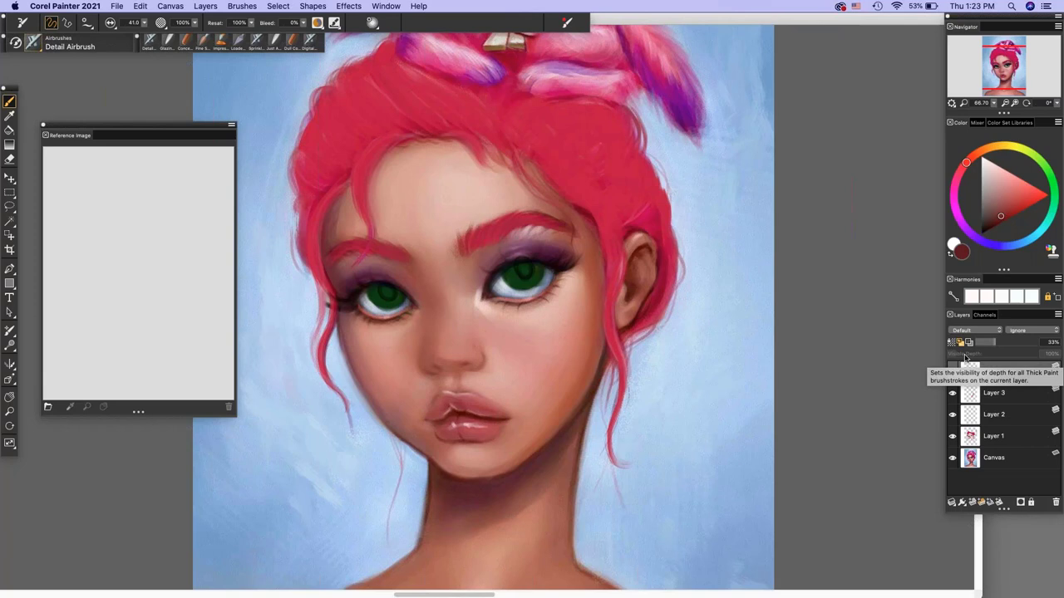
- Add a new layer above Layer 4 and set up the Fine Soft Brush with a pale peach colour
{"action": "left_click", "coordinate": [972, 502]}
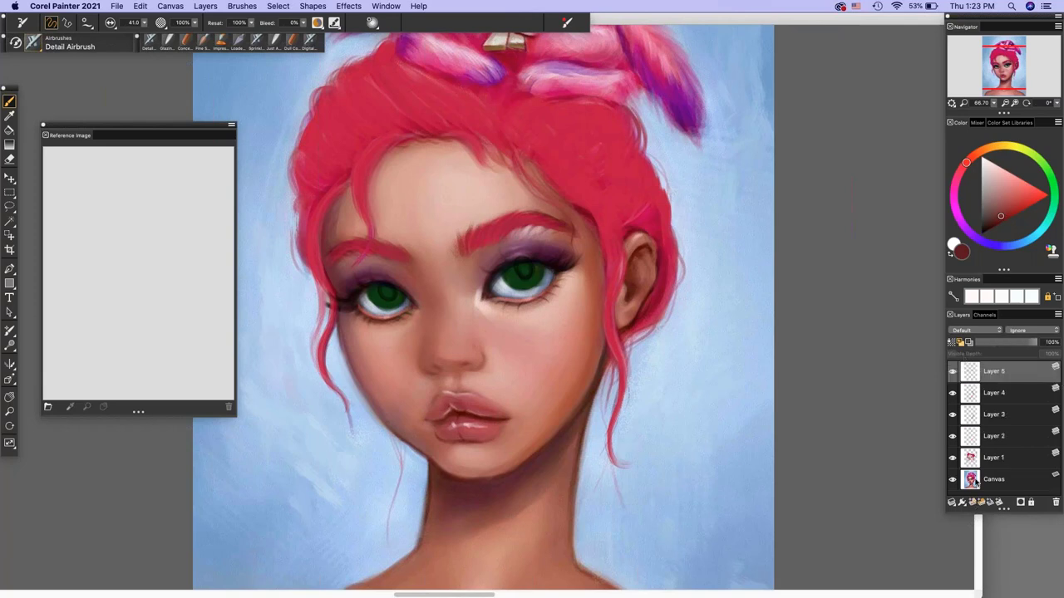
{"action": "left_click", "coordinate": [207, 42]}
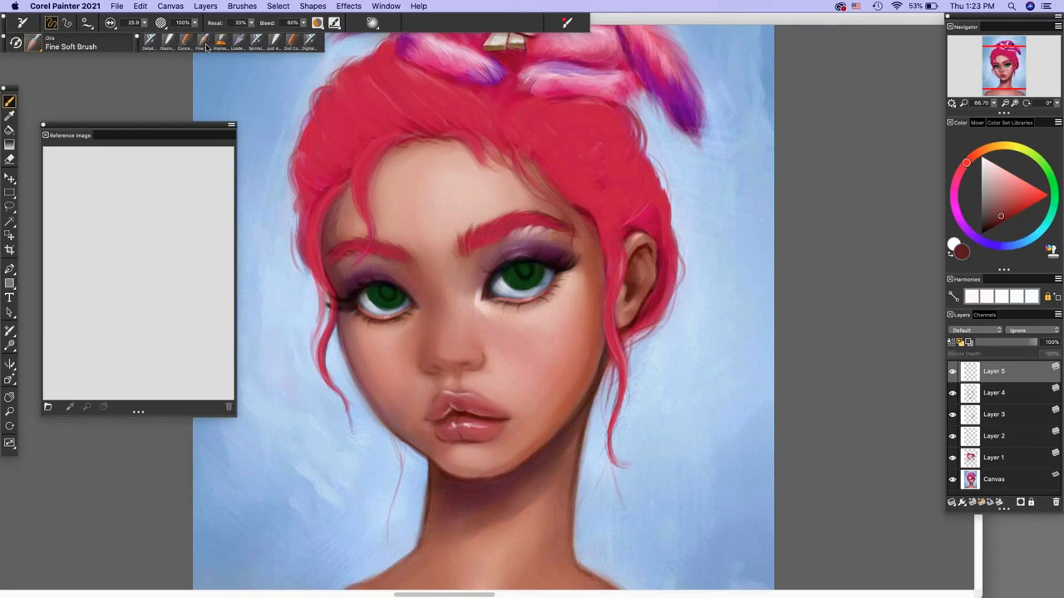
{"action": "left_click", "coordinate": [997, 166]}
{"action": "left_click", "coordinate": [989, 147]}
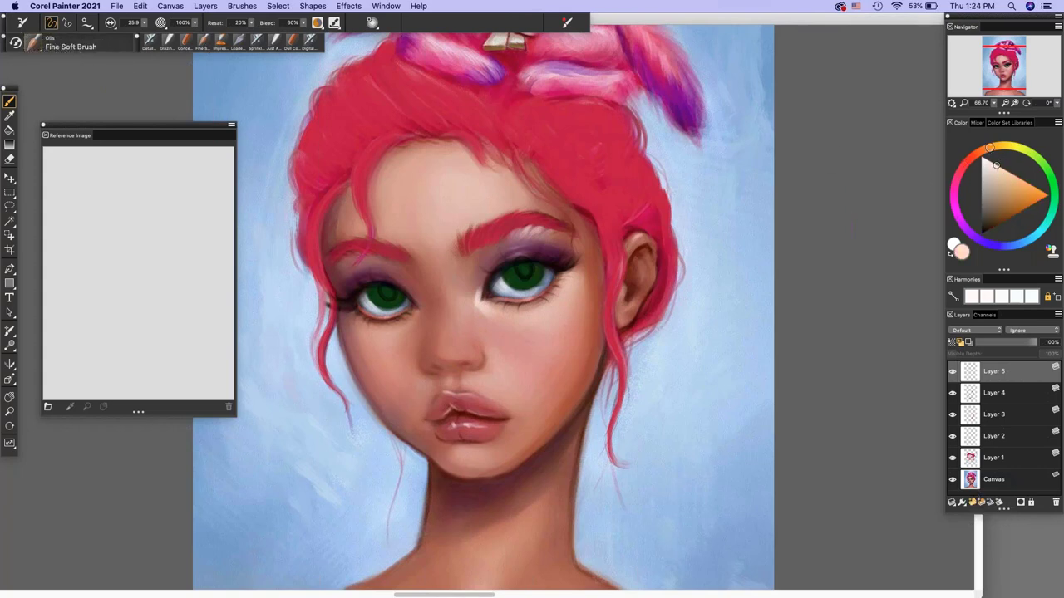
- Paint a pale peach highlight on the right cheek on another new layer, using the Fine Soft Brush at size 30.1
{"action": "left_click", "coordinate": [972, 502]}
{"action": "left_click", "coordinate": [144, 23]}
{"action": "left_click", "coordinate": [123, 48]}
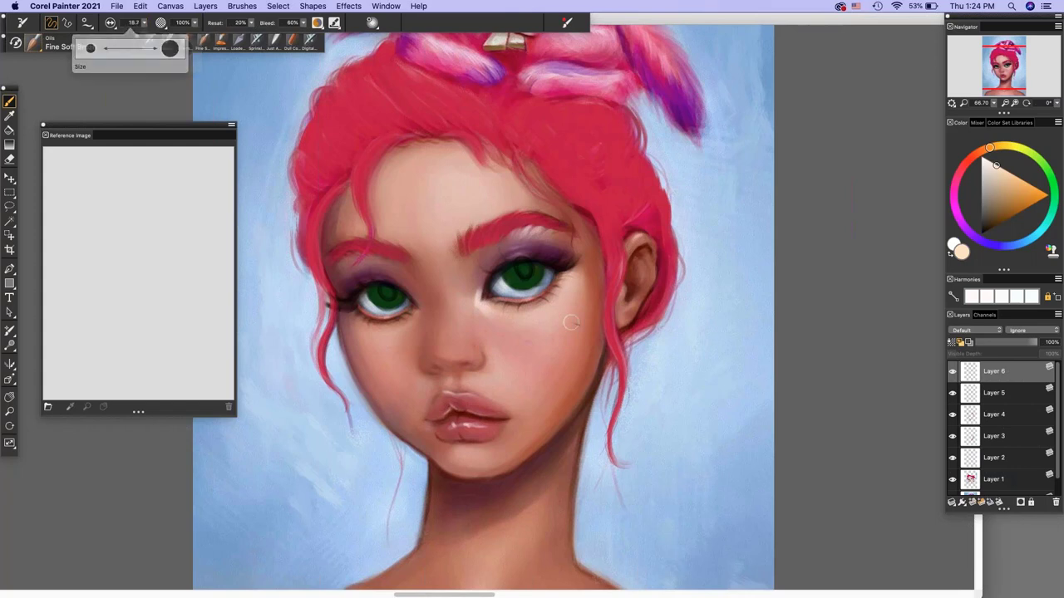
{"action": "mouse_move", "coordinate": [565, 324]}
{"action": "left_mouse_down"}
{"action": "mouse_move", "coordinate": [532, 369]}
{"action": "mouse_move", "coordinate": [551, 360]}
{"action": "mouse_move", "coordinate": [539, 379]}
{"action": "mouse_move", "coordinate": [549, 346]}
{"action": "mouse_move", "coordinate": [545, 358]}
{"action": "left_mouse_up"}
{"action": "left_click", "coordinate": [129, 48]}
{"action": "mouse_move", "coordinate": [575, 322]}
{"action": "left_mouse_down"}
{"action": "mouse_move", "coordinate": [562, 339]}
{"action": "mouse_move", "coordinate": [570, 354]}
{"action": "left_mouse_up"}
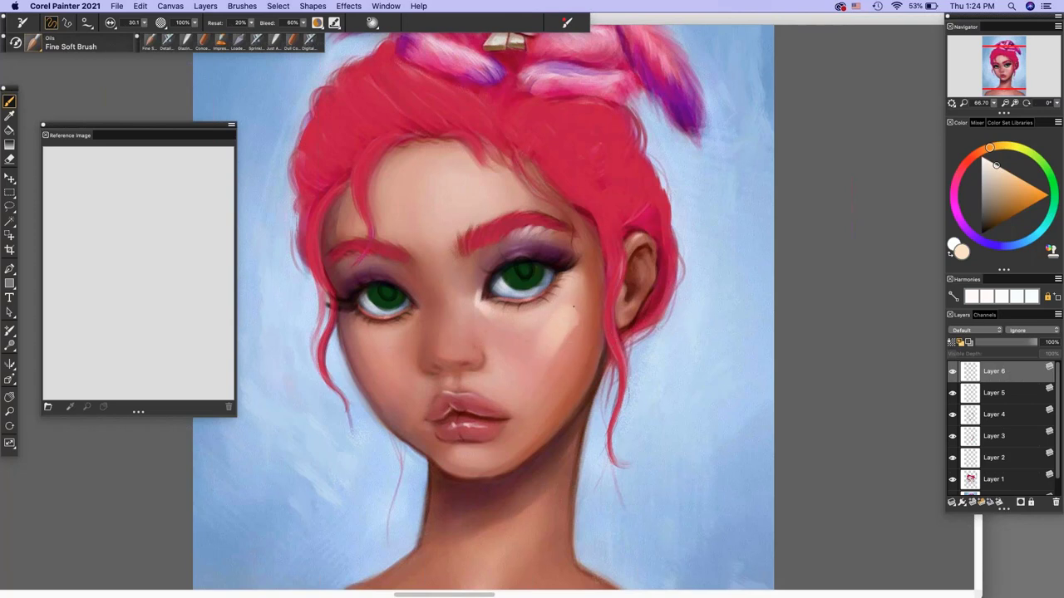
{"action": "left_click", "coordinate": [1009, 178]}
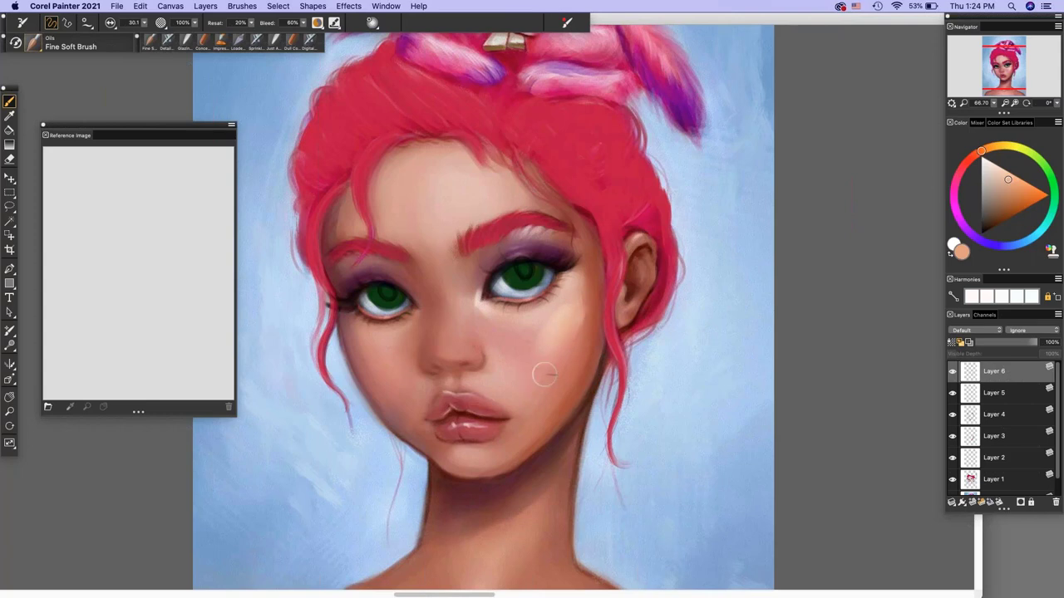
- Compare the face with the cheek highlight on Layer 6 hidden and shown, and delete that layer
{"action": "left_click", "coordinate": [953, 372]}
{"action": "left_click", "coordinate": [953, 373]}
{"action": "left_click_drag", "start_coordinate": [1006, 178], "coordinate": [997, 172]}
{"action": "left_click", "coordinate": [1035, 538]}
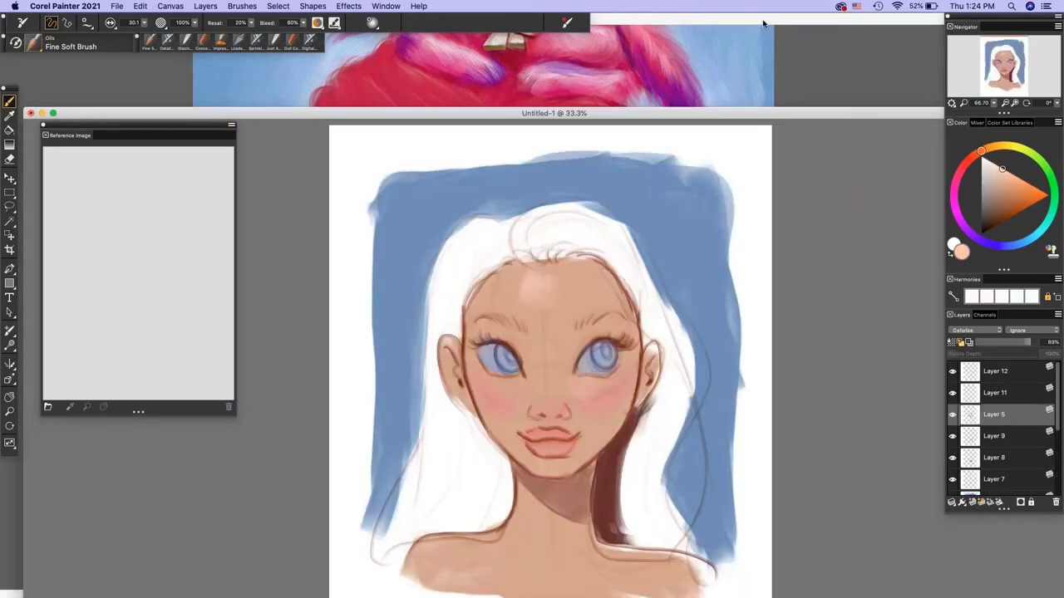
{"action": "left_click", "coordinate": [763, 23]}
{"action": "left_click", "coordinate": [1015, 101]}
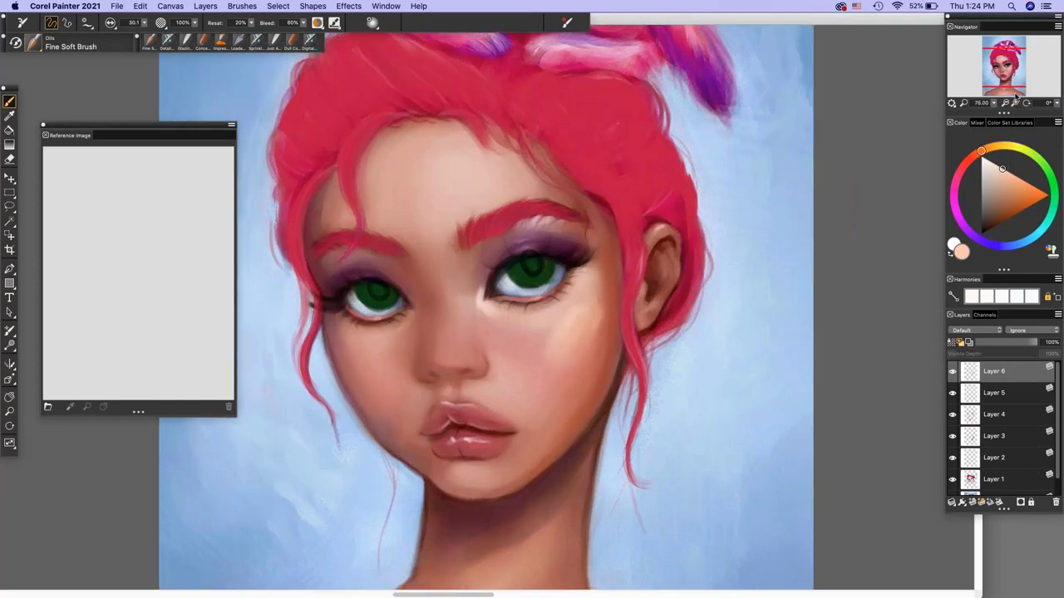
{"action": "left_click", "coordinate": [1056, 502]}
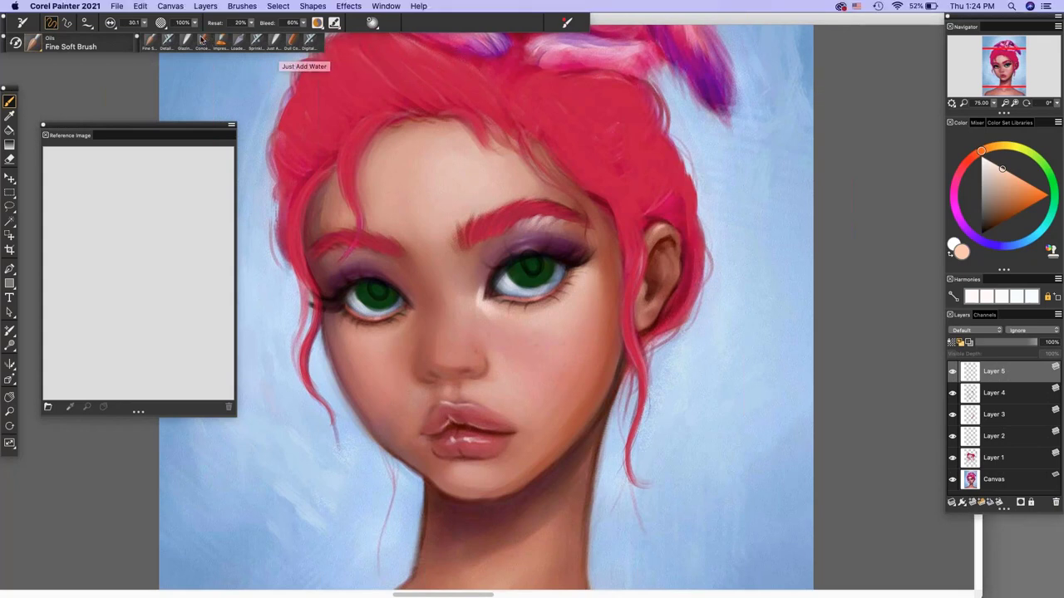
- Add a new layer and test a pale peach stroke beside the ear with the Concept Art Jitter Smooth brush at size 8.3
{"action": "left_click", "coordinate": [201, 39]}
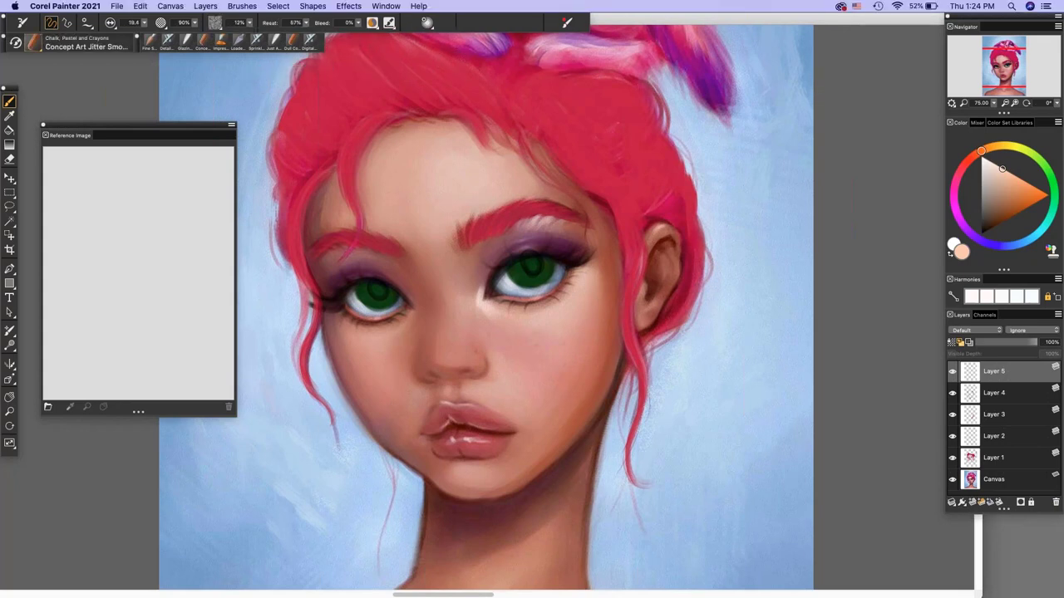
{"action": "key", "text": "bracketright"}
{"action": "left_click", "coordinate": [972, 503]}
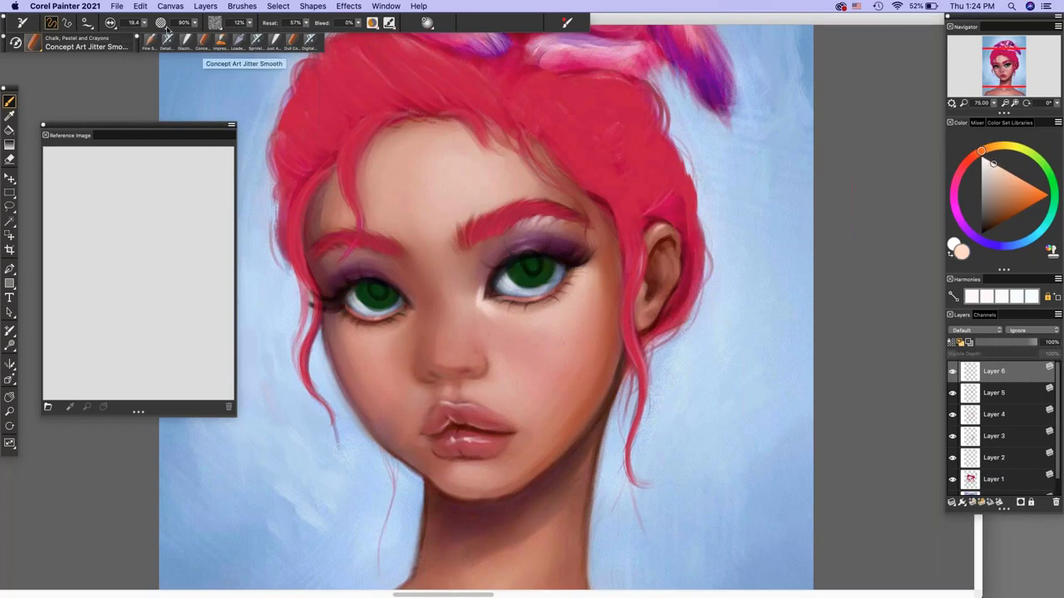
{"action": "left_click", "coordinate": [144, 22]}
{"action": "left_click", "coordinate": [102, 48]}
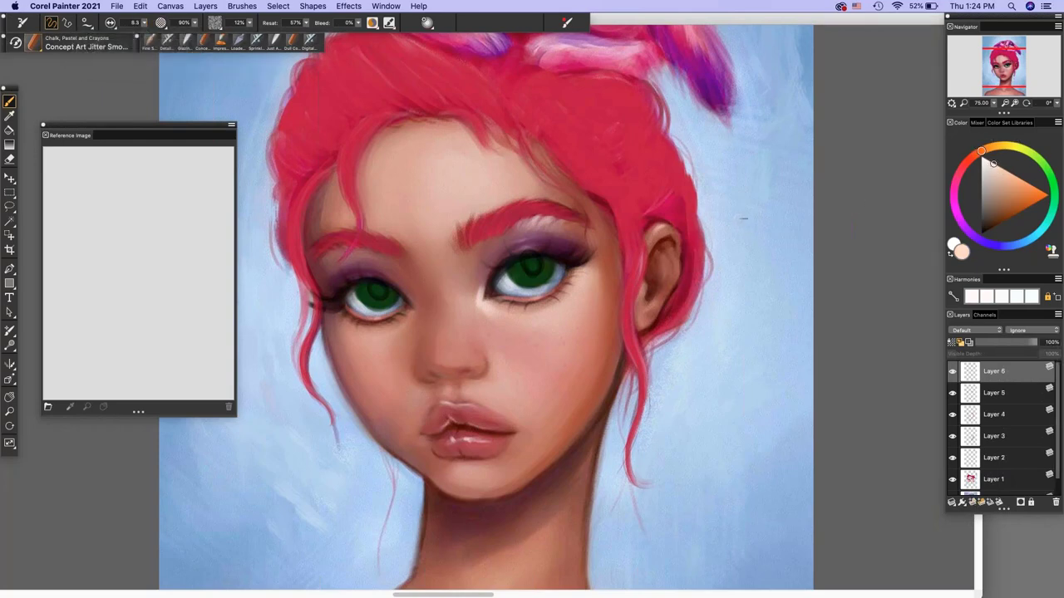
{"action": "mouse_move", "coordinate": [744, 218]}
{"action": "left_mouse_down"}
{"action": "mouse_move", "coordinate": [758, 243]}
{"action": "mouse_move", "coordinate": [755, 270]}
{"action": "left_mouse_up"}
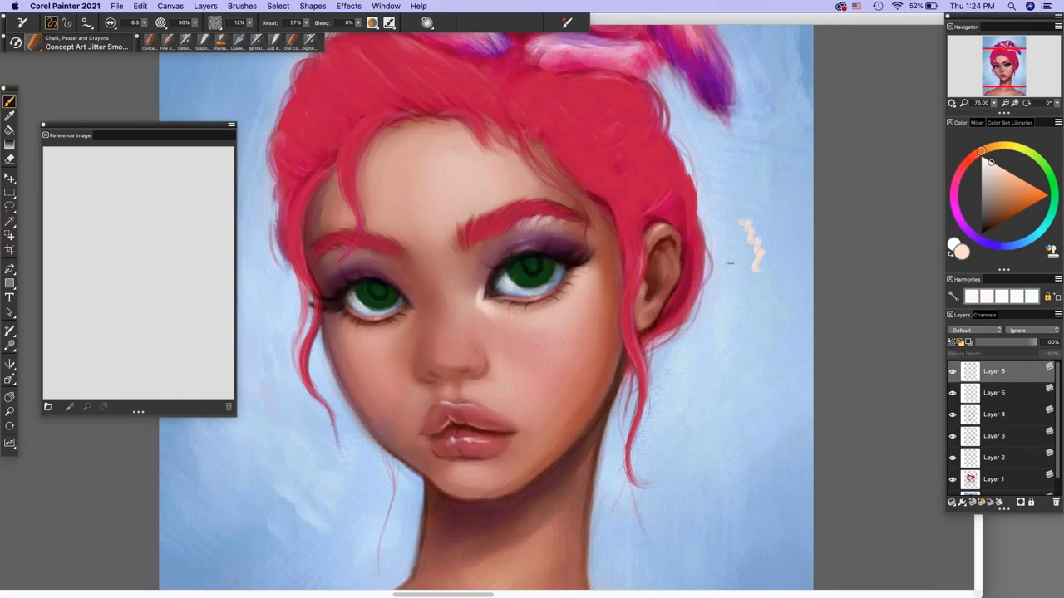
- Paint small pale highlights on the bridge and tip of the nose and along the upper lip's edge
{"action": "left_click", "coordinate": [1015, 103]}
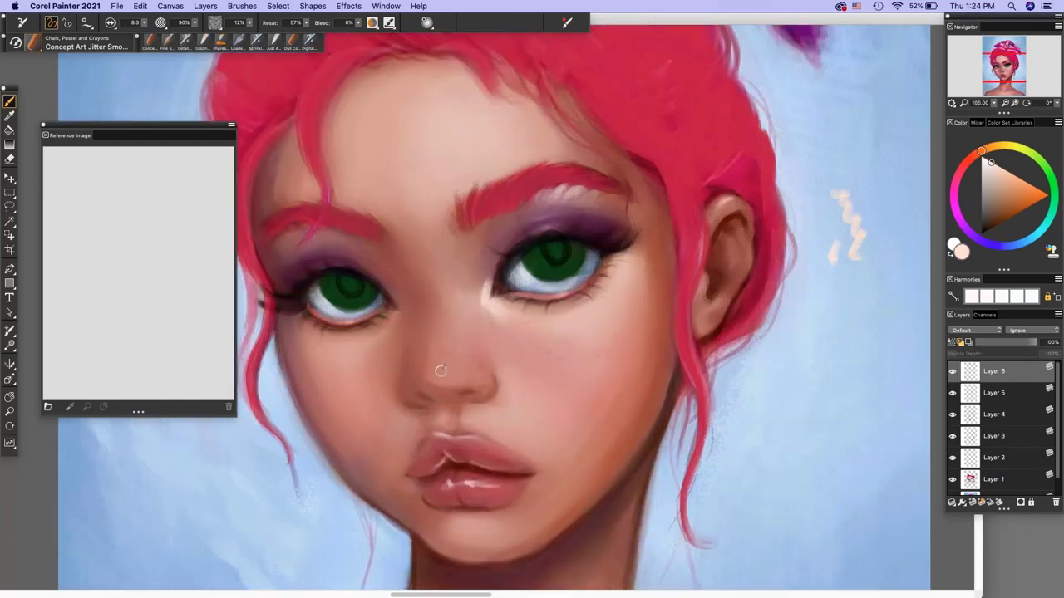
{"action": "left_click_drag", "start_coordinate": [445, 373], "coordinate": [451, 374]}
{"action": "left_click_drag", "start_coordinate": [447, 306], "coordinate": [458, 309]}
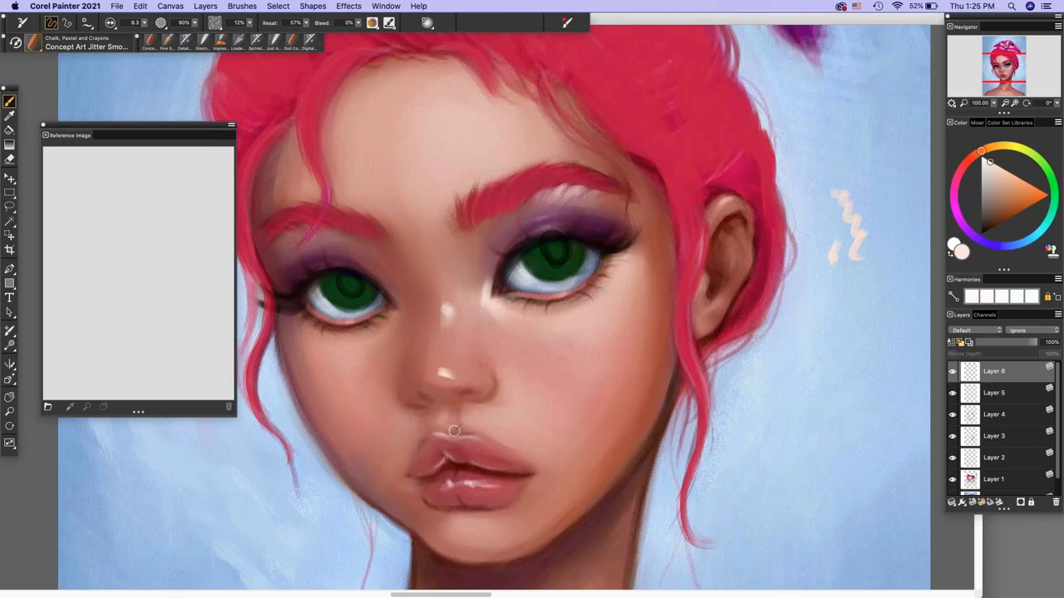
{"action": "left_click_drag", "start_coordinate": [441, 437], "coordinate": [475, 438]}
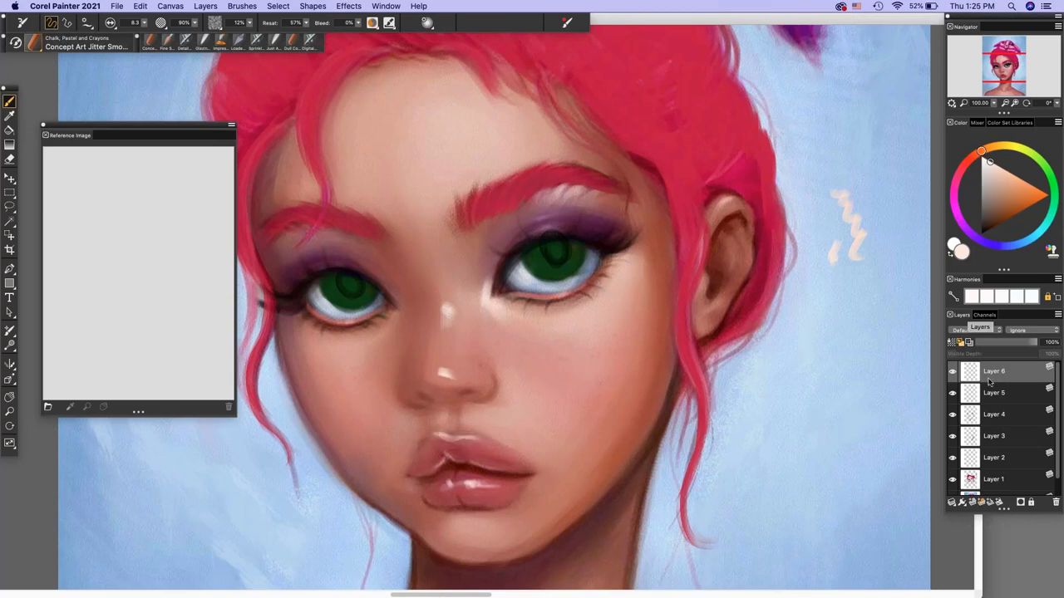
- Choose a very dark red-brown brush colour and add a new layer above Layer 6
{"action": "left_click", "coordinate": [1006, 104]}
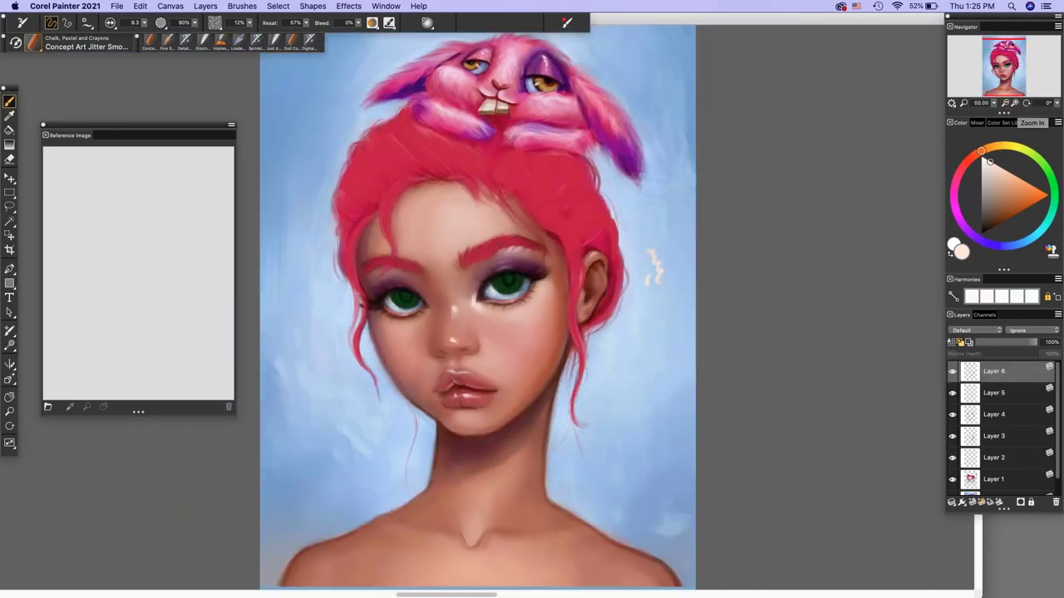
{"action": "left_click", "coordinate": [1016, 104]}
{"action": "left_click", "coordinate": [1000, 226]}
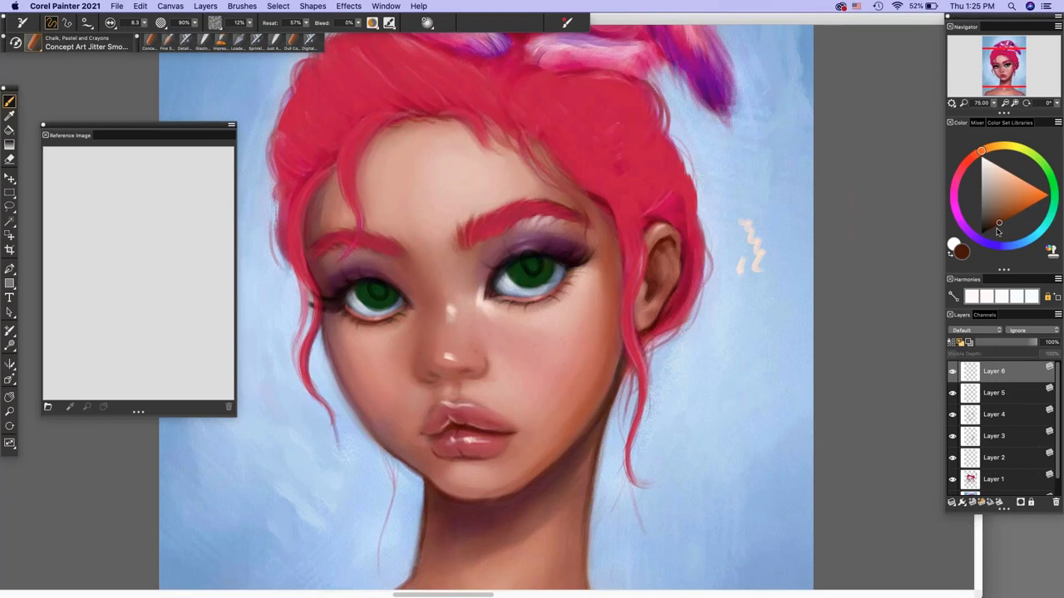
{"action": "left_click", "coordinate": [971, 169]}
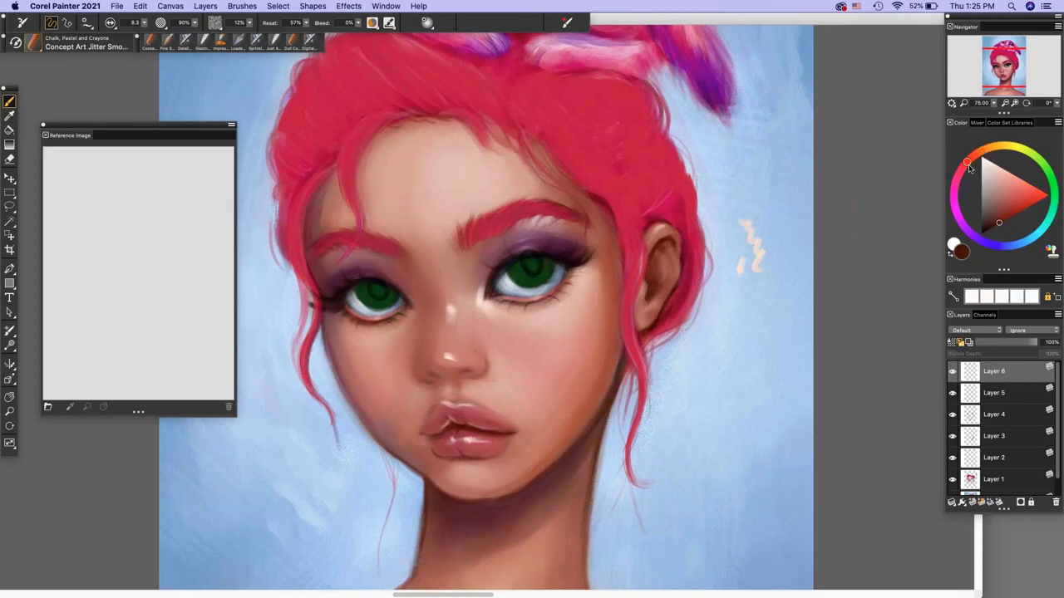
{"action": "left_click", "coordinate": [1007, 71]}
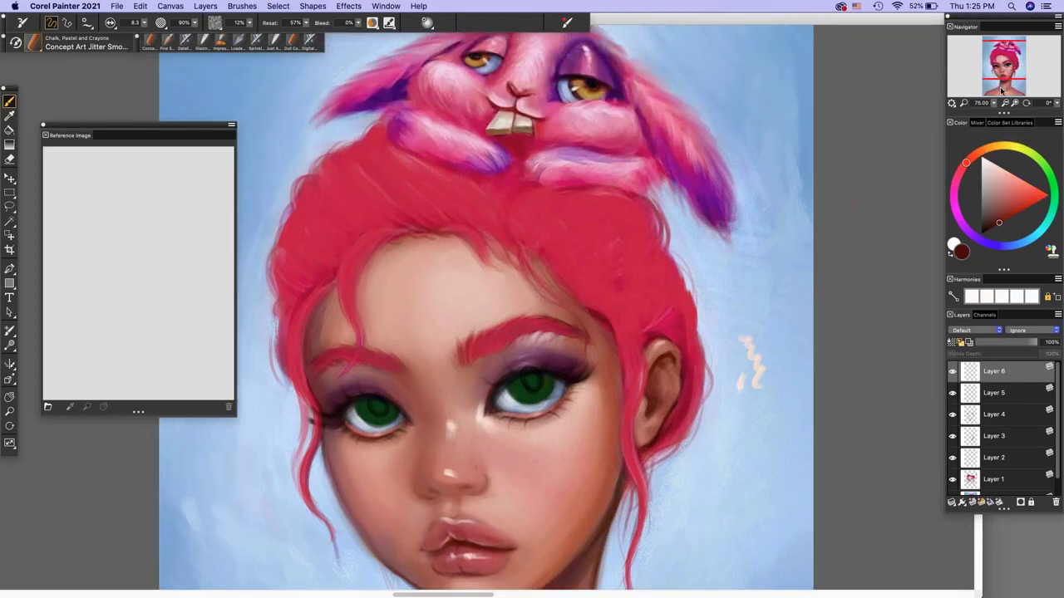
{"action": "left_click", "coordinate": [995, 226]}
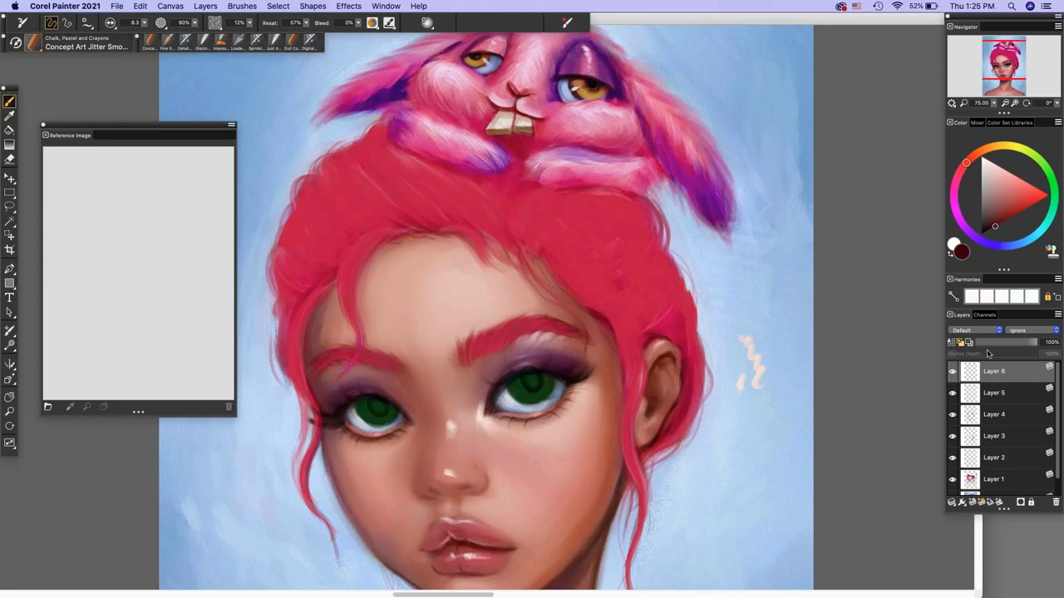
{"action": "left_click", "coordinate": [973, 501]}
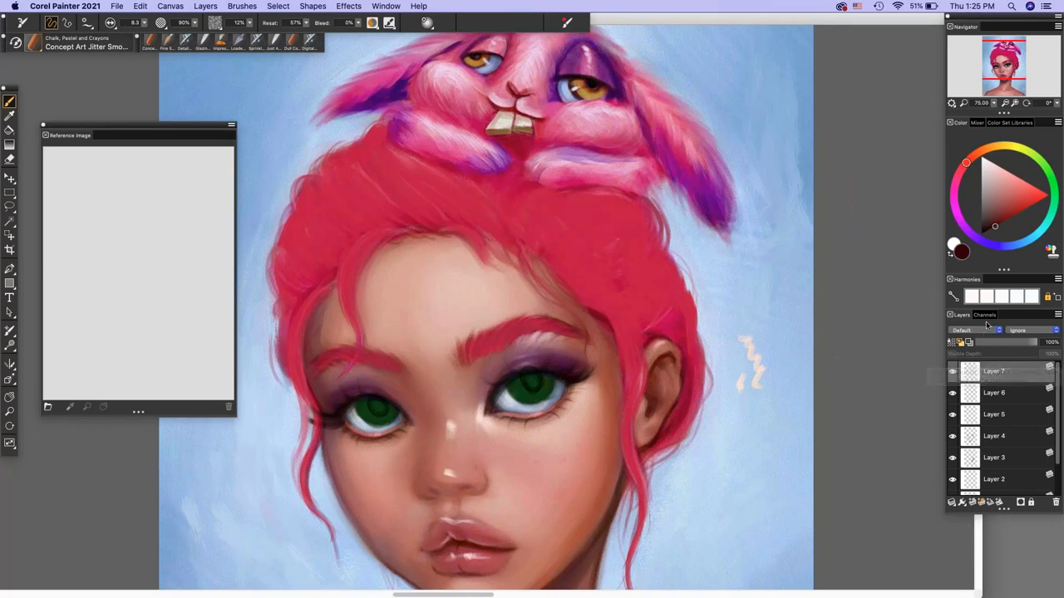
- Minimise the Untitled-1 document window and return to the pink-haired portrait
{"action": "left_click", "coordinate": [1020, 552]}
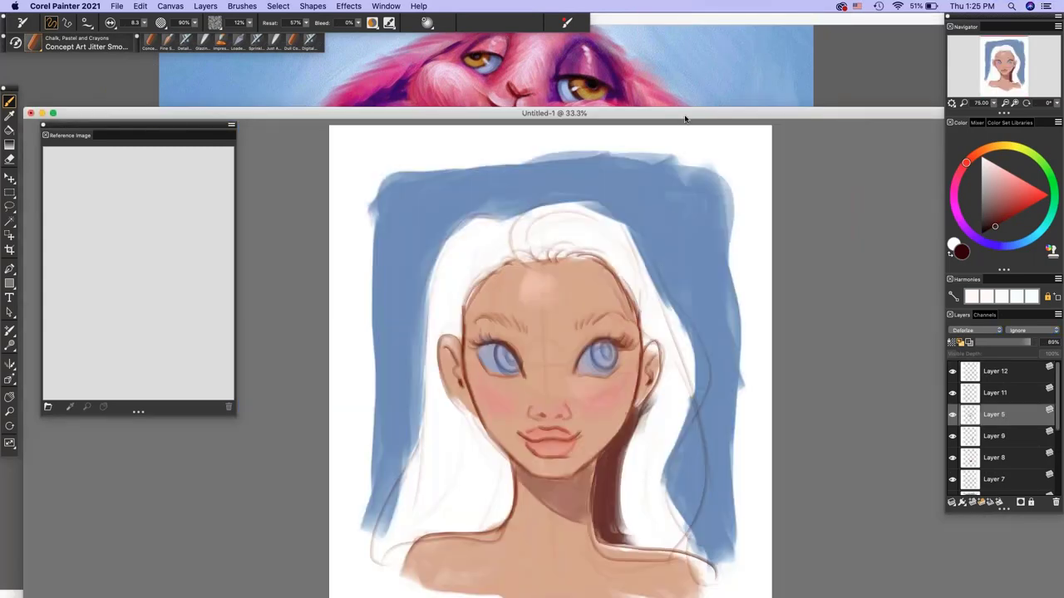
{"action": "left_click_drag", "start_coordinate": [685, 119], "coordinate": [938, 124]}
{"action": "left_click", "coordinate": [296, 117]}
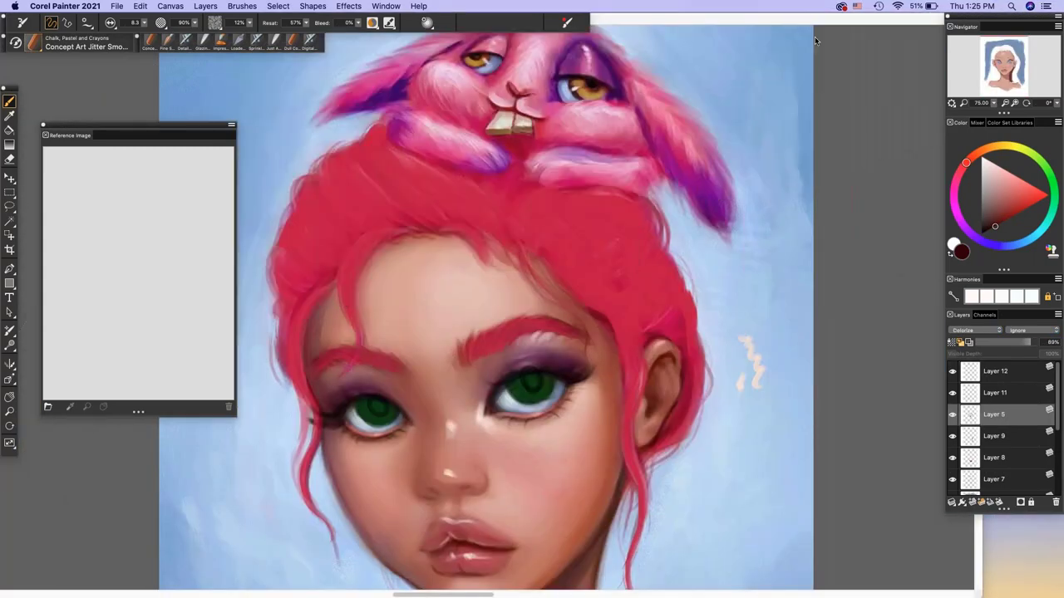
{"action": "left_click", "coordinate": [780, 20]}
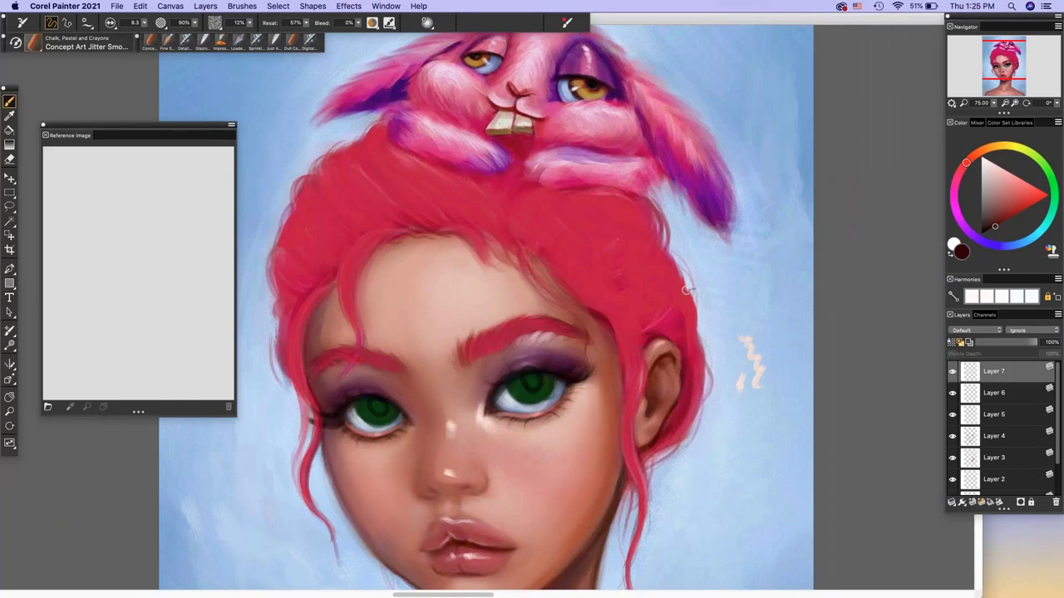
- Paint dark red-brown vertical strokes and a solid patch on Layer 7 in the blue background beside the hair
{"action": "left_click_drag", "start_coordinate": [758, 262], "coordinate": [768, 335]}
{"action": "left_click_drag", "start_coordinate": [777, 251], "coordinate": [778, 341]}
{"action": "mouse_move", "coordinate": [790, 256]}
{"action": "left_mouse_down"}
{"action": "mouse_move", "coordinate": [791, 354]}
{"action": "mouse_move", "coordinate": [761, 354]}
{"action": "left_mouse_up"}
{"action": "left_click_drag", "start_coordinate": [763, 281], "coordinate": [757, 361]}
{"action": "left_click_drag", "start_coordinate": [779, 251], "coordinate": [770, 307]}
{"action": "mouse_move", "coordinate": [784, 249]}
{"action": "left_mouse_down"}
{"action": "mouse_move", "coordinate": [807, 326]}
{"action": "mouse_move", "coordinate": [813, 294]}
{"action": "left_mouse_up"}
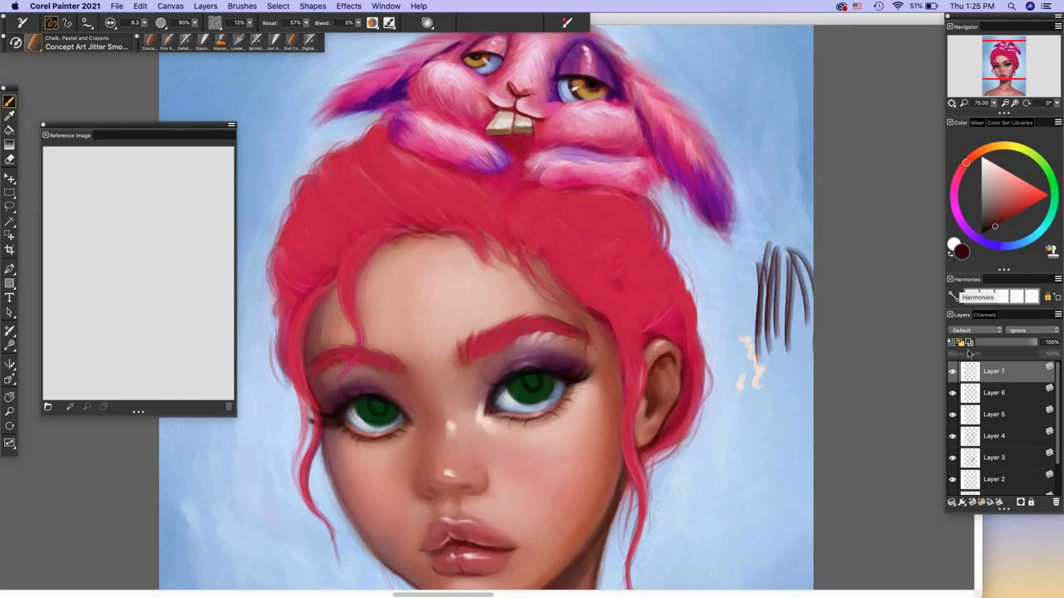
{"action": "mouse_move", "coordinate": [773, 377]}
{"action": "left_mouse_down"}
{"action": "mouse_move", "coordinate": [752, 415]}
{"action": "mouse_move", "coordinate": [760, 382]}
{"action": "mouse_move", "coordinate": [778, 419]}
{"action": "left_mouse_up"}
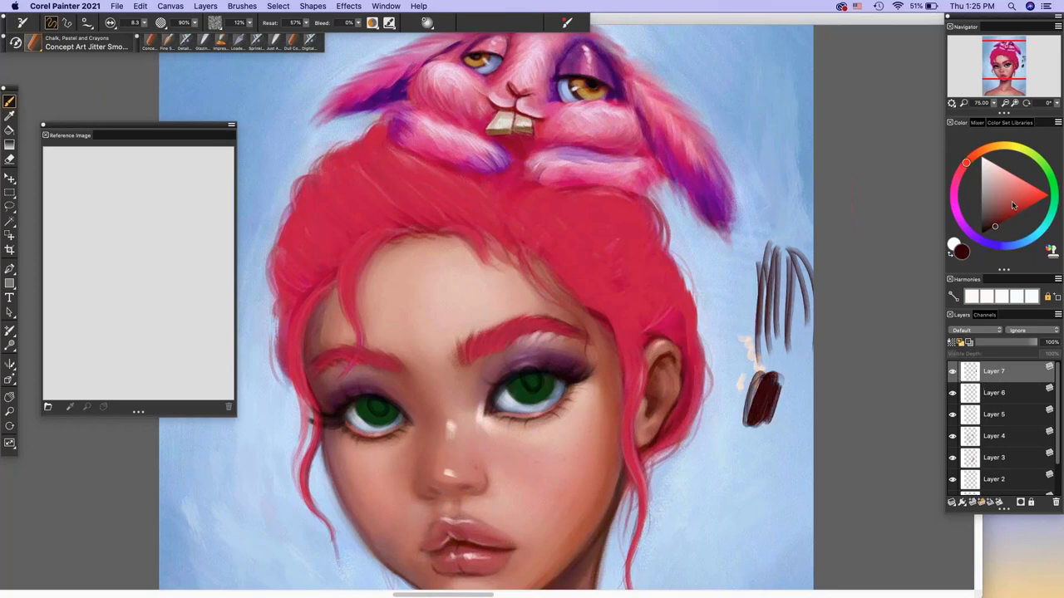
- Add a new layer above Layer 7 and paint dark red shadow strands through the gathered hair
{"action": "left_click", "coordinate": [1004, 221]}
{"action": "left_click", "coordinate": [996, 227]}
{"action": "left_click", "coordinate": [982, 503]}
{"action": "left_click", "coordinate": [964, 169]}
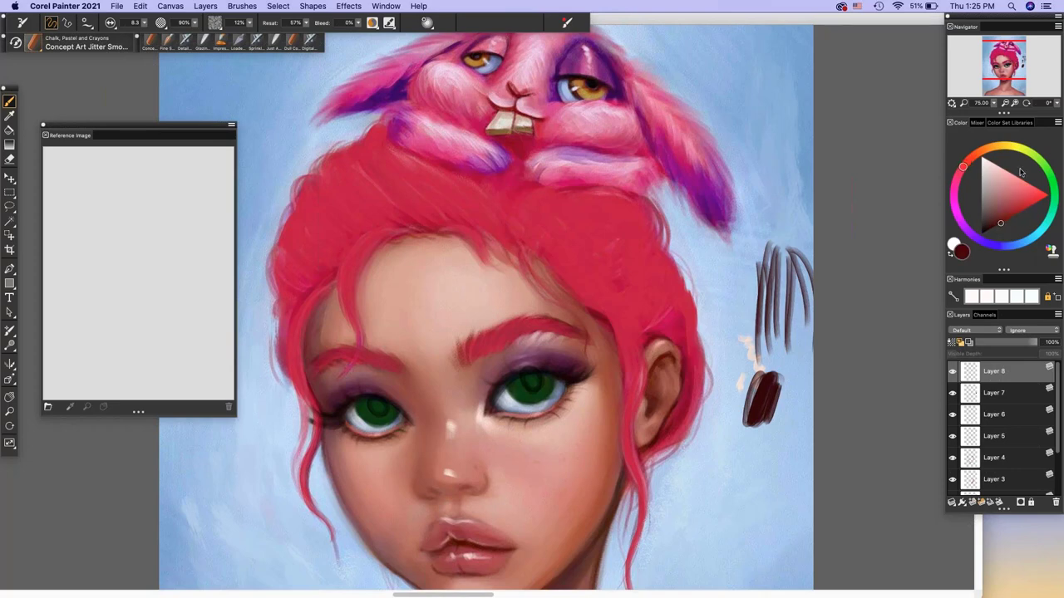
{"action": "left_click", "coordinate": [1004, 221]}
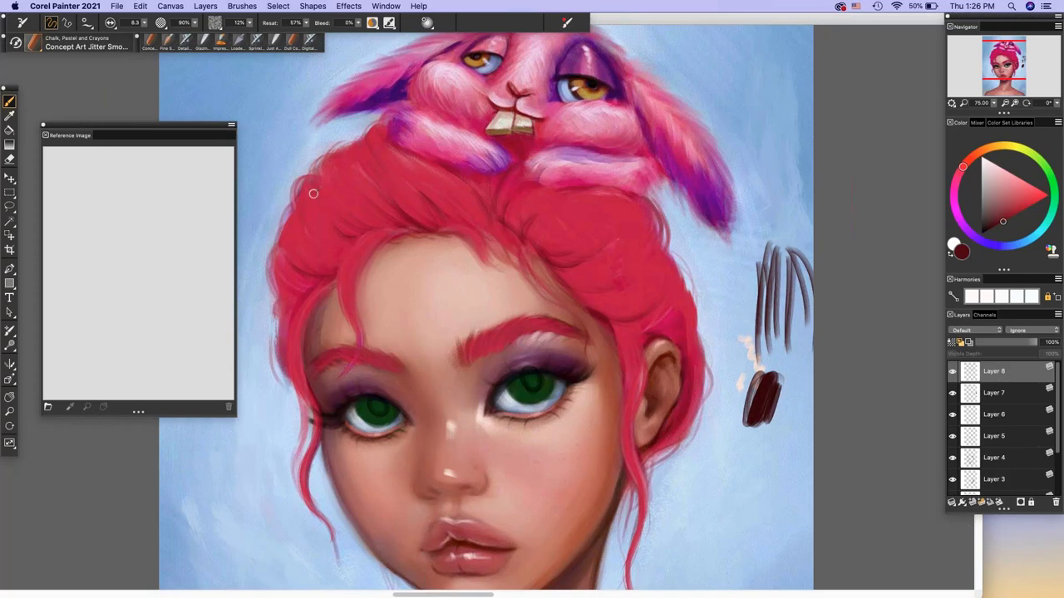
{"action": "left_click_drag", "start_coordinate": [301, 187], "coordinate": [295, 212]}
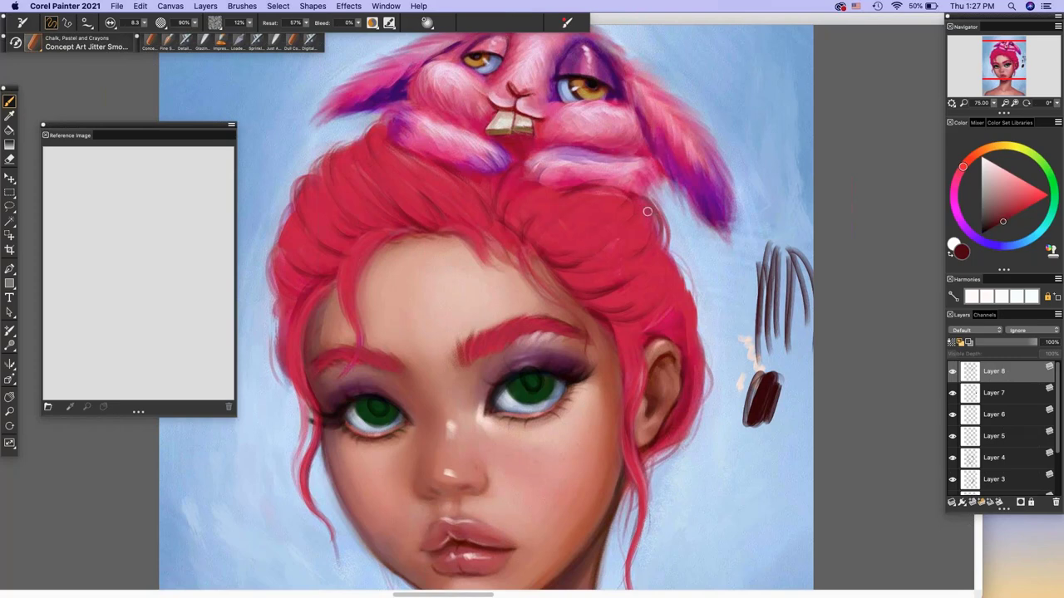
- Paint light pink highlight strands across both sides of the hair on a new layer, using brush size 12.4
{"action": "left_click_drag", "start_coordinate": [1001, 184], "coordinate": [1002, 163]}
{"action": "left_click", "coordinate": [973, 502]}
{"action": "left_click", "coordinate": [144, 23]}
{"action": "left_click", "coordinate": [138, 48]}
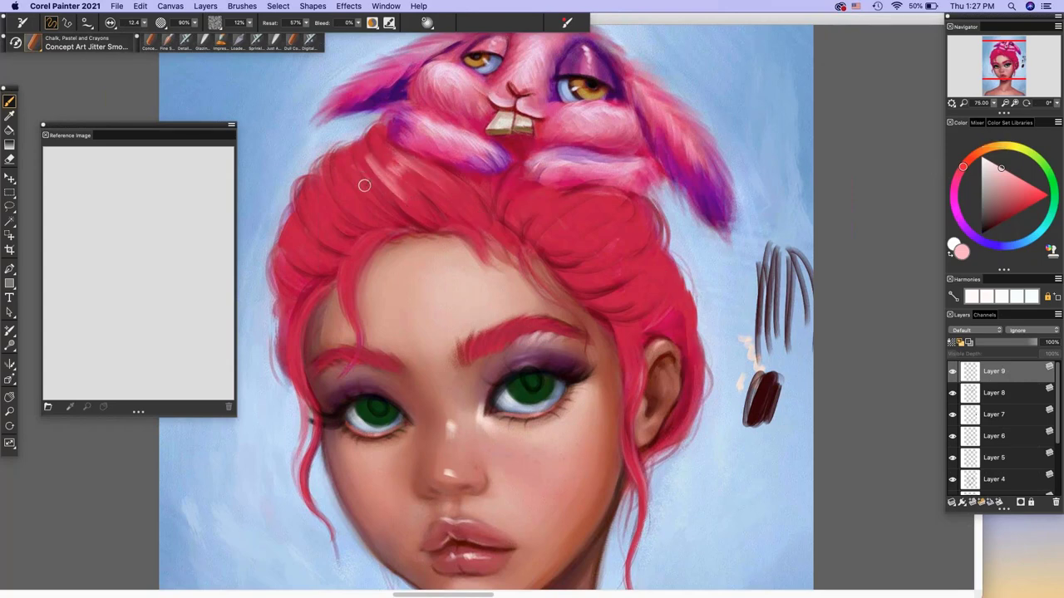
{"action": "mouse_move", "coordinate": [377, 171]}
{"action": "left_mouse_down"}
{"action": "mouse_move", "coordinate": [356, 200]}
{"action": "mouse_move", "coordinate": [320, 218]}
{"action": "mouse_move", "coordinate": [329, 254]}
{"action": "mouse_move", "coordinate": [298, 251]}
{"action": "left_mouse_up"}
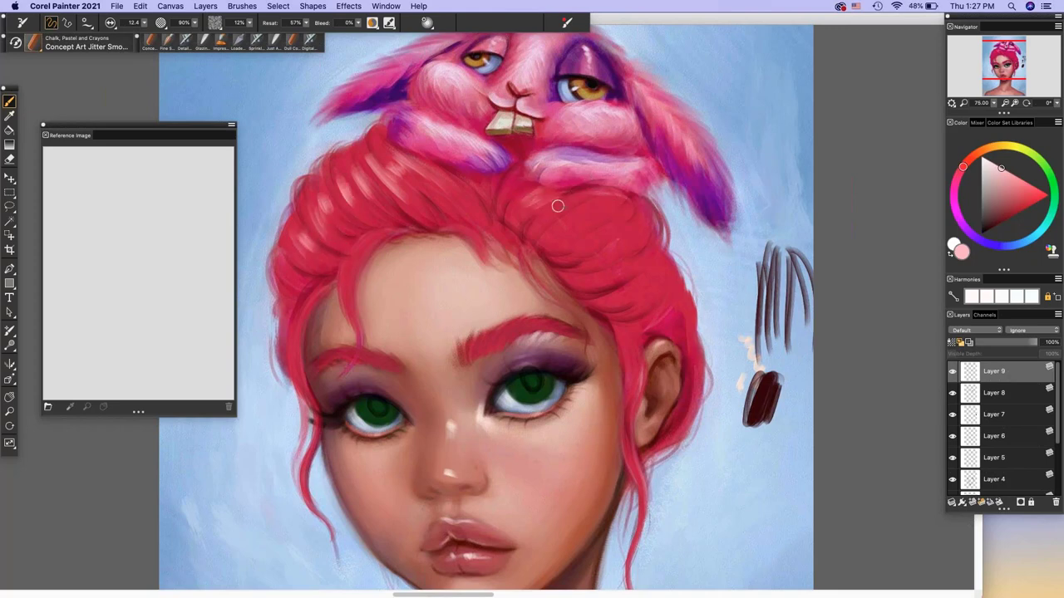
{"action": "mouse_move", "coordinate": [572, 201]}
{"action": "left_mouse_down"}
{"action": "mouse_move", "coordinate": [607, 226]}
{"action": "mouse_move", "coordinate": [630, 219]}
{"action": "left_mouse_up"}
{"action": "mouse_move", "coordinate": [625, 258]}
{"action": "left_mouse_down"}
{"action": "mouse_move", "coordinate": [647, 239]}
{"action": "mouse_move", "coordinate": [645, 256]}
{"action": "mouse_move", "coordinate": [615, 211]}
{"action": "left_mouse_up"}
{"action": "left_click_drag", "start_coordinate": [555, 251], "coordinate": [587, 220]}
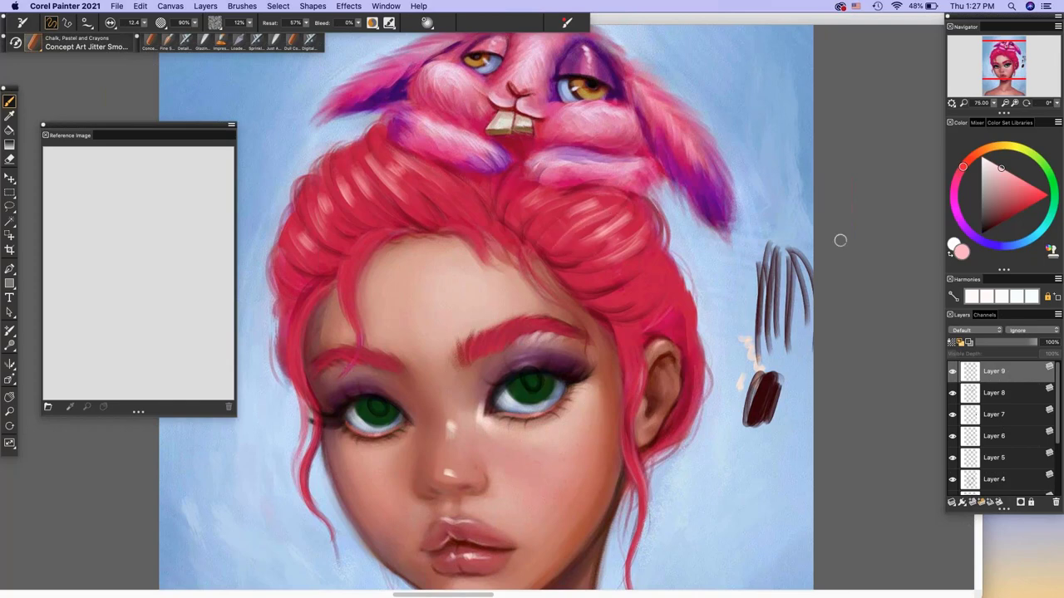
{"action": "mouse_move", "coordinate": [368, 149]}
{"action": "left_mouse_down"}
{"action": "mouse_move", "coordinate": [406, 205]}
{"action": "mouse_move", "coordinate": [367, 202]}
{"action": "left_mouse_up"}
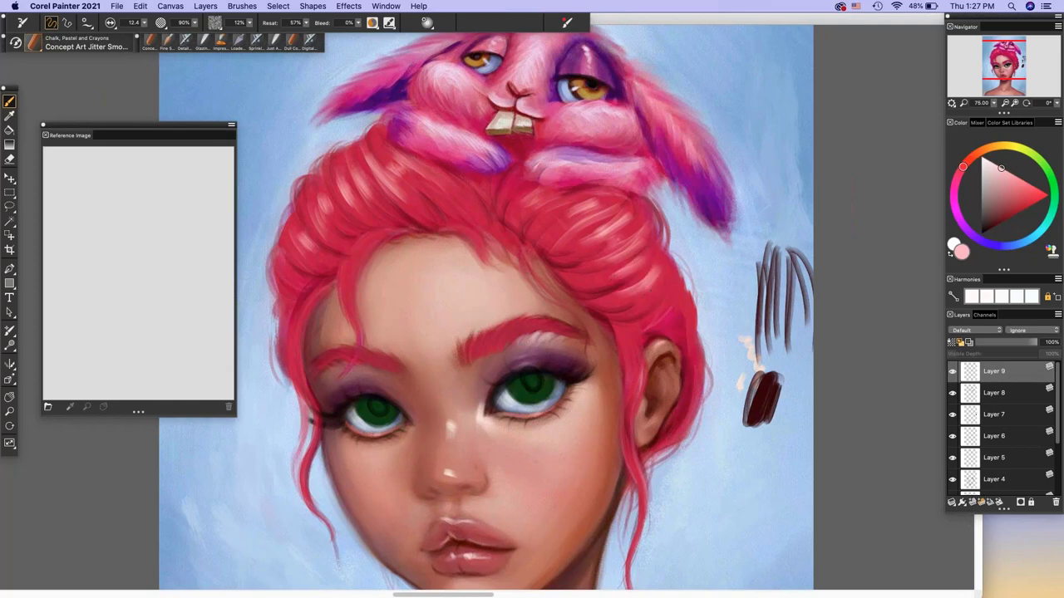
{"action": "left_click_drag", "start_coordinate": [371, 162], "coordinate": [382, 196]}
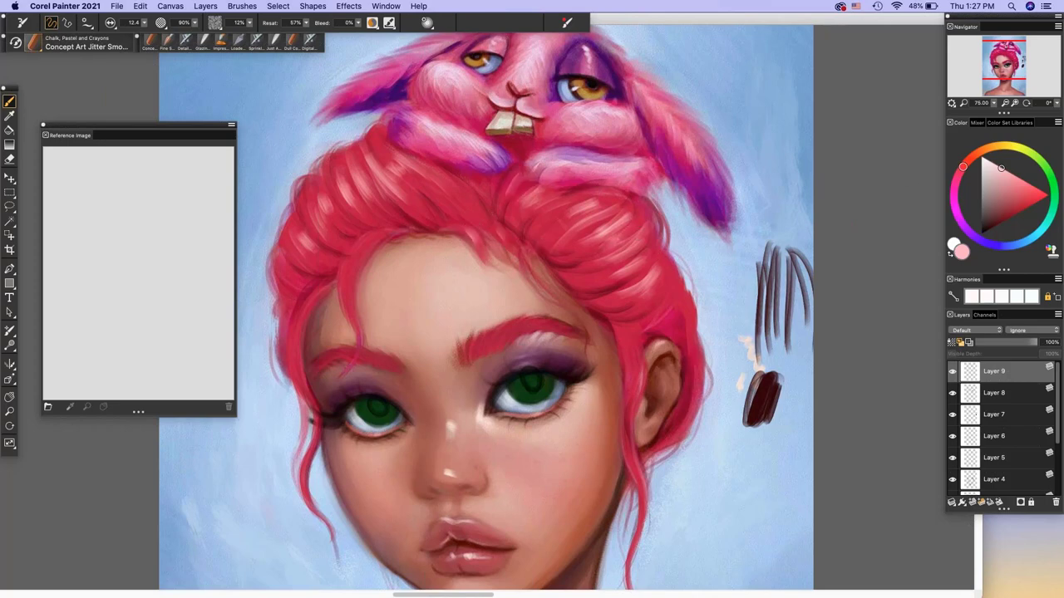
- Lower the opacity of the pink hair highlights on Layer 9
{"action": "left_click", "coordinate": [1005, 102]}
{"action": "left_click", "coordinate": [1004, 102]}
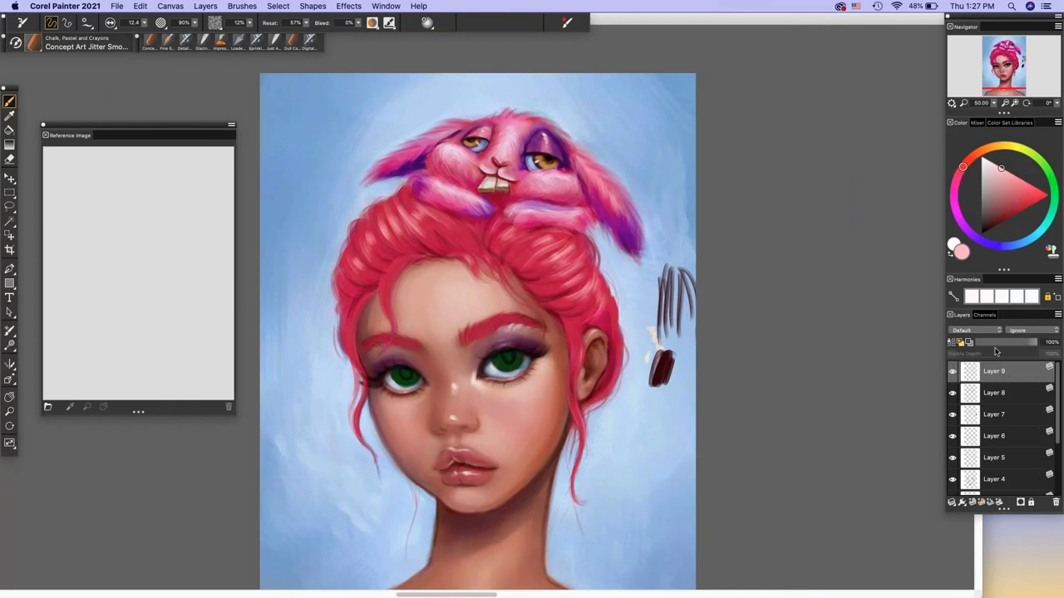
{"action": "left_click", "coordinate": [1020, 343]}
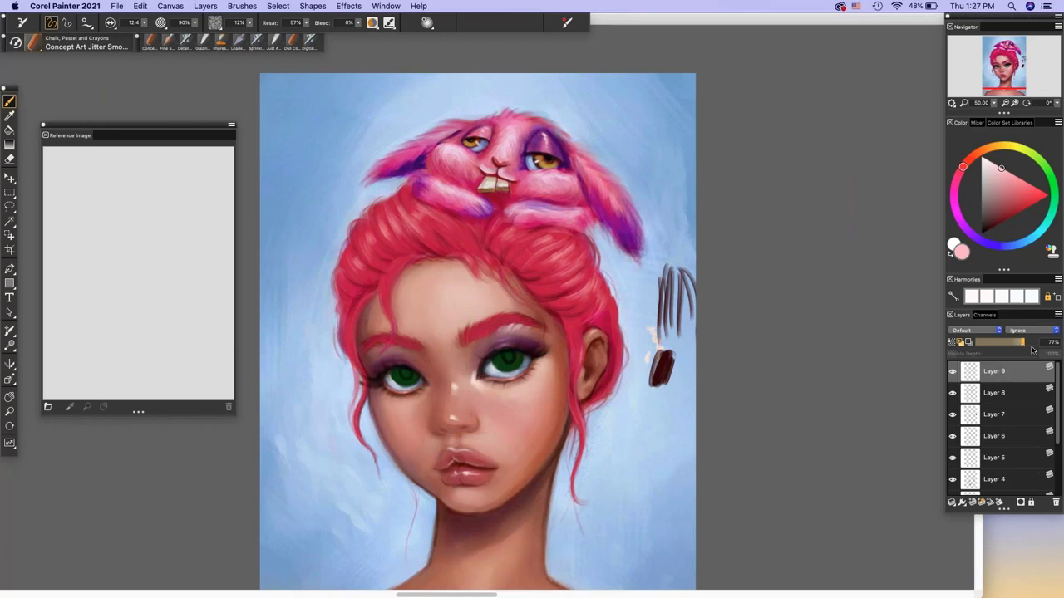
{"action": "left_click", "coordinate": [1027, 344]}
{"action": "left_click", "coordinate": [1026, 344]}
- Add a new layer above Layer 9 in Gel blend mode and choose a medium red brush colour
{"action": "left_click", "coordinate": [979, 501]}
{"action": "left_click", "coordinate": [1020, 198]}
{"action": "left_click", "coordinate": [145, 24]}
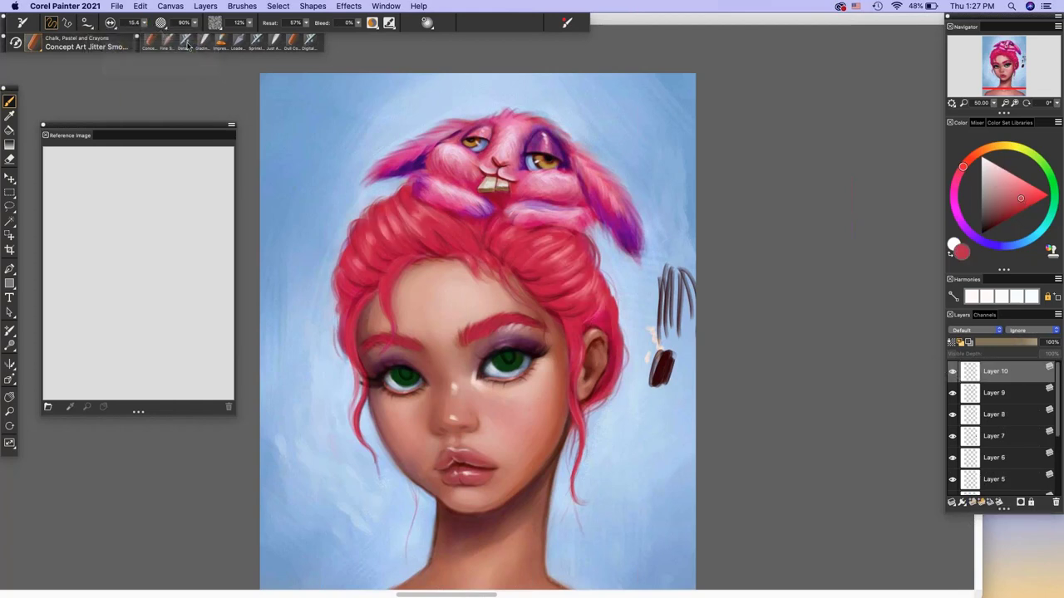
{"action": "left_click", "coordinate": [978, 331]}
{"action": "left_click", "coordinate": [977, 340]}
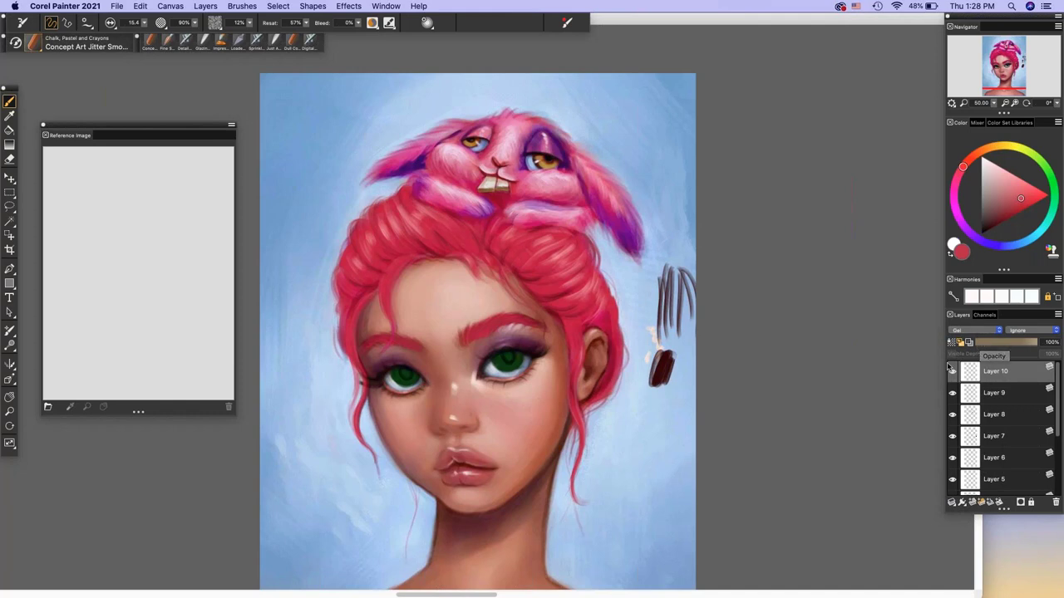
- Glaze soft red shading over the hair with the Detail Airbrush, using a slightly more muted red
{"action": "left_click_drag", "start_coordinate": [143, 22], "coordinate": [124, 53]}
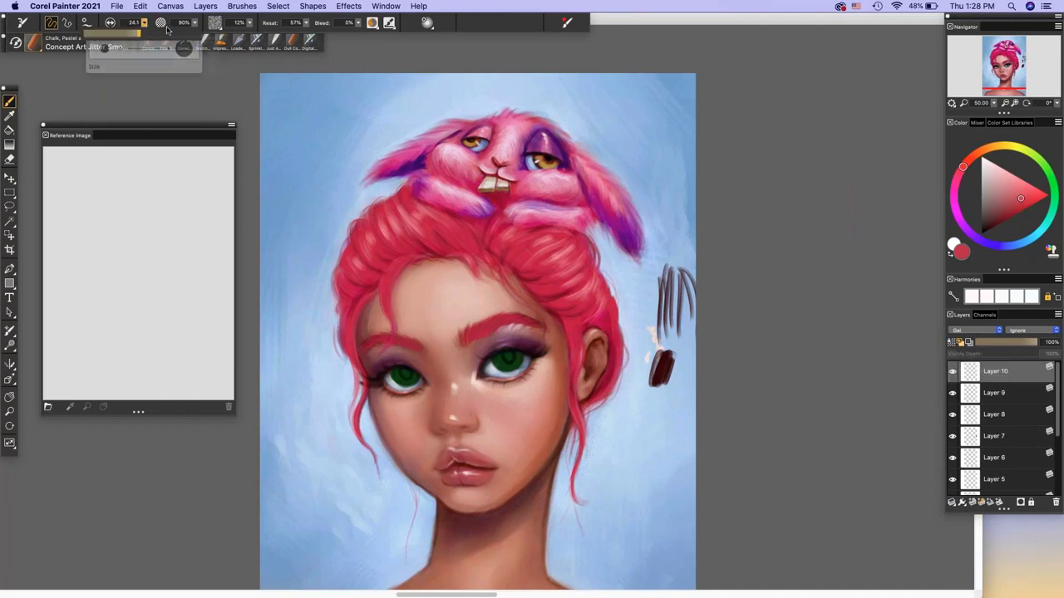
{"action": "left_click", "coordinate": [192, 42]}
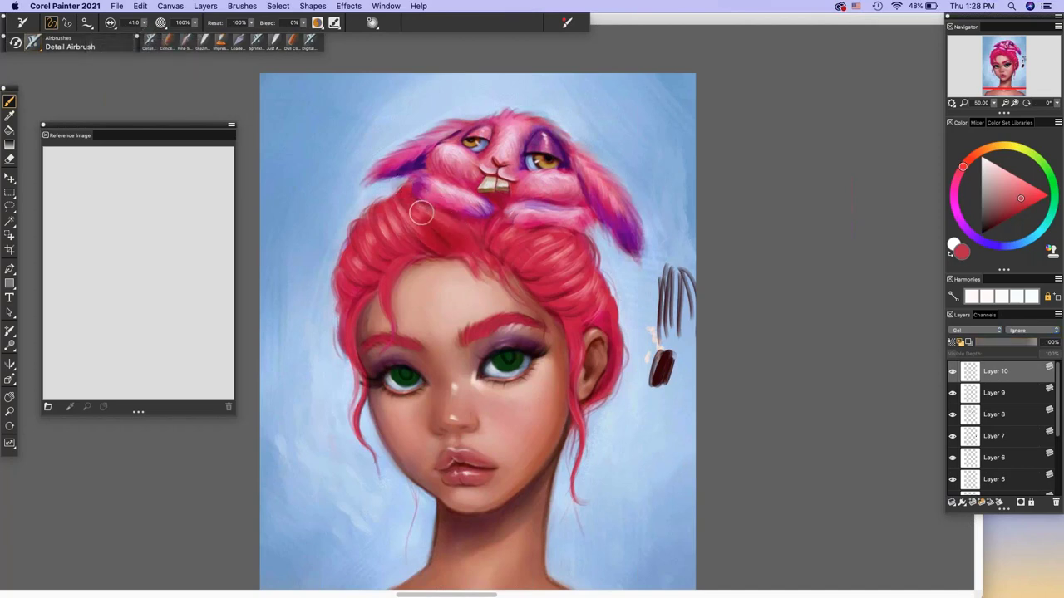
{"action": "left_click", "coordinate": [1012, 200]}
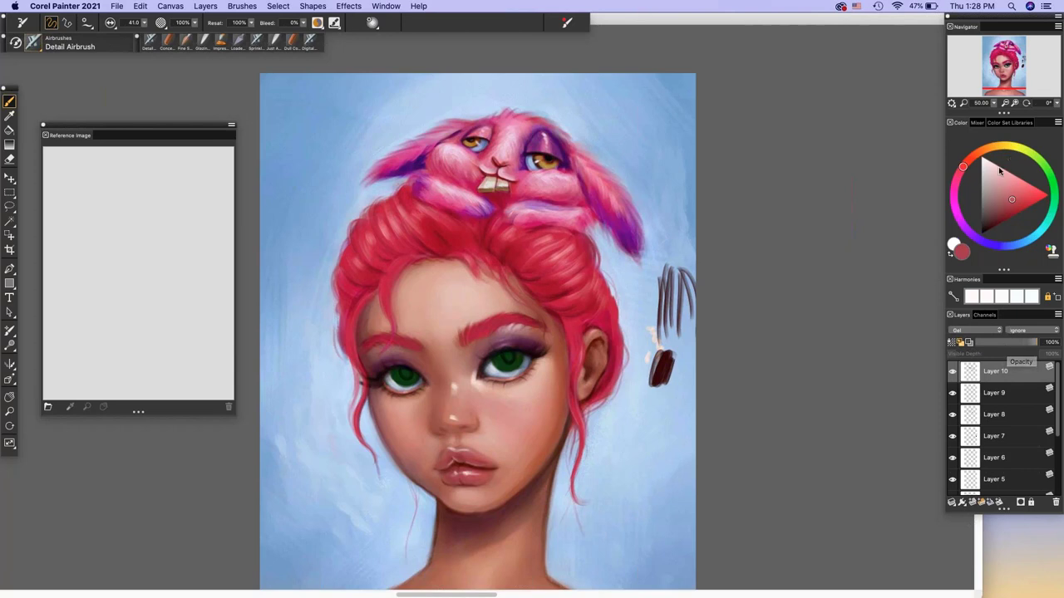
- Add a new layer above Layer 10 and set up the Concept Art Jitter Smooth brush in light pink at size 12.3
{"action": "left_click", "coordinate": [998, 166]}
{"action": "left_click", "coordinate": [972, 502]}
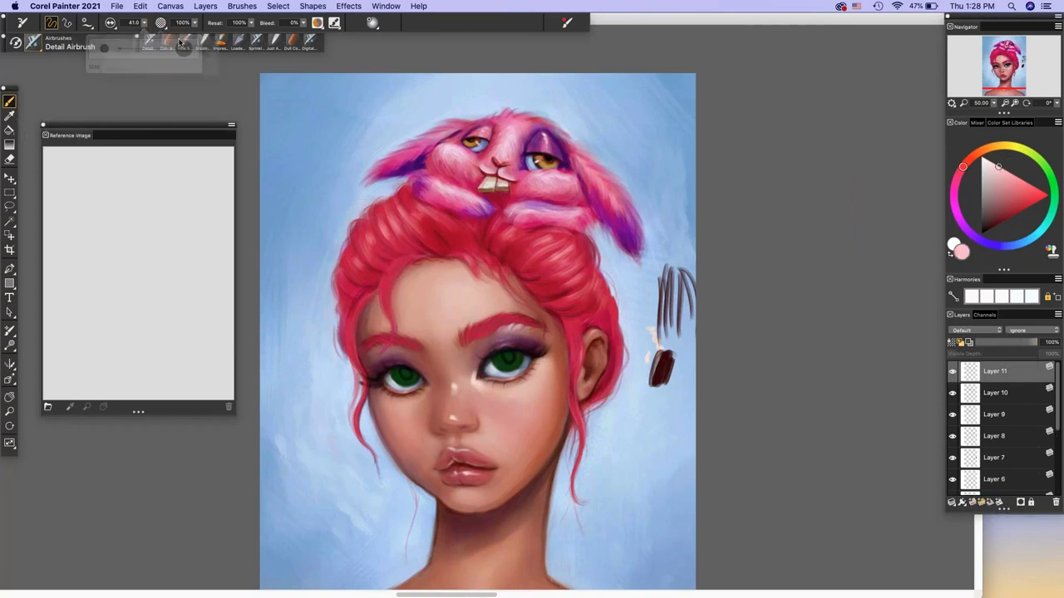
{"action": "left_click", "coordinate": [143, 22]}
{"action": "left_click_drag", "start_coordinate": [145, 31], "coordinate": [133, 31]}
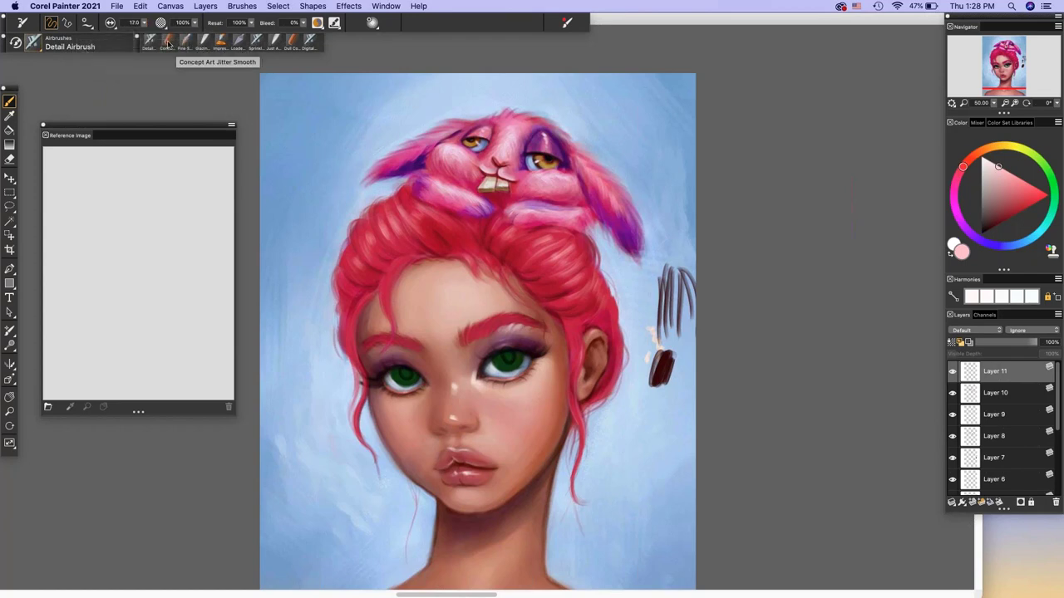
{"action": "left_click", "coordinate": [168, 40]}
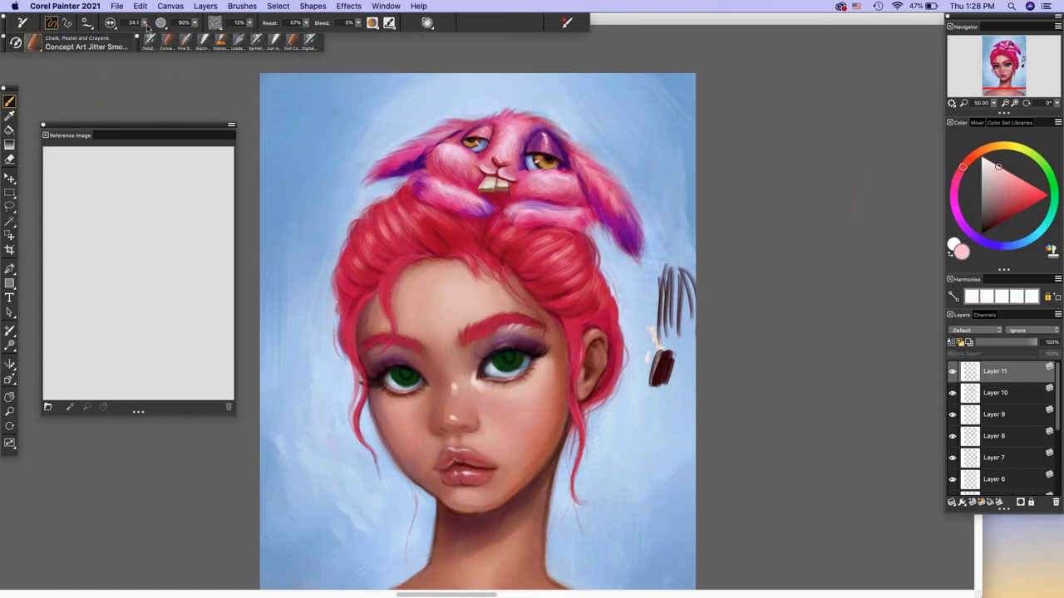
{"action": "left_click_drag", "start_coordinate": [146, 23], "coordinate": [116, 33]}
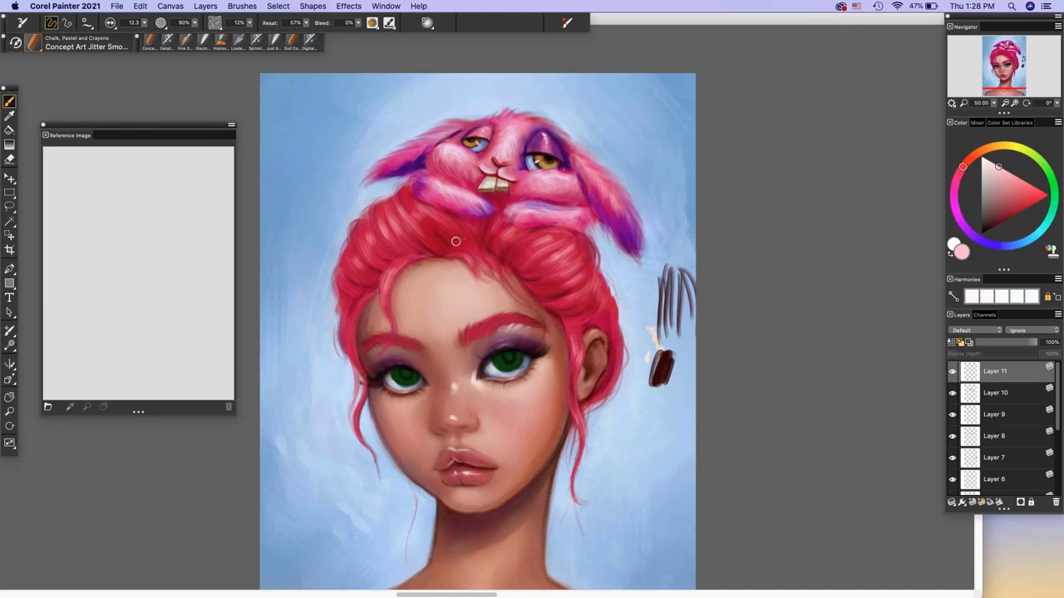
- Paint thin medium-red flyaway strands along the outer edges of the hair with brush size 4.5
{"action": "left_click", "coordinate": [1021, 198]}
{"action": "left_click", "coordinate": [144, 23]}
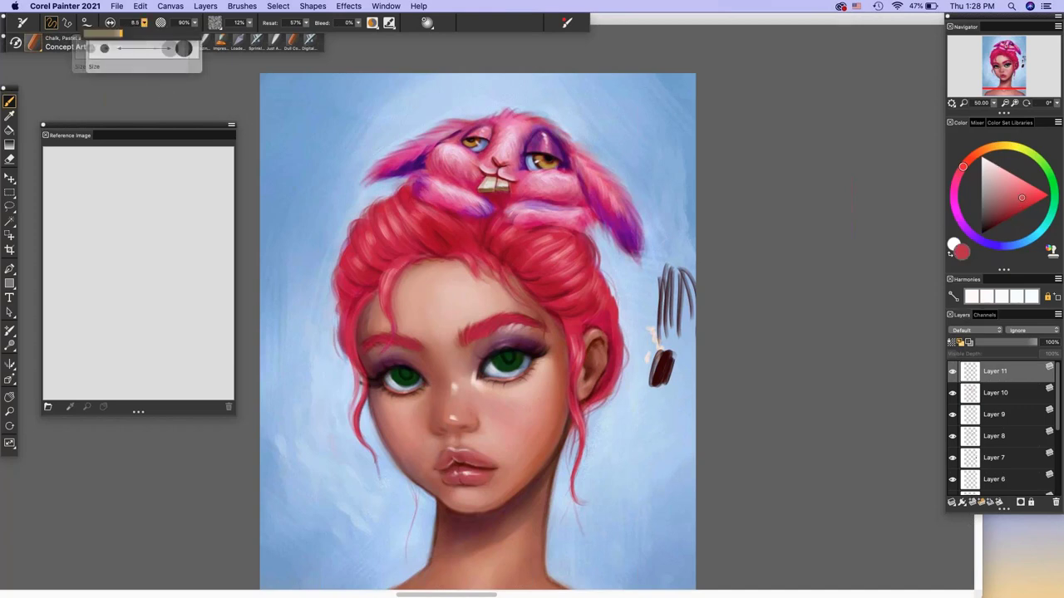
{"action": "left_click_drag", "start_coordinate": [105, 48], "coordinate": [91, 48]}
{"action": "mouse_move", "coordinate": [615, 304]}
{"action": "left_mouse_down"}
{"action": "mouse_move", "coordinate": [627, 327]}
{"action": "mouse_move", "coordinate": [616, 353]}
{"action": "left_mouse_up"}
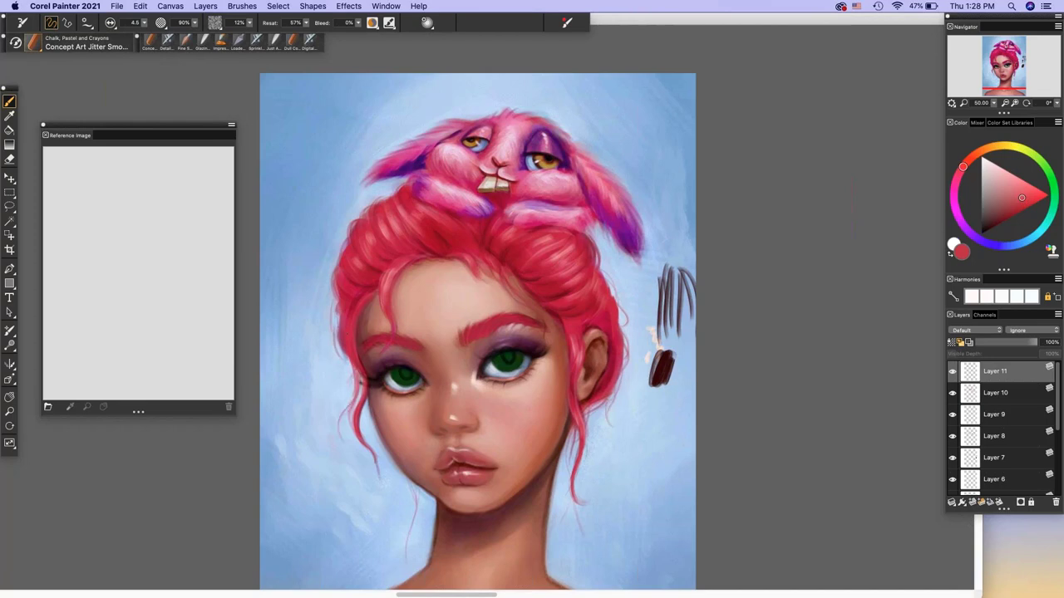
{"action": "left_click_drag", "start_coordinate": [336, 259], "coordinate": [323, 291]}
- Paint near-white highlights over the upper hair with small and large brush sizes, and compare the result with Layer 11 hidden and shown
{"action": "left_click", "coordinate": [394, 285], "text": "alt"}
{"action": "left_click", "coordinate": [145, 23]}
{"action": "left_click", "coordinate": [125, 49]}
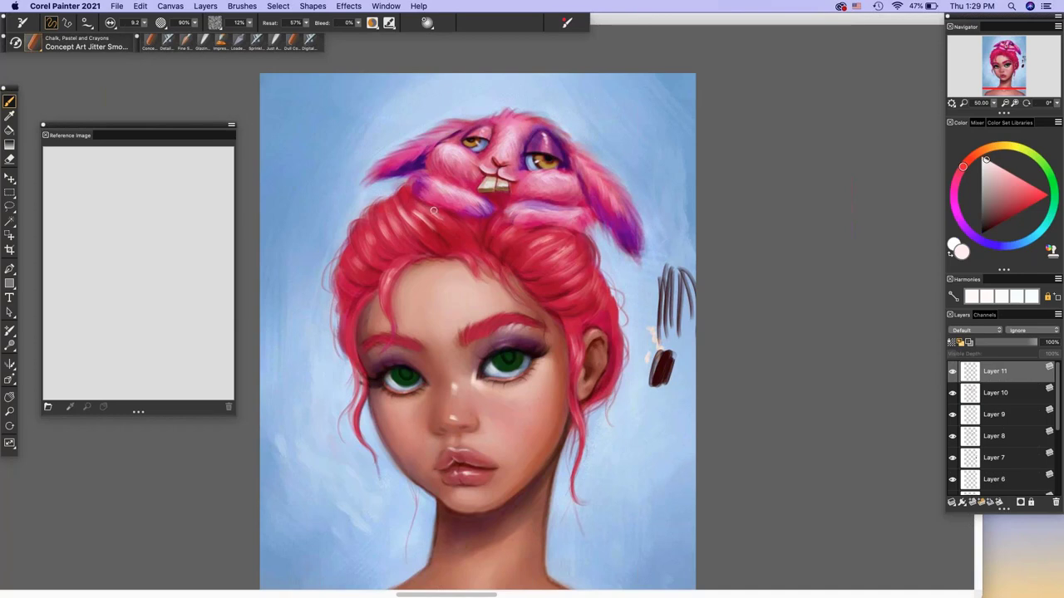
{"action": "left_click", "coordinate": [144, 23]}
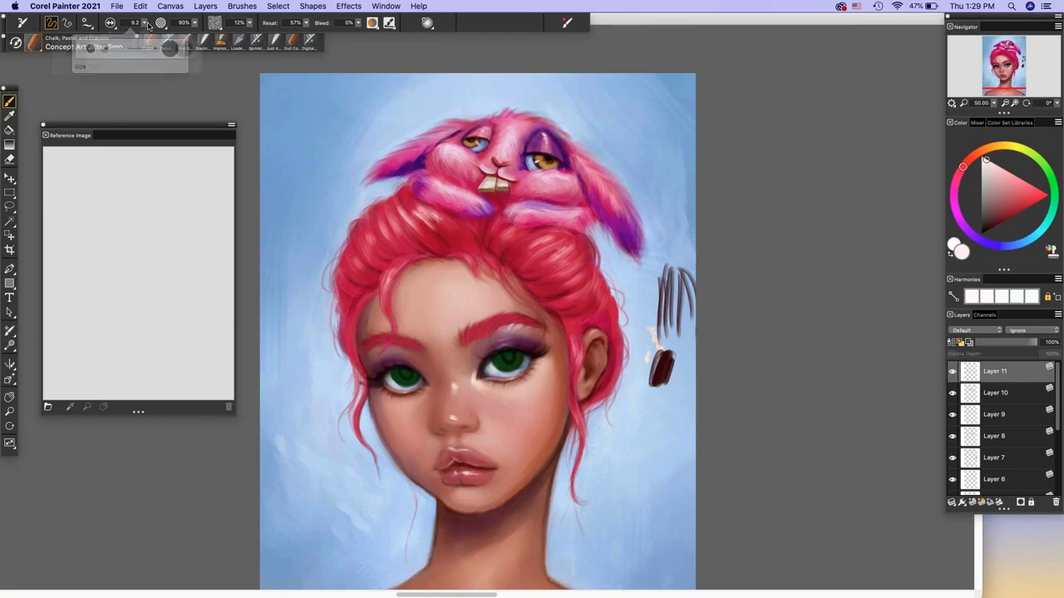
{"action": "left_click", "coordinate": [96, 48]}
{"action": "left_click_drag", "start_coordinate": [143, 23], "coordinate": [187, 50]}
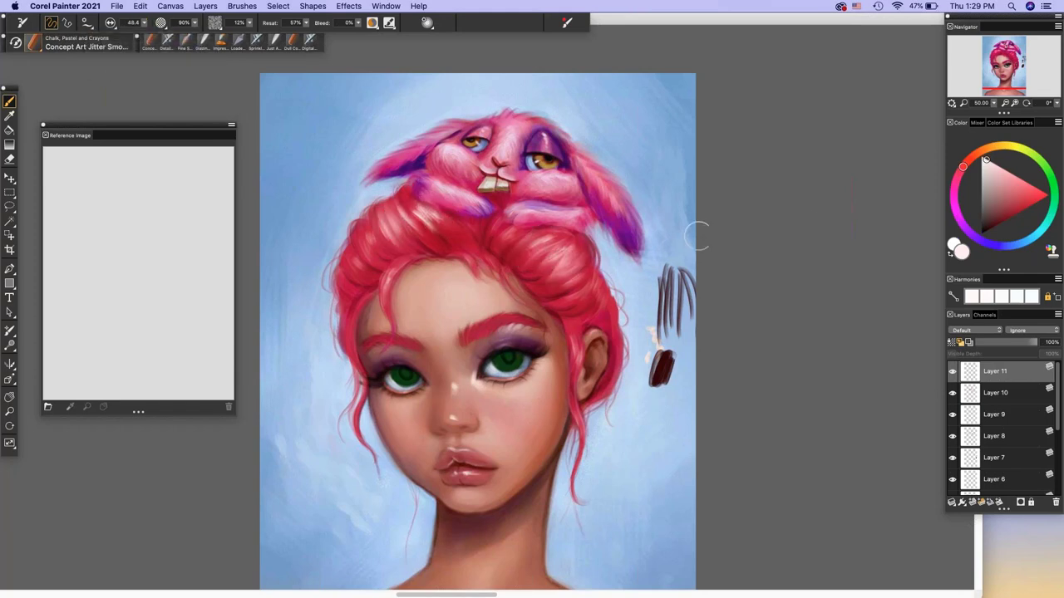
{"action": "left_click", "coordinate": [953, 371]}
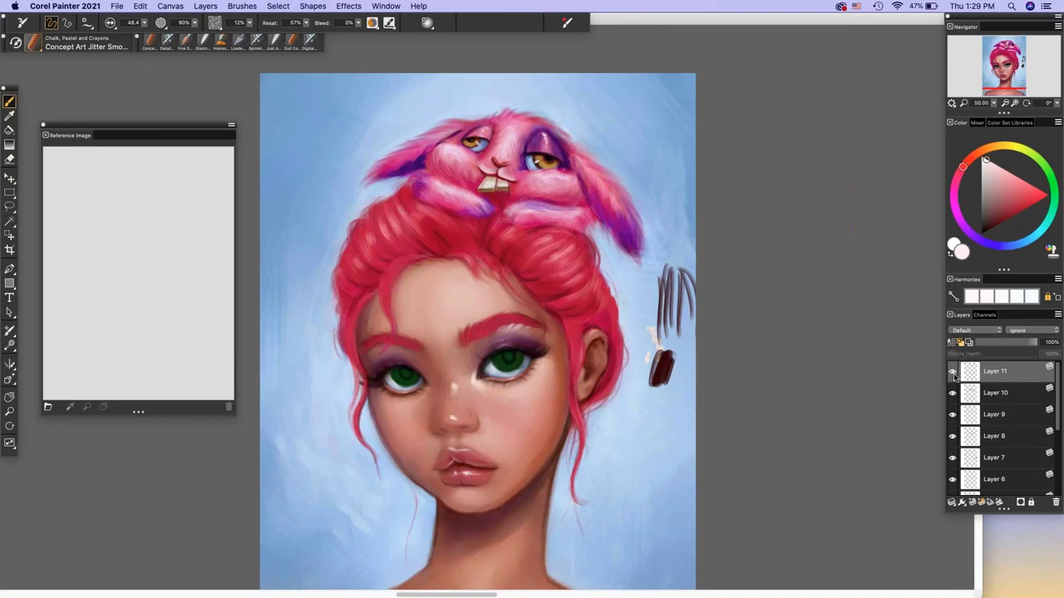
{"action": "left_click", "coordinate": [954, 373]}
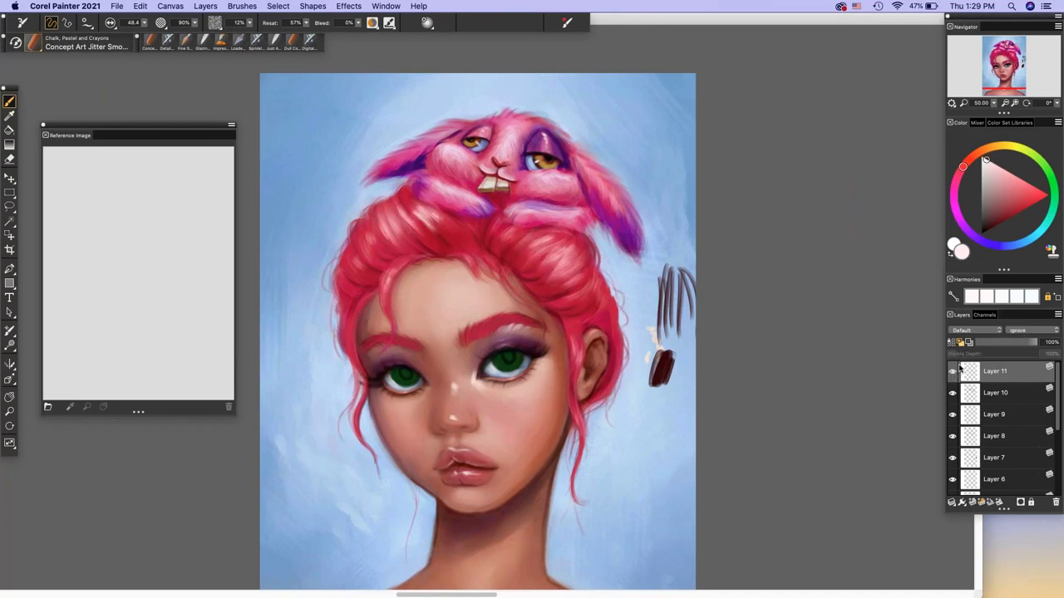
- Add a new layer above Layer 11 and paint fine light hair strokes in both eyebrows with a small brush
{"action": "left_click", "coordinate": [981, 503]}
{"action": "left_click_drag", "start_coordinate": [144, 22], "coordinate": [111, 30]}
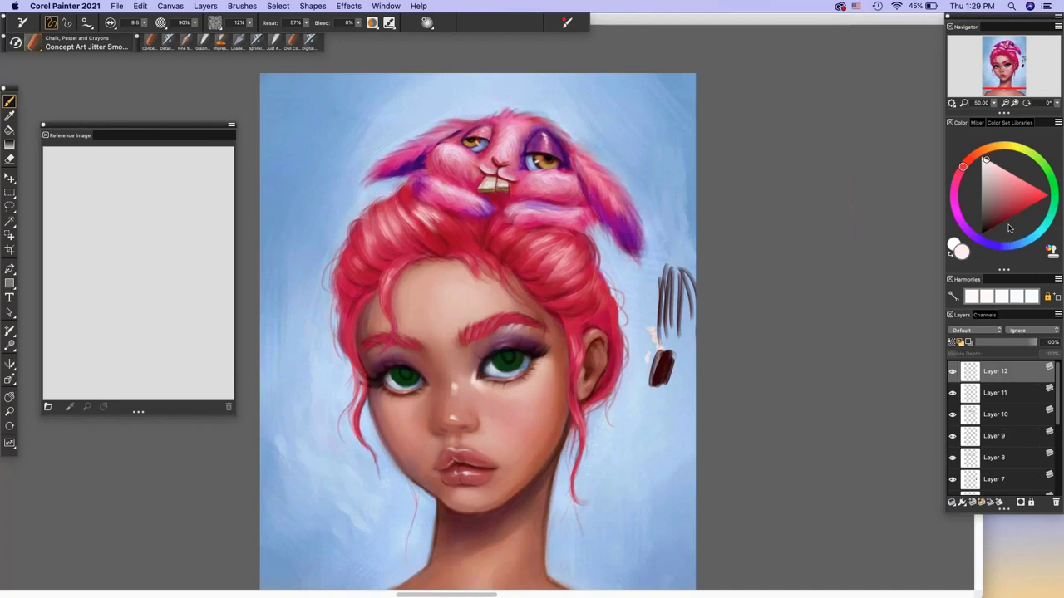
- Add a new layer above Layer 12, sample a colour beside the eye and adjust it to a light greyish blue for the eye whites
{"action": "left_click_drag", "start_coordinate": [1013, 70], "coordinate": [991, 152]}
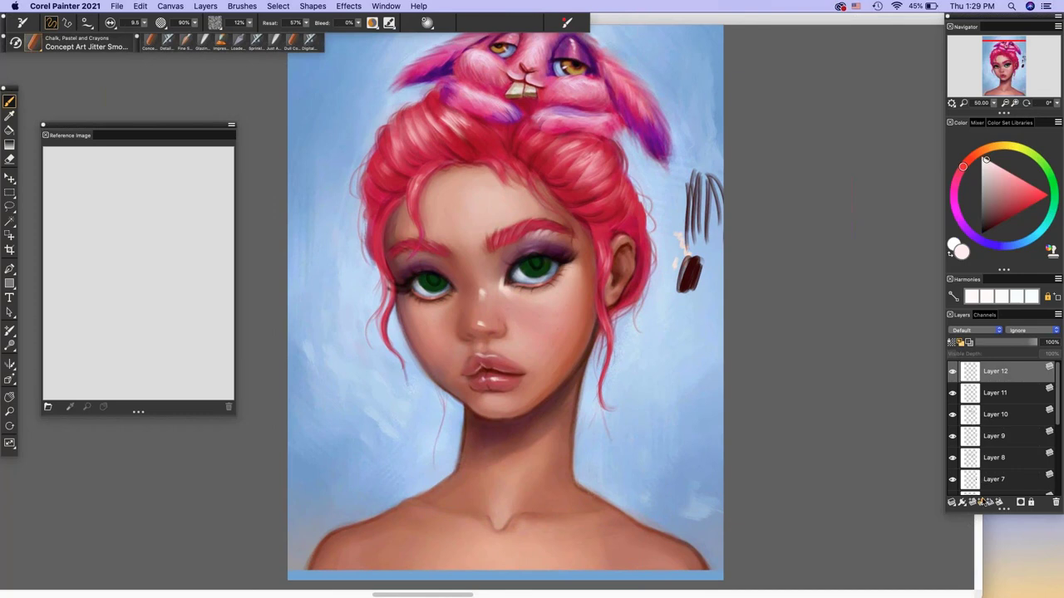
{"action": "left_click", "coordinate": [979, 501]}
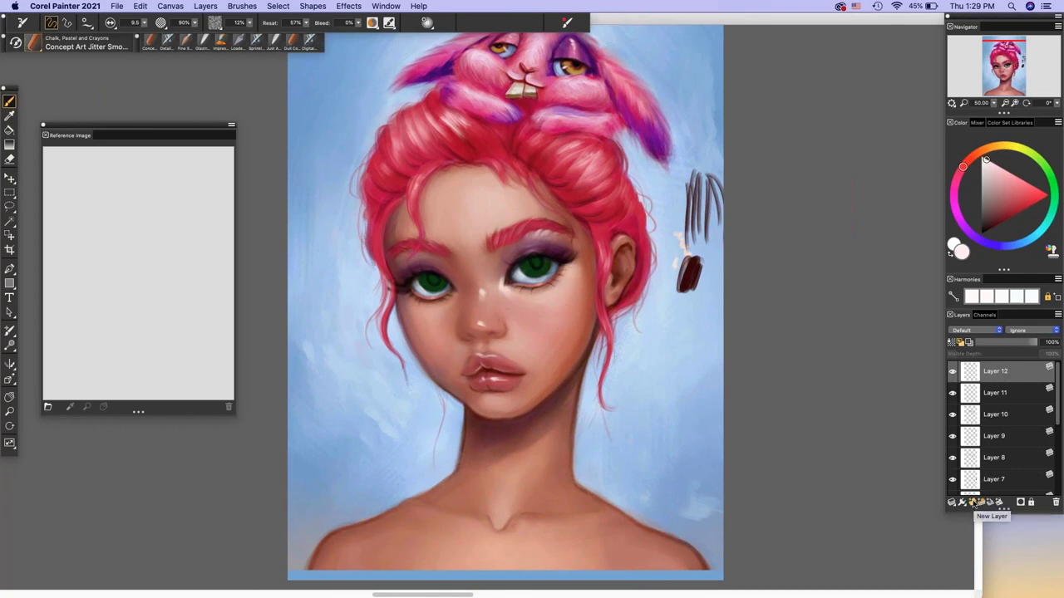
{"action": "left_click", "coordinate": [1015, 103]}
{"action": "left_click", "coordinate": [1015, 103]}
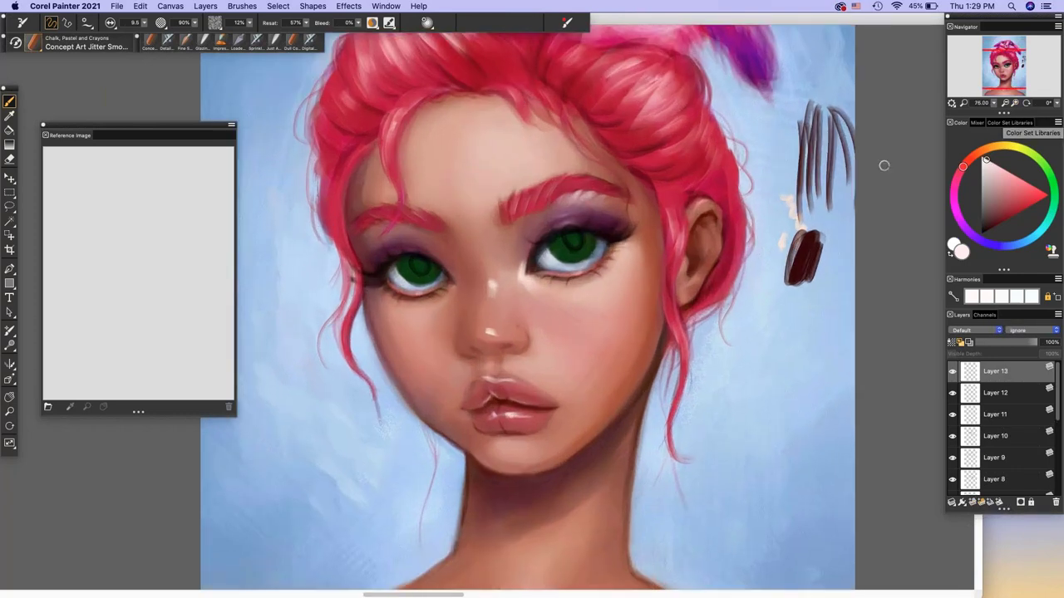
{"action": "key", "text": "d"}
{"action": "left_click", "coordinate": [388, 273]}
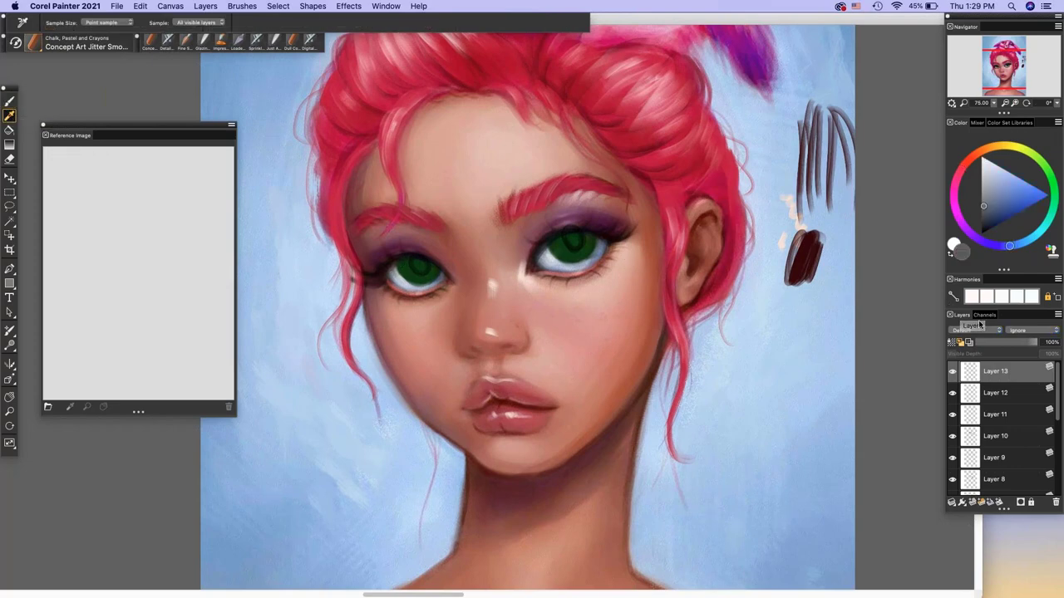
{"action": "mouse_move", "coordinate": [990, 180]}
{"action": "left_mouse_down"}
{"action": "mouse_move", "coordinate": [984, 158]}
{"action": "mouse_move", "coordinate": [987, 185]}
{"action": "left_mouse_up"}
{"action": "left_click", "coordinate": [989, 173]}
{"action": "key", "text": "b"}
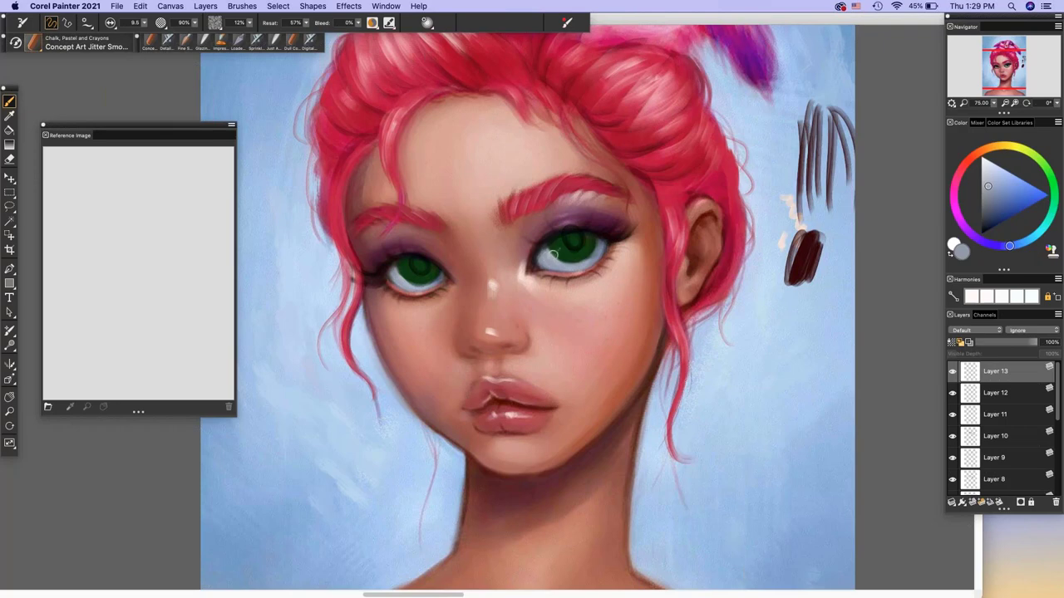
- Mix a very dark green down to black and paint dark pupils and iris shadows in both eyes with brush size 5.7
{"action": "left_click", "coordinate": [413, 268]}
{"action": "left_click", "coordinate": [1054, 204]}
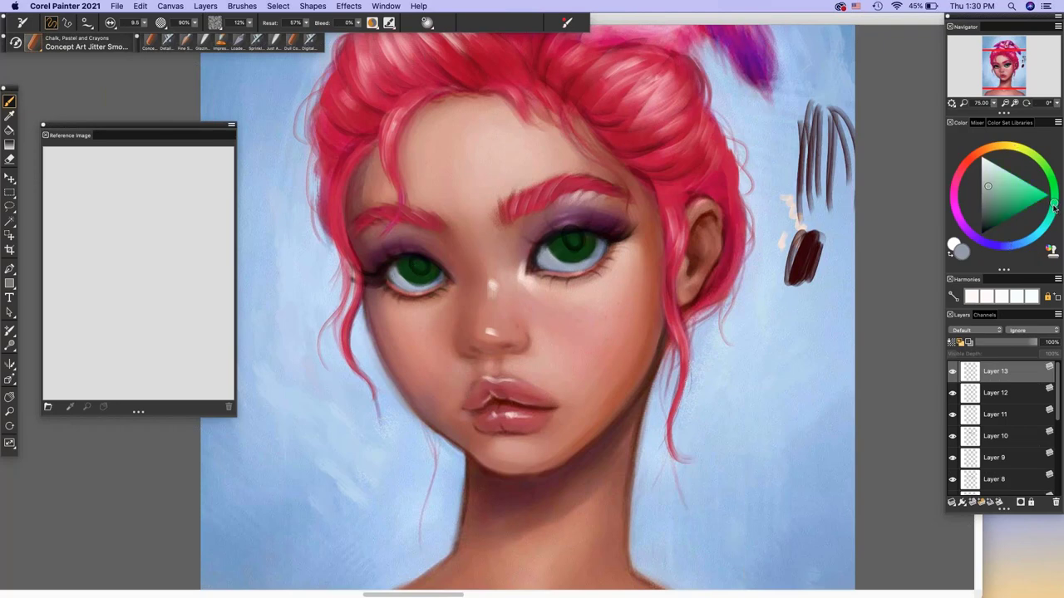
{"action": "left_click_drag", "start_coordinate": [1007, 212], "coordinate": [998, 224]}
{"action": "left_click", "coordinate": [144, 24]}
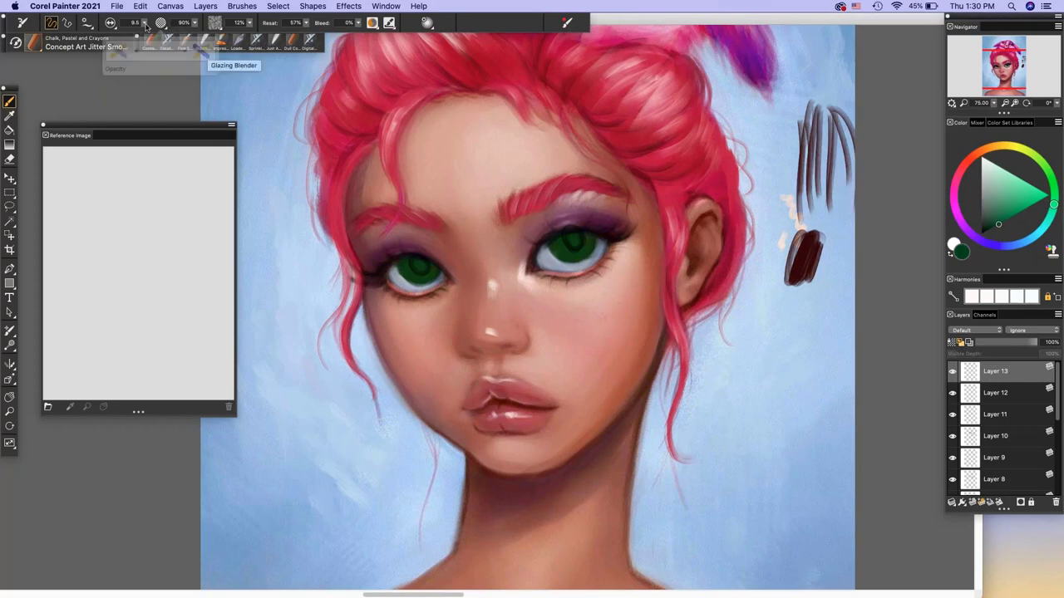
{"action": "left_click_drag", "start_coordinate": [140, 47], "coordinate": [117, 46]}
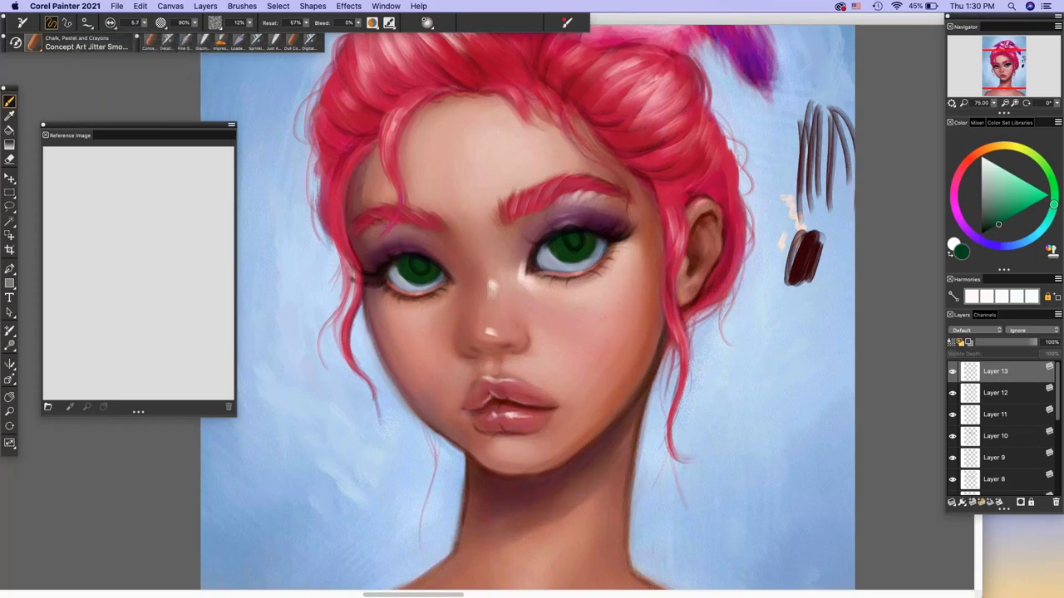
{"action": "left_click_drag", "start_coordinate": [998, 224], "coordinate": [986, 231]}
{"action": "left_click", "coordinate": [982, 234]}
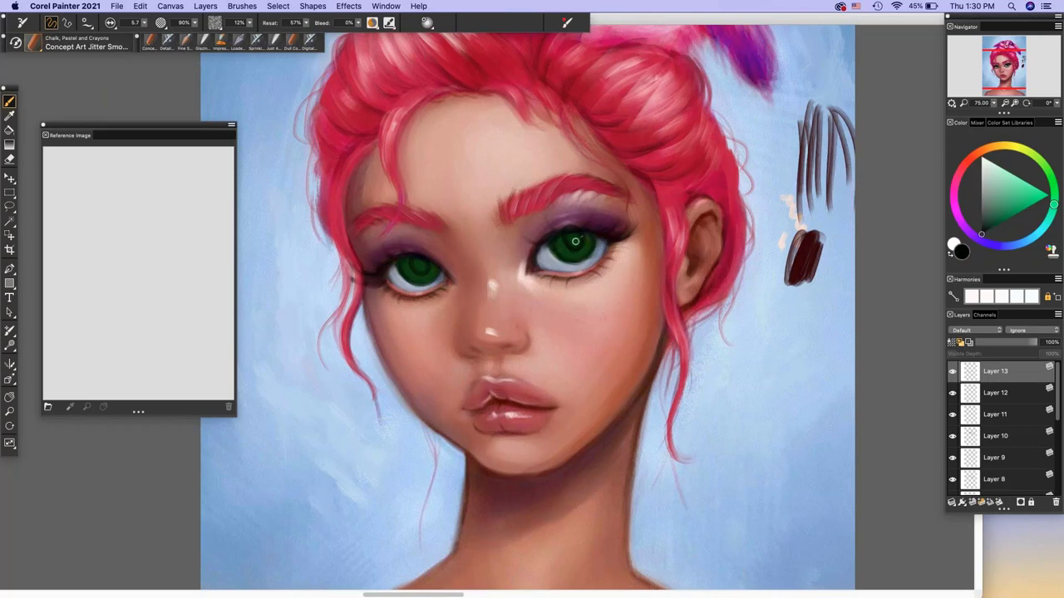
- Mix a golden ochre colour and dab it into the lower iris of the portrait's left-hand eye with brush size 10.6
{"action": "left_click", "coordinate": [987, 231]}
{"action": "left_click", "coordinate": [1008, 146]}
{"action": "left_click", "coordinate": [1021, 185]}
{"action": "left_click", "coordinate": [996, 148]}
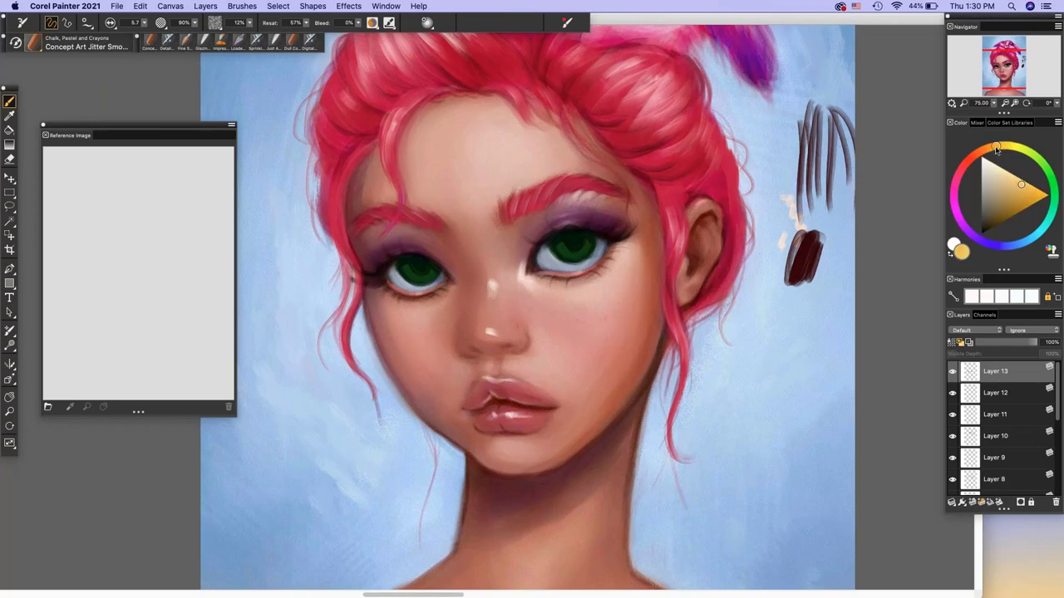
{"action": "left_click", "coordinate": [1021, 192]}
{"action": "left_click", "coordinate": [145, 23]}
{"action": "left_click", "coordinate": [139, 42]}
{"action": "left_click", "coordinate": [1015, 103]}
{"action": "left_click", "coordinate": [1015, 103]}
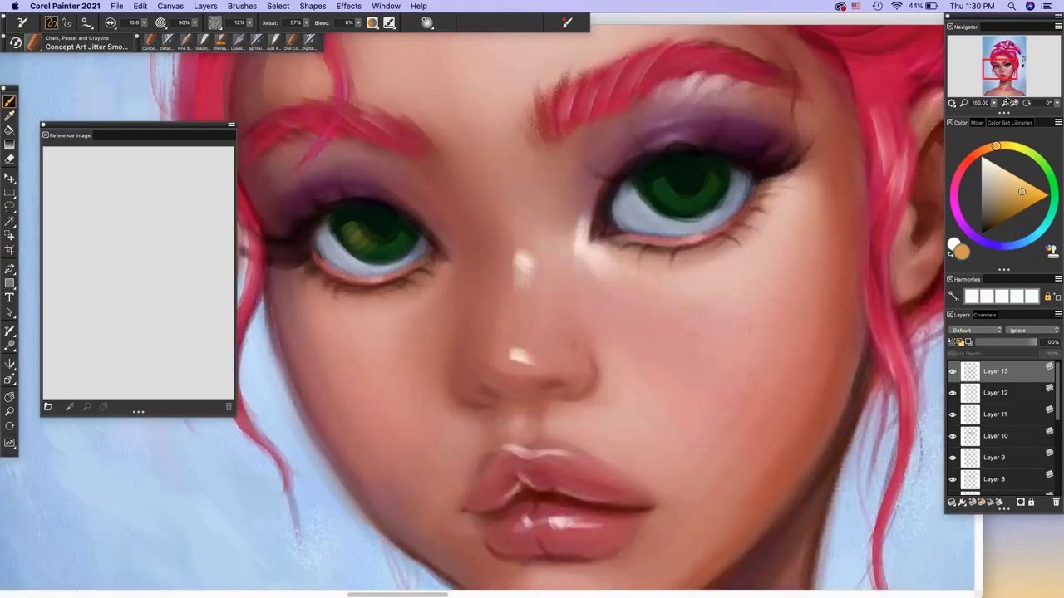
- Paint golden radial strokes across the lower irises of both eyes with brush size 6.2
{"action": "left_click", "coordinate": [144, 23]}
{"action": "left_click", "coordinate": [130, 42]}
{"action": "mouse_move", "coordinate": [364, 237]}
{"action": "left_mouse_down"}
{"action": "mouse_move", "coordinate": [395, 249]}
{"action": "mouse_move", "coordinate": [410, 232]}
{"action": "left_mouse_up"}
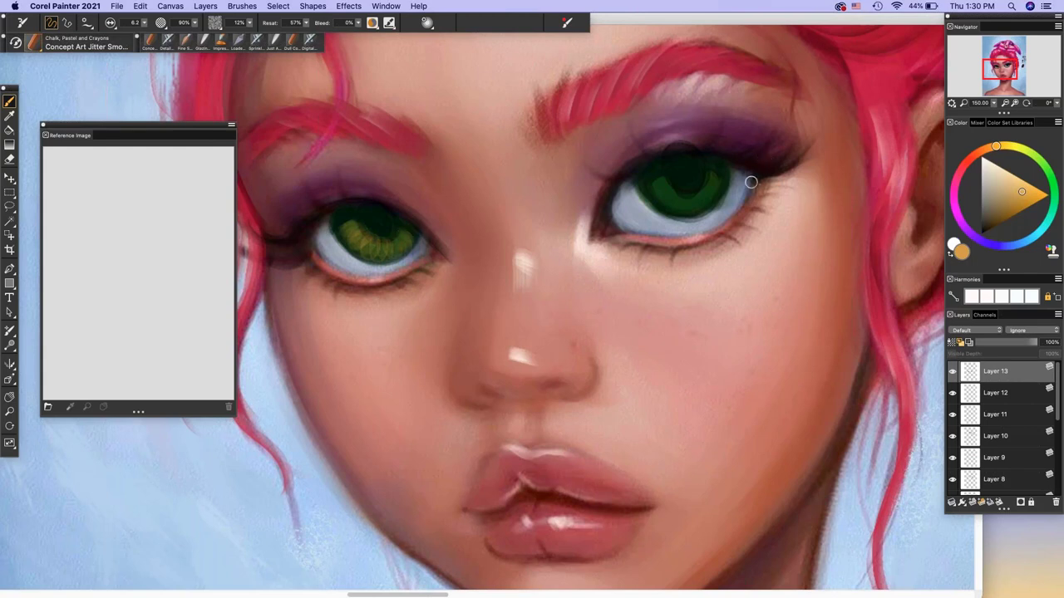
{"action": "mouse_move", "coordinate": [656, 208]}
{"action": "left_mouse_down"}
{"action": "mouse_move", "coordinate": [671, 180]}
{"action": "mouse_move", "coordinate": [700, 198]}
{"action": "mouse_move", "coordinate": [716, 171]}
{"action": "mouse_move", "coordinate": [660, 179]}
{"action": "mouse_move", "coordinate": [650, 196]}
{"action": "mouse_move", "coordinate": [670, 204]}
{"action": "left_mouse_up"}
{"action": "mouse_move", "coordinate": [366, 228]}
{"action": "left_mouse_down"}
{"action": "mouse_move", "coordinate": [348, 235]}
{"action": "mouse_move", "coordinate": [371, 249]}
{"action": "left_mouse_up"}
{"action": "left_click_drag", "start_coordinate": [651, 197], "coordinate": [691, 214]}
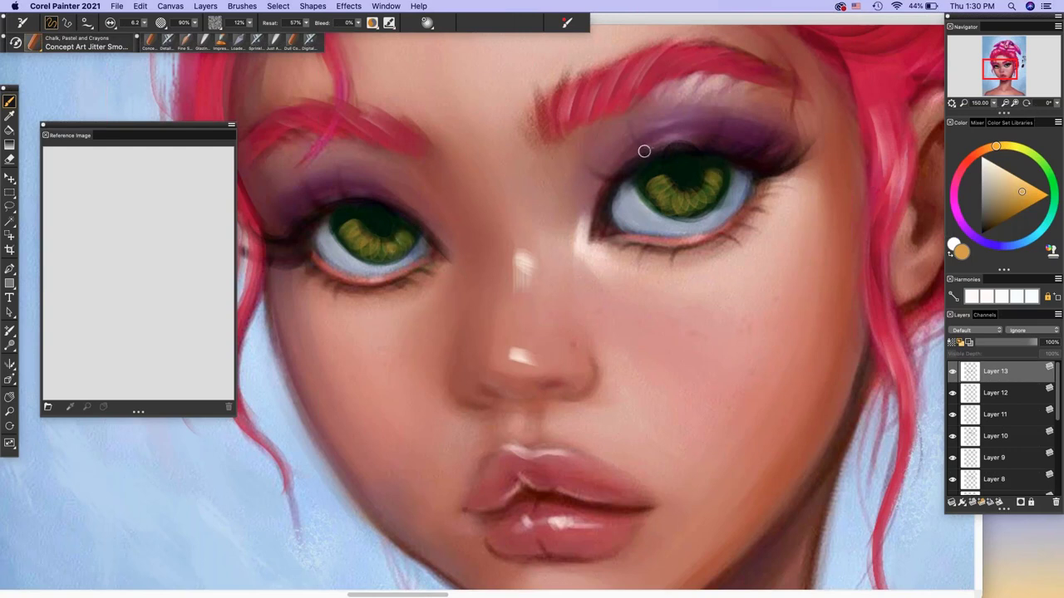
- Pick a dark reddish brown and add fine lines to both irises with brush size 3.5
{"action": "left_click", "coordinate": [986, 156]}
{"action": "left_click", "coordinate": [1027, 195]}
{"action": "left_click", "coordinate": [1005, 219]}
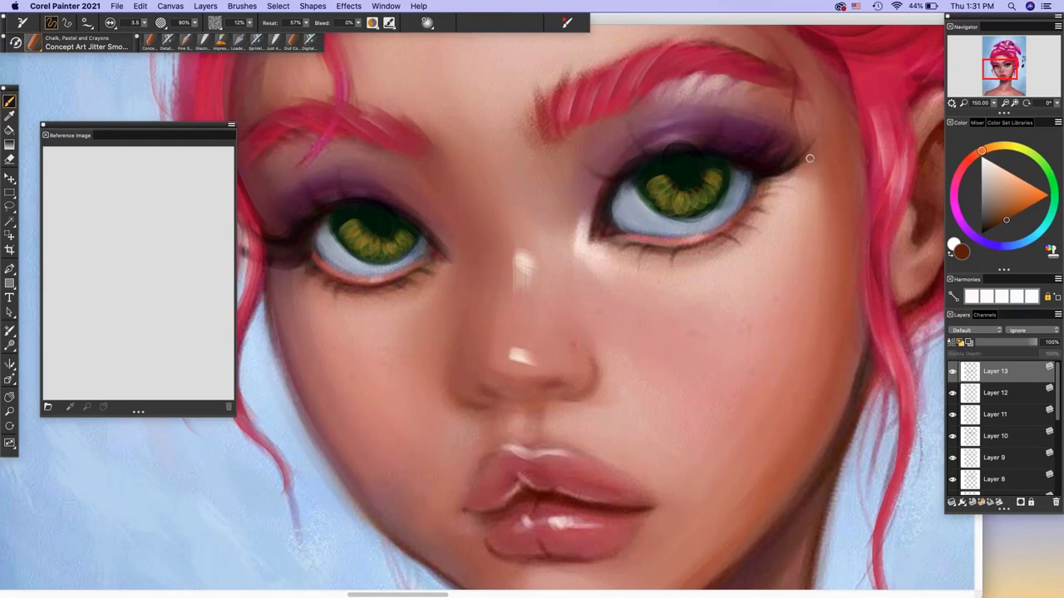
{"action": "left_click", "coordinate": [1005, 102]}
{"action": "left_click", "coordinate": [1005, 102]}
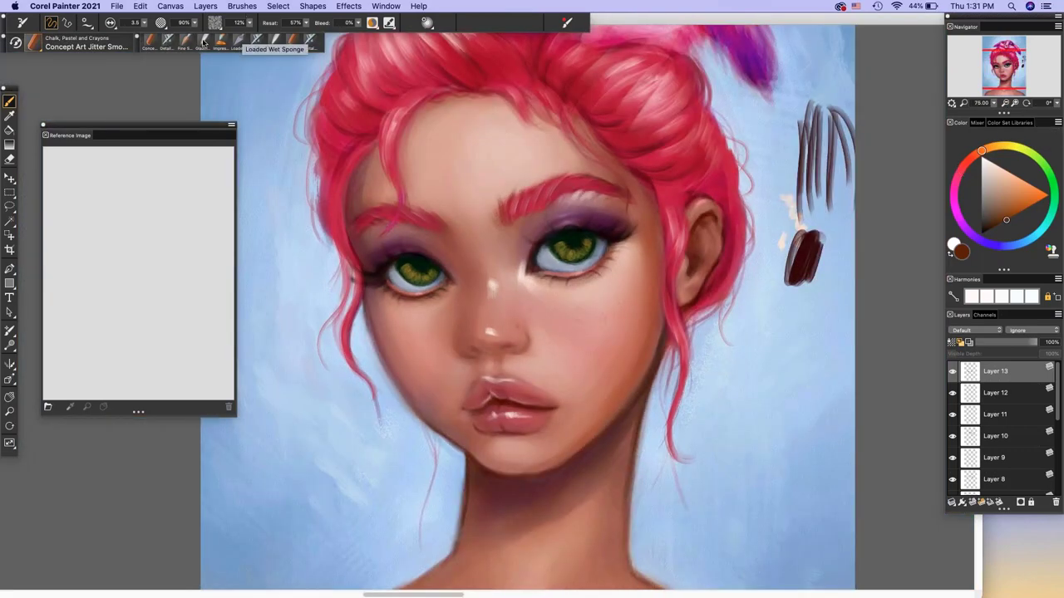
- Add a new layer above Layer 13 and soften the golden strokes in both irises with the Glazing Blender
{"action": "left_click", "coordinate": [971, 502]}
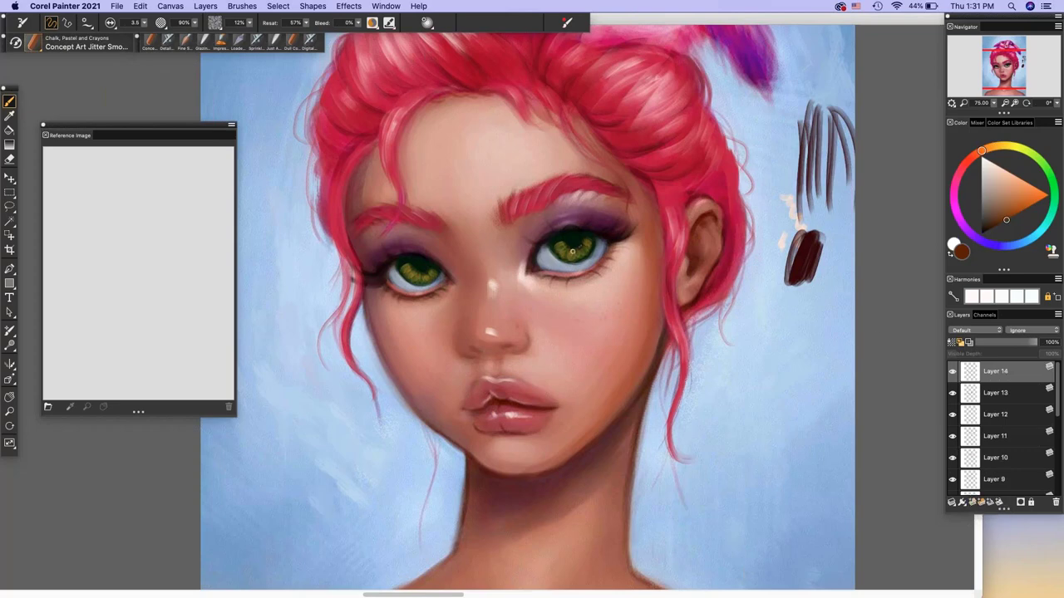
{"action": "left_click", "coordinate": [204, 39]}
{"action": "left_click_drag", "start_coordinate": [401, 265], "coordinate": [419, 259]}
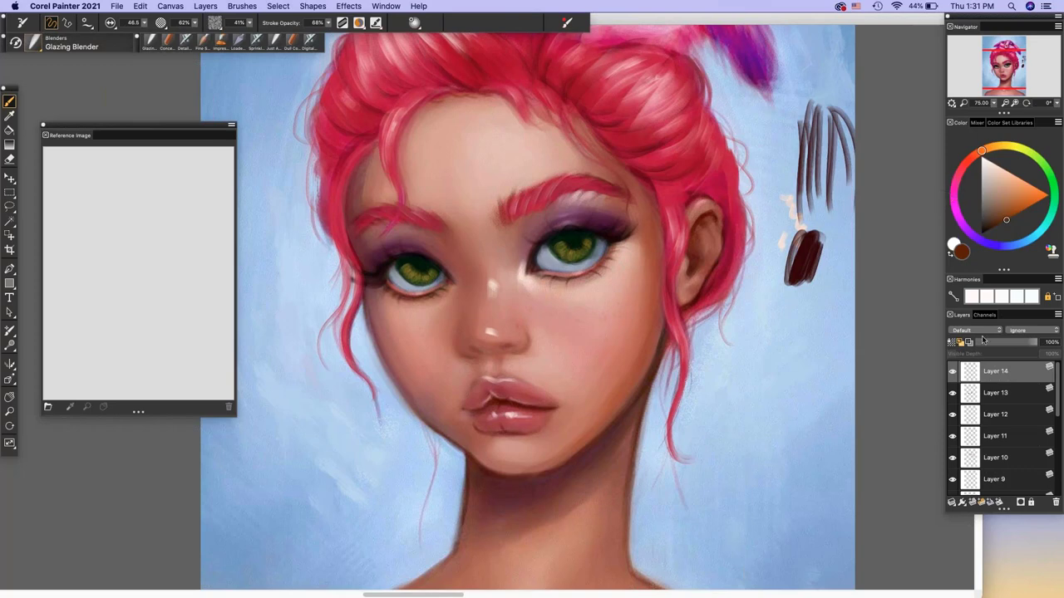
- Add a new layer above Layer 14 and paint a yellow-green glow in both irises with the Detail Airbrush at size 14.9
{"action": "left_click", "coordinate": [995, 72]}
{"action": "left_click_drag", "start_coordinate": [994, 73], "coordinate": [994, 68]}
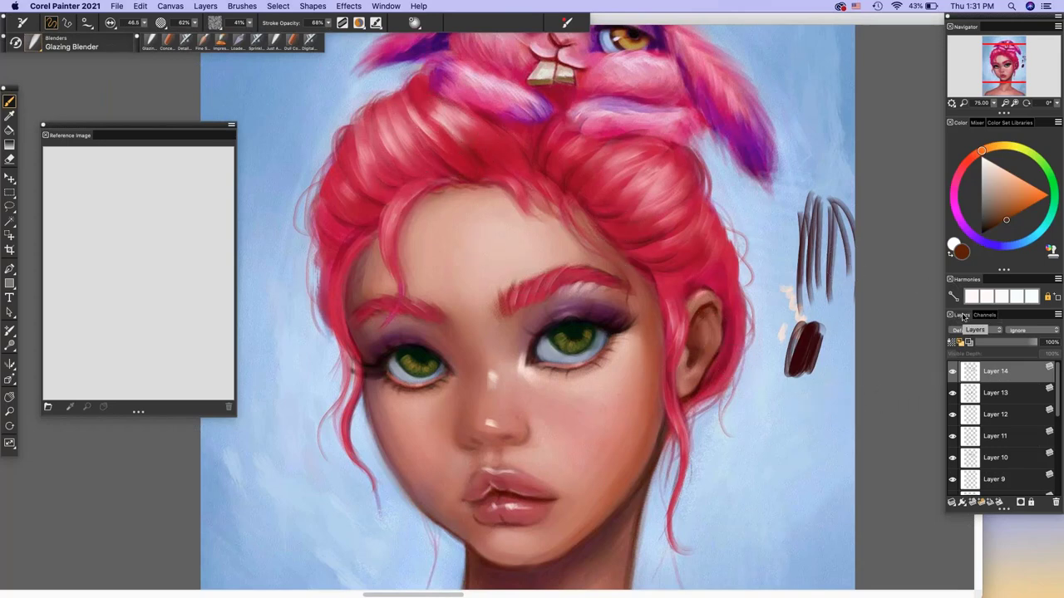
{"action": "left_click_drag", "start_coordinate": [1003, 64], "coordinate": [1003, 71]}
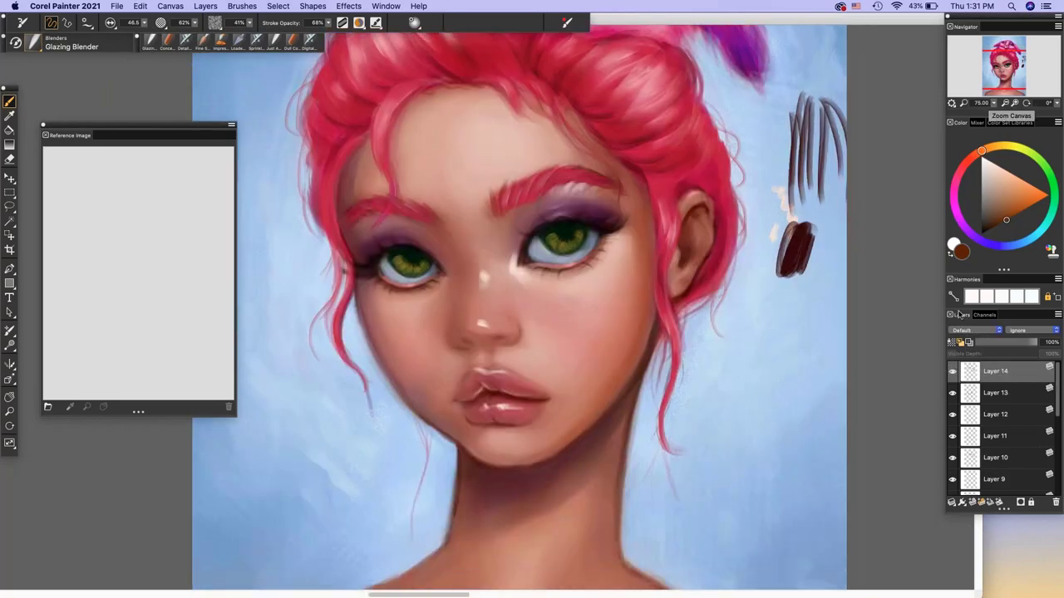
{"action": "left_click", "coordinate": [1017, 147]}
{"action": "left_click", "coordinate": [1022, 192]}
{"action": "left_click", "coordinate": [972, 502]}
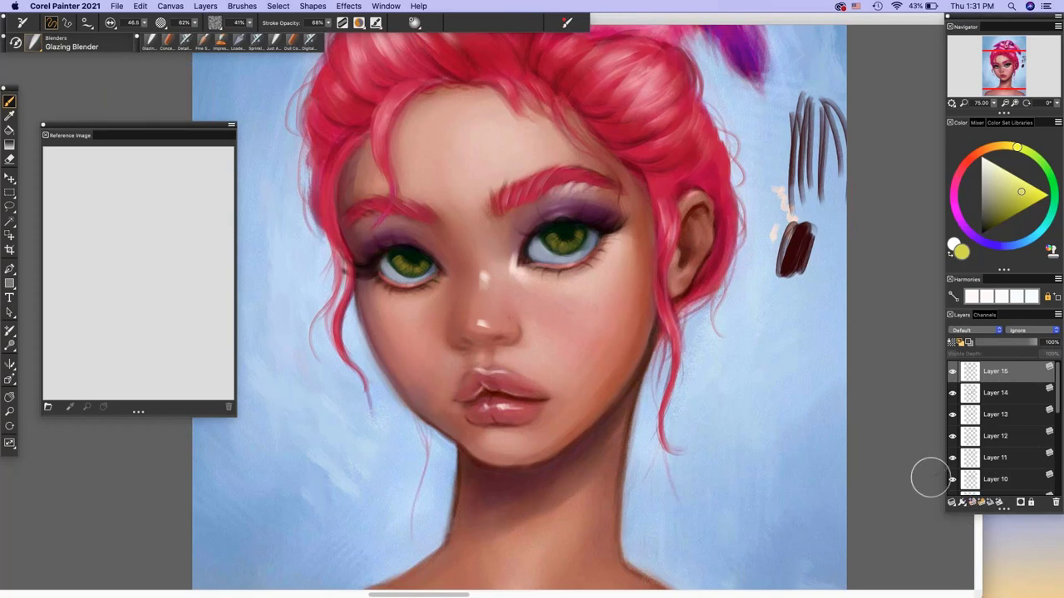
{"action": "left_click_drag", "start_coordinate": [146, 23], "coordinate": [127, 47]}
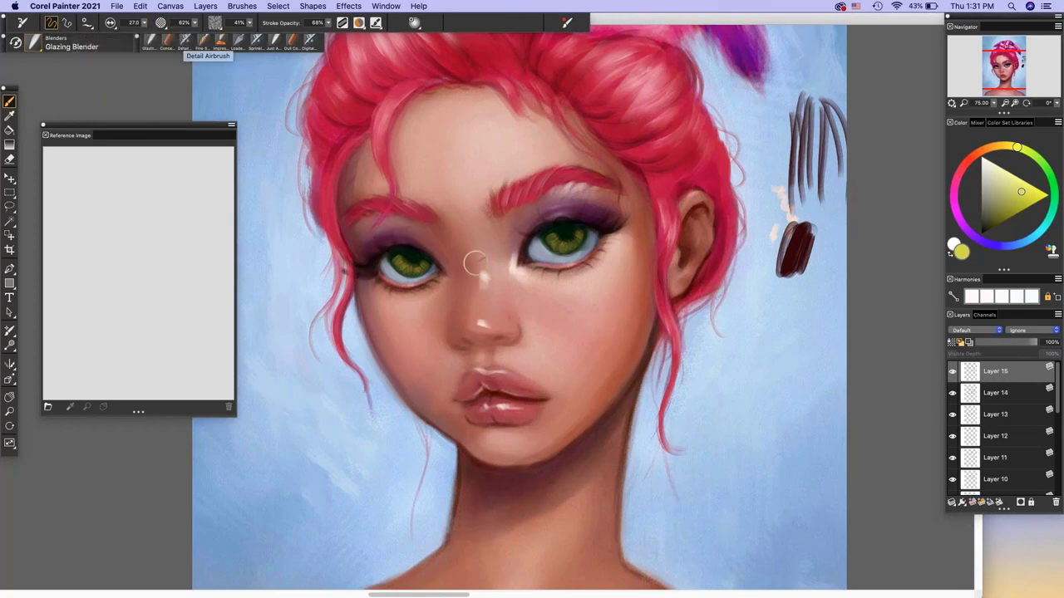
{"action": "left_click", "coordinate": [184, 39]}
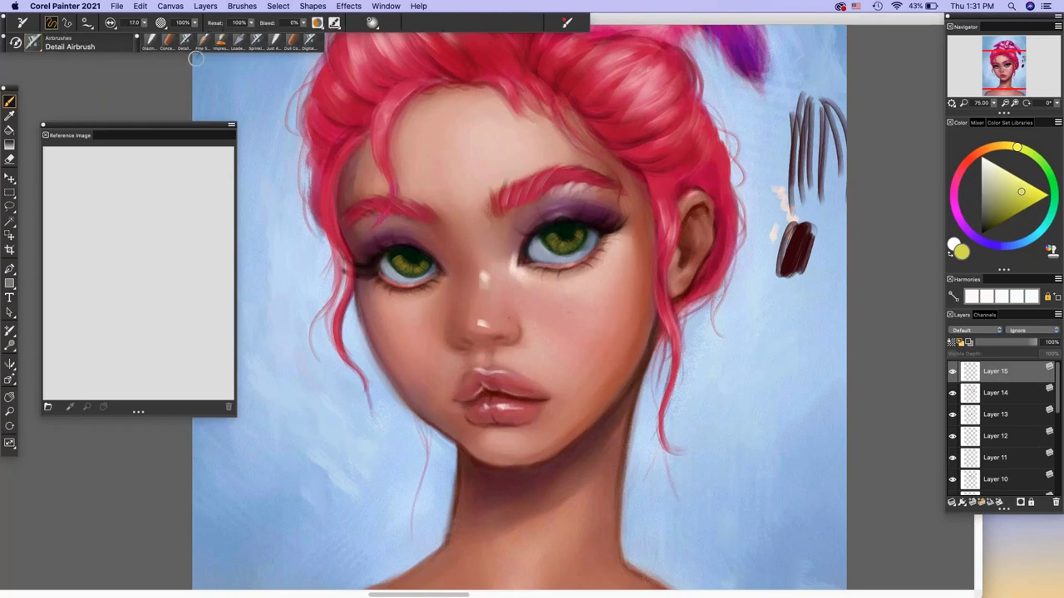
{"action": "left_click", "coordinate": [145, 22]}
{"action": "left_click_drag", "start_coordinate": [145, 23], "coordinate": [131, 33]}
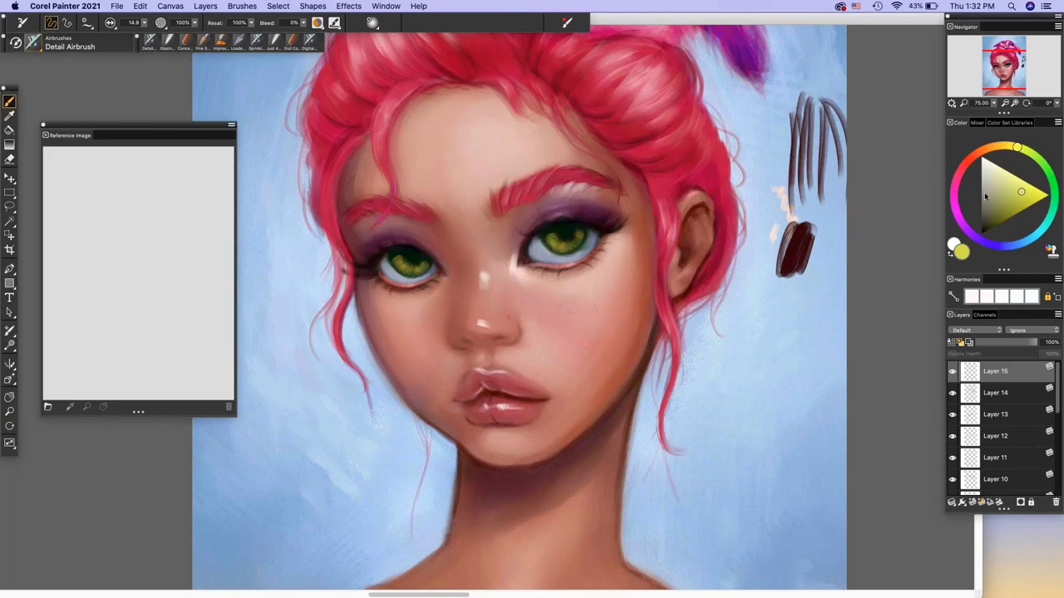
- Reduce the Detail Airbrush size to 8.4, add a new layer above Layer 15 and choose a very pale blue
{"action": "mouse_move", "coordinate": [1001, 202]}
{"action": "left_mouse_down"}
{"action": "mouse_move", "coordinate": [984, 190]}
{"action": "mouse_move", "coordinate": [988, 181]}
{"action": "left_mouse_up"}
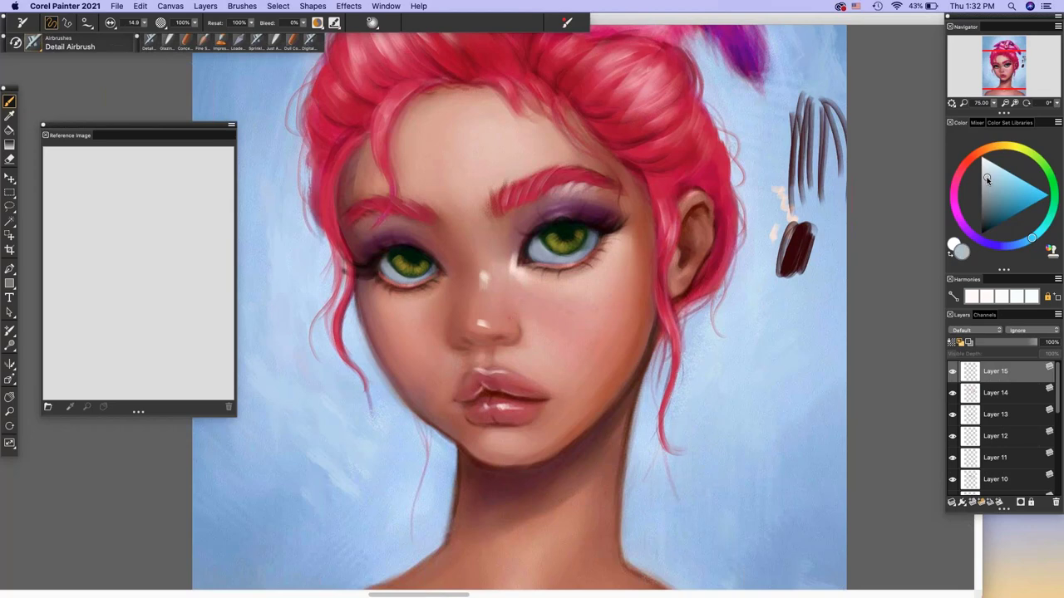
{"action": "key", "text": "bracketleft"}
{"action": "key", "text": "bracketleft"}
{"action": "key", "text": "bracketleft"}
{"action": "key", "text": "bracketleft"}
{"action": "key", "text": "bracketleft"}
{"action": "left_click", "coordinate": [975, 503]}
{"action": "left_click_drag", "start_coordinate": [992, 170], "coordinate": [987, 160]}
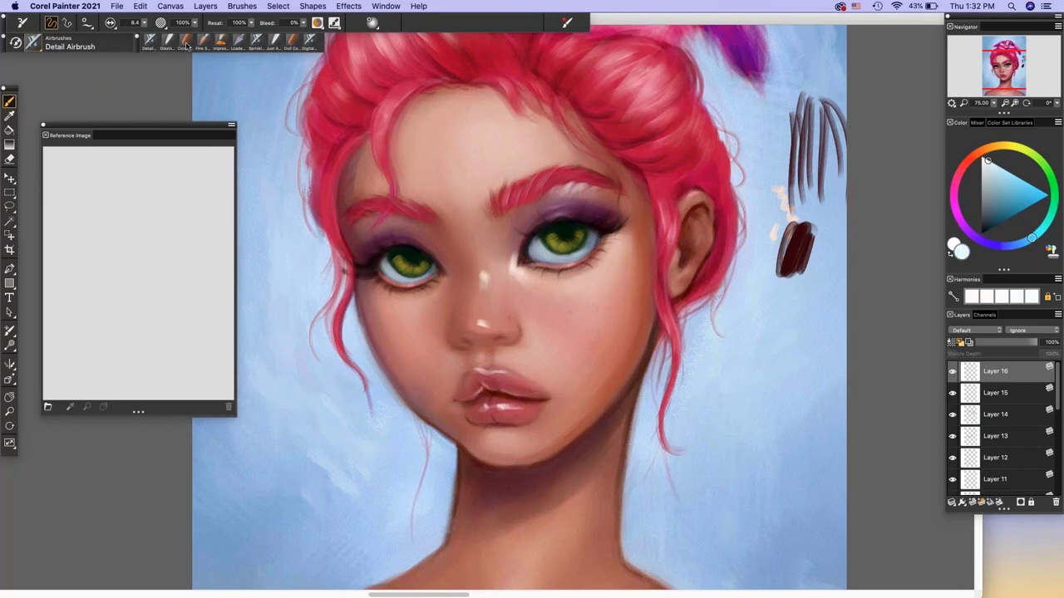
- Paint small pale-blue highlights in both eyes with the Concept Art Jitter Smooth brush at size 5.0
{"action": "left_click", "coordinate": [185, 47]}
{"action": "left_click", "coordinate": [103, 48]}
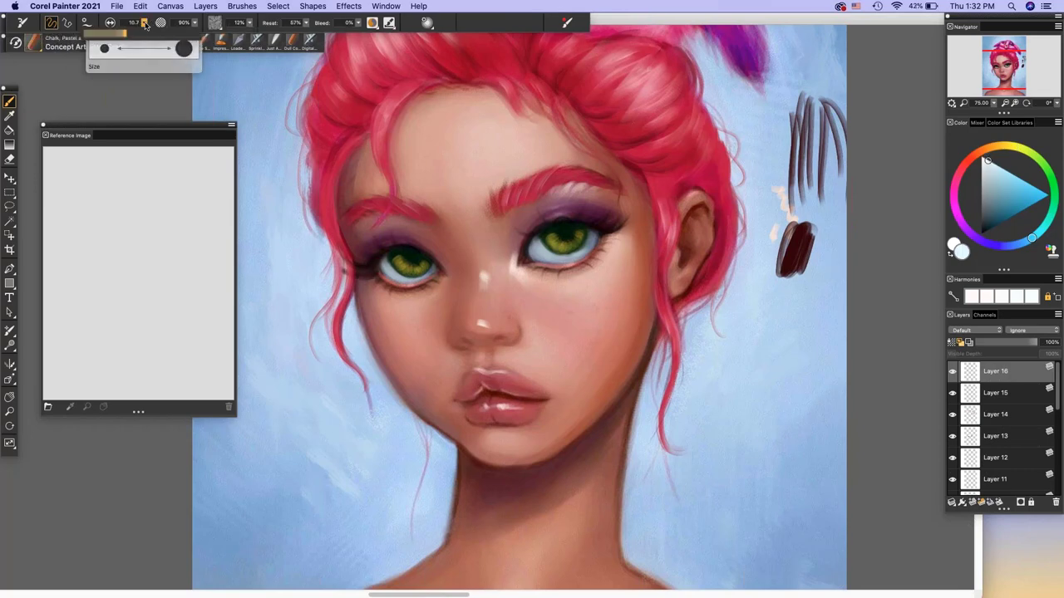
{"action": "left_click", "coordinate": [145, 23]}
{"action": "left_click_drag", "start_coordinate": [147, 25], "coordinate": [137, 47]}
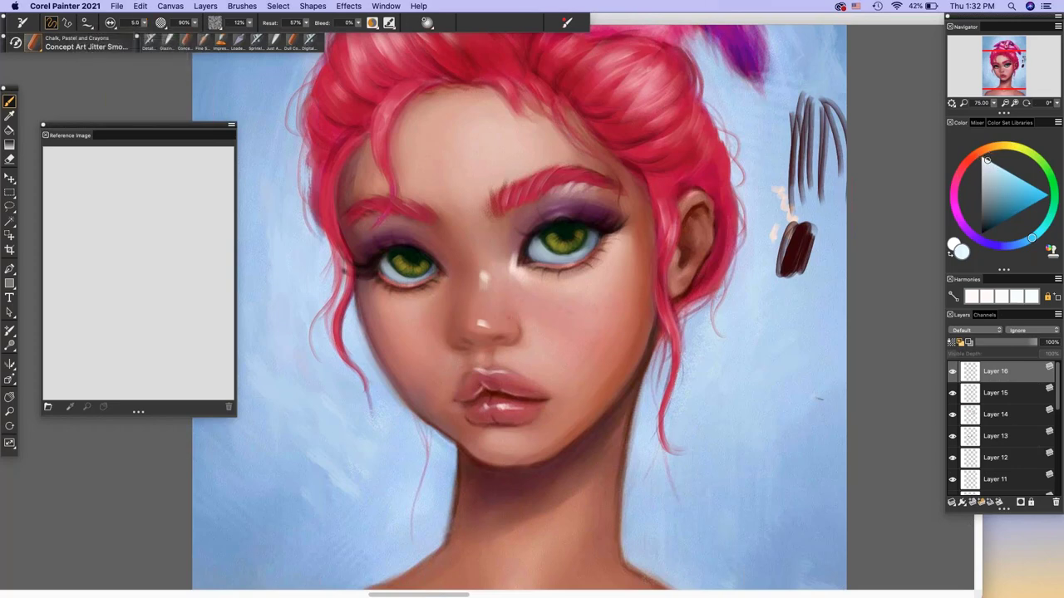
{"action": "left_click", "coordinate": [558, 237]}
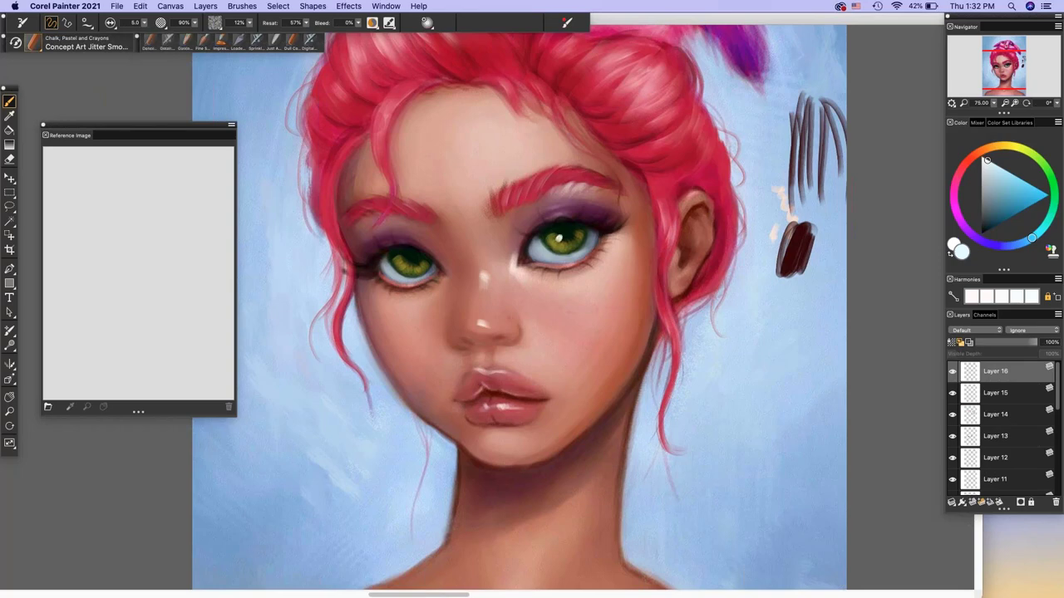
{"action": "left_click", "coordinate": [546, 248]}
{"action": "left_click", "coordinate": [405, 263]}
{"action": "left_click_drag", "start_coordinate": [399, 268], "coordinate": [396, 270]}
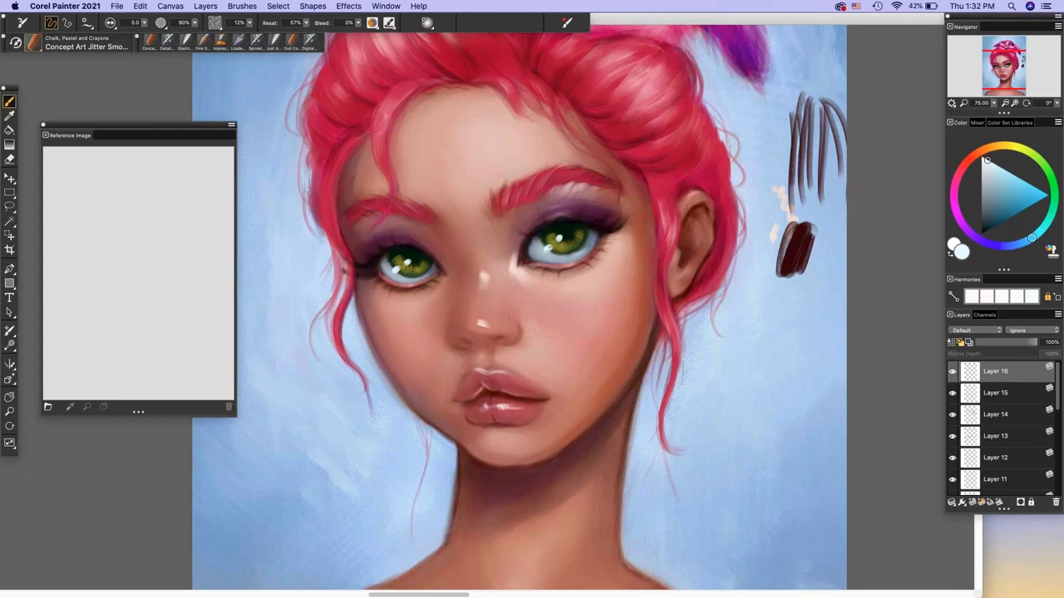
{"action": "left_click", "coordinate": [548, 248]}
- Pick a light pink colour and examine the eye highlights with more of the portrait in view
{"action": "left_click", "coordinate": [967, 166]}
{"action": "left_click", "coordinate": [1001, 170]}
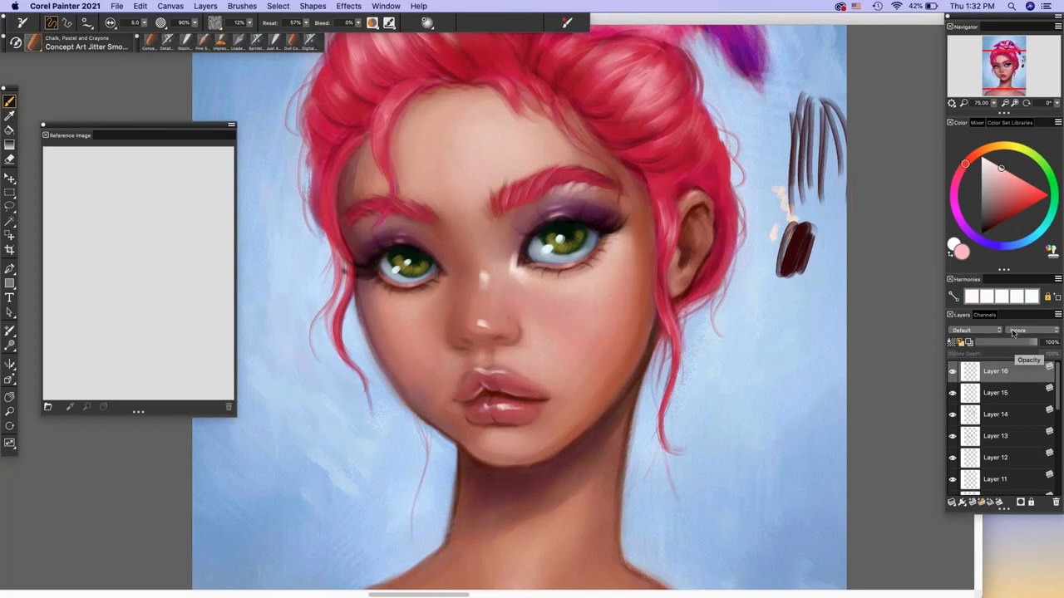
{"action": "left_click_drag", "start_coordinate": [1006, 76], "coordinate": [1006, 93]}
{"action": "left_click", "coordinate": [1005, 103]}
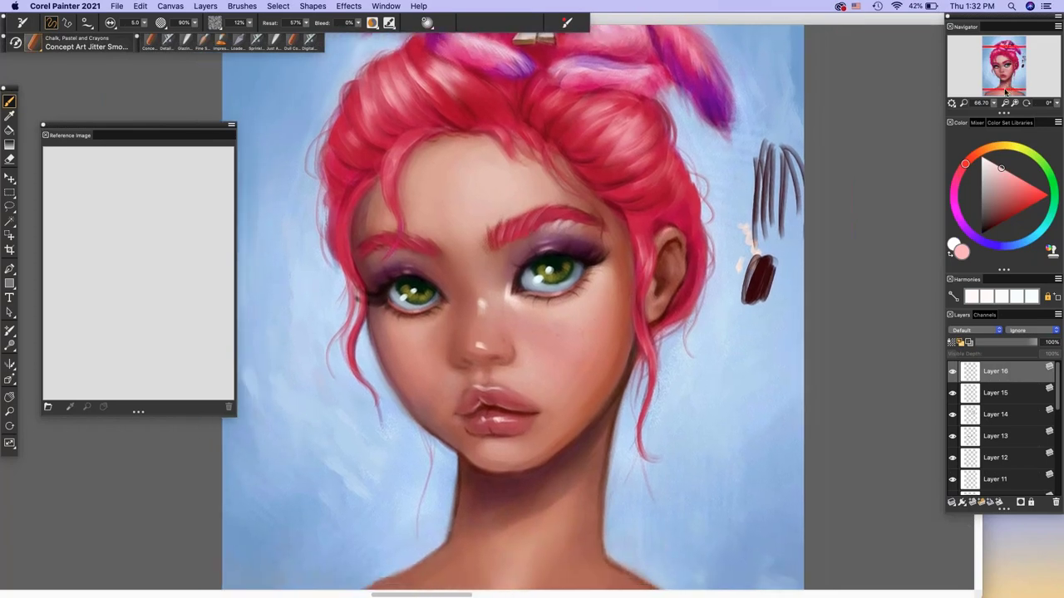
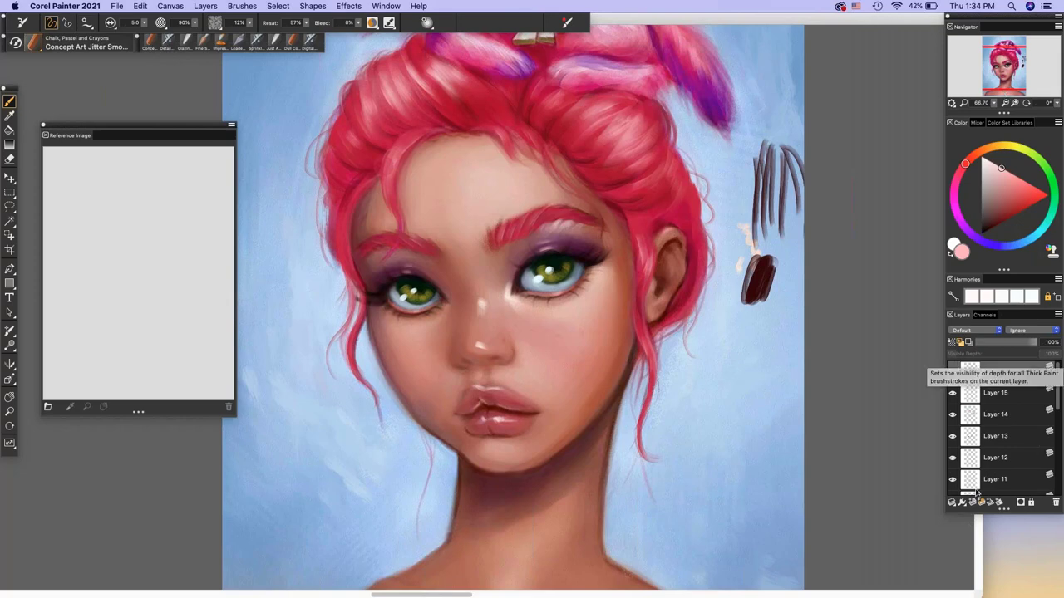
- Add a new layer above Layer 16 and paint an orange-brown test patch on the background with brush size 88.3
{"action": "left_click", "coordinate": [972, 502]}
{"action": "left_click", "coordinate": [987, 148]}
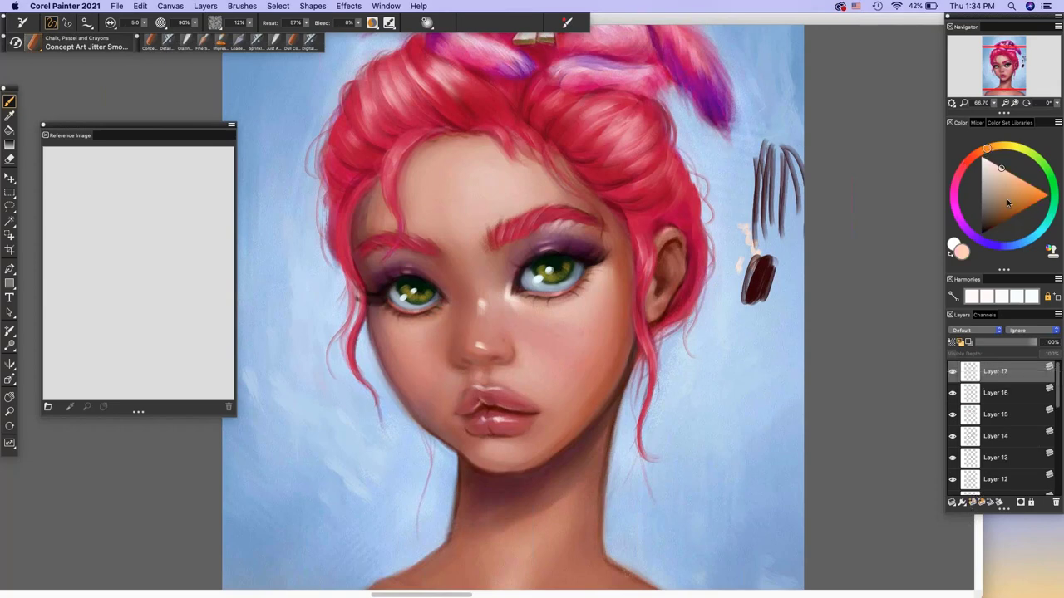
{"action": "left_click", "coordinate": [1020, 200]}
{"action": "left_click", "coordinate": [143, 23]}
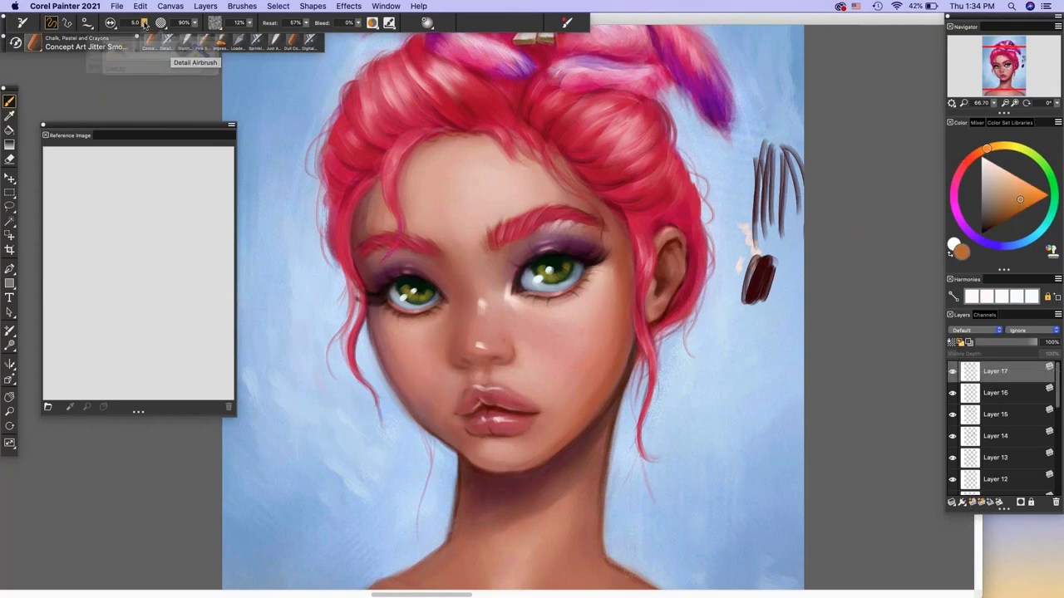
{"action": "left_click", "coordinate": [158, 36]}
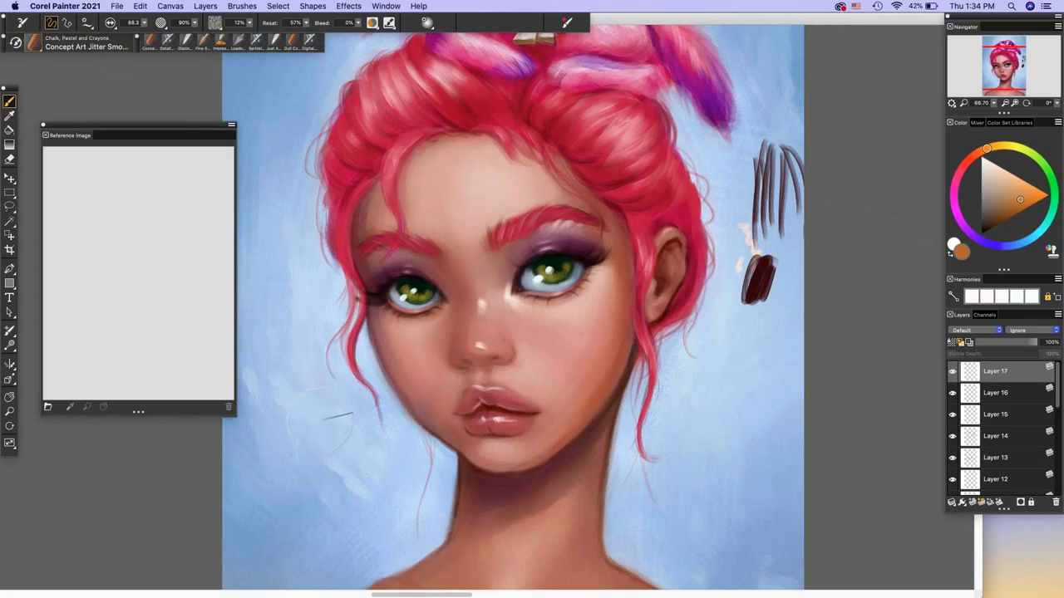
{"action": "mouse_move", "coordinate": [322, 421]}
{"action": "left_mouse_down"}
{"action": "mouse_move", "coordinate": [314, 436]}
{"action": "mouse_move", "coordinate": [327, 480]}
{"action": "mouse_move", "coordinate": [362, 466]}
{"action": "mouse_move", "coordinate": [295, 517]}
{"action": "mouse_move", "coordinate": [291, 374]}
{"action": "mouse_move", "coordinate": [326, 431]}
{"action": "left_mouse_up"}
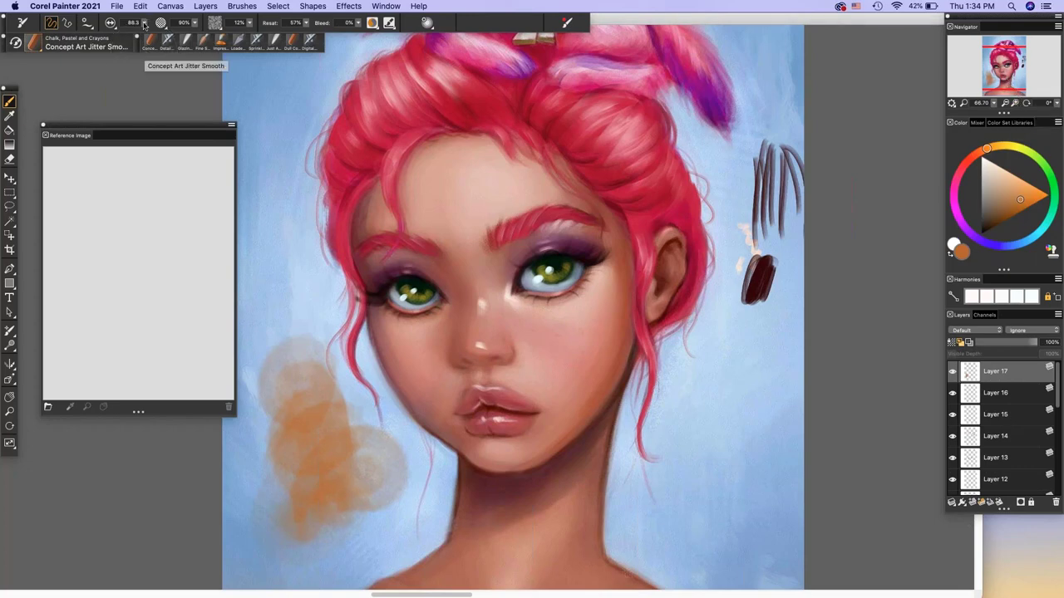
- Set the brush size to 16.7 and delete the layer holding the orange-brown test patch
{"action": "left_click", "coordinate": [144, 22]}
{"action": "left_click", "coordinate": [108, 46]}
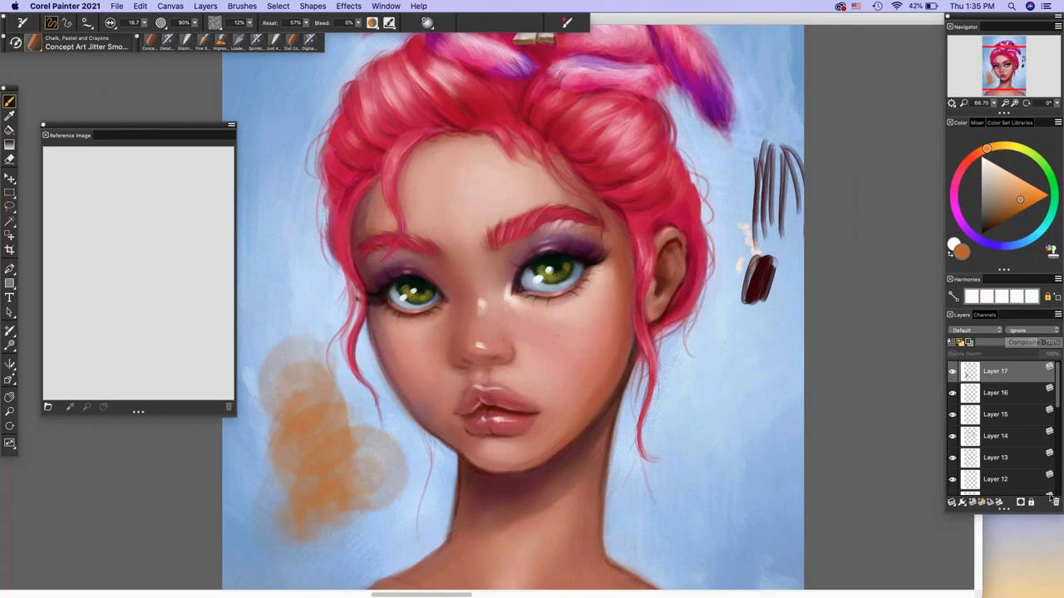
{"action": "left_click", "coordinate": [1055, 503]}
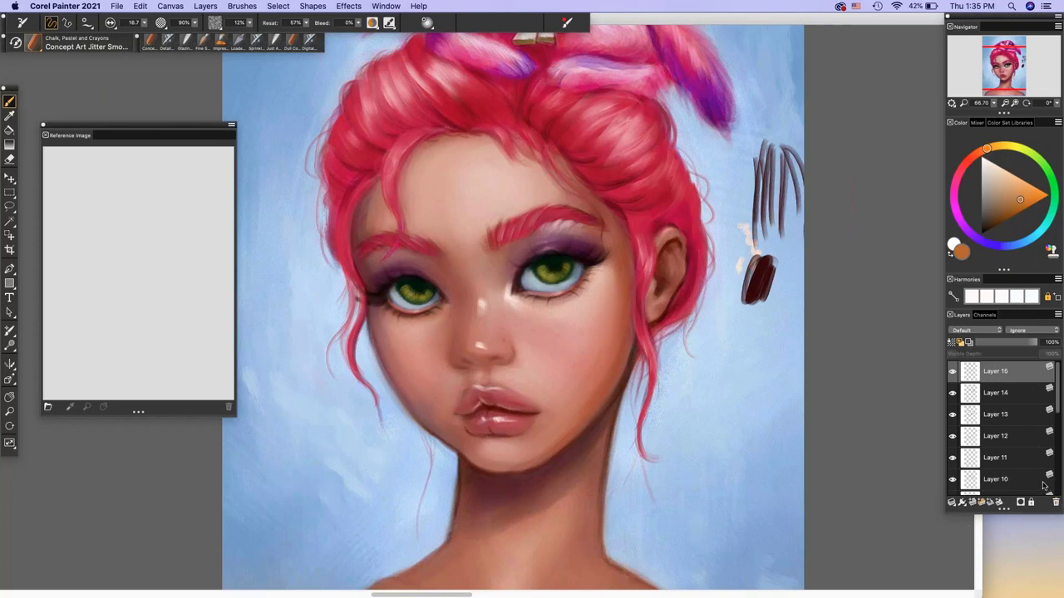
- Select all layers from Layer 16 down to Layer 1, hide them, and make the Canvas active
{"action": "left_click", "coordinate": [205, 7]}
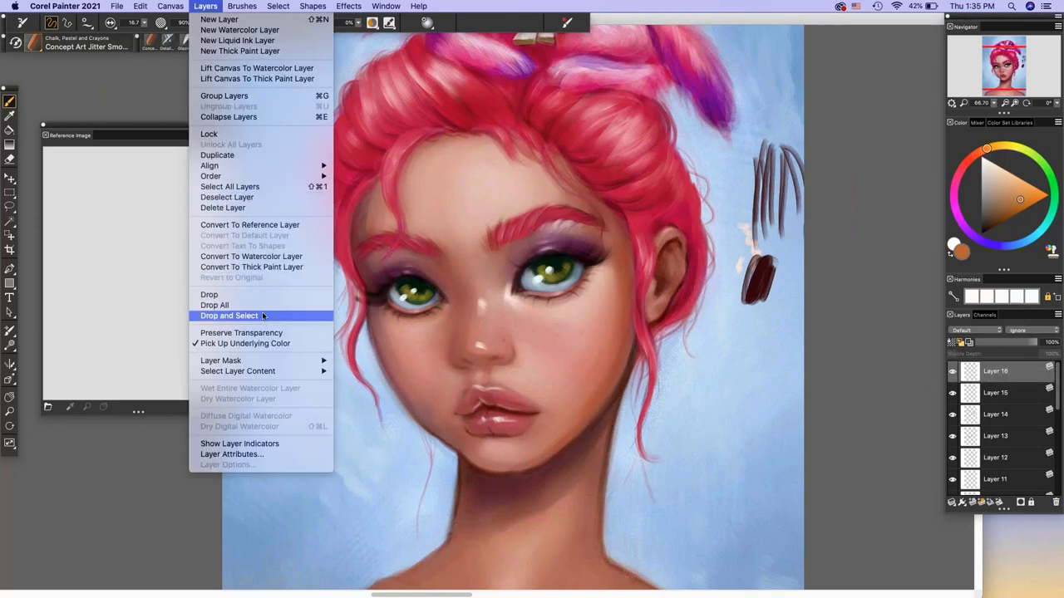
{"action": "left_click", "coordinate": [1002, 369]}
{"action": "scroll", "coordinate": [1033, 457], "scroll_direction": "down", "scroll_amount": 5}
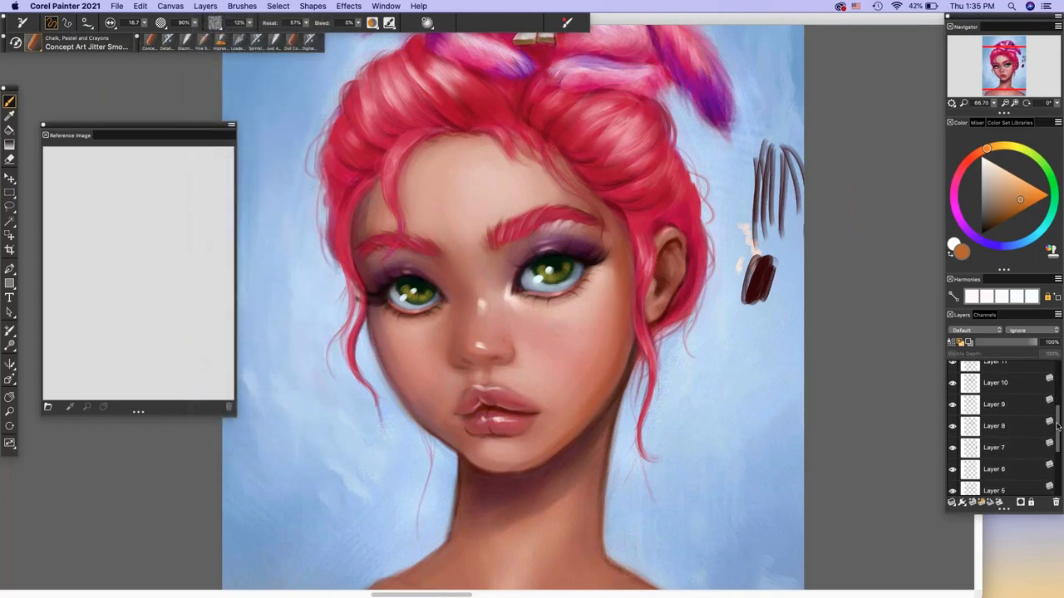
{"action": "left_click_drag", "start_coordinate": [1057, 427], "coordinate": [1057, 480]}
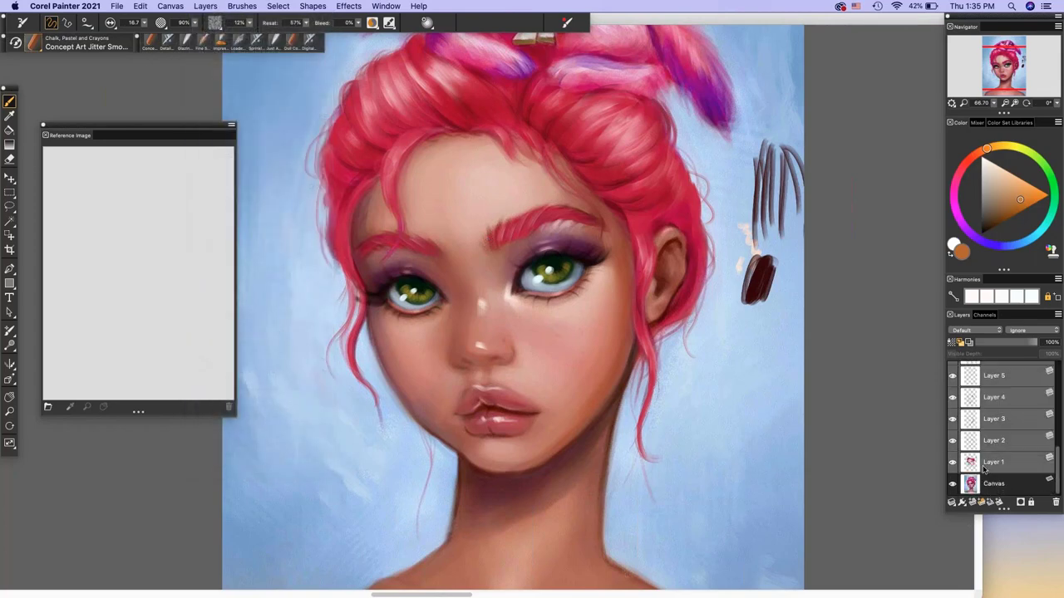
{"action": "left_click", "coordinate": [1021, 485]}
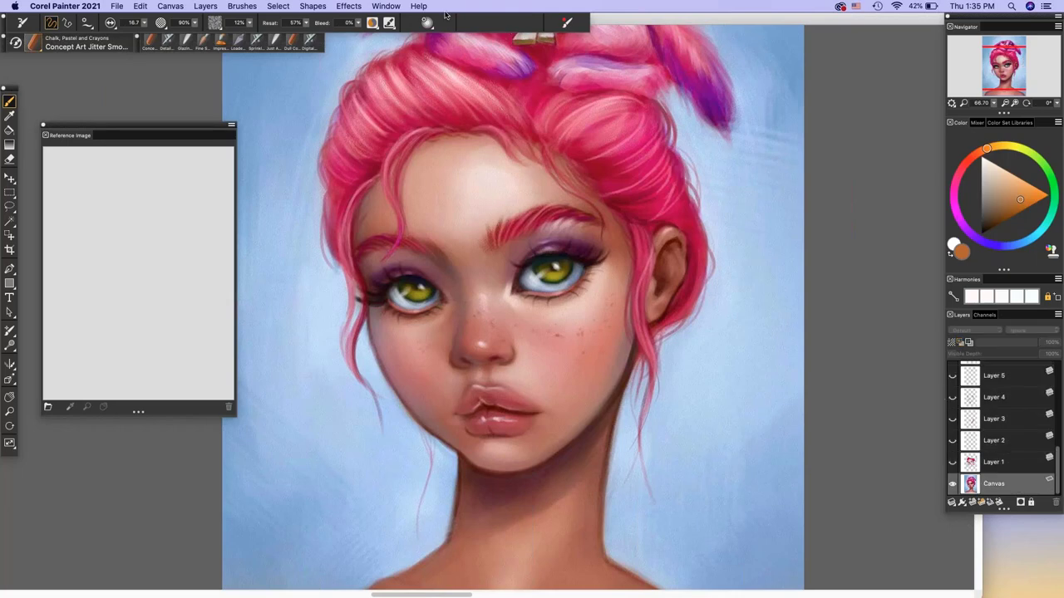
- Apply a Paper surface texture to the Canvas with the amount set to 23%
{"action": "left_click", "coordinate": [359, 6]}
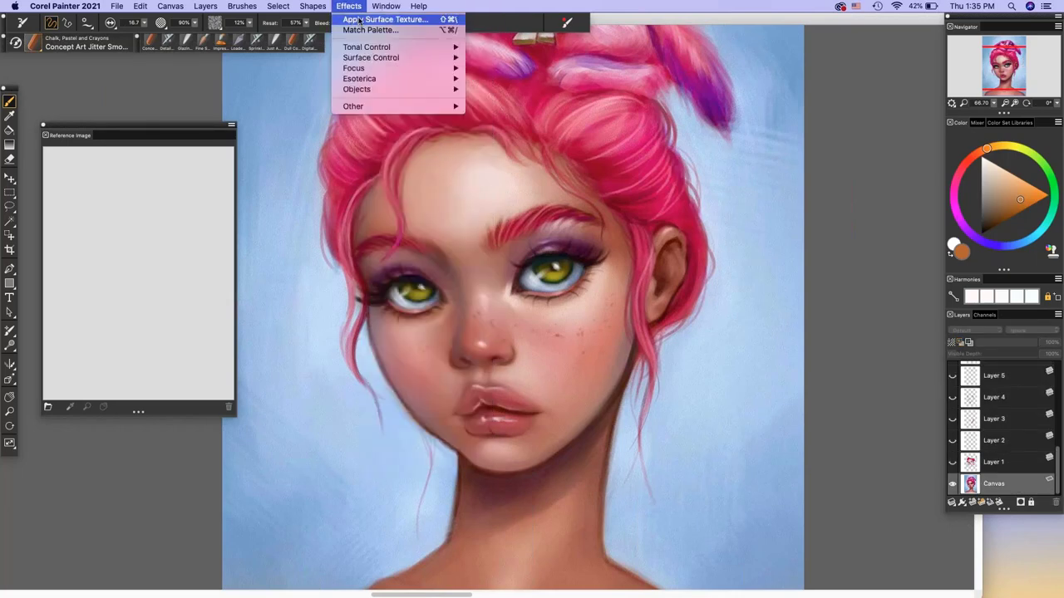
{"action": "left_click", "coordinate": [358, 20]}
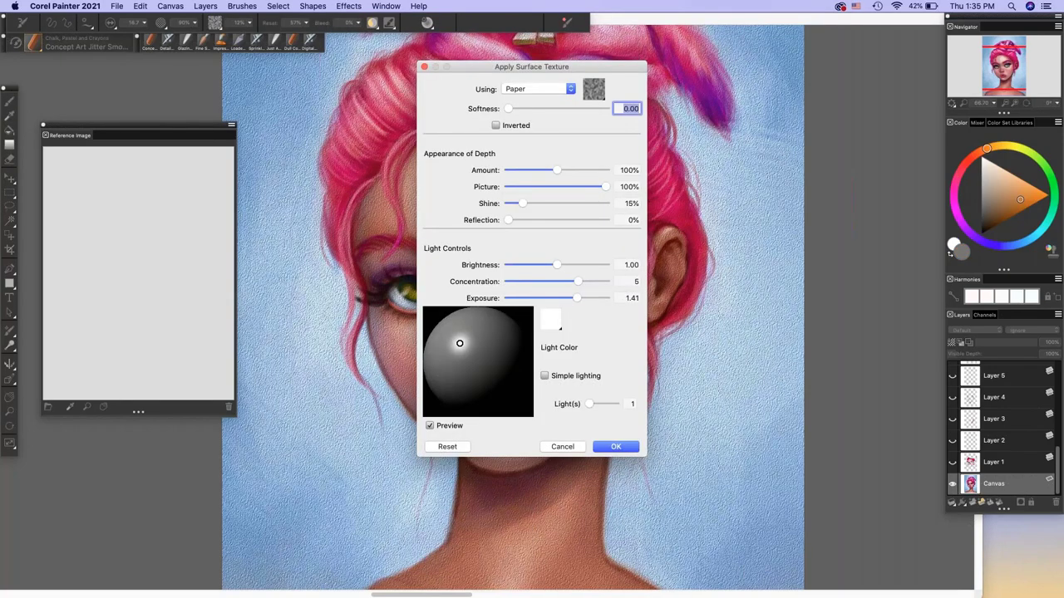
{"action": "left_click_drag", "start_coordinate": [638, 73], "coordinate": [967, 91]}
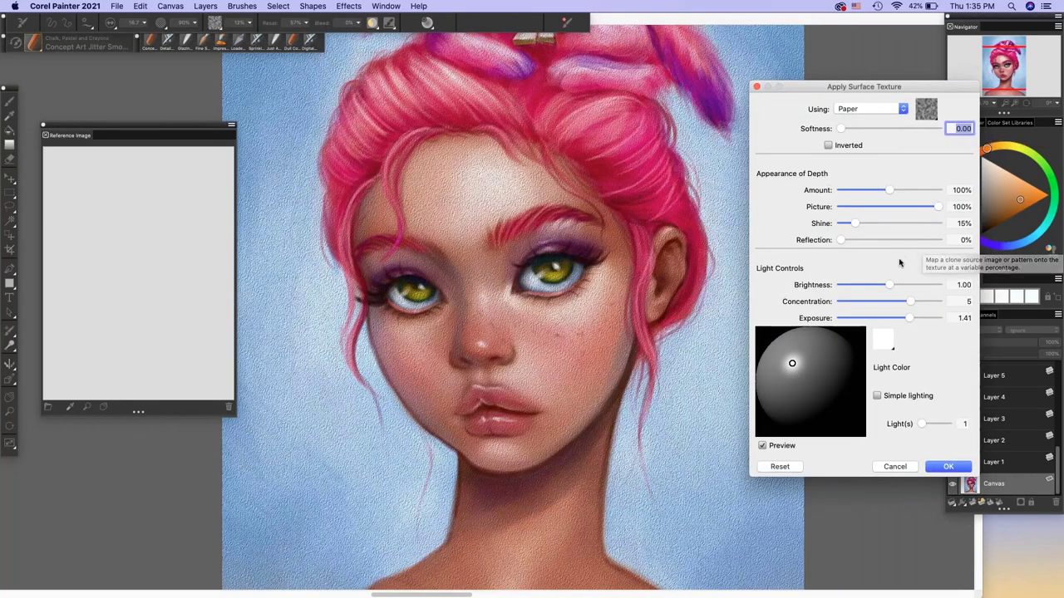
{"action": "left_click", "coordinate": [858, 191]}
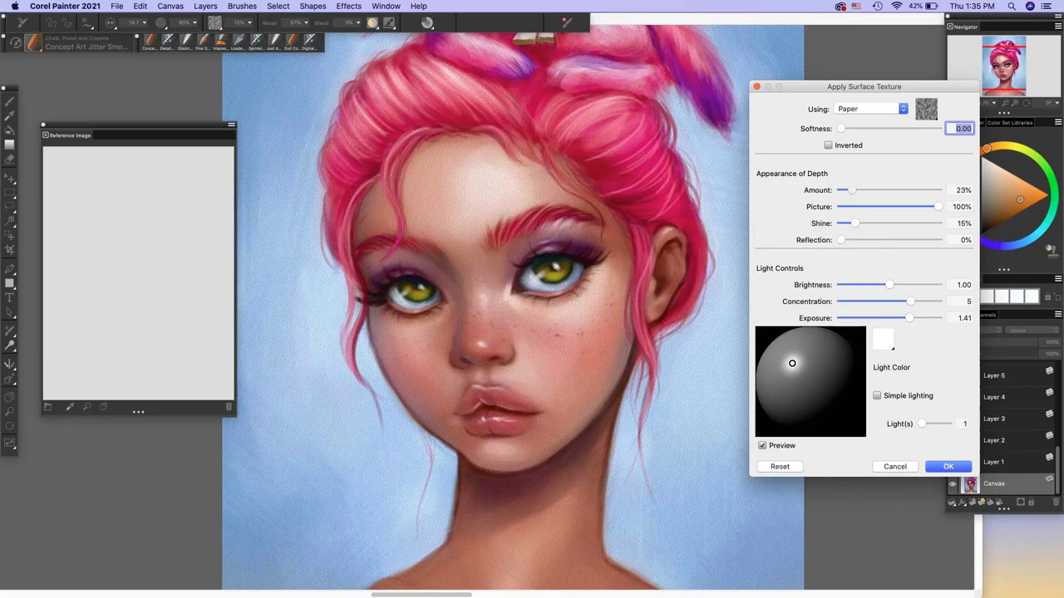
{"action": "left_click_drag", "start_coordinate": [857, 190], "coordinate": [851, 191]}
{"action": "left_click", "coordinate": [948, 467]}
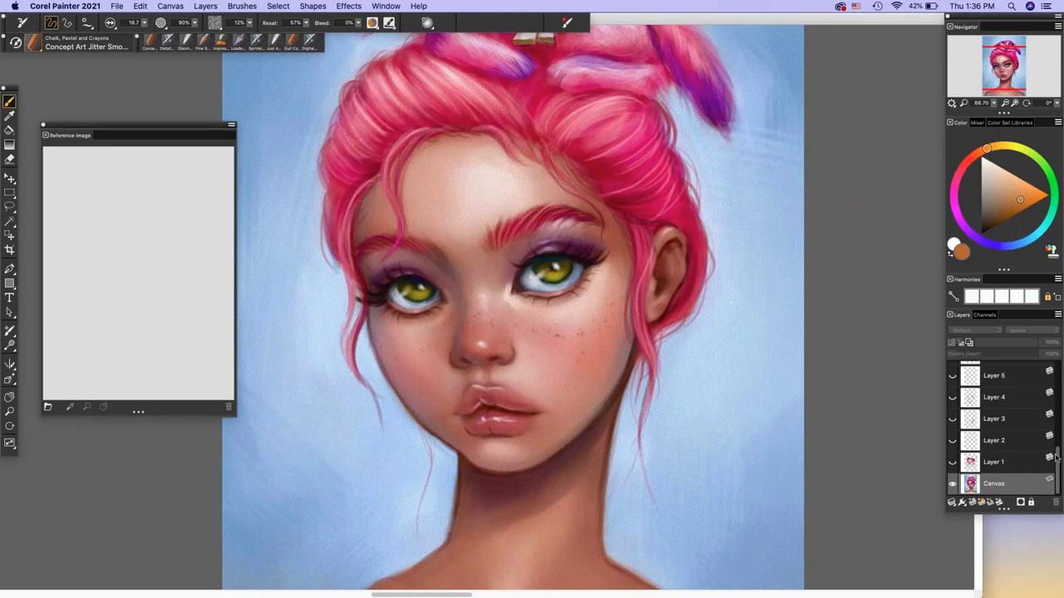
- Select Layer 1 through Layer 16 and make them all visible again
{"action": "left_click", "coordinate": [1027, 461]}
{"action": "left_click_drag", "start_coordinate": [1058, 457], "coordinate": [1054, 356]}
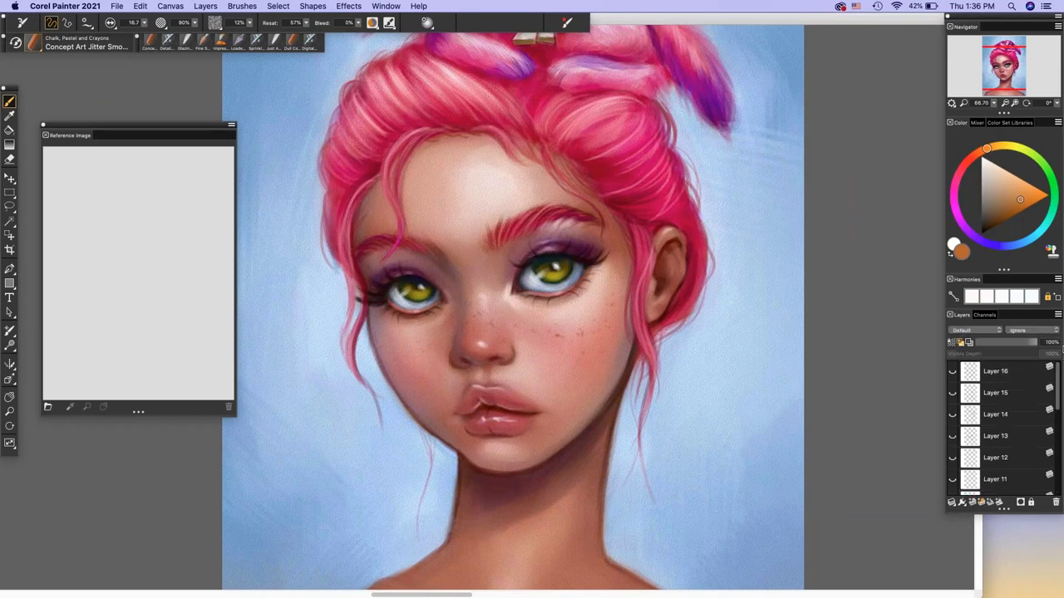
{"action": "left_click", "coordinate": [1022, 371], "text": "shift"}
{"action": "left_click", "coordinate": [954, 372]}
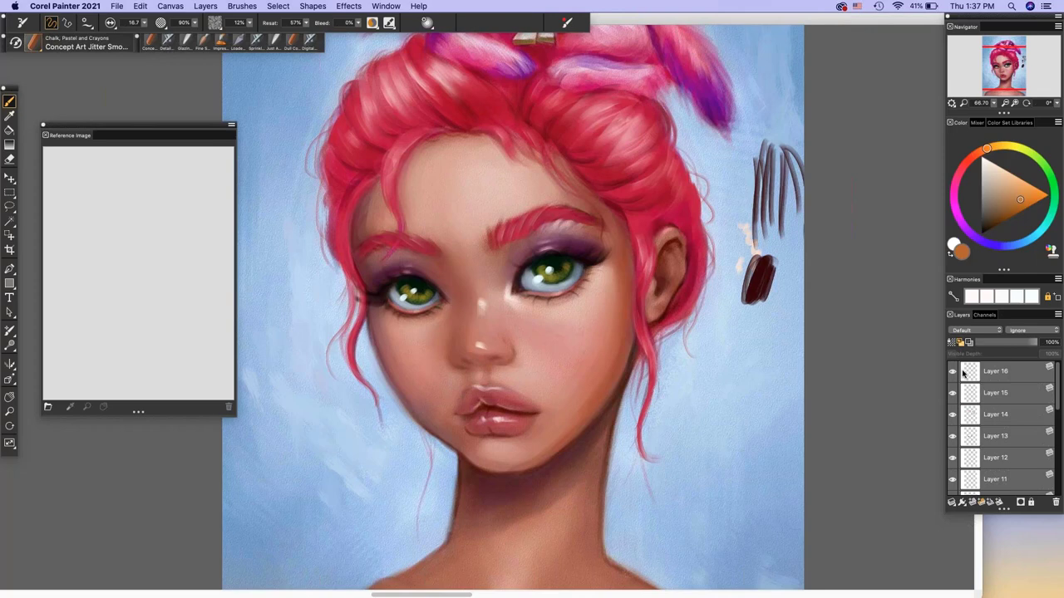
- Examine the composite methods available for the layers
{"action": "left_click", "coordinate": [973, 502]}
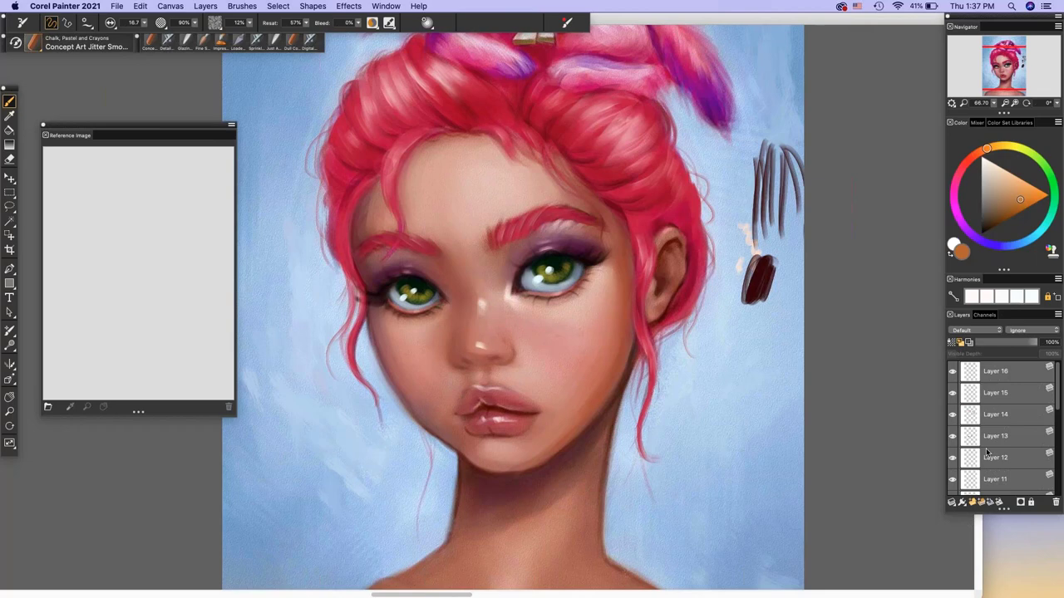
{"action": "left_click", "coordinate": [983, 332]}
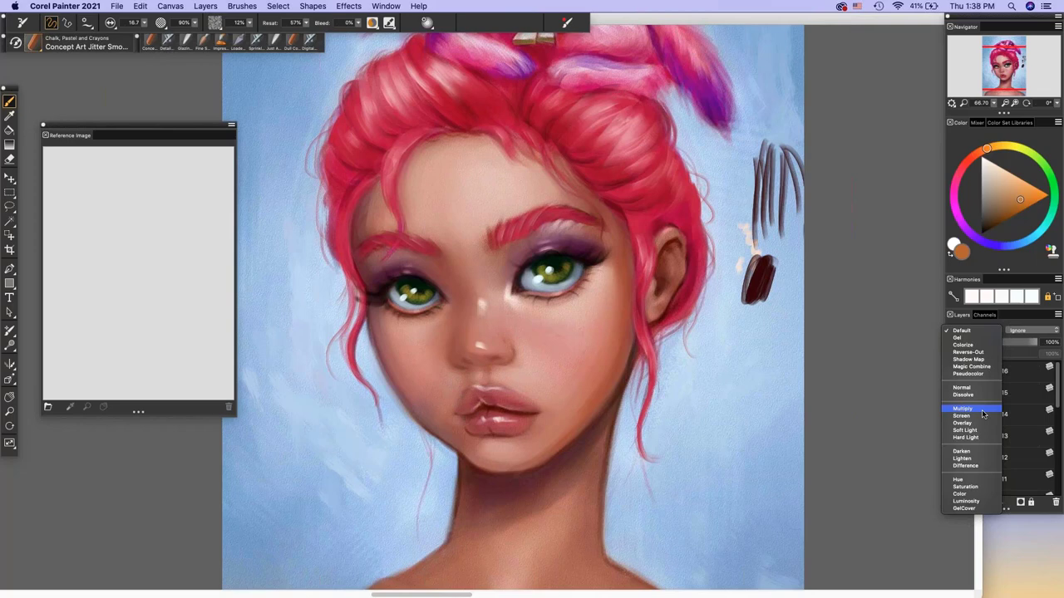
{"action": "left_click", "coordinate": [1004, 106]}
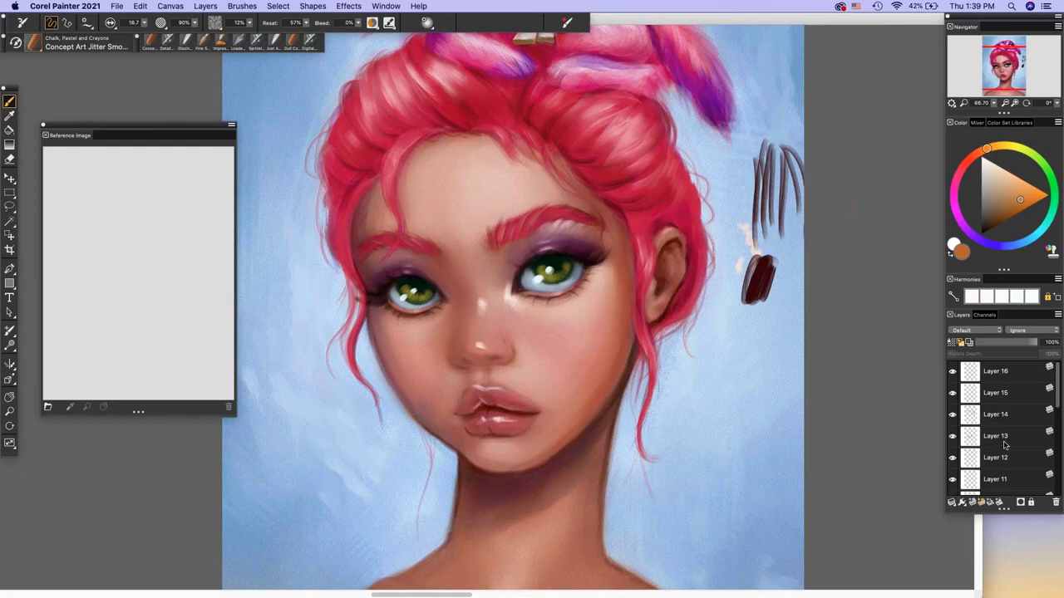
- Make Layer 16 active, pick a very dark red, and set the brush size to 6.8
{"action": "left_click", "coordinate": [1012, 373]}
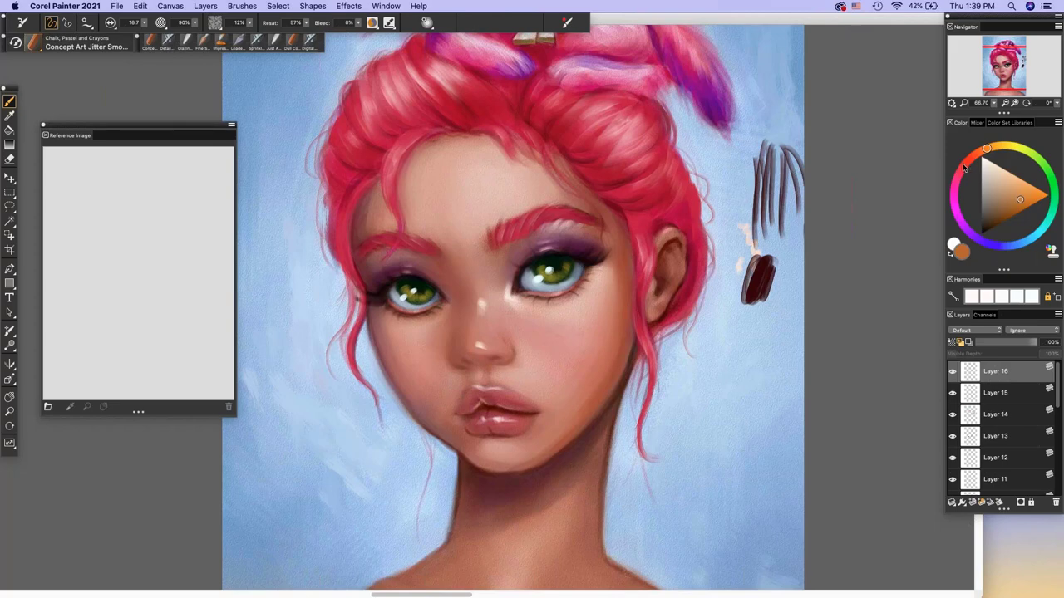
{"action": "left_click", "coordinate": [964, 165]}
{"action": "left_click", "coordinate": [991, 227]}
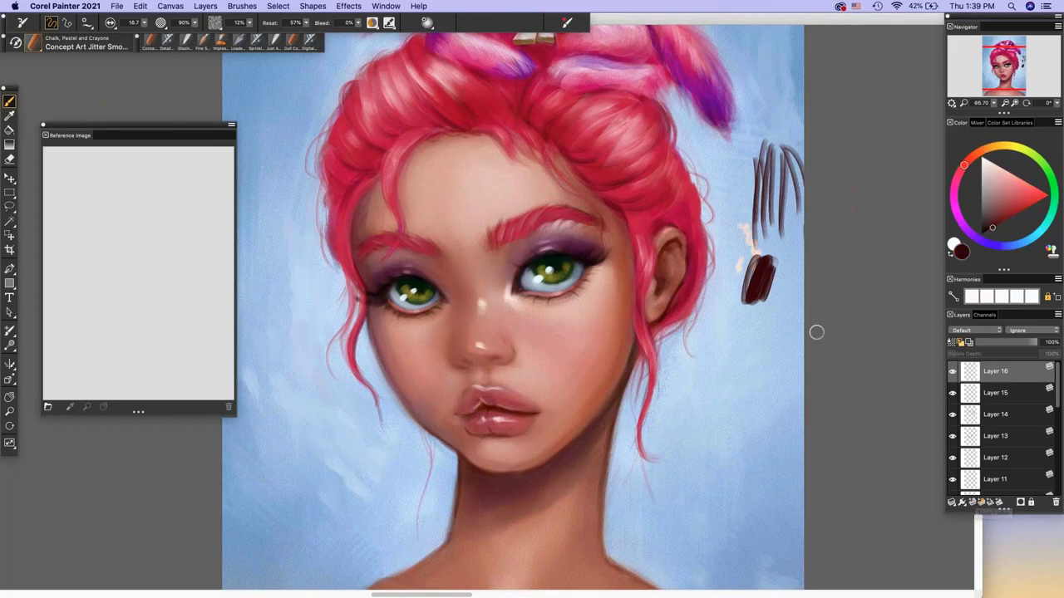
{"action": "left_click", "coordinate": [143, 23]}
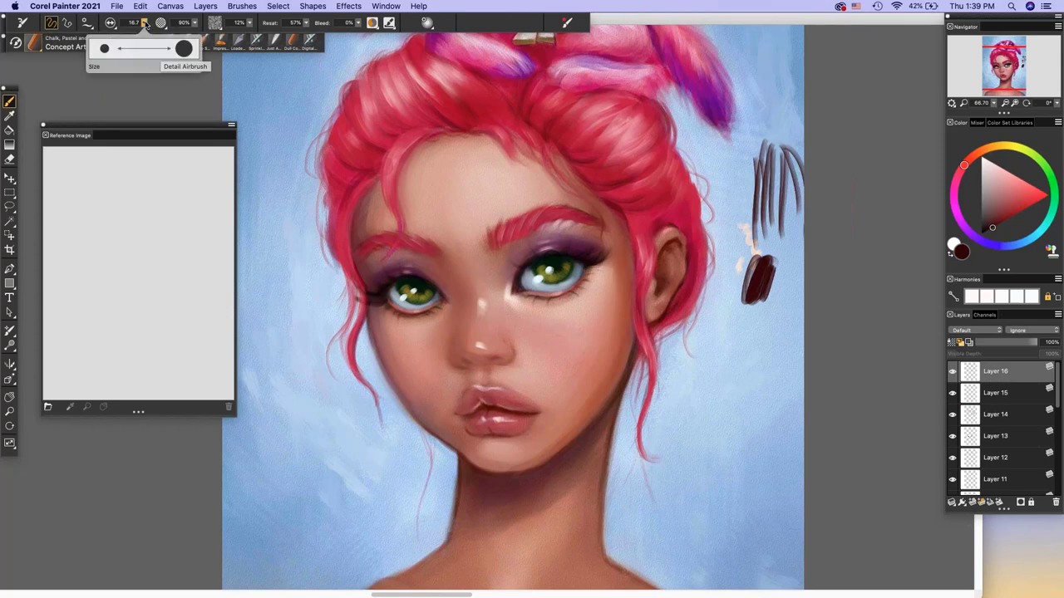
{"action": "left_click", "coordinate": [119, 48]}
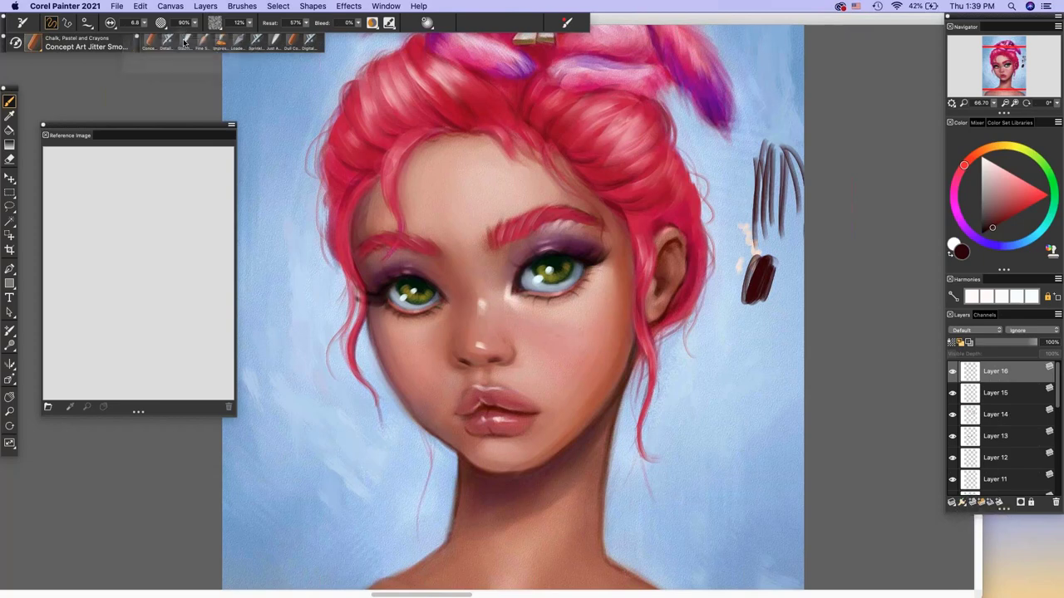
{"action": "left_click", "coordinate": [953, 503]}
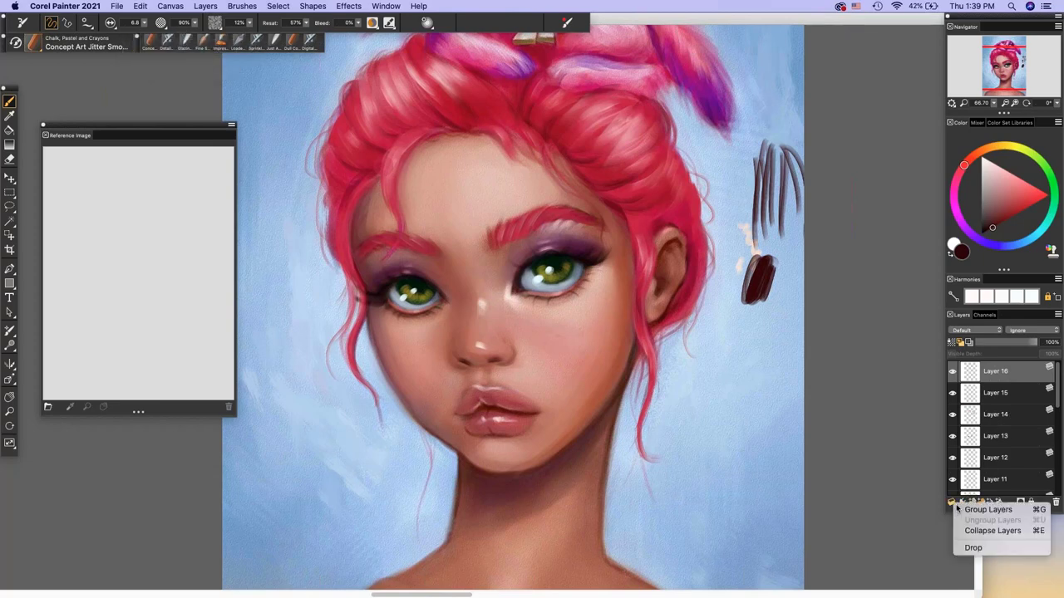
{"action": "left_click", "coordinate": [1024, 485]}
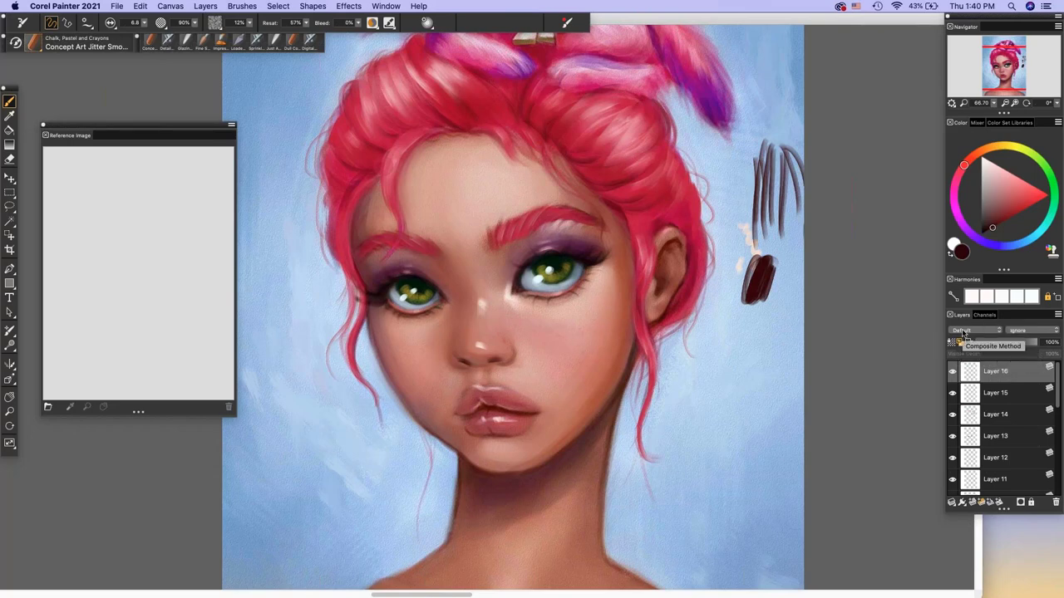
- Switch to the Glazing Blender at size 51.5 and look through the layer stack
{"action": "left_click", "coordinate": [189, 42]}
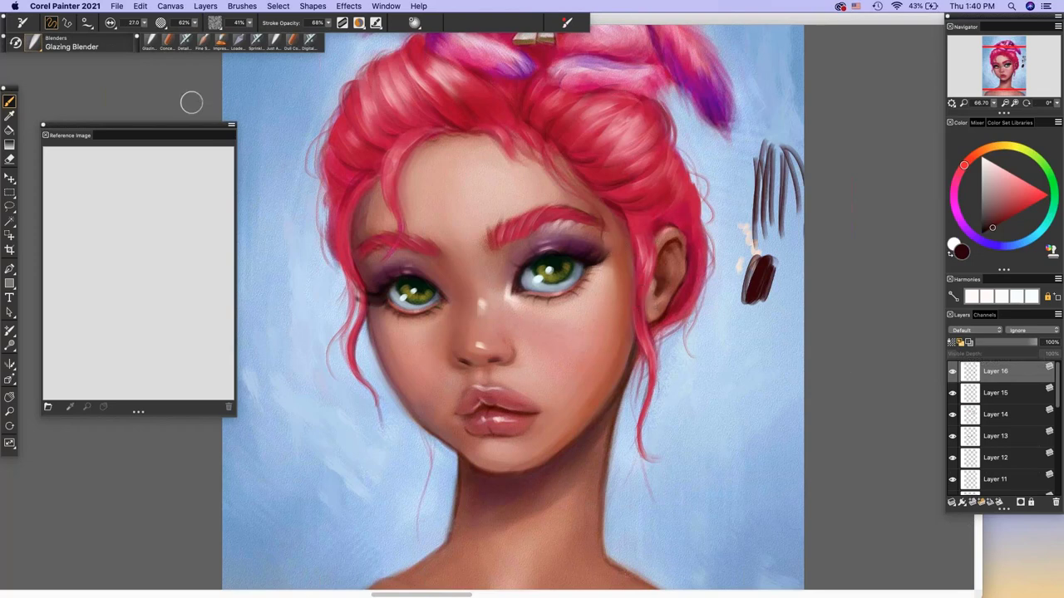
{"action": "left_click", "coordinate": [144, 24]}
{"action": "left_click", "coordinate": [108, 47]}
{"action": "left_click_drag", "start_coordinate": [1060, 383], "coordinate": [1048, 453]}
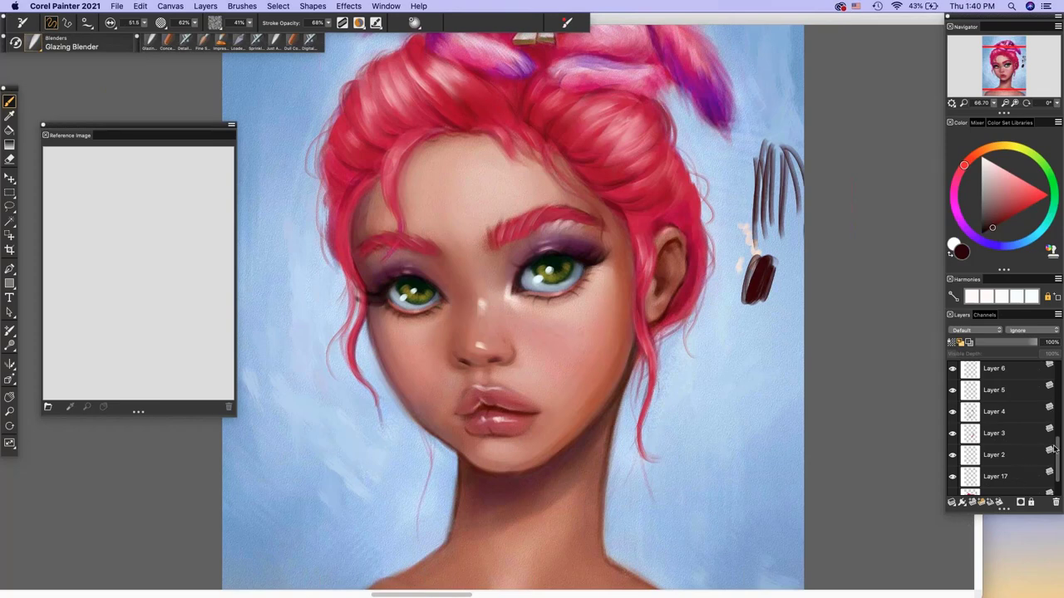
{"action": "left_click_drag", "start_coordinate": [1055, 450], "coordinate": [1053, 376]}
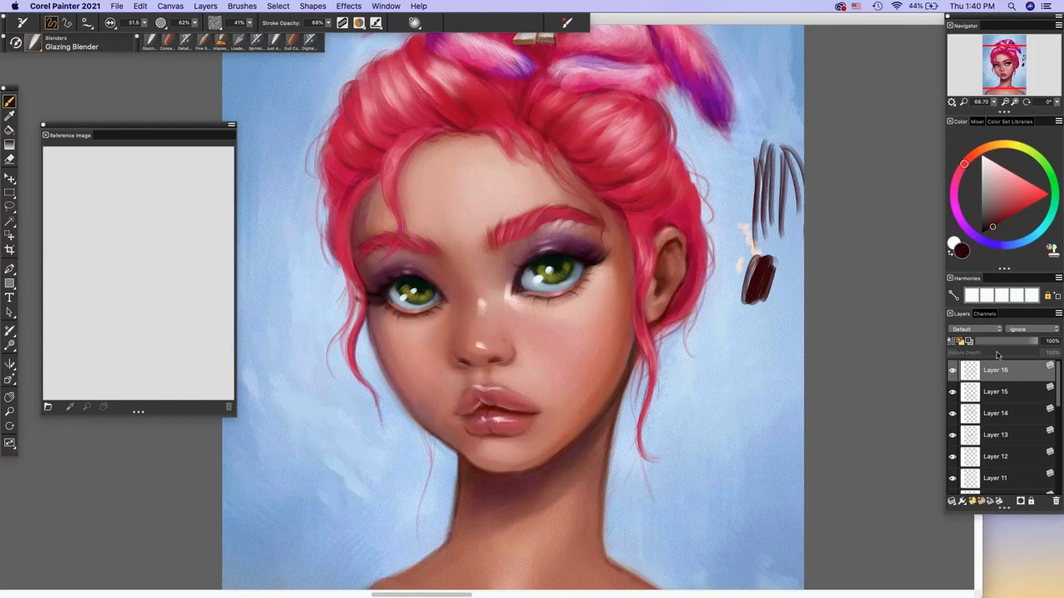
- Darken the red paint colour, set the Glazing Blender size to 21.5, and look at the colour Mixer
{"action": "left_click", "coordinate": [990, 227]}
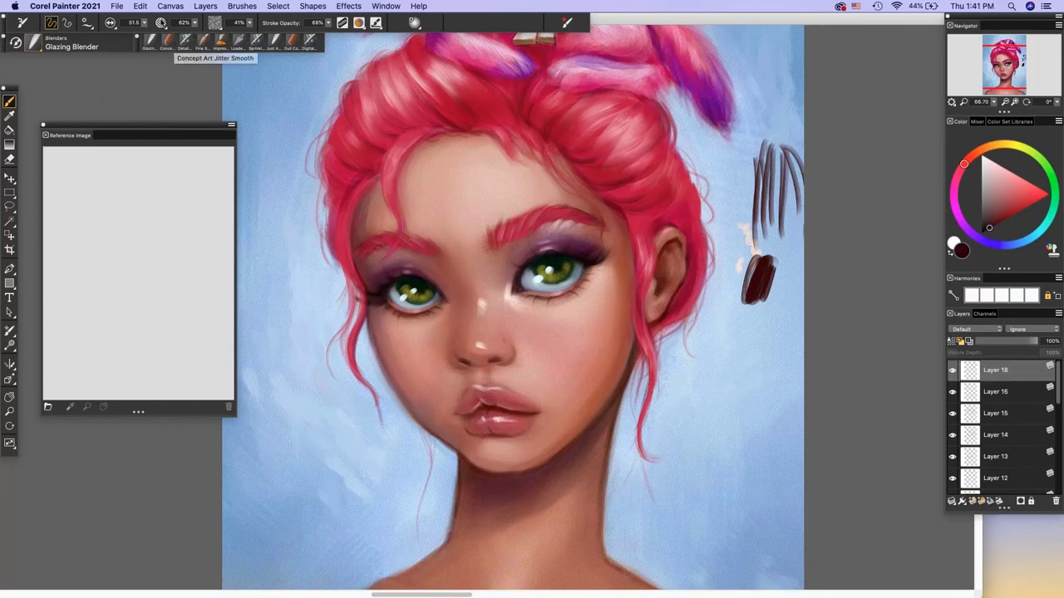
{"action": "left_click_drag", "start_coordinate": [146, 23], "coordinate": [122, 23]}
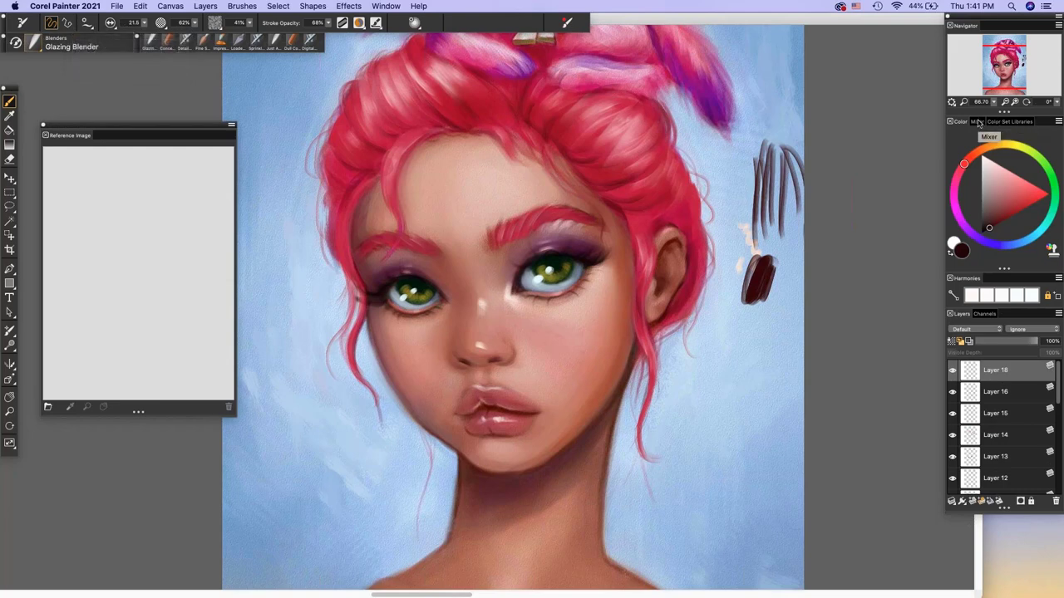
{"action": "left_click", "coordinate": [1005, 122]}
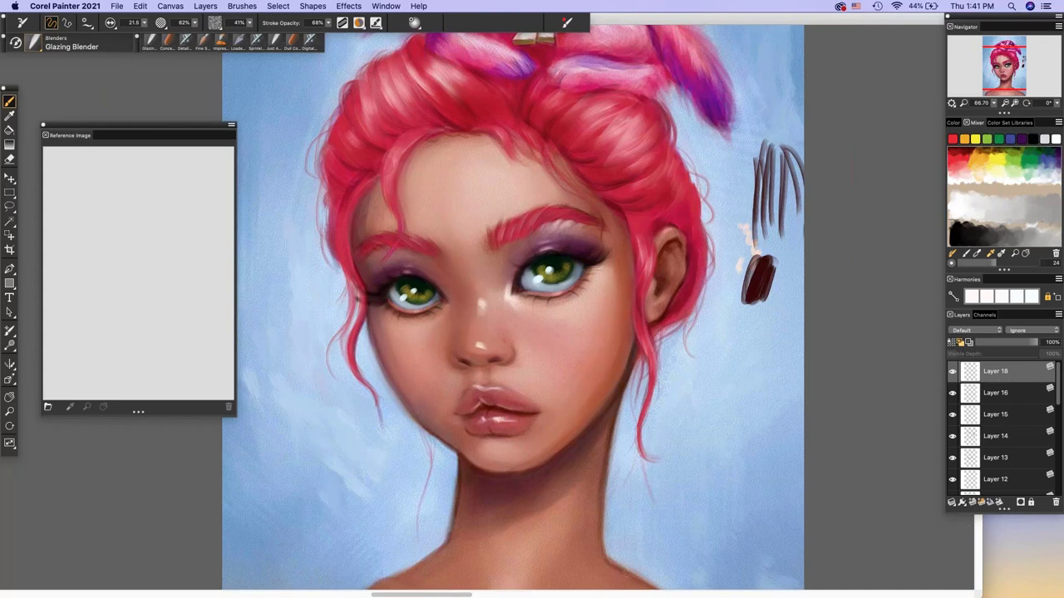
{"action": "left_click", "coordinate": [958, 122]}
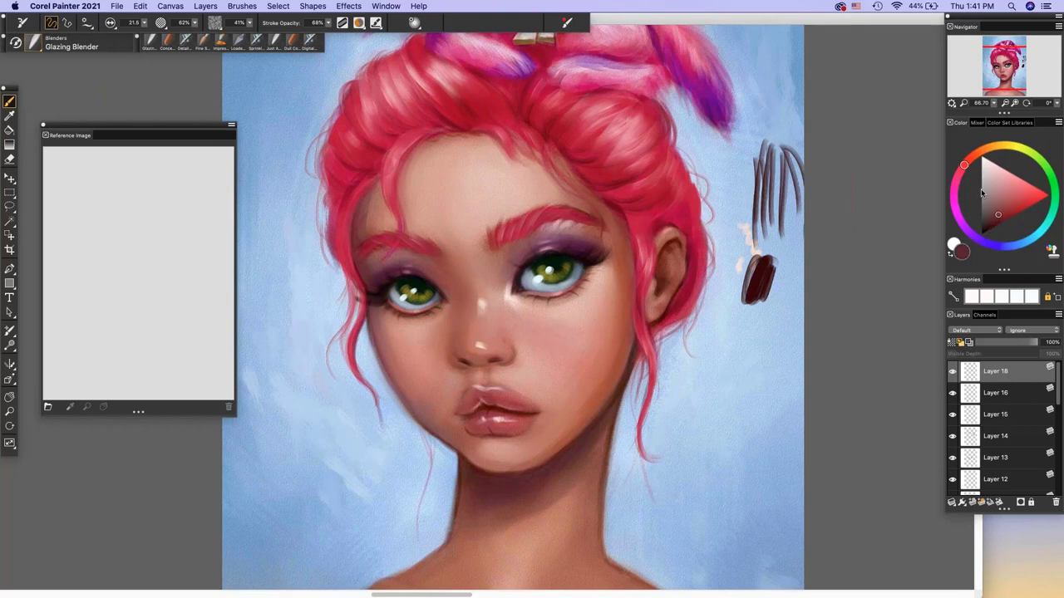
{"action": "left_click", "coordinate": [978, 123]}
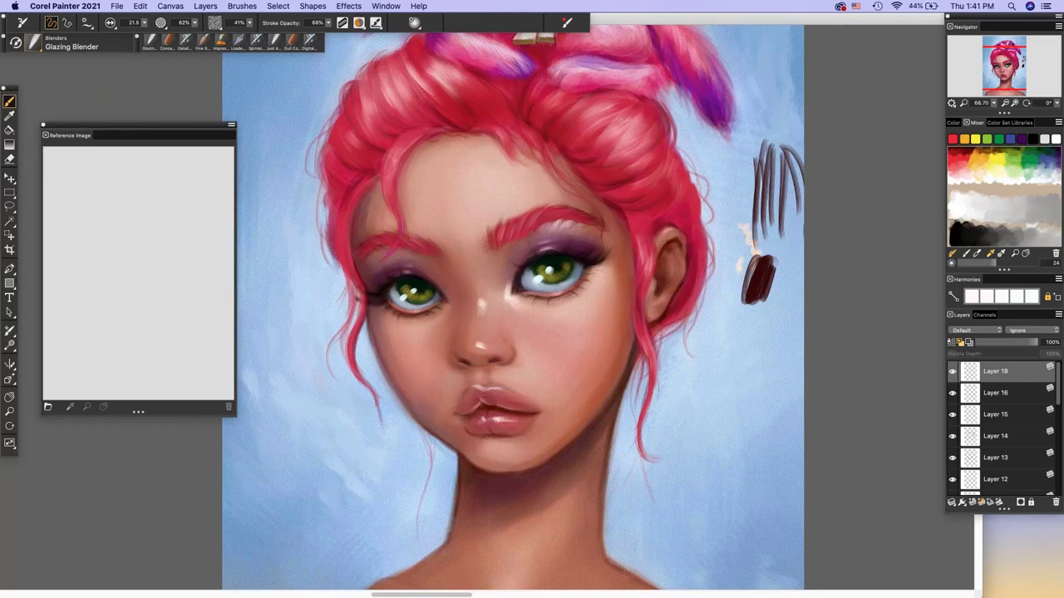
{"action": "left_click", "coordinate": [959, 123]}
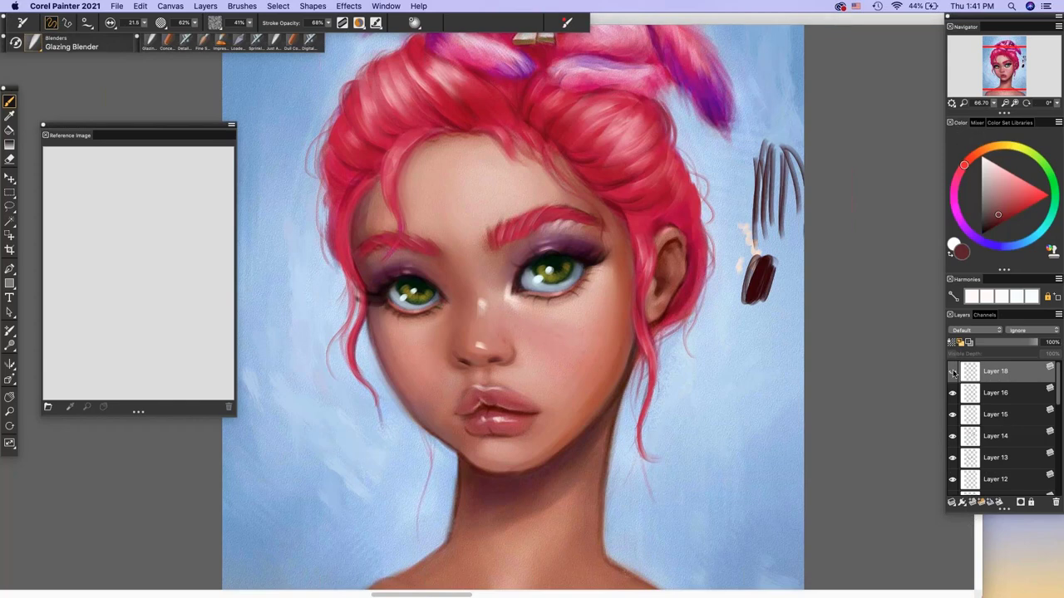
- Switch to the Concept Art Jitter Smooth brush with black and add a new layer above Layer 18
{"action": "left_click_drag", "start_coordinate": [995, 218], "coordinate": [982, 235]}
{"action": "left_click", "coordinate": [172, 40]}
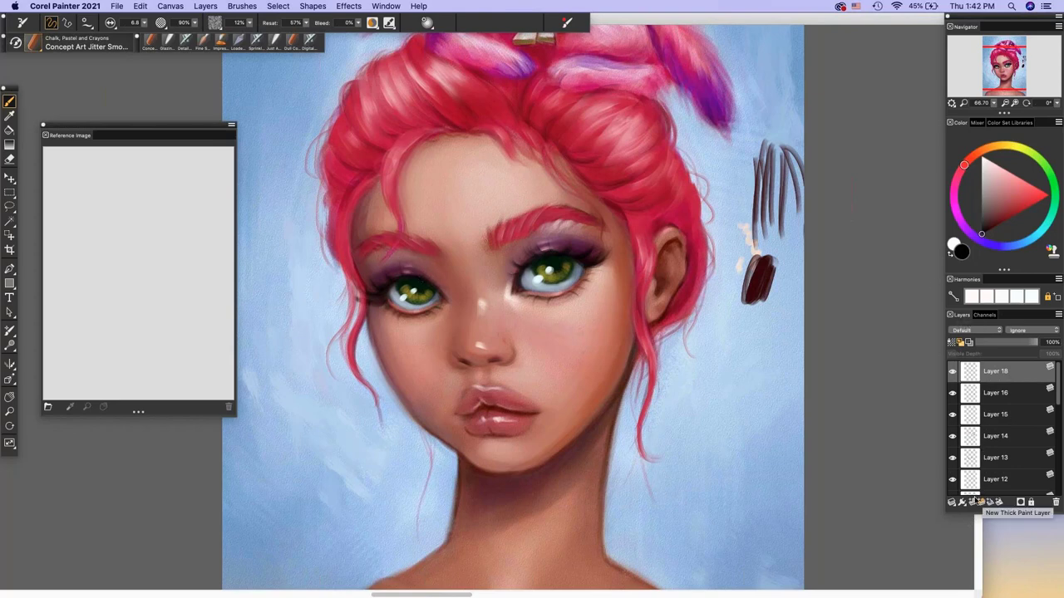
{"action": "left_click", "coordinate": [980, 502]}
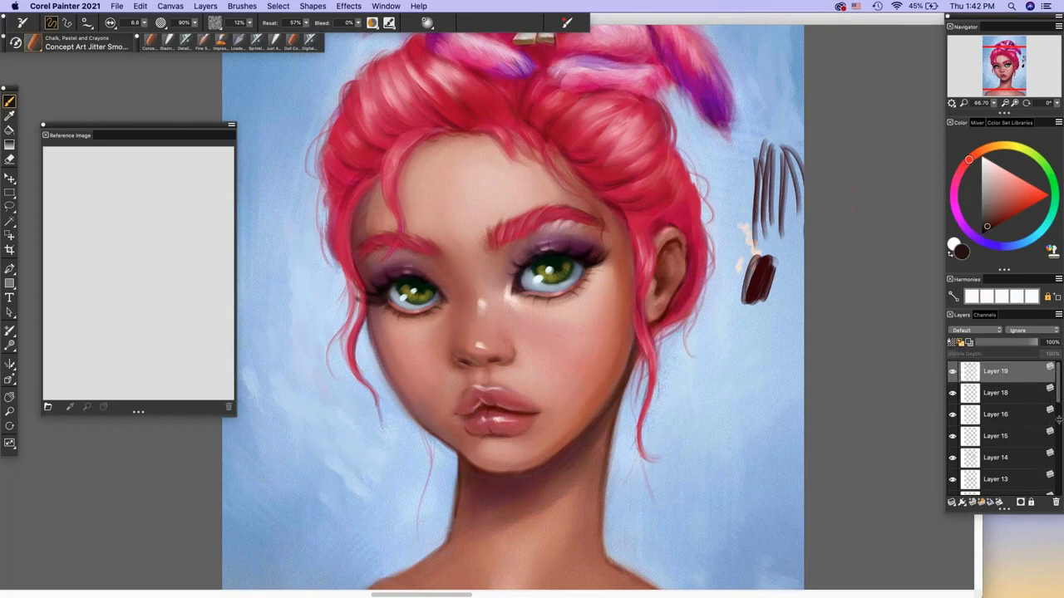
{"action": "left_click_drag", "start_coordinate": [1059, 400], "coordinate": [1060, 404]}
{"action": "scroll", "coordinate": [1059, 405], "scroll_direction": "down", "scroll_amount": 10}
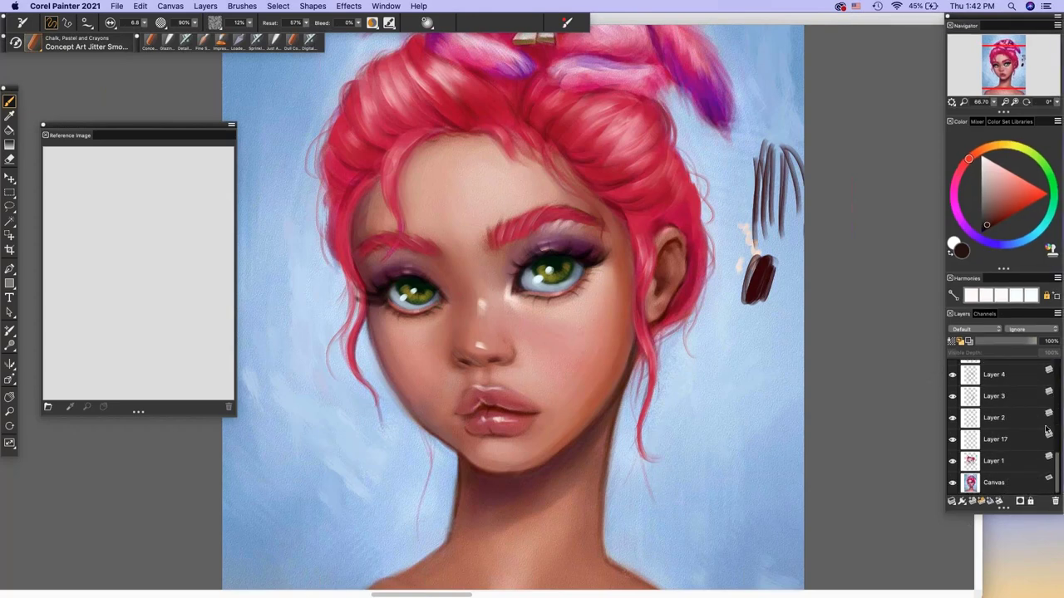
{"action": "scroll", "coordinate": [1058, 459], "scroll_direction": "up", "scroll_amount": 10}
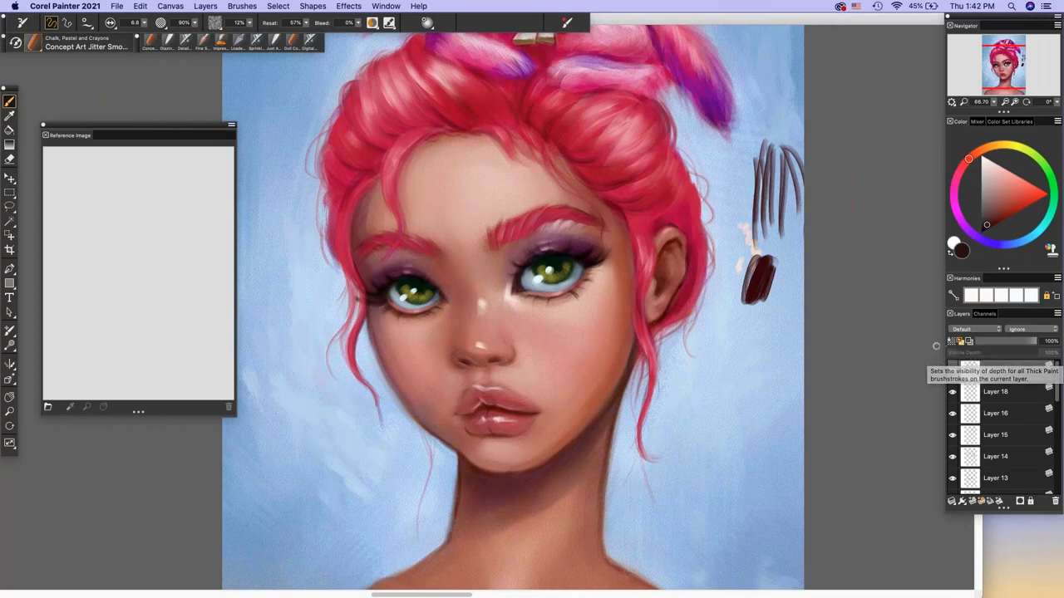
- Switch back to the Glazing Blender and set its size to 91.0
{"action": "key", "text": "super+shift+n"}
{"action": "key", "text": "1"}
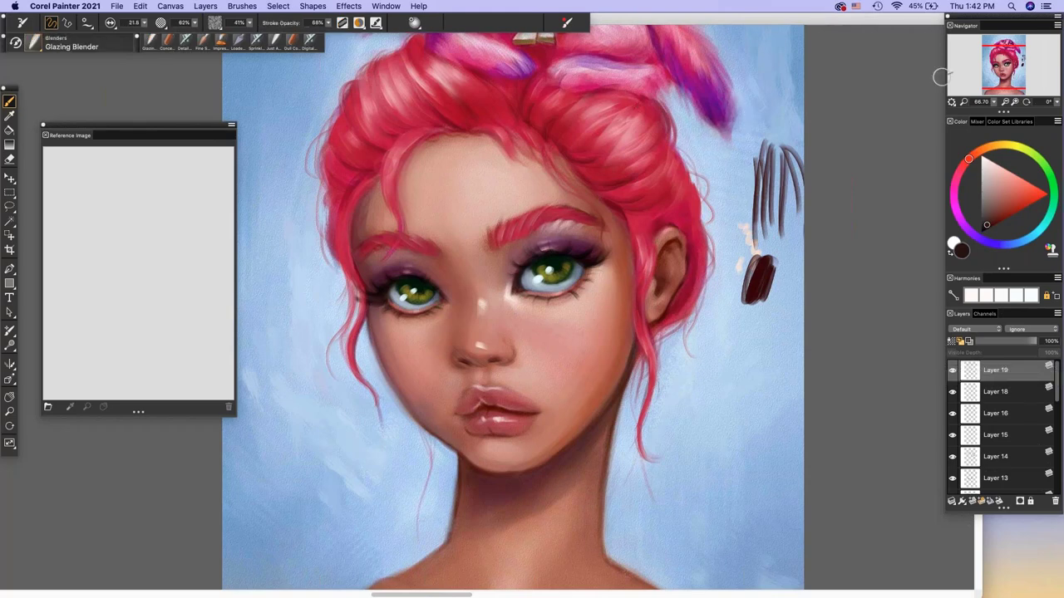
{"action": "left_click", "coordinate": [144, 22]}
{"action": "left_click", "coordinate": [106, 48]}
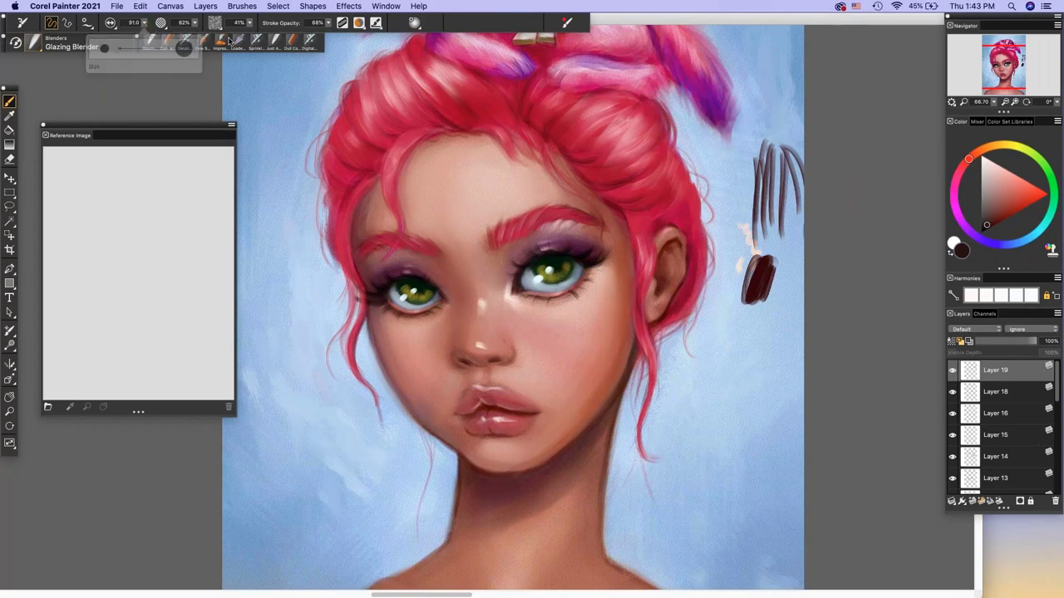
- Blend the tip of the bunny's drooping ear into the background on Layer 19 and compare it with the layer hidden
{"action": "left_click_drag", "start_coordinate": [716, 73], "coordinate": [728, 156]}
{"action": "left_click_drag", "start_coordinate": [731, 71], "coordinate": [708, 190]}
{"action": "left_click_drag", "start_coordinate": [683, 115], "coordinate": [691, 138]}
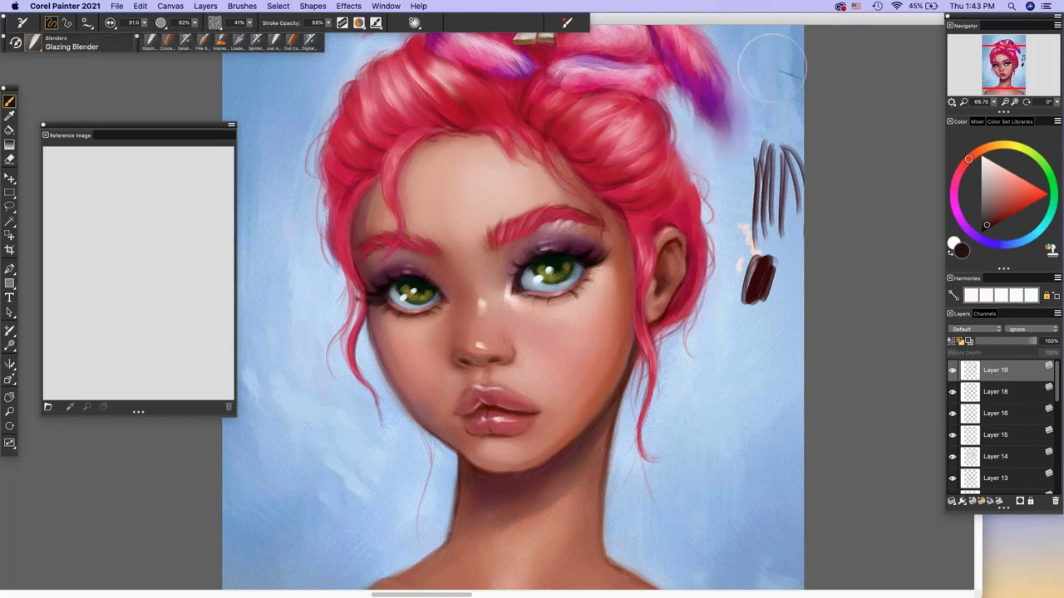
{"action": "left_click", "coordinate": [953, 370]}
{"action": "left_click", "coordinate": [952, 370]}
{"action": "scroll", "coordinate": [675, 116], "scroll_direction": "up", "scroll_amount": 3}
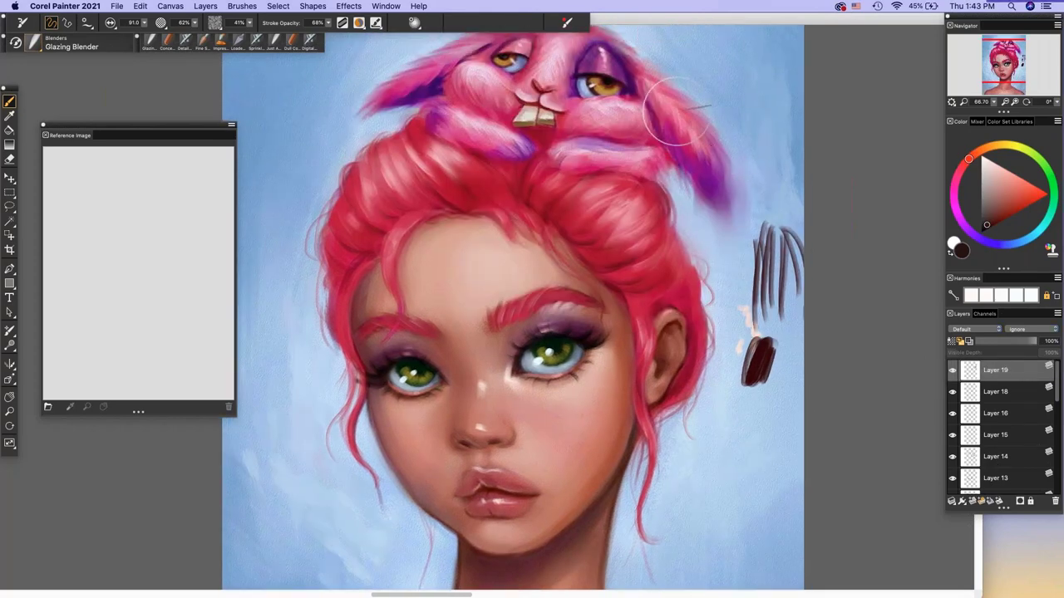
- Add new layers above Layer 19 and merge every layer from the top one down to Layer 1, excluding the Canvas
{"action": "left_click", "coordinate": [989, 500]}
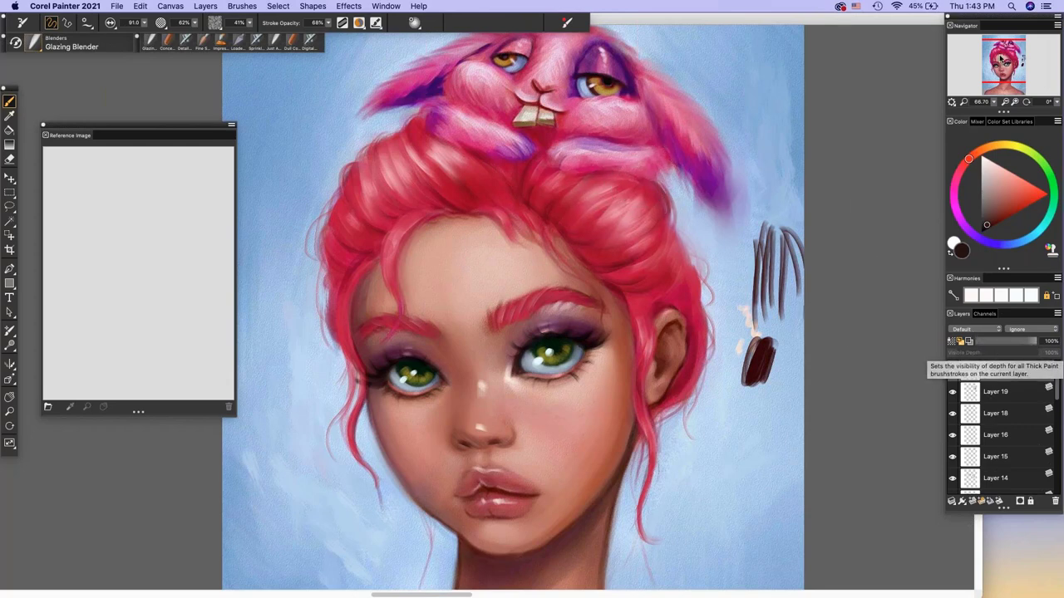
{"action": "scroll", "coordinate": [1052, 393], "scroll_direction": "up", "scroll_amount": 1}
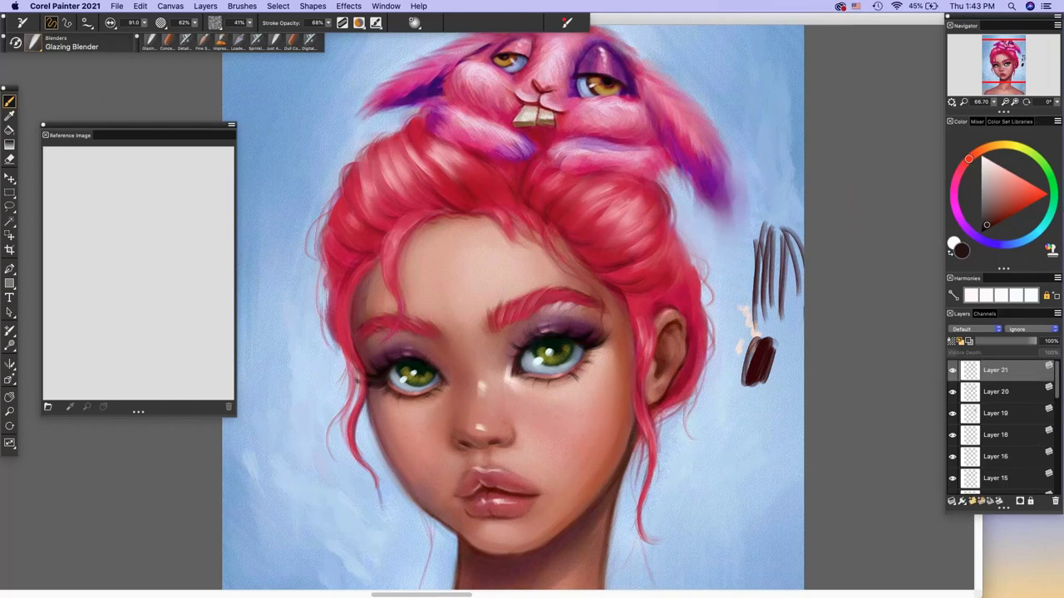
{"action": "left_click_drag", "start_coordinate": [1057, 391], "coordinate": [1056, 442]}
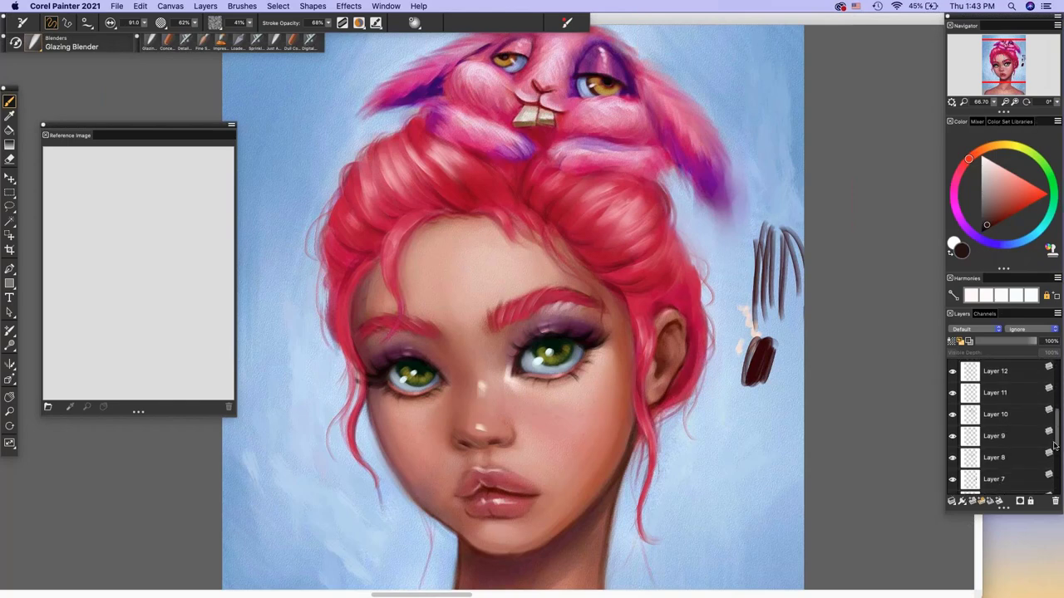
{"action": "left_click", "coordinate": [1030, 443], "text": "shift"}
{"action": "left_click", "coordinate": [1027, 455], "text": "shift"}
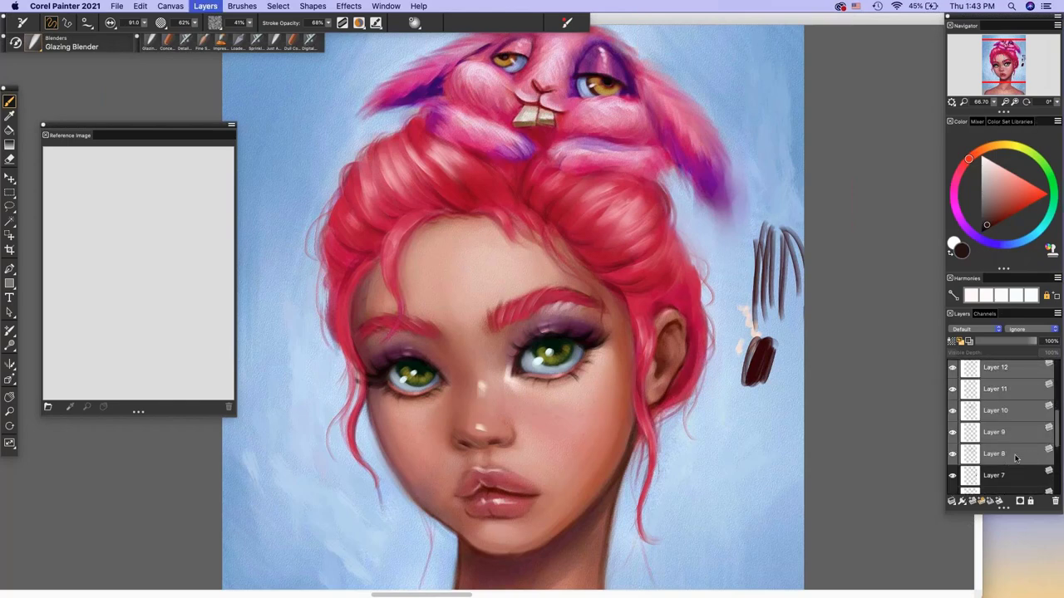
{"action": "scroll", "coordinate": [1016, 457], "scroll_direction": "down", "scroll_amount": 4}
{"action": "left_click", "coordinate": [1029, 456], "text": "shift"}
{"action": "left_click", "coordinate": [1024, 472], "text": "shift"}
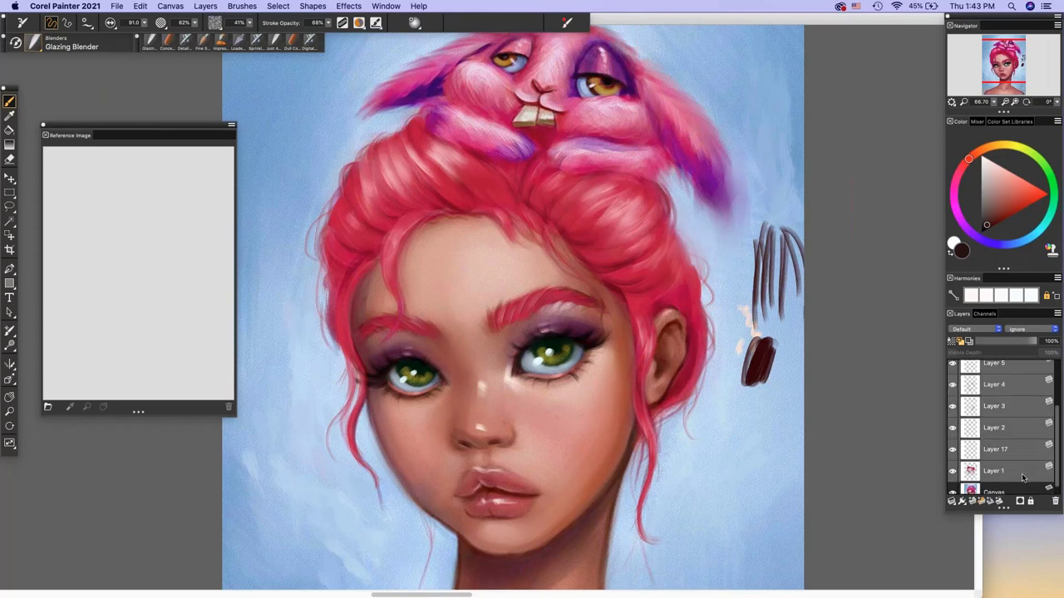
{"action": "key", "text": "super+e"}
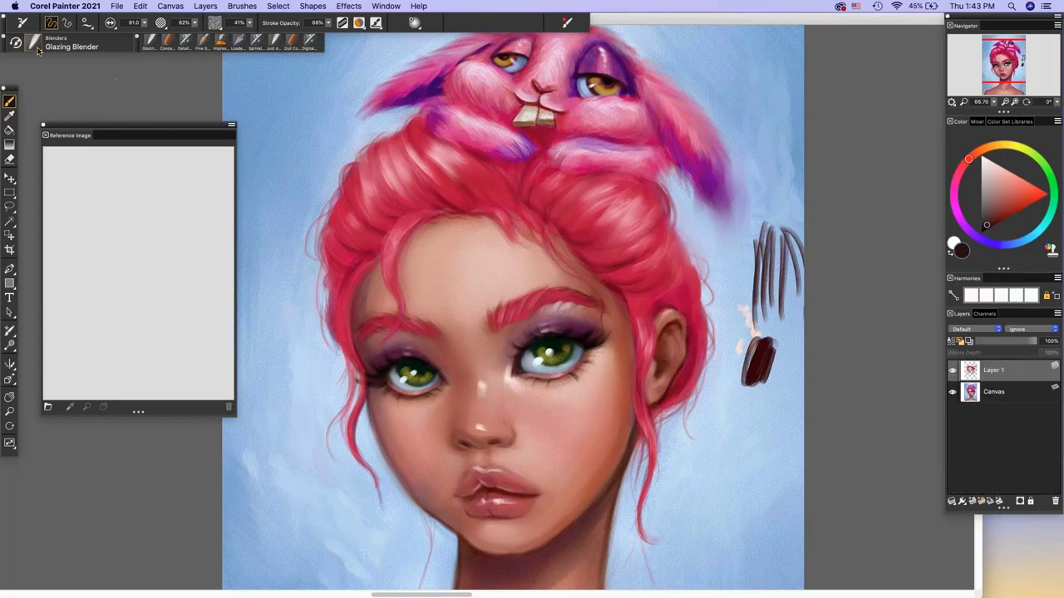
- Look through the Blenders variants in the Painter 2021 Brushes library
{"action": "left_click", "coordinate": [34, 42]}
{"action": "mouse_move", "coordinate": [257, 221]}
{"action": "left_mouse_down"}
{"action": "mouse_move", "coordinate": [260, 158]}
{"action": "mouse_move", "coordinate": [259, 193]}
{"action": "left_mouse_up"}
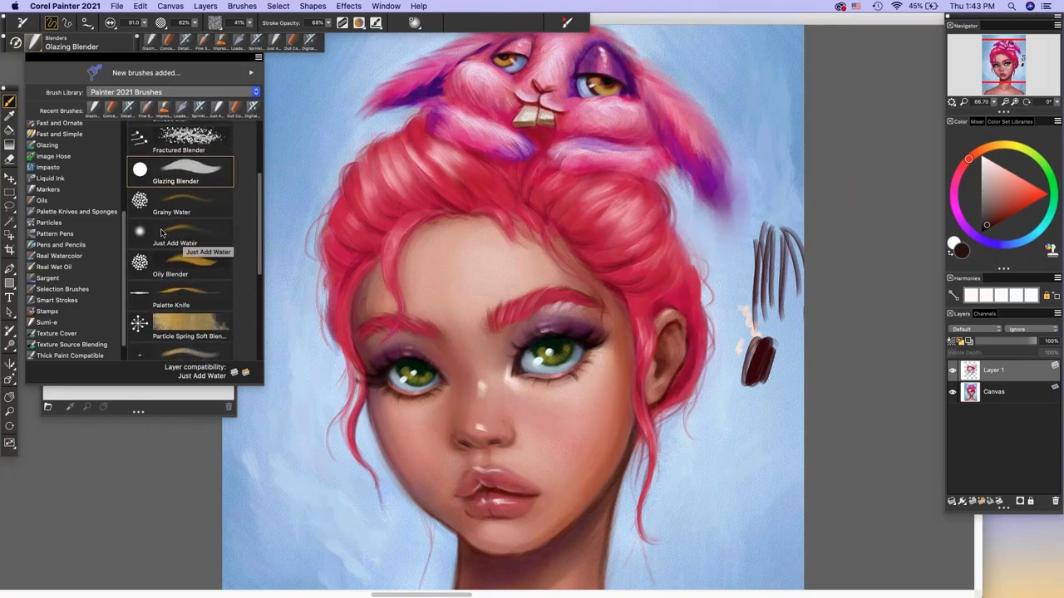
{"action": "scroll", "coordinate": [249, 217], "scroll_direction": "down", "scroll_amount": 3}
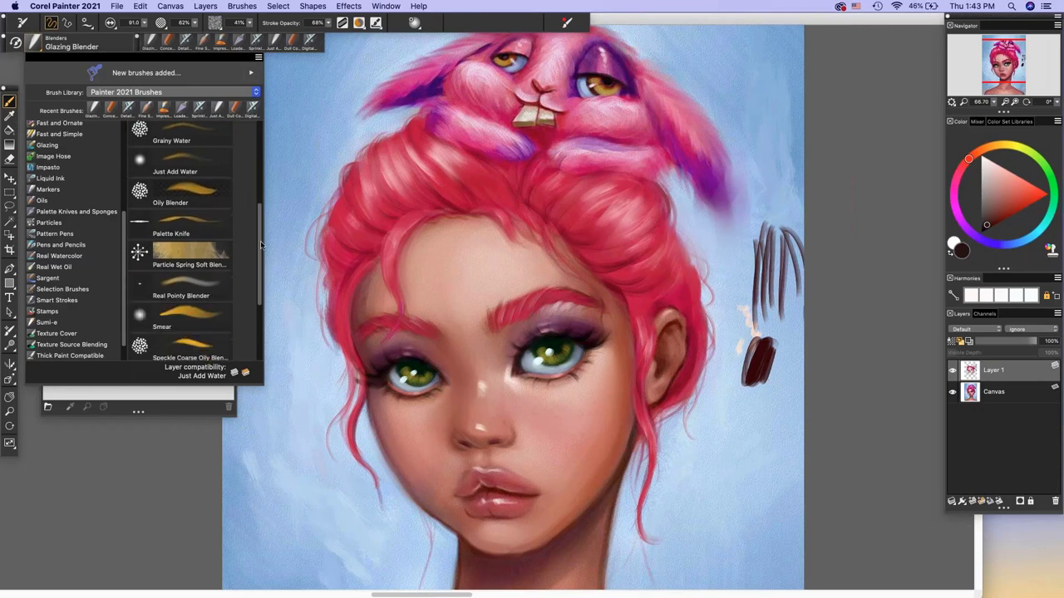
{"action": "mouse_move", "coordinate": [260, 220]}
{"action": "left_mouse_down"}
{"action": "mouse_move", "coordinate": [260, 285]}
{"action": "mouse_move", "coordinate": [248, 98]}
{"action": "left_mouse_up"}
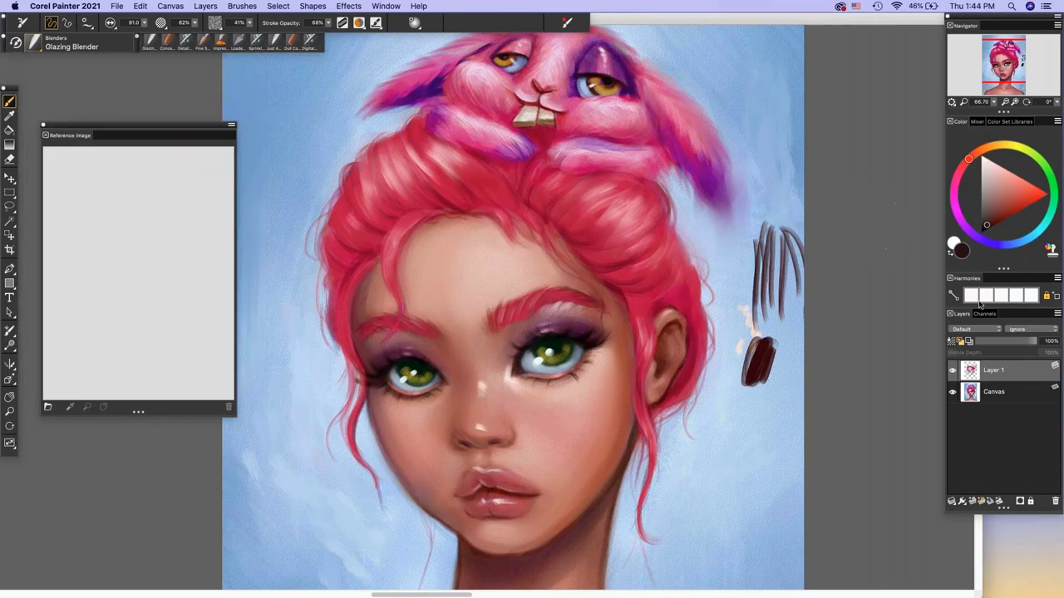
- Add a new layer above Layer 1, pick a pale cream colour, and switch to an enlarged Concept Art Jitter Smooth brush
{"action": "left_click", "coordinate": [981, 501]}
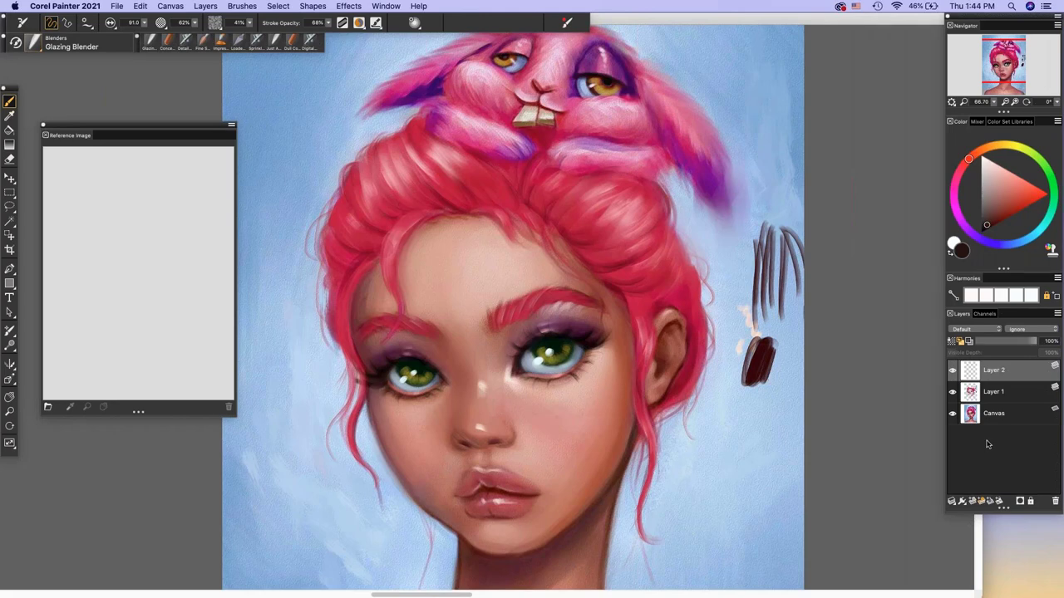
{"action": "left_click_drag", "start_coordinate": [993, 170], "coordinate": [991, 147]}
{"action": "left_click", "coordinate": [991, 147]}
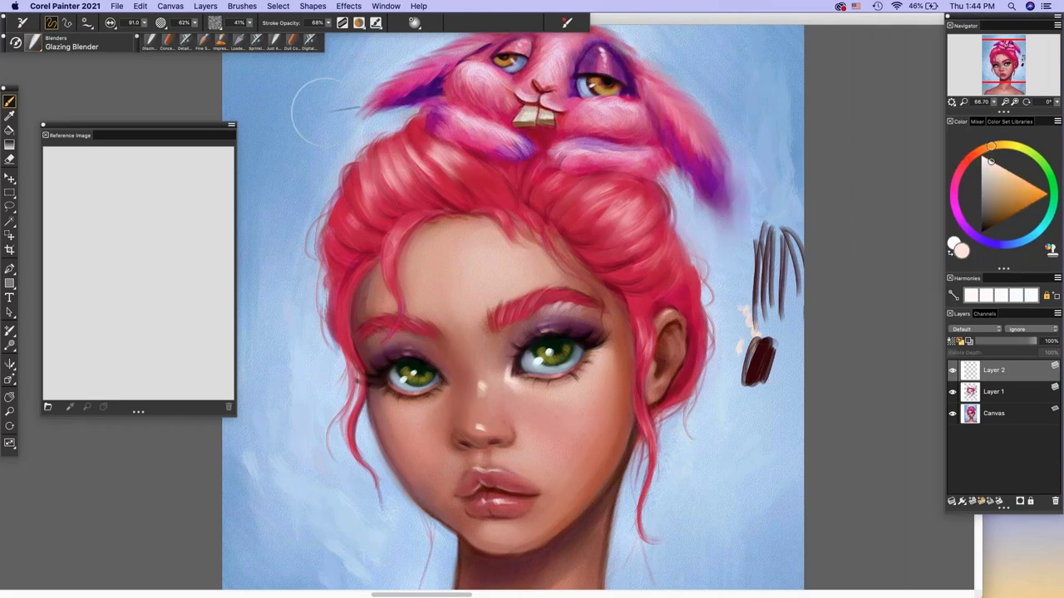
{"action": "left_click", "coordinate": [168, 41]}
{"action": "left_click", "coordinate": [144, 22]}
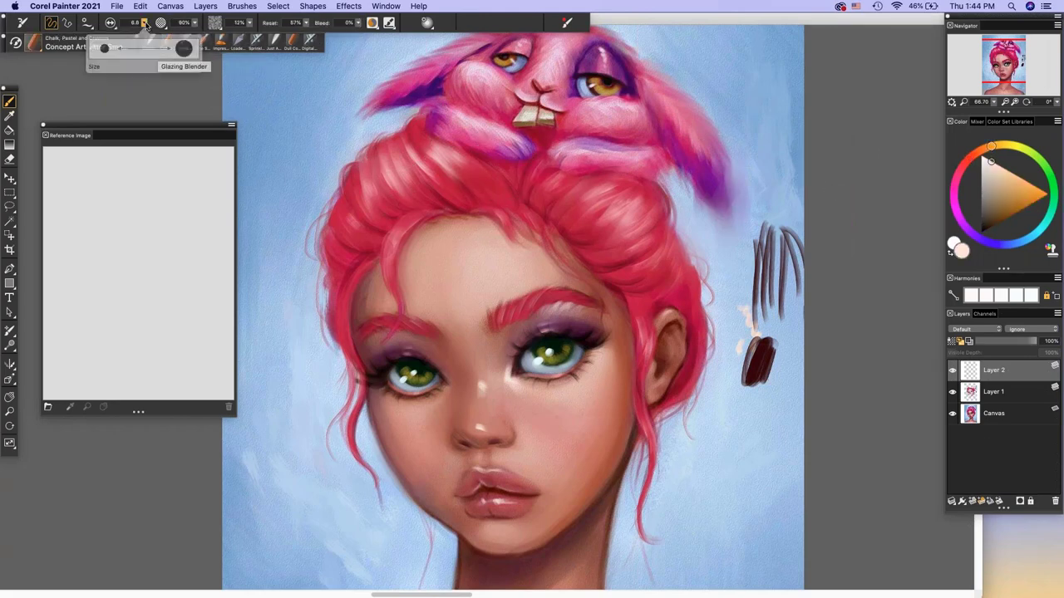
{"action": "left_click", "coordinate": [108, 48]}
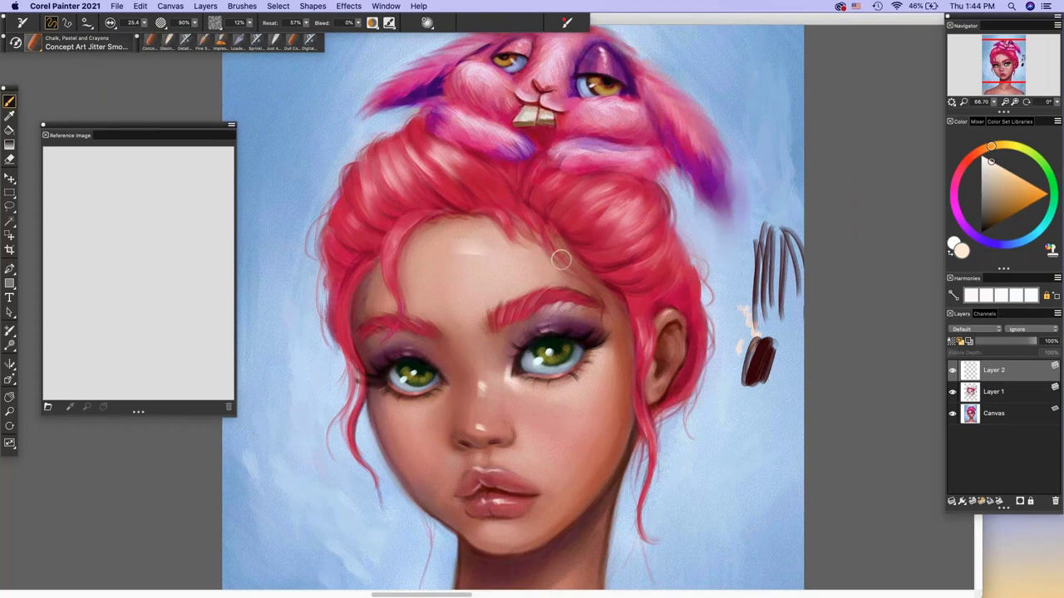
- Paint a broad cream highlight in the middle of the forehead and lower Layer 2's opacity to 47%
{"action": "mouse_move", "coordinate": [457, 241]}
{"action": "left_mouse_down"}
{"action": "mouse_move", "coordinate": [452, 269]}
{"action": "mouse_move", "coordinate": [490, 280]}
{"action": "left_mouse_up"}
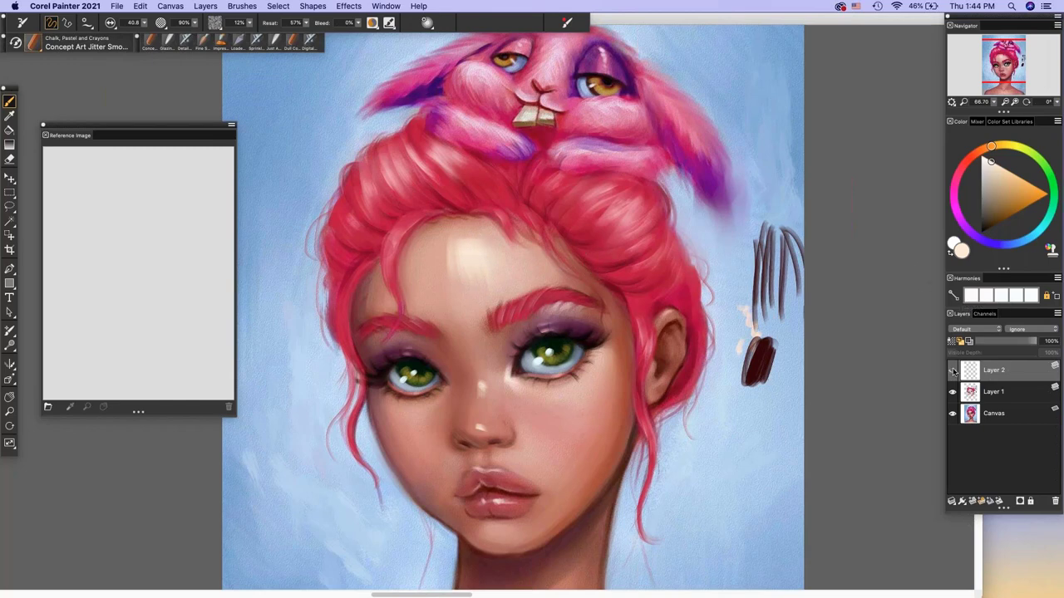
{"action": "left_click_drag", "start_coordinate": [471, 261], "coordinate": [474, 272]}
{"action": "mouse_move", "coordinate": [501, 240]}
{"action": "left_mouse_down"}
{"action": "mouse_move", "coordinate": [497, 283]}
{"action": "mouse_move", "coordinate": [487, 281]}
{"action": "left_mouse_up"}
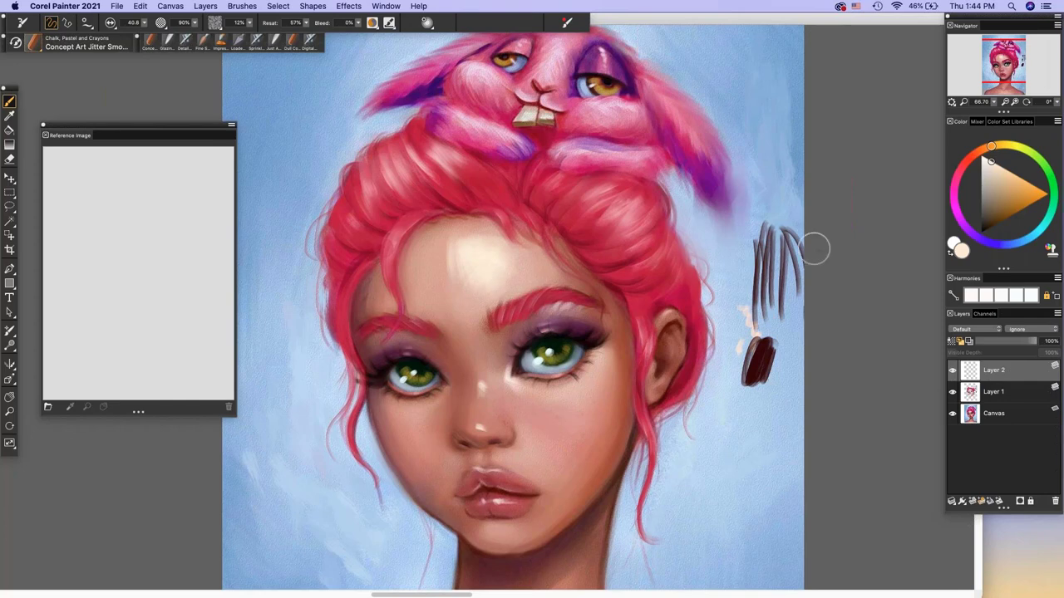
{"action": "left_click", "coordinate": [1006, 340]}
- Add a soft highlight on the cheek with the brush size at 21.7 and lower Layer 2's opacity to 34%
{"action": "left_click", "coordinate": [144, 23]}
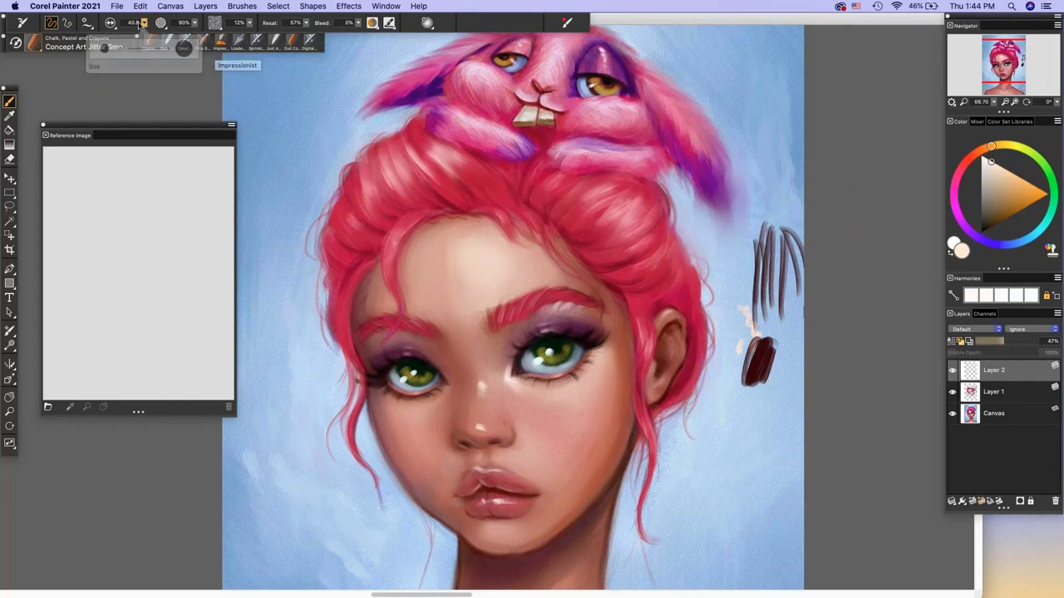
{"action": "left_click", "coordinate": [107, 47]}
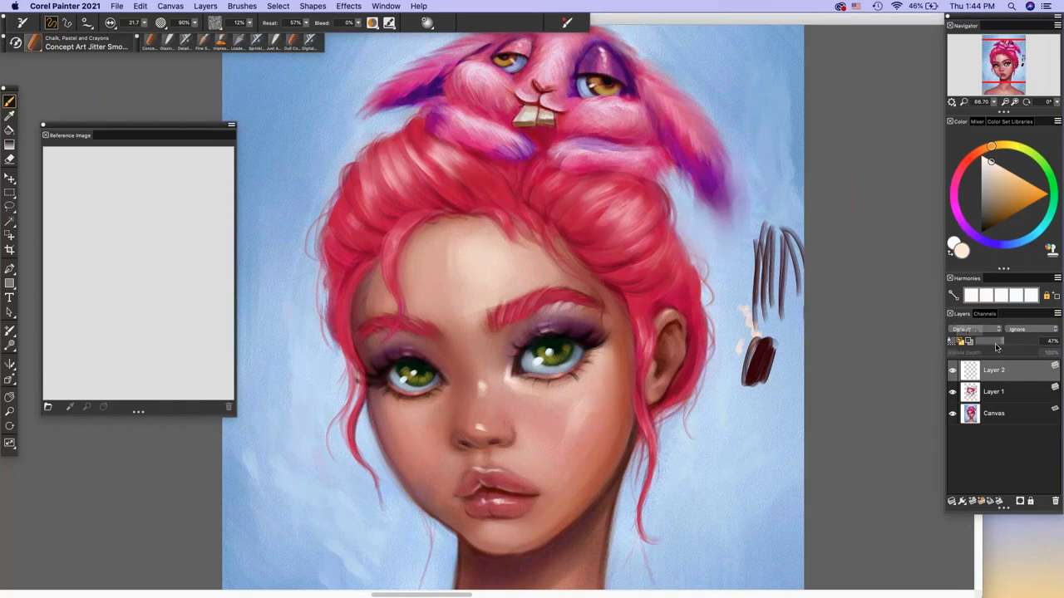
{"action": "left_click_drag", "start_coordinate": [1001, 341], "coordinate": [994, 344]}
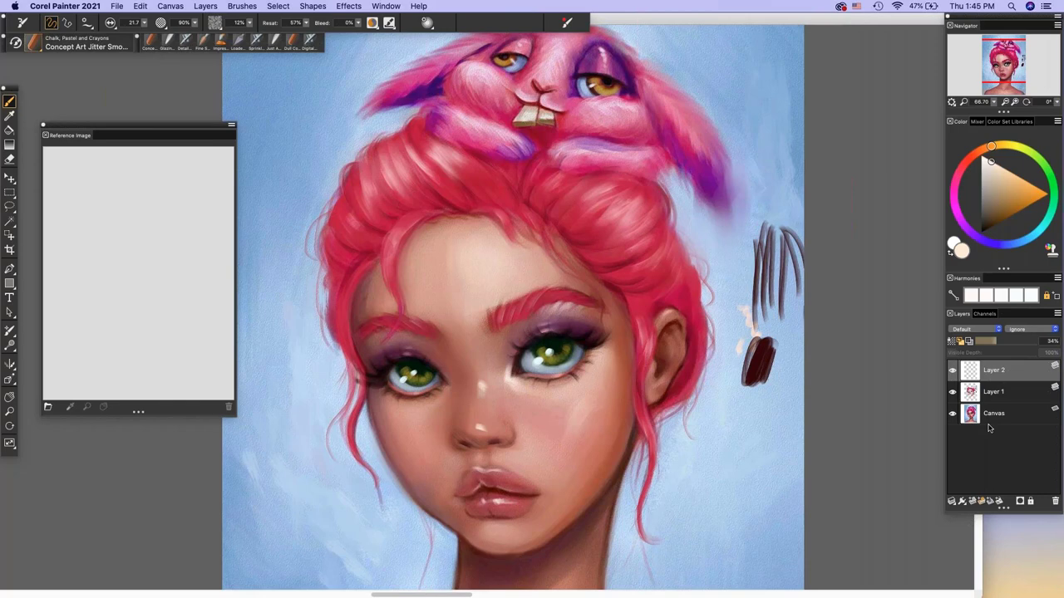
- Add two new layers above Layer 2 and adjust the paint to a slightly different light cream
{"action": "left_click", "coordinate": [980, 501]}
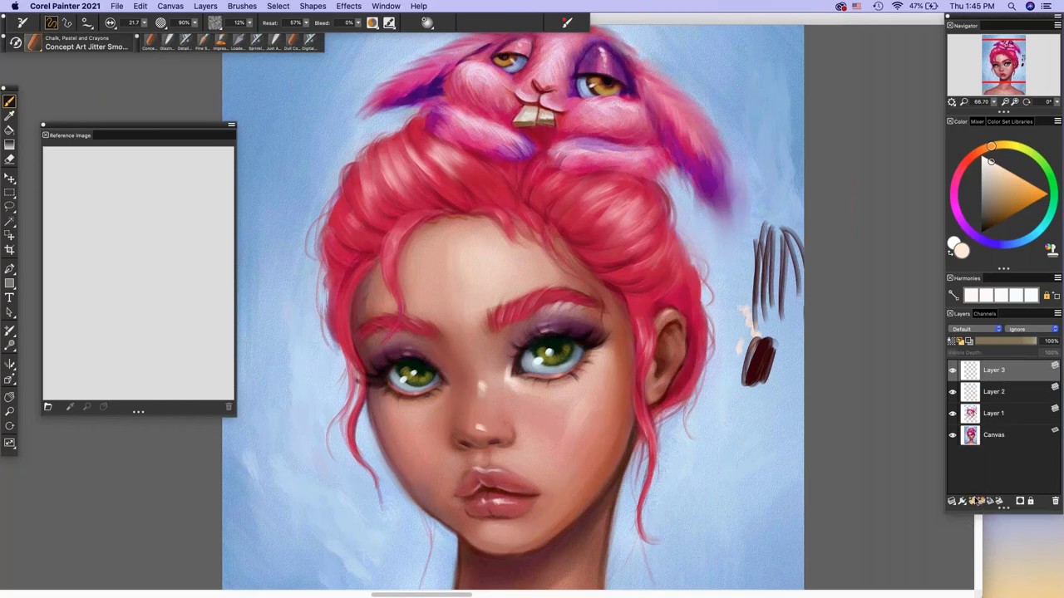
{"action": "left_click", "coordinate": [997, 164]}
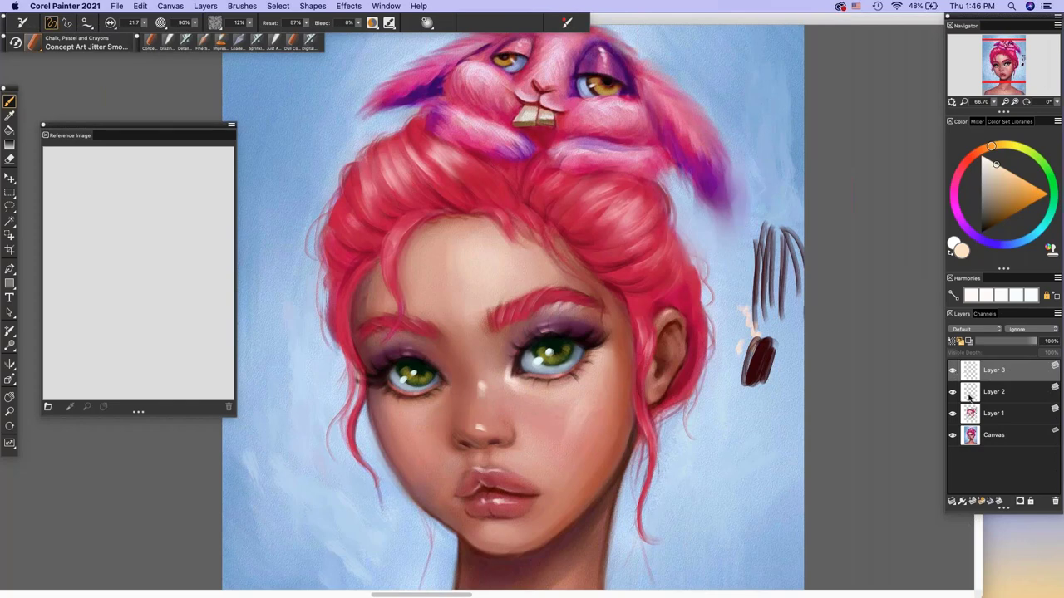
{"action": "left_click", "coordinate": [973, 500]}
{"action": "left_click", "coordinate": [993, 164]}
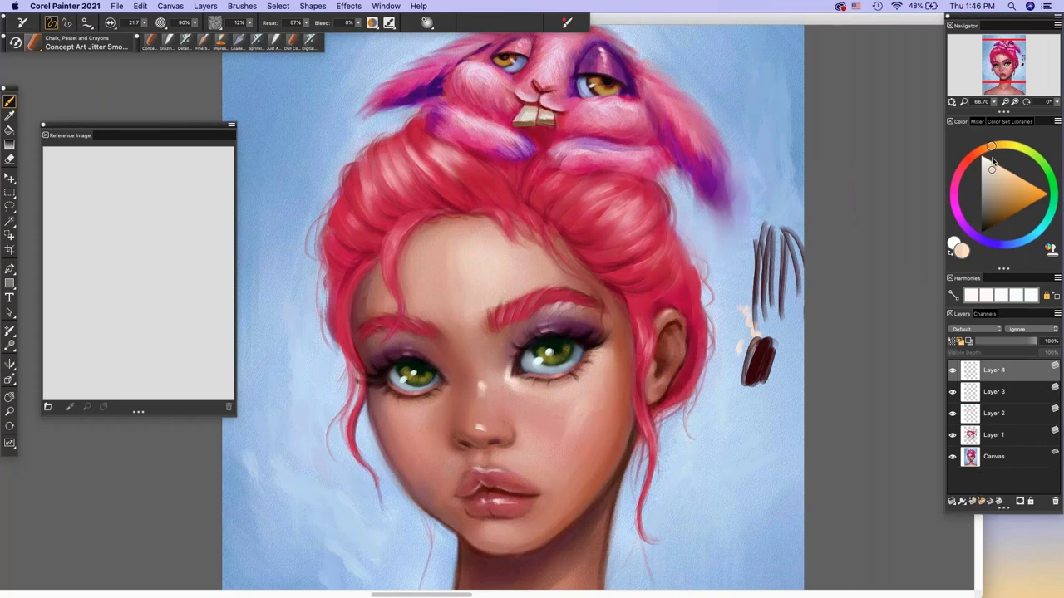
- Paint a brighter highlight on the cheek with the brush size at 13.6 and reduce Layer 4's opacity
{"action": "left_click", "coordinate": [144, 23]}
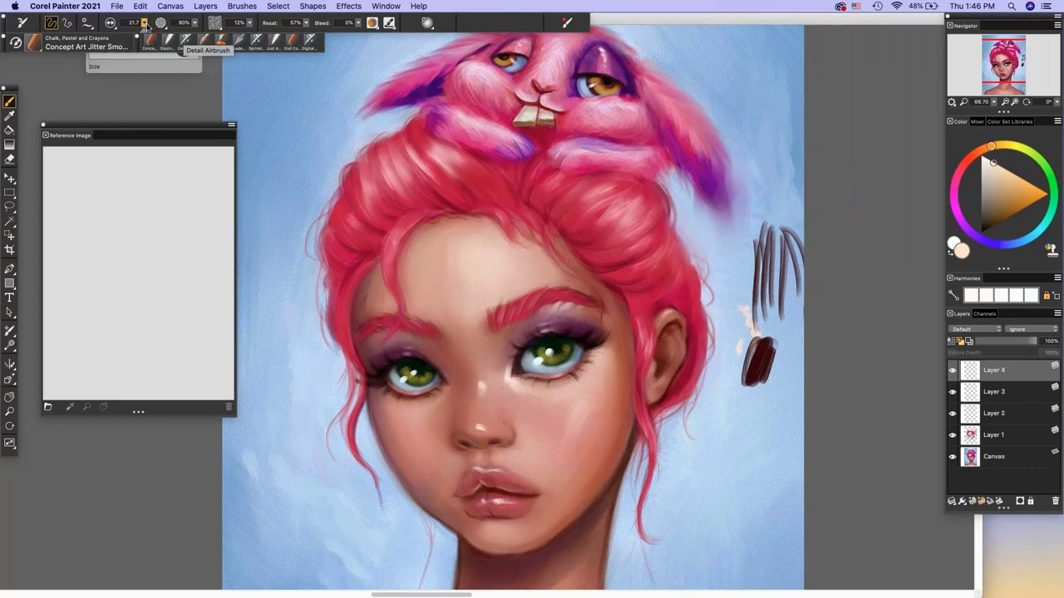
{"action": "left_click", "coordinate": [106, 47]}
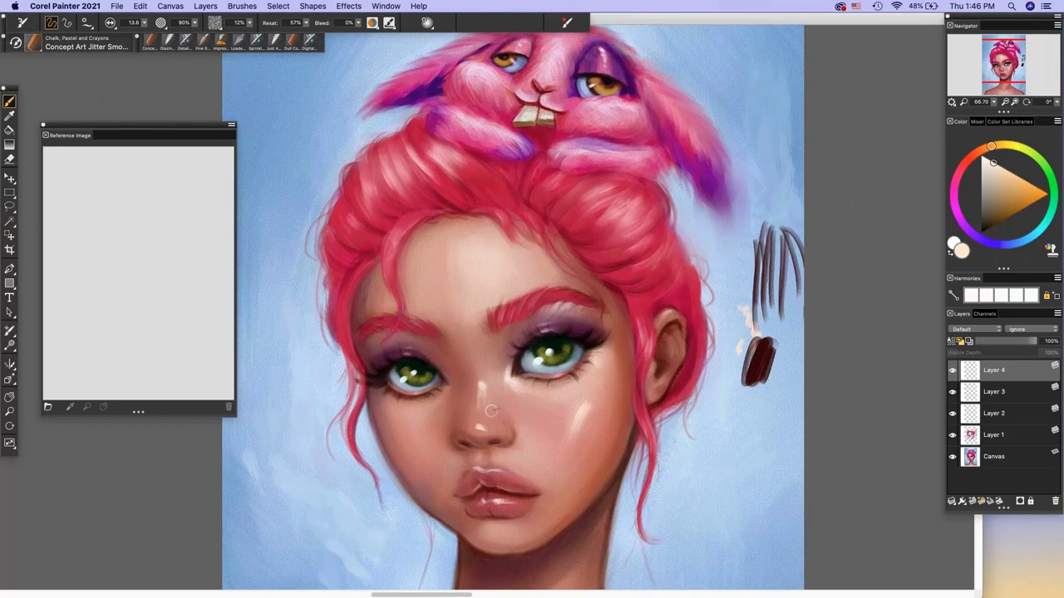
{"action": "left_click", "coordinate": [997, 174]}
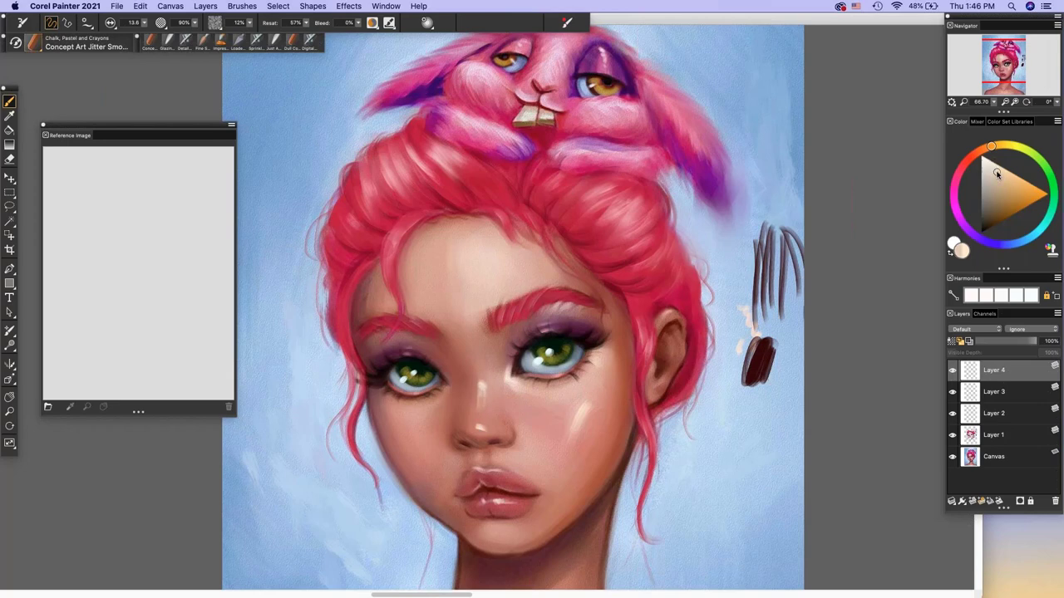
{"action": "left_click", "coordinate": [1017, 341]}
- Add a layer above Layer 4, paint a forehead highlight at brush size 19.2, and lower the layer's opacity to 64%
{"action": "left_click", "coordinate": [974, 502]}
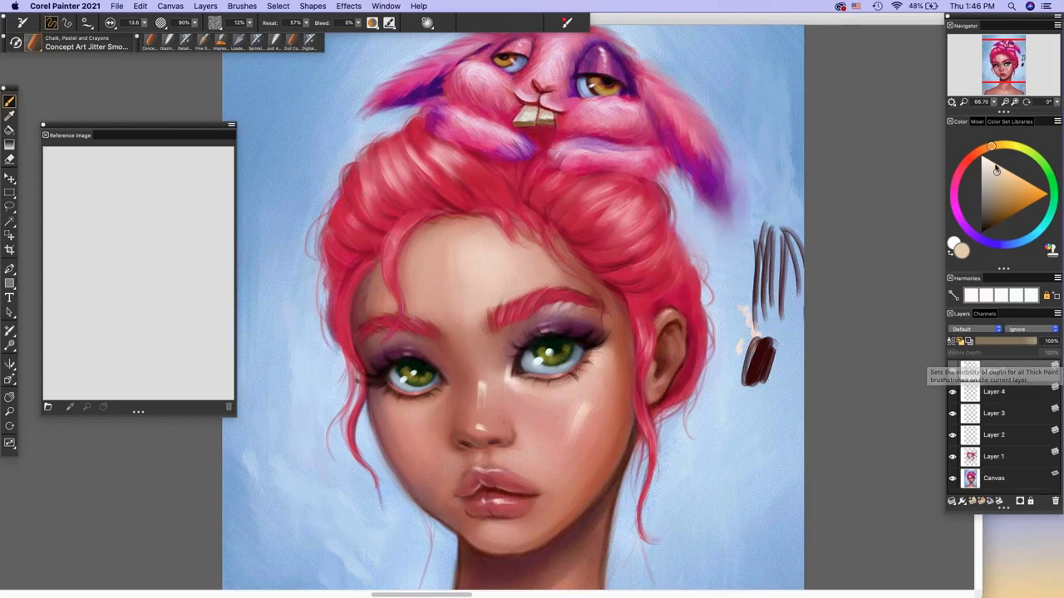
{"action": "left_click", "coordinate": [144, 23]}
{"action": "left_click", "coordinate": [166, 48]}
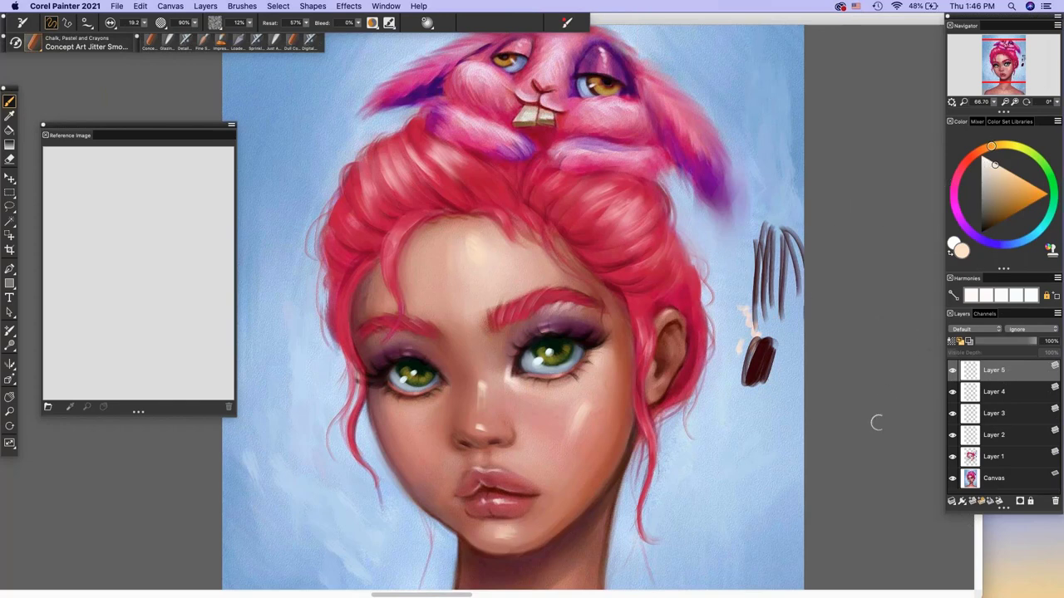
{"action": "left_click", "coordinate": [1014, 342]}
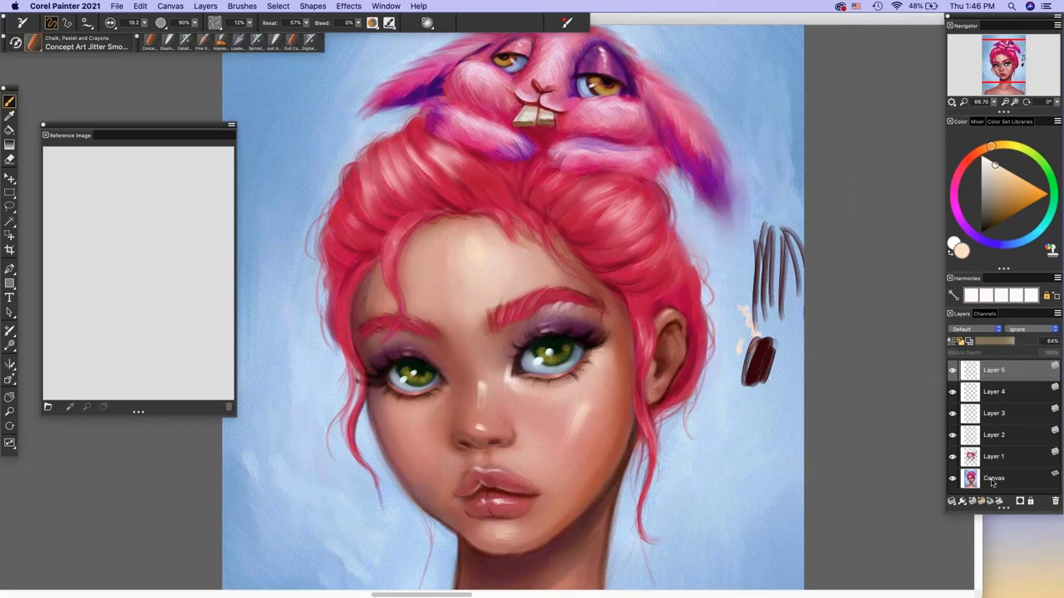
- Add a layer above Layer 5 and paint near-white highlight strokes across the hair below the bunny's paw
{"action": "left_click", "coordinate": [973, 501]}
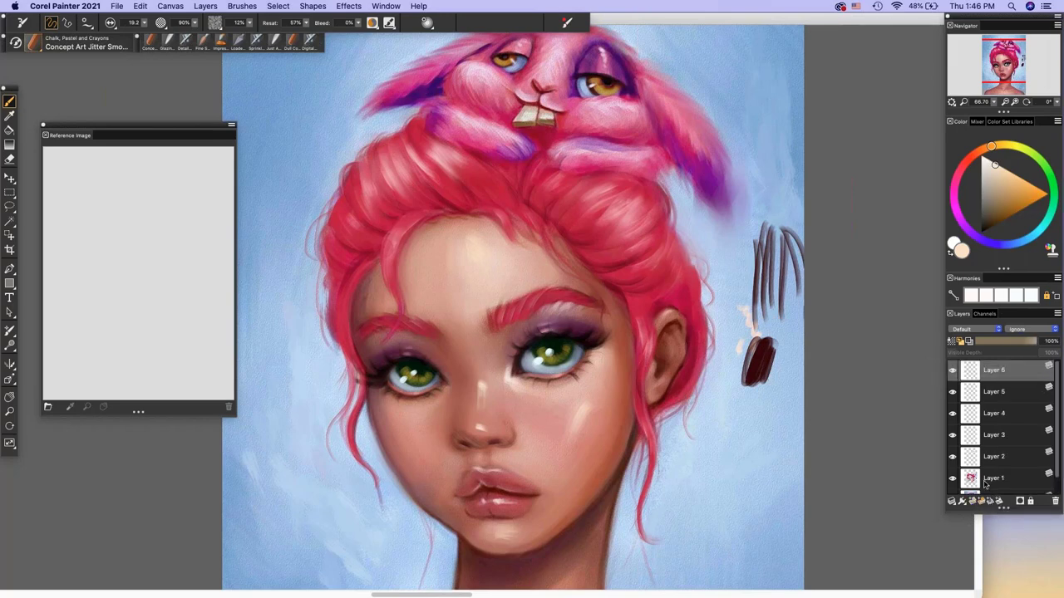
{"action": "left_click", "coordinate": [990, 161]}
{"action": "left_click_drag", "start_coordinate": [424, 145], "coordinate": [455, 163]}
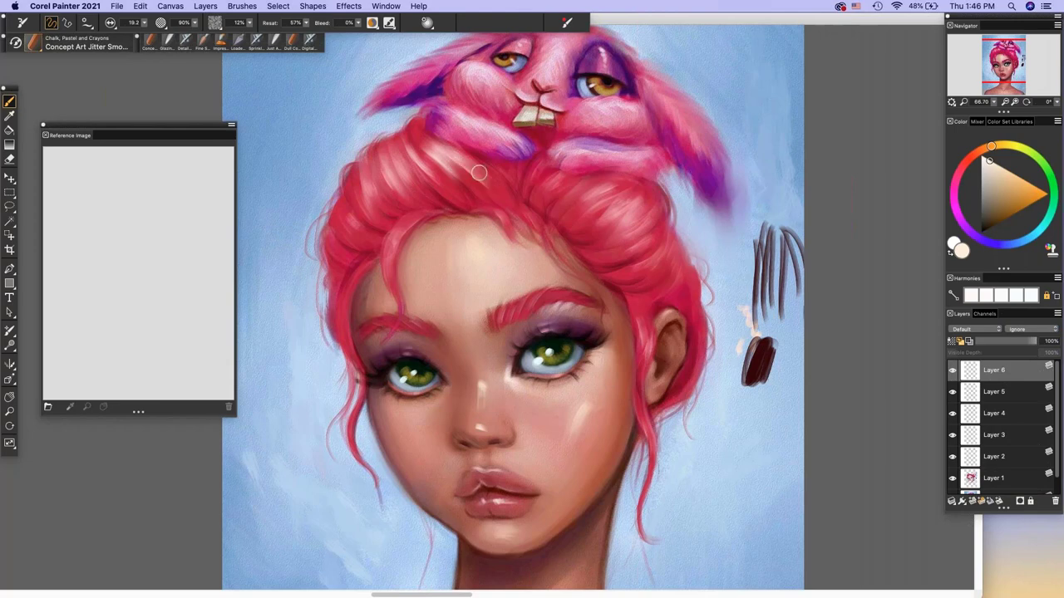
- Switch to the Glazing Blender, set its size to 46.1, and soften the highlights in the hair
{"action": "left_click", "coordinate": [168, 40]}
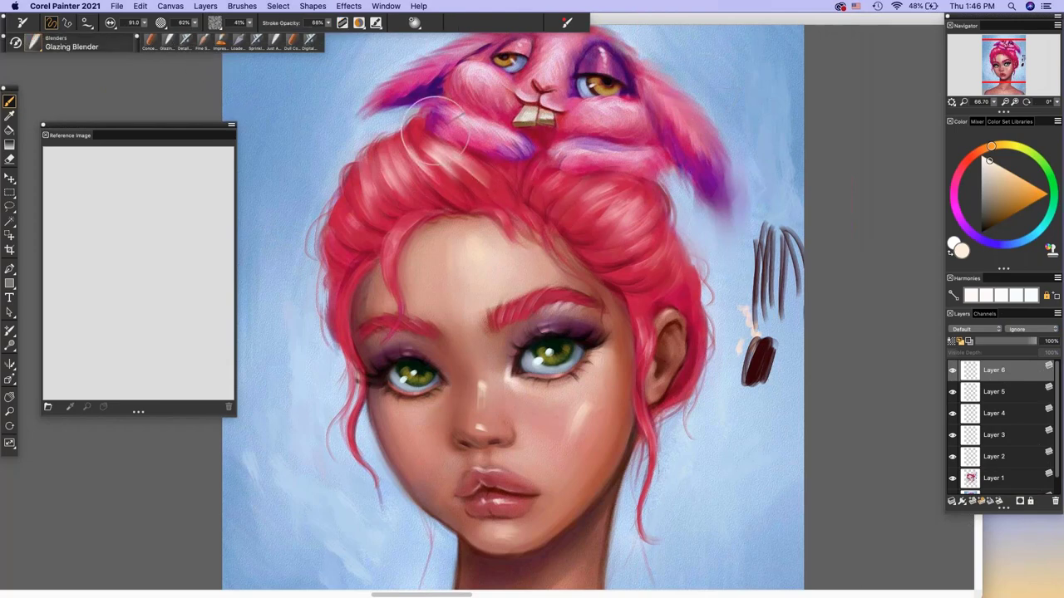
{"action": "left_click", "coordinate": [160, 23]}
{"action": "left_click", "coordinate": [144, 24]}
{"action": "left_click_drag", "start_coordinate": [144, 53], "coordinate": [125, 52]}
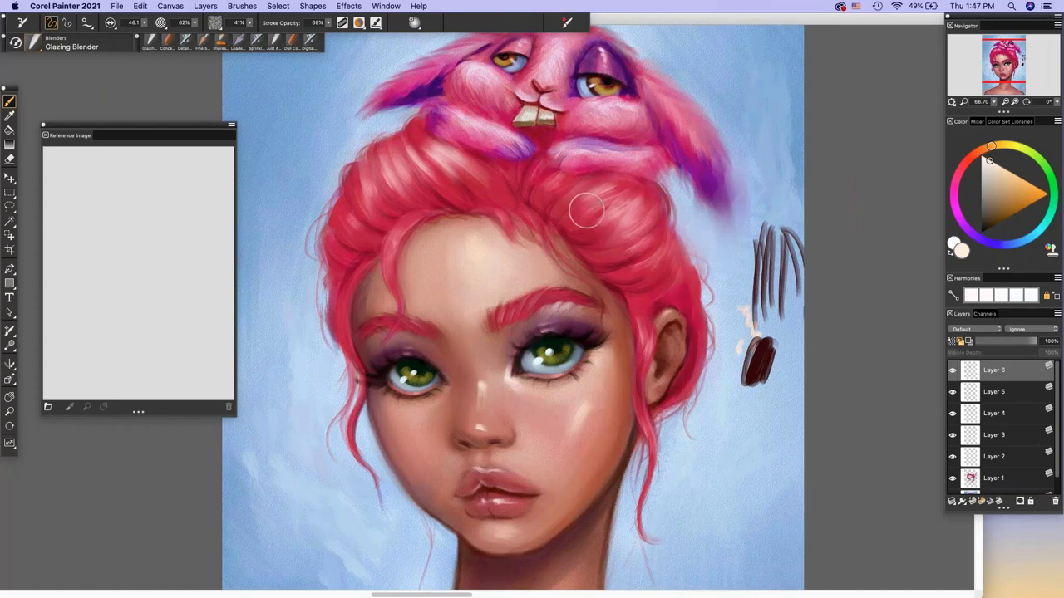
- Add a layer above Layer 6 and glaze a soft light sheen over the hair beneath the bunny
{"action": "left_click", "coordinate": [971, 499]}
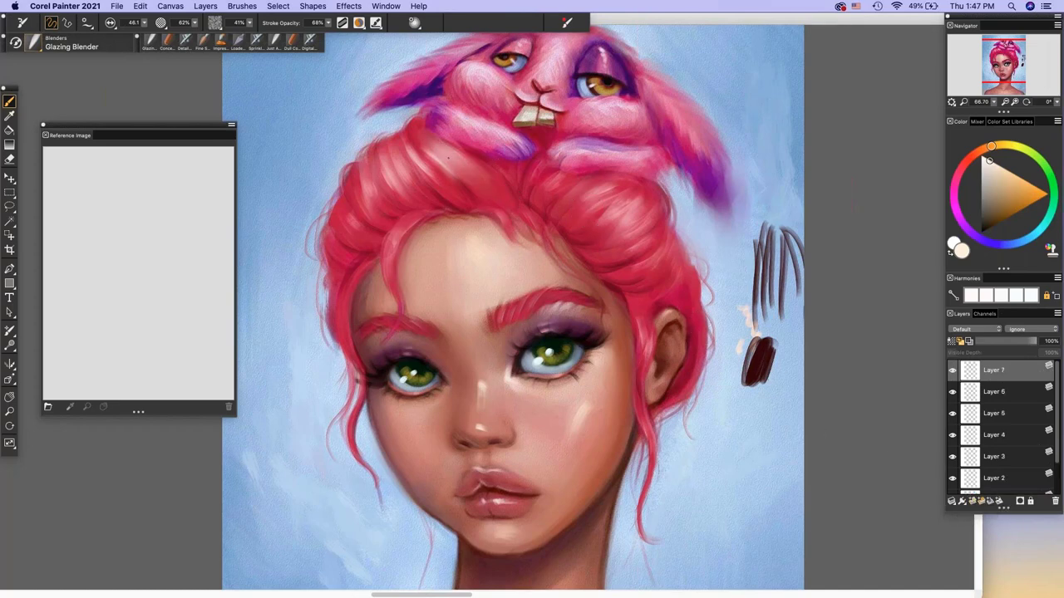
{"action": "left_click_drag", "start_coordinate": [467, 164], "coordinate": [402, 182]}
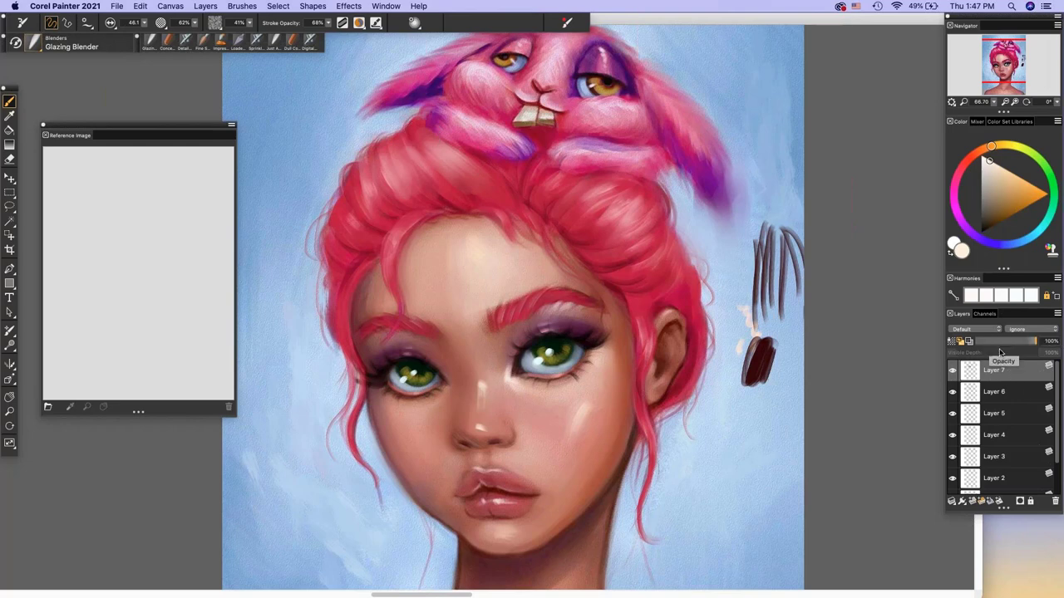
- Delete the top Layer 7, add a fresh layer in its place, and switch to the Detail Airbrush
{"action": "left_click", "coordinate": [1054, 500]}
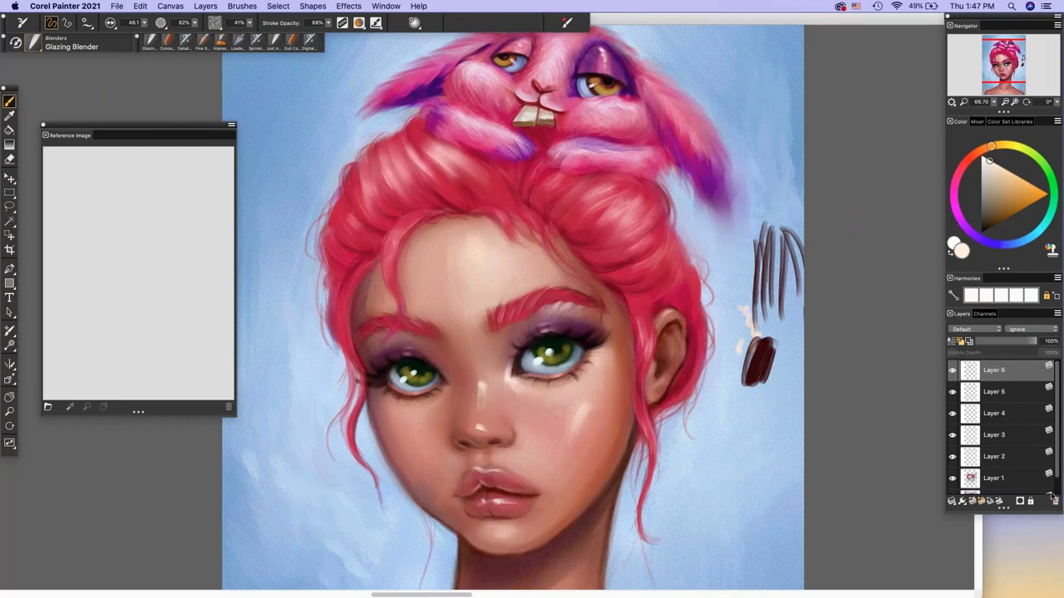
{"action": "left_click", "coordinate": [971, 500]}
{"action": "left_click", "coordinate": [185, 42]}
- Choose a pale pink paint color and add two more layers above Layer 7
{"action": "left_click", "coordinate": [969, 158]}
{"action": "left_click", "coordinate": [1008, 196]}
{"action": "left_click", "coordinate": [961, 168]}
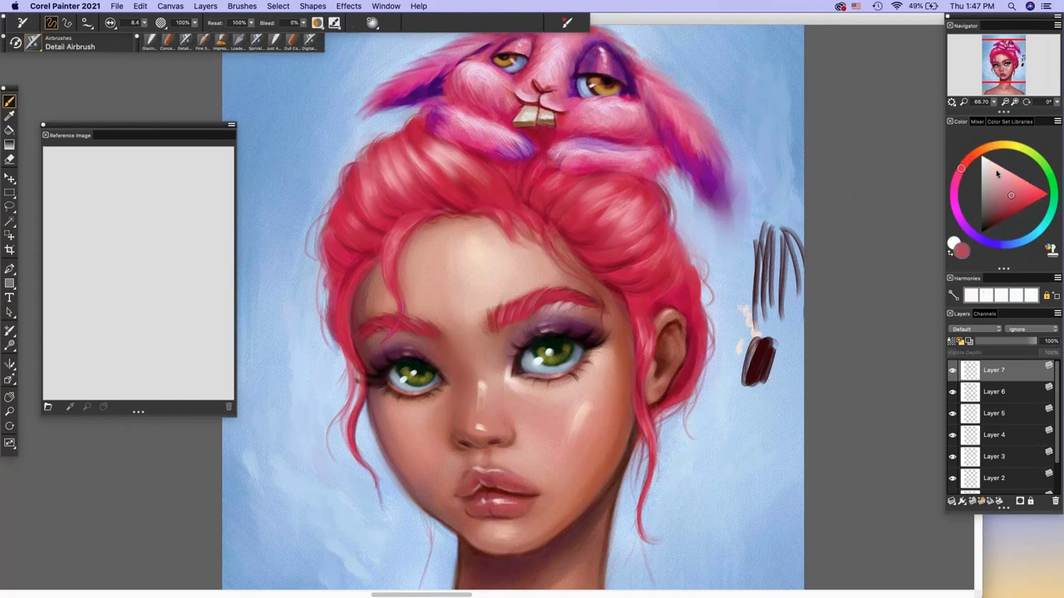
{"action": "left_click", "coordinate": [1013, 206]}
{"action": "left_click", "coordinate": [978, 502]}
{"action": "left_click", "coordinate": [999, 169]}
{"action": "left_click", "coordinate": [978, 502]}
- Airbrush soft pink highlights in the hair using sizes 29.1 and 49.2, and lower Layer 9's opacity to 42%
{"action": "left_click", "coordinate": [144, 24]}
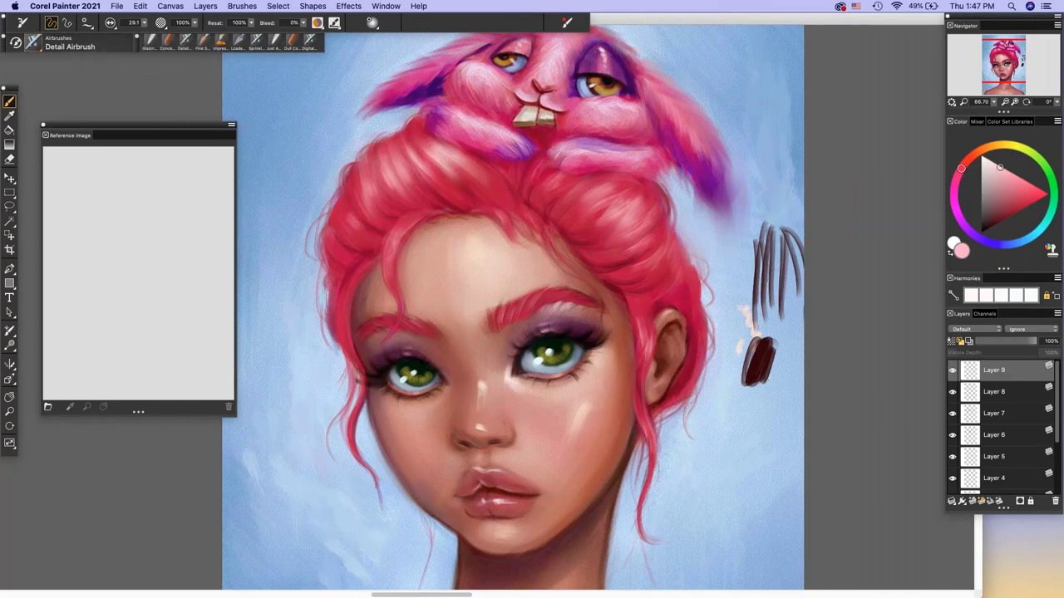
{"action": "left_click_drag", "start_coordinate": [421, 151], "coordinate": [468, 182]}
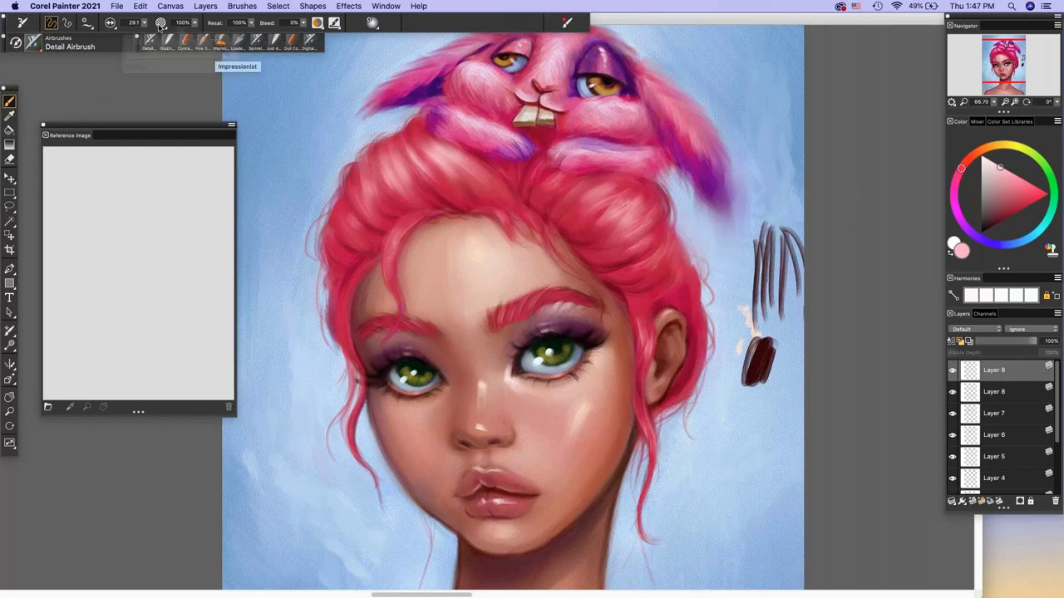
{"action": "left_click_drag", "start_coordinate": [143, 22], "coordinate": [155, 45]}
{"action": "left_click_drag", "start_coordinate": [1021, 341], "coordinate": [1001, 340]}
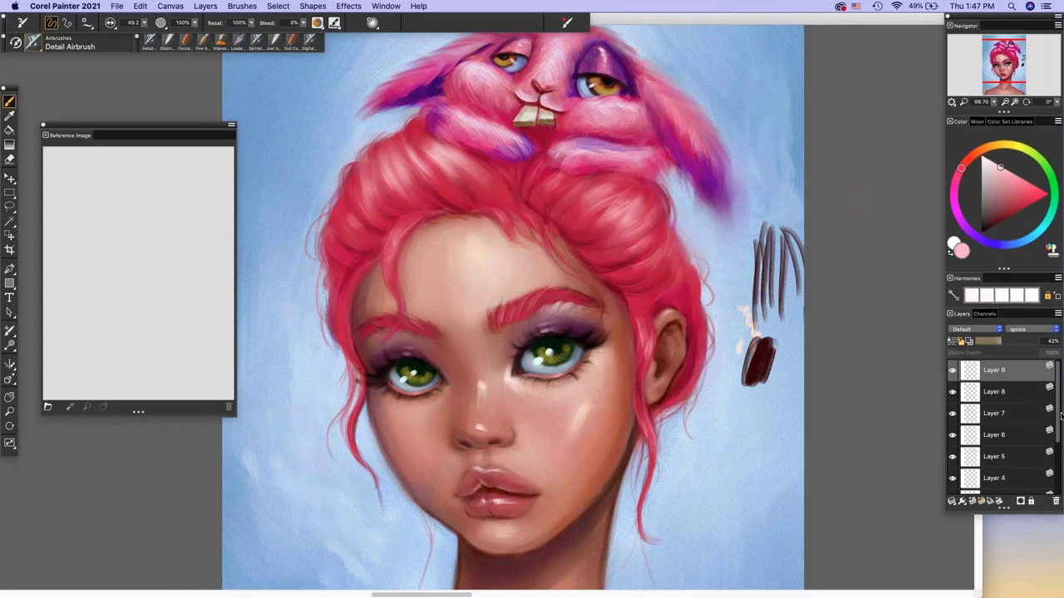
- Collapse all the highlight layers above Layer 1 into a single layer and add a new layer above it
{"action": "scroll", "coordinate": [1039, 432], "scroll_direction": "down", "scroll_amount": 3}
{"action": "left_click", "coordinate": [1033, 463], "text": "shift"}
{"action": "key", "text": "super+e"}
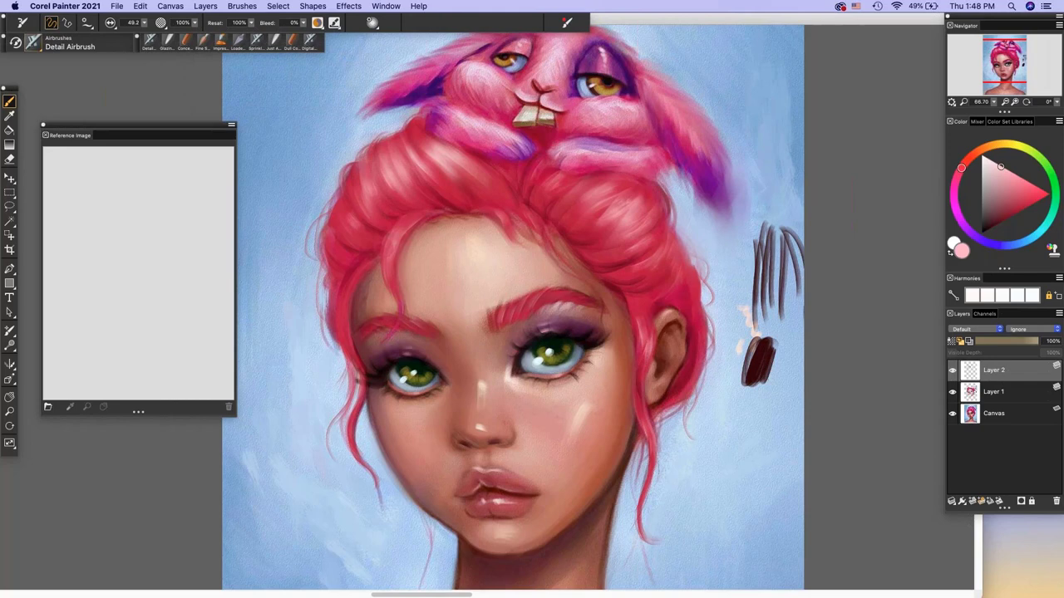
{"action": "left_click", "coordinate": [968, 502]}
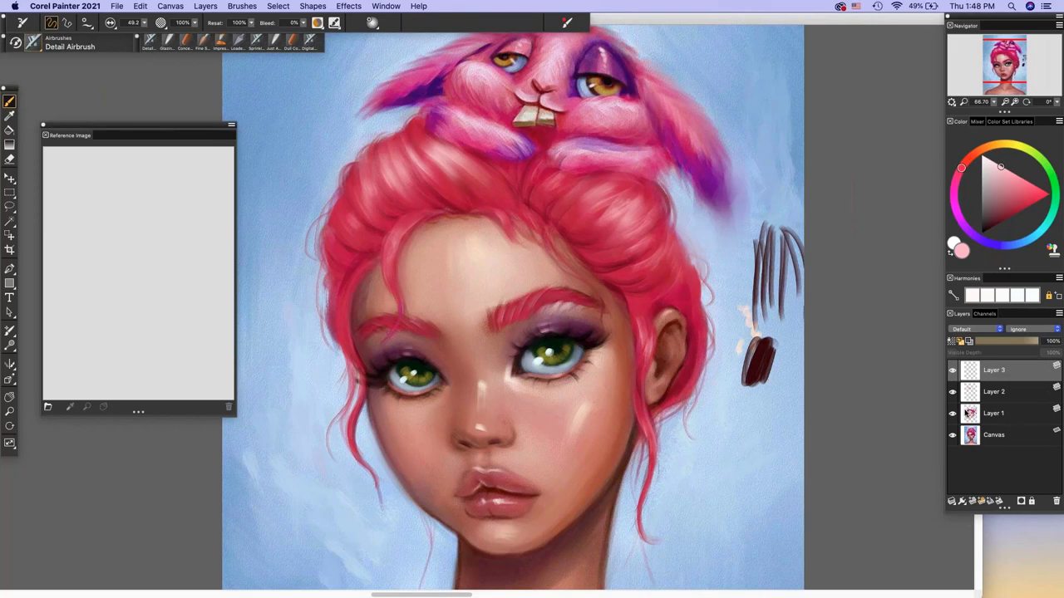
- Try a pale pink airbrush highlight at size 19.9 across the hair below the bunny's paw, and undo the stroke
{"action": "left_click", "coordinate": [144, 23]}
{"action": "left_click_drag", "start_coordinate": [113, 47], "coordinate": [104, 47]}
{"action": "left_click_drag", "start_coordinate": [417, 134], "coordinate": [474, 195]}
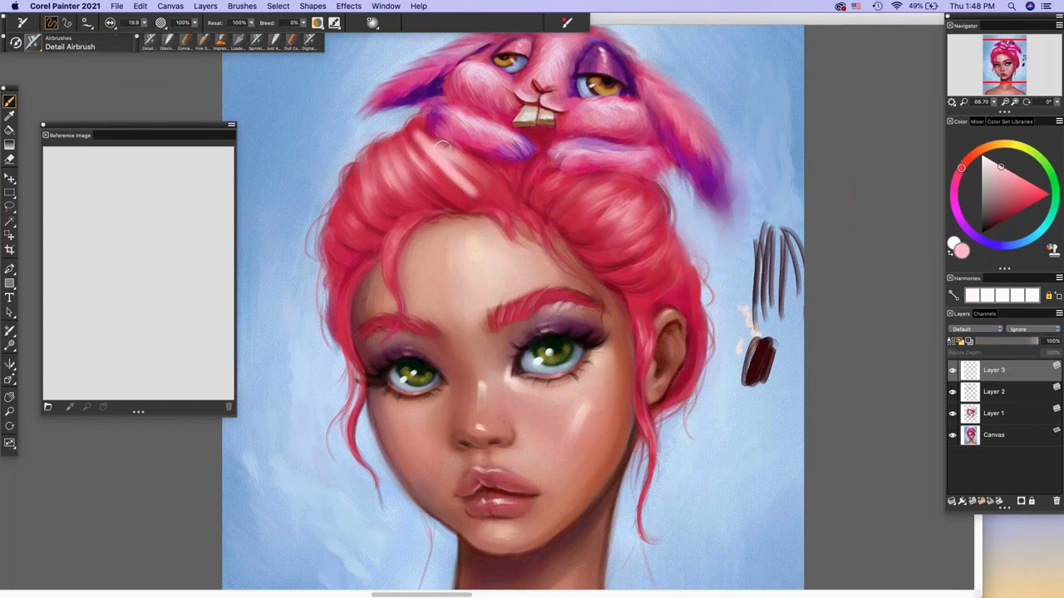
{"action": "key", "text": "super+z"}
{"action": "left_click", "coordinate": [168, 40]}
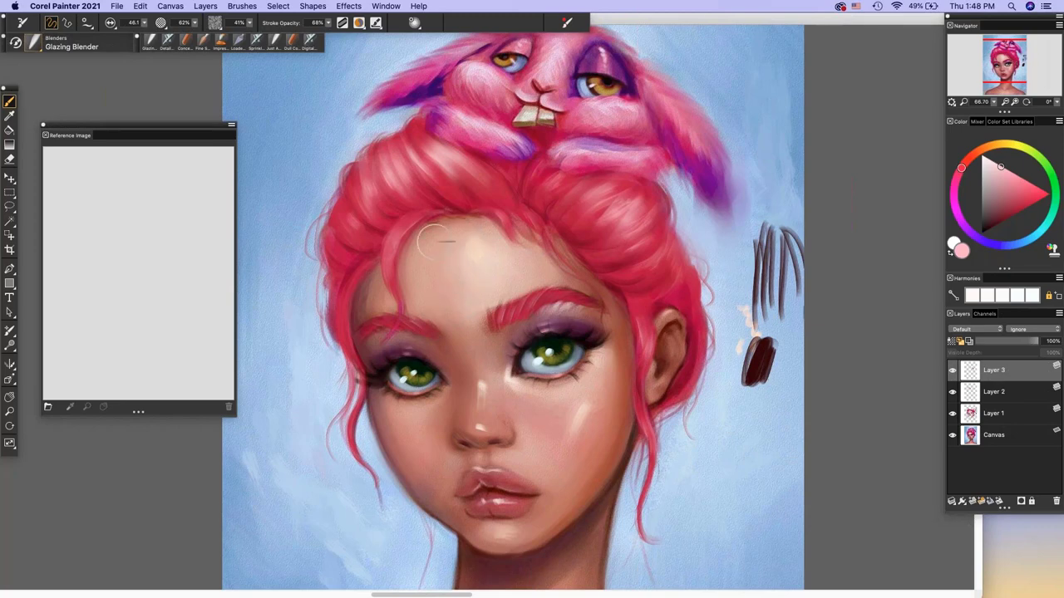
{"action": "left_click", "coordinate": [81, 48]}
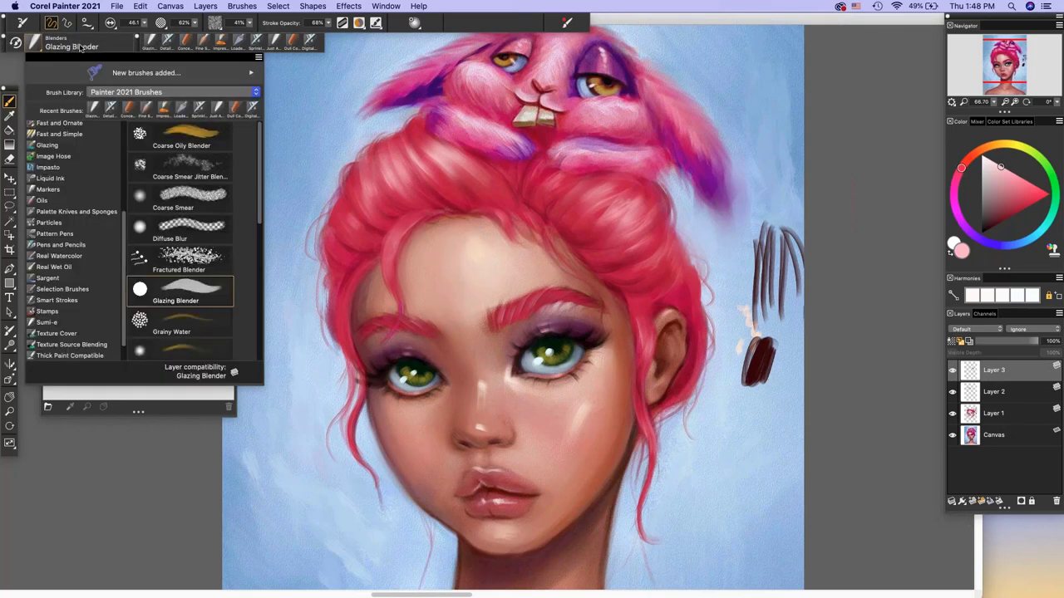
{"action": "mouse_move", "coordinate": [123, 215]}
{"action": "left_mouse_down"}
{"action": "mouse_move", "coordinate": [122, 144]}
{"action": "mouse_move", "coordinate": [122, 239]}
{"action": "left_mouse_up"}
{"action": "left_click", "coordinate": [162, 443]}
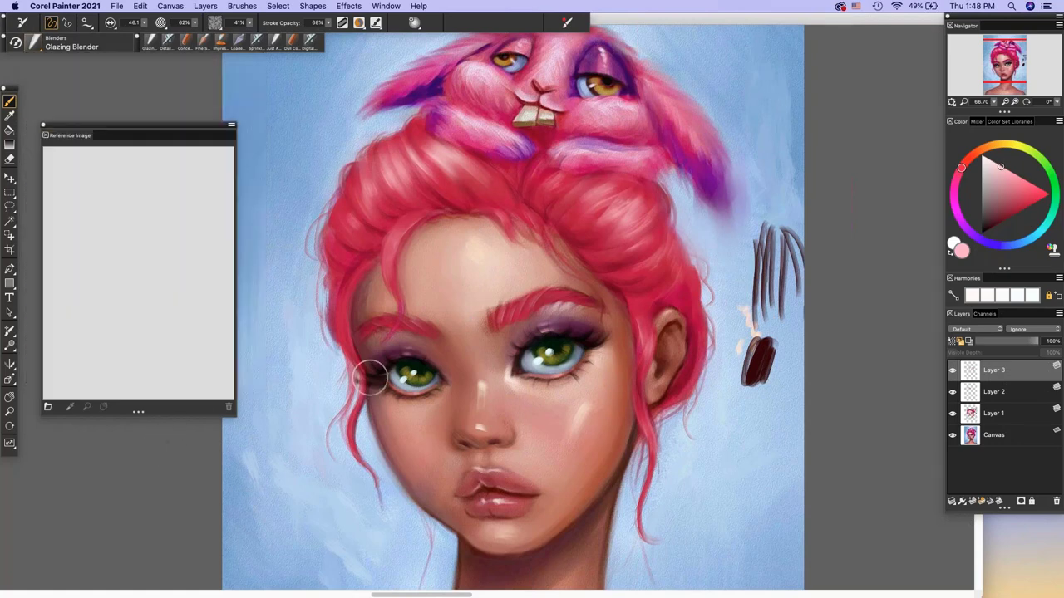
- Add a layer above Layer 3 and set up the Fine Soft Brush at size 139.9 with a medium blue
{"action": "left_click", "coordinate": [1005, 101]}
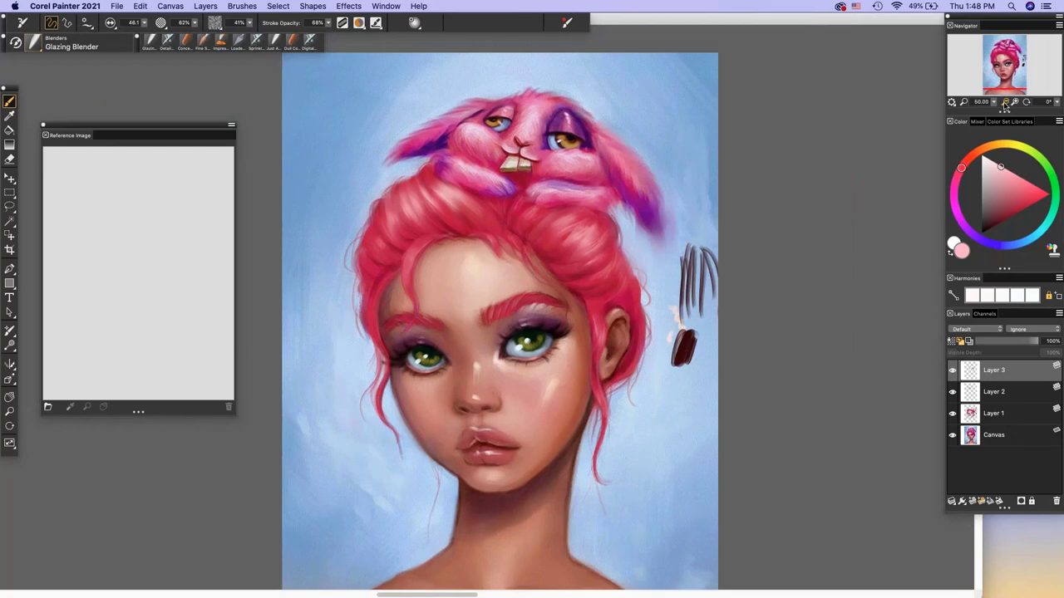
{"action": "left_click", "coordinate": [1005, 101]}
{"action": "left_click_drag", "start_coordinate": [1004, 80], "coordinate": [1002, 77]}
{"action": "left_click", "coordinate": [1016, 101]}
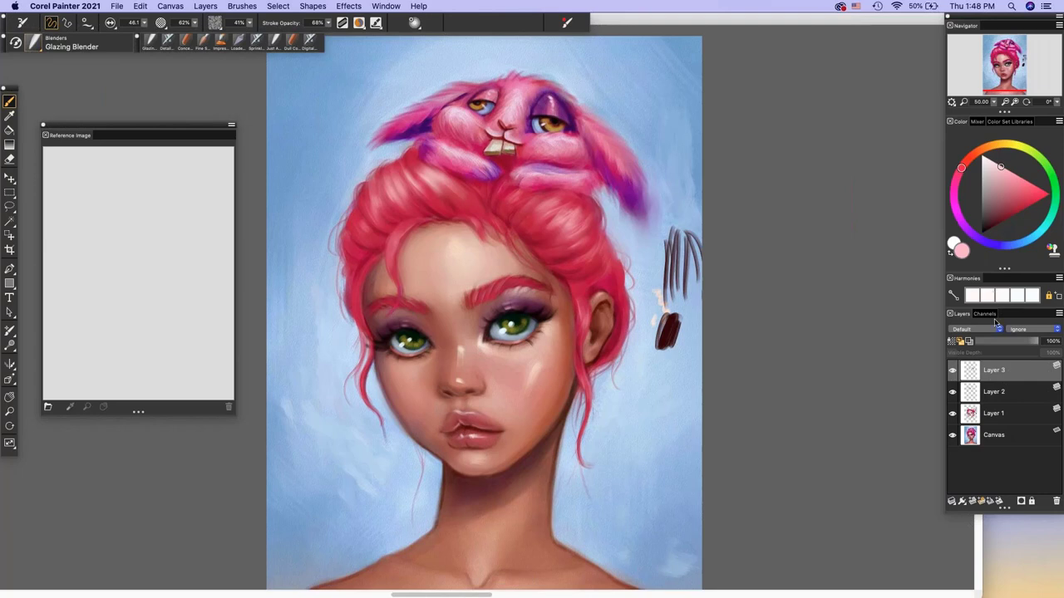
{"action": "left_click", "coordinate": [971, 501]}
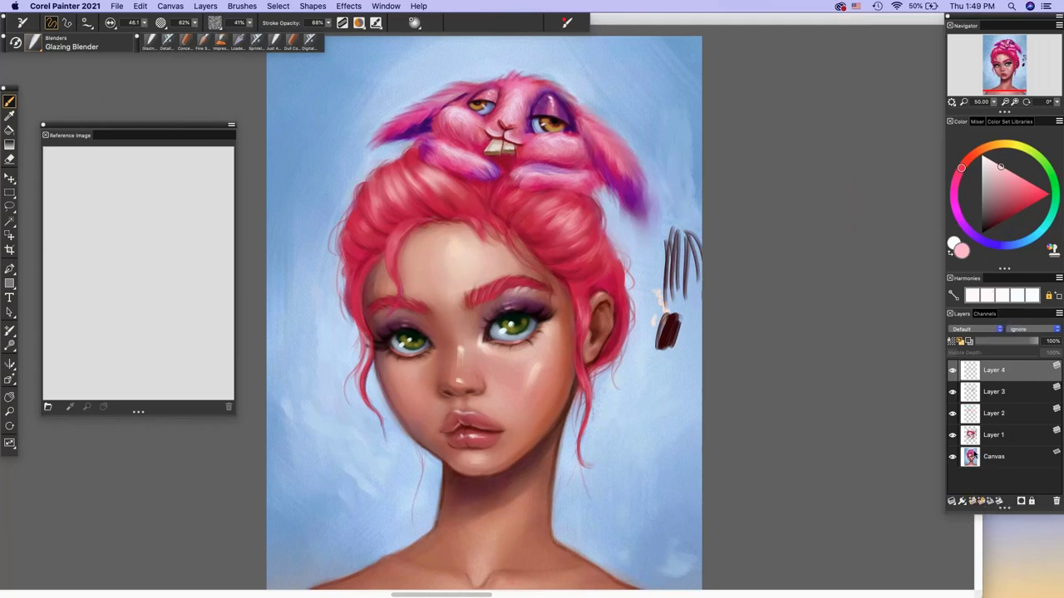
{"action": "left_click", "coordinate": [208, 42]}
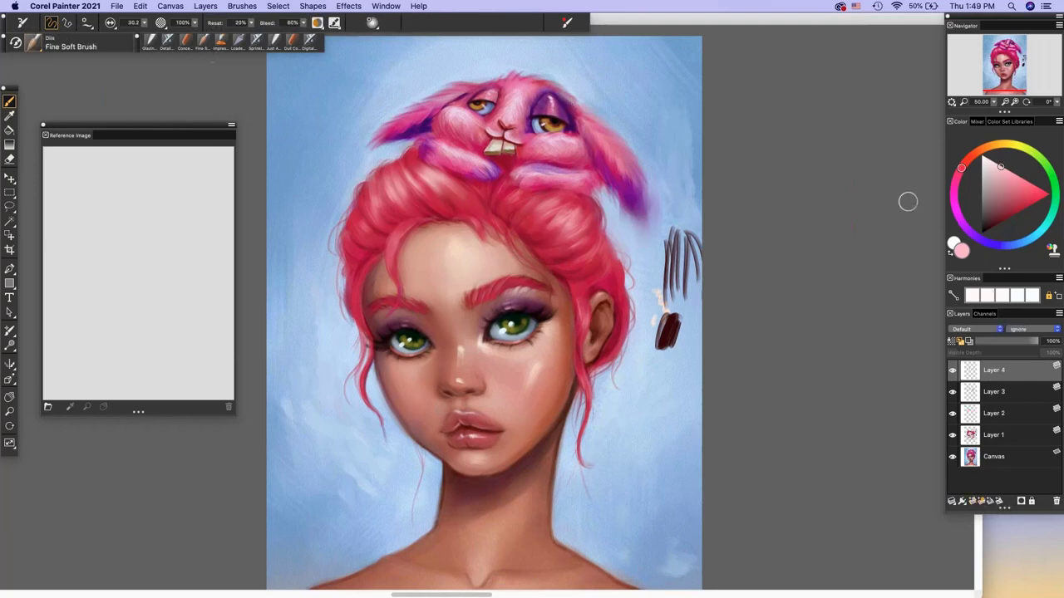
{"action": "left_click", "coordinate": [990, 162]}
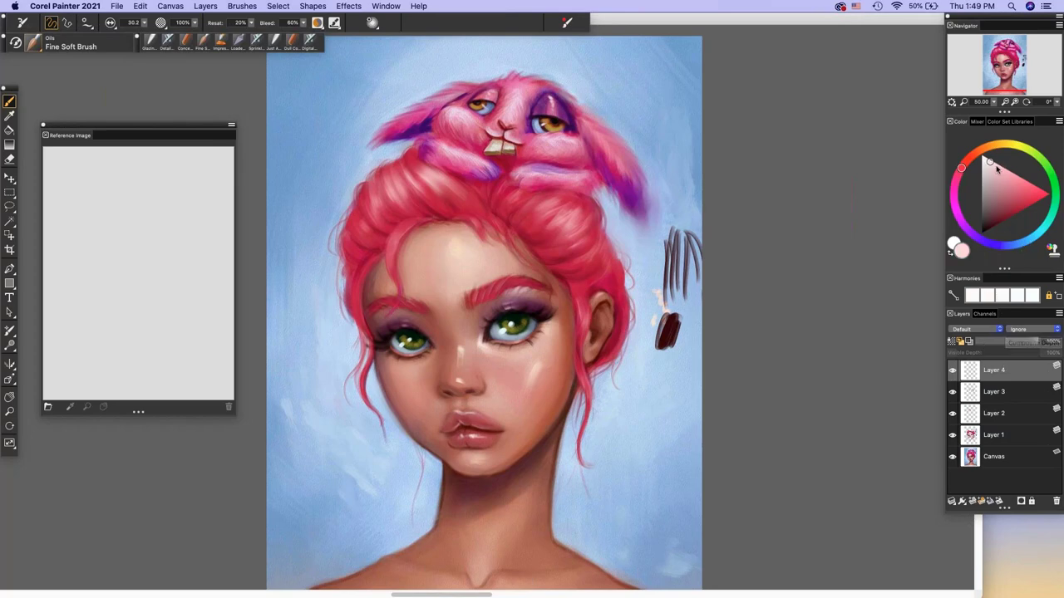
{"action": "left_click", "coordinate": [1023, 244]}
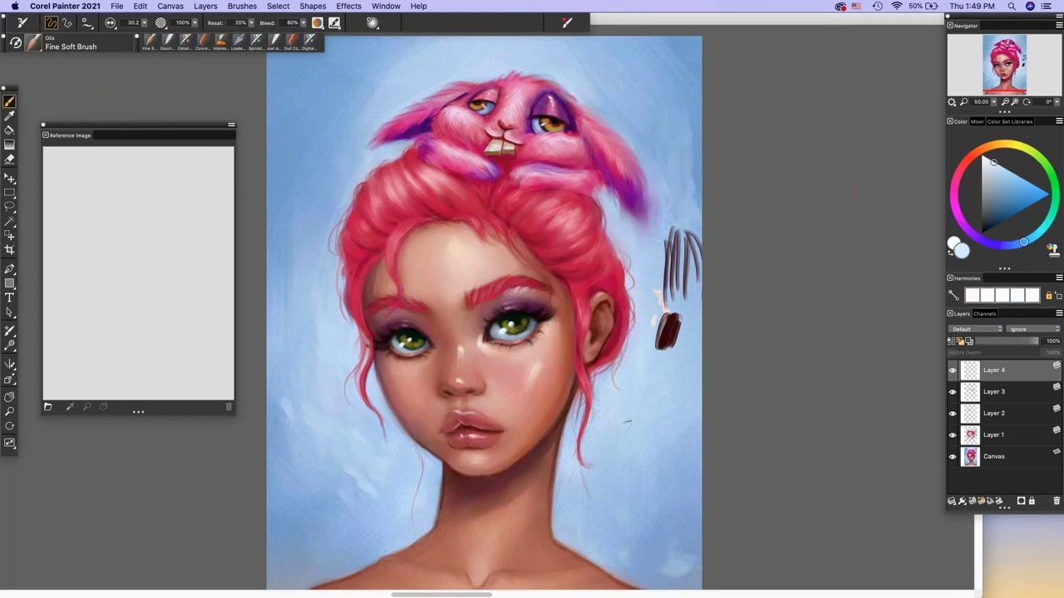
{"action": "left_click_drag", "start_coordinate": [145, 23], "coordinate": [154, 24]}
{"action": "mouse_move", "coordinate": [144, 22]}
{"action": "left_mouse_down"}
{"action": "mouse_move", "coordinate": [166, 46]}
{"action": "mouse_move", "coordinate": [179, 31]}
{"action": "mouse_move", "coordinate": [192, 46]}
{"action": "left_mouse_up"}
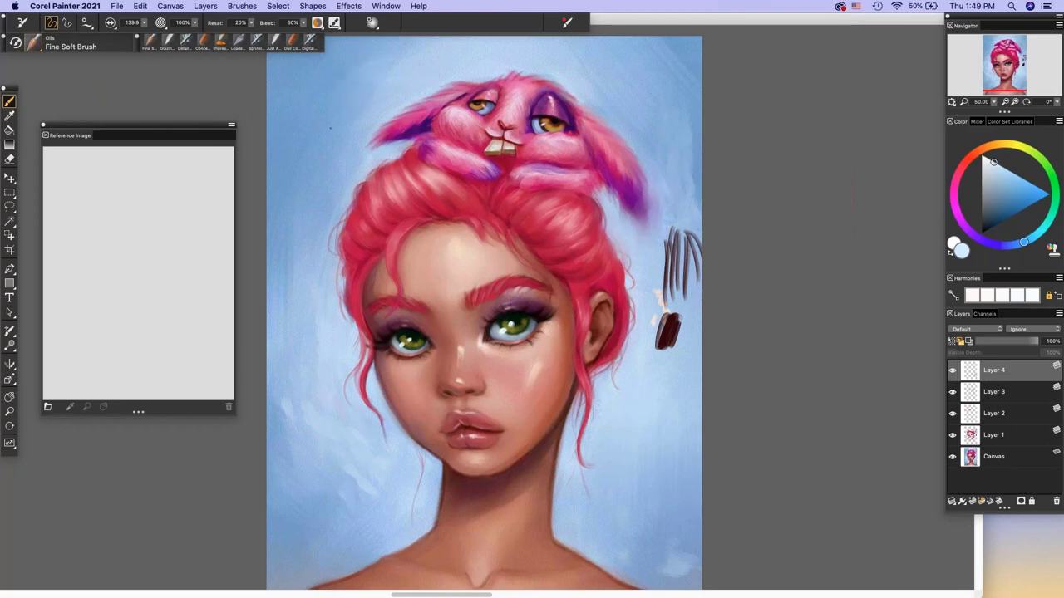
{"action": "left_click", "coordinate": [1008, 185]}
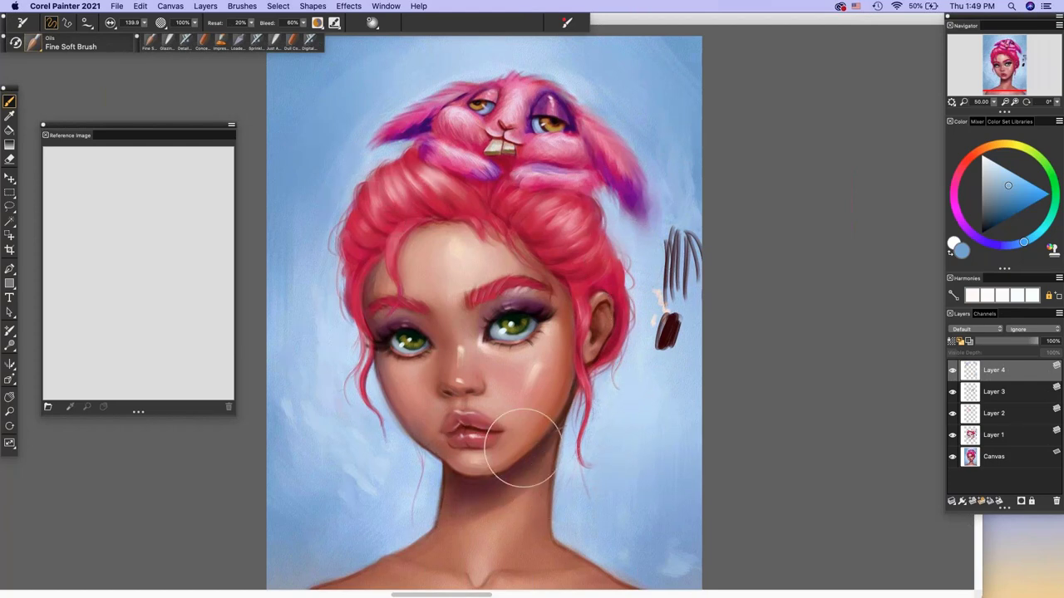
- Switch to the Impressionist brush at size 88.5 and dab blue strokes by the hair's edge and beside the neck
{"action": "left_click", "coordinate": [221, 40]}
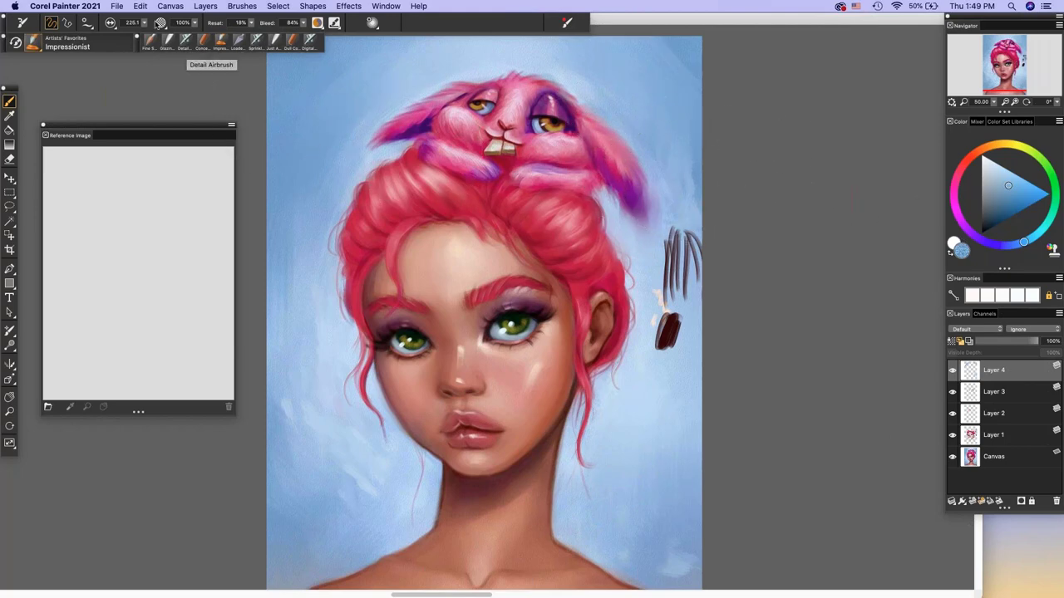
{"action": "left_click", "coordinate": [144, 23]}
{"action": "left_click_drag", "start_coordinate": [146, 46], "coordinate": [131, 46]}
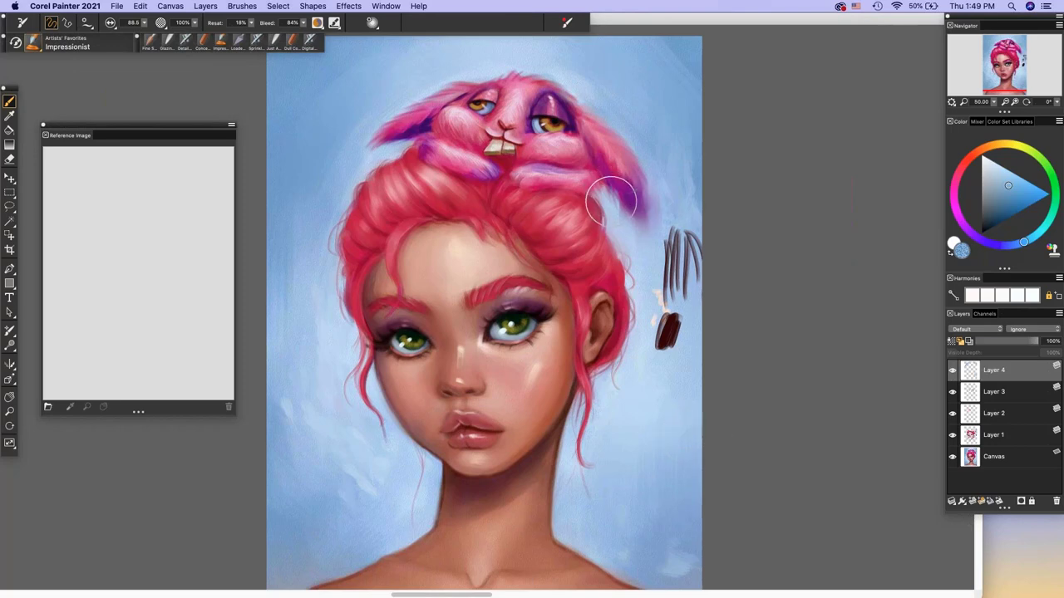
{"action": "left_click_drag", "start_coordinate": [608, 201], "coordinate": [632, 228]}
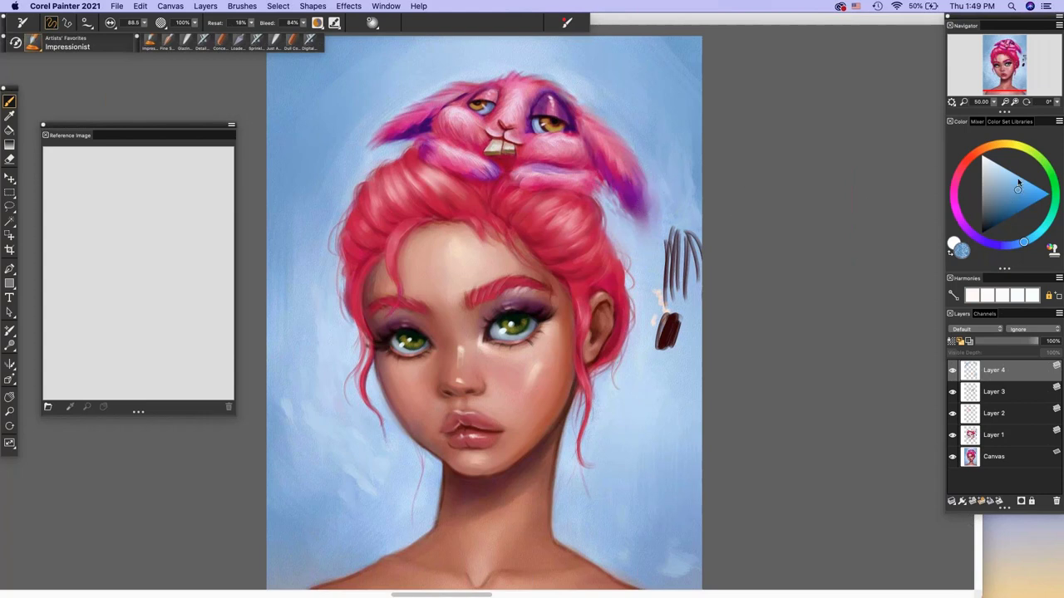
{"action": "left_click", "coordinate": [1017, 179]}
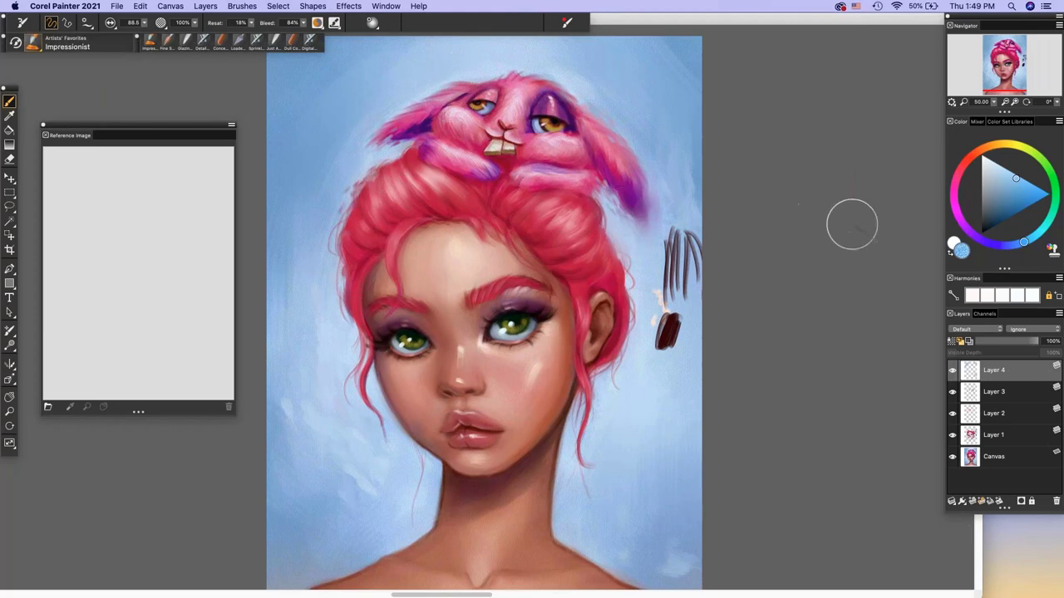
{"action": "left_click_drag", "start_coordinate": [561, 471], "coordinate": [548, 502]}
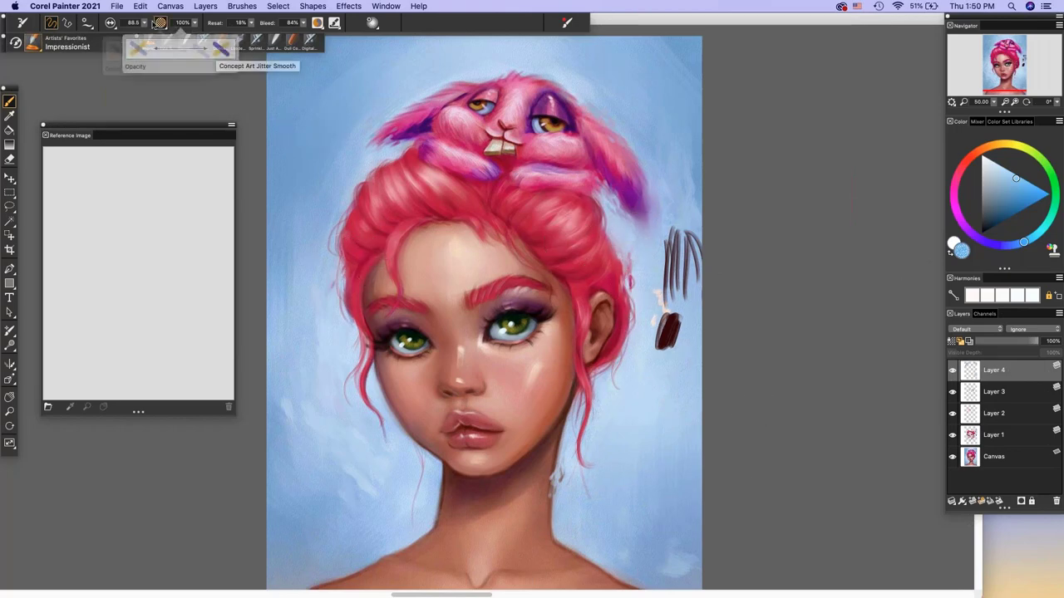
- Enlarge the Impressionist brush to 271.0, choose a lighter blue, and dab strokes over the background beside the bunny's ear and the hair
{"action": "left_click_drag", "start_coordinate": [144, 22], "coordinate": [181, 27]}
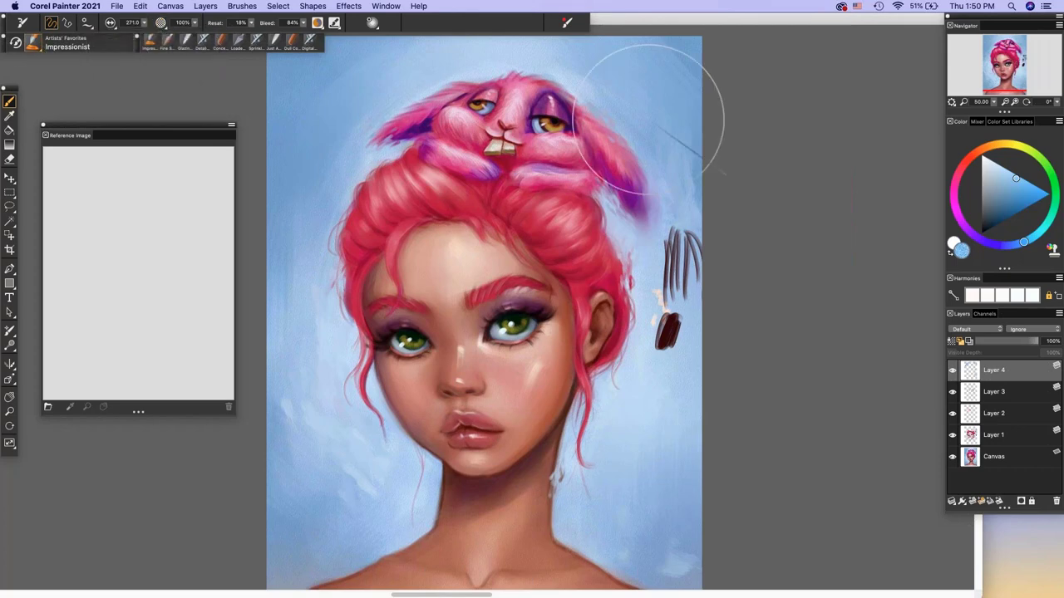
{"action": "left_click", "coordinate": [1006, 169]}
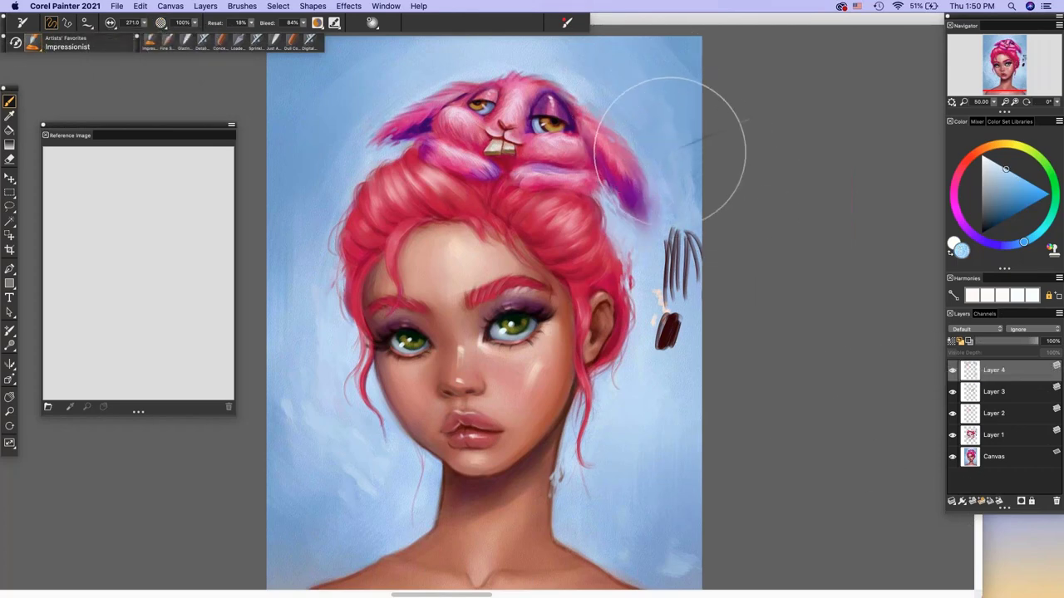
{"action": "left_click_drag", "start_coordinate": [670, 146], "coordinate": [665, 200]}
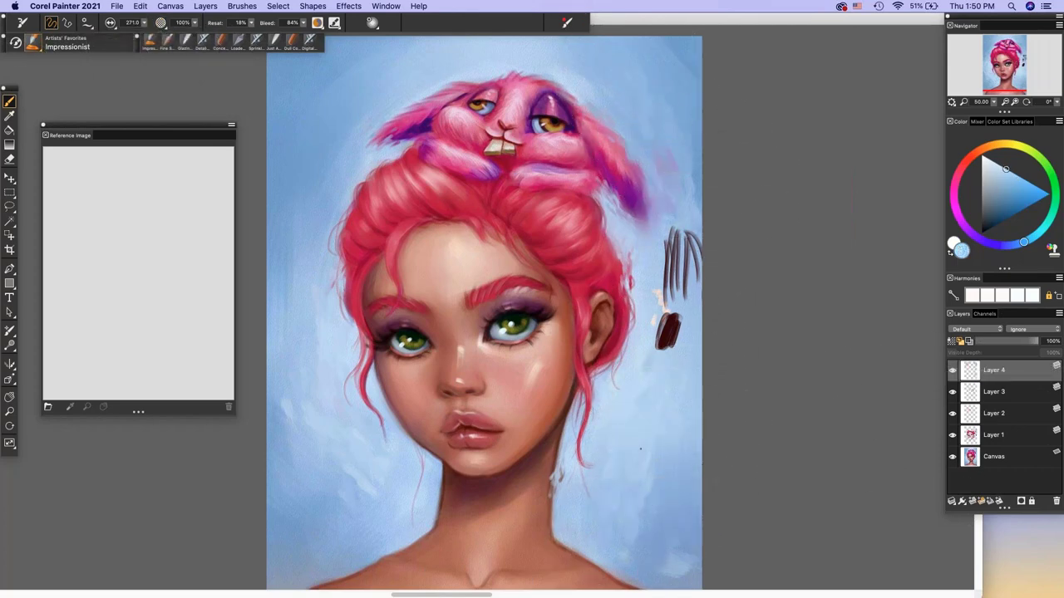
{"action": "left_click_drag", "start_coordinate": [677, 365], "coordinate": [690, 210]}
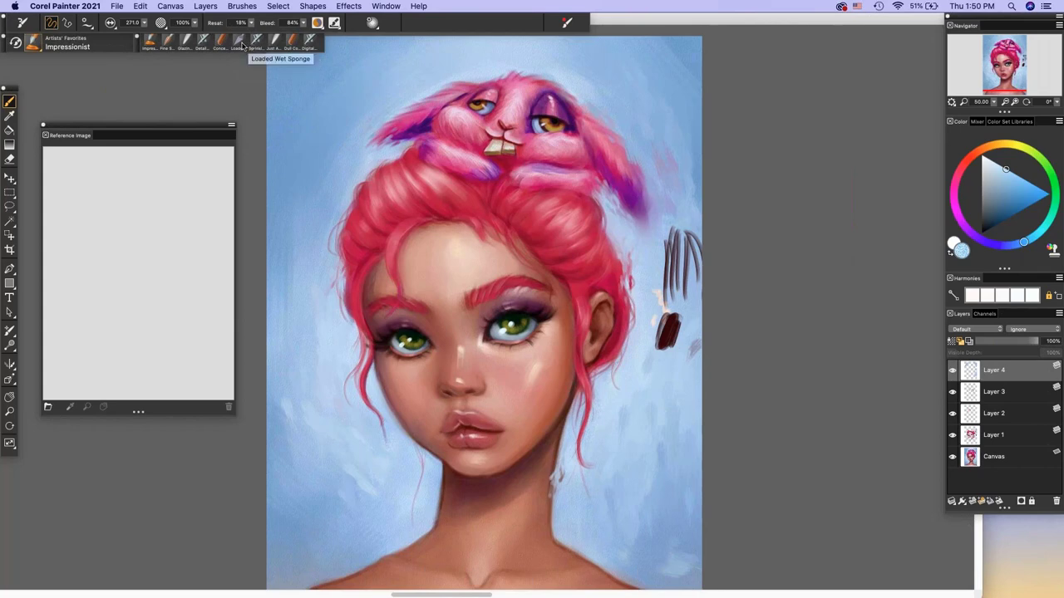
- Switch to the Loaded Wet Sponge, set its size to 112.9, and dab light blue texture beside the neck and along the hair edges
{"action": "left_click", "coordinate": [239, 43]}
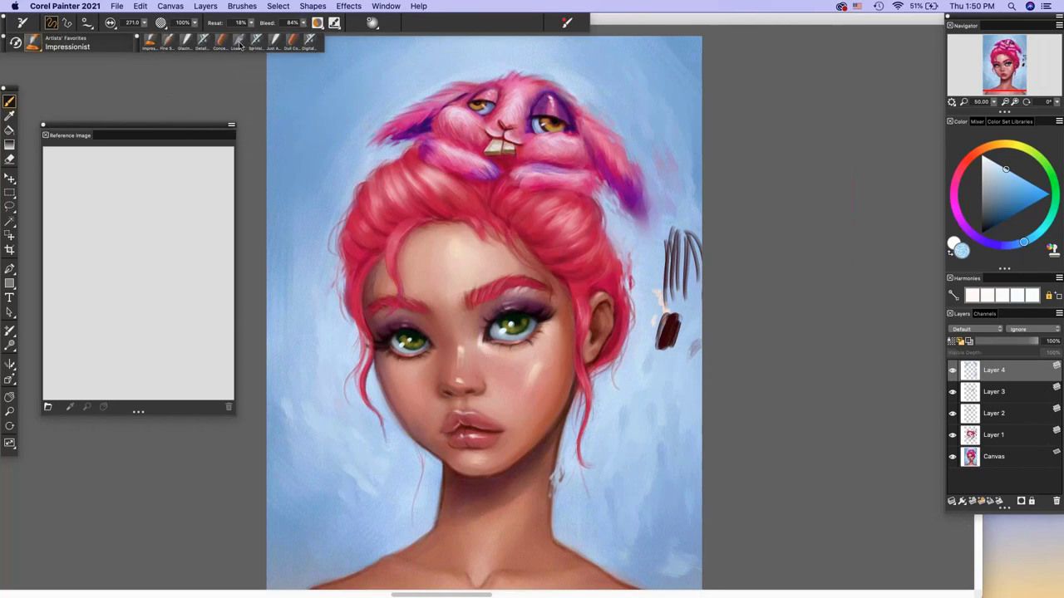
{"action": "mouse_move", "coordinate": [357, 491]}
{"action": "left_mouse_down"}
{"action": "mouse_move", "coordinate": [335, 503]}
{"action": "mouse_move", "coordinate": [343, 447]}
{"action": "left_mouse_up"}
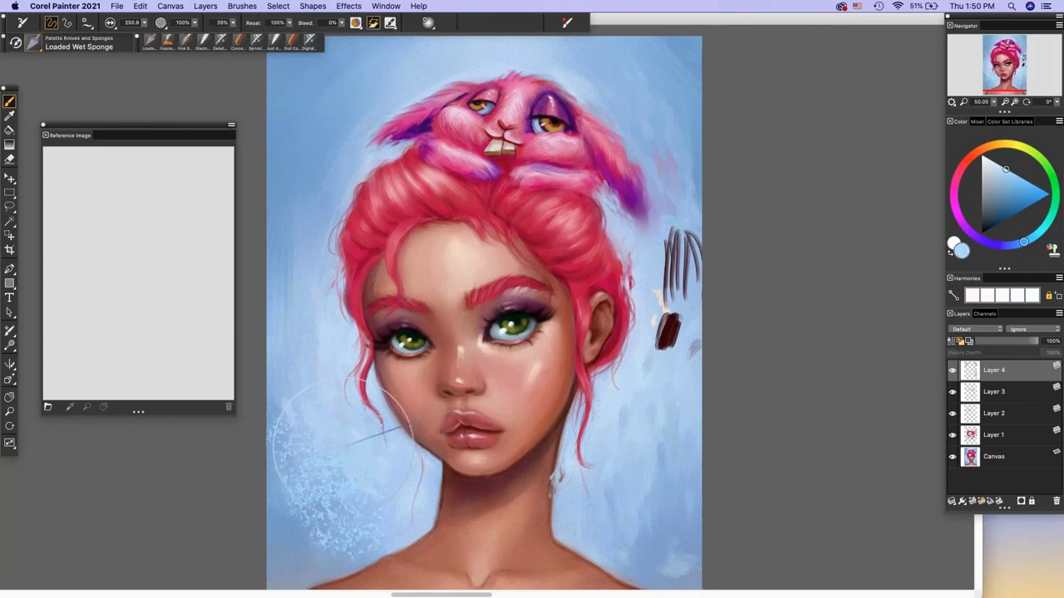
{"action": "key", "text": "super+z"}
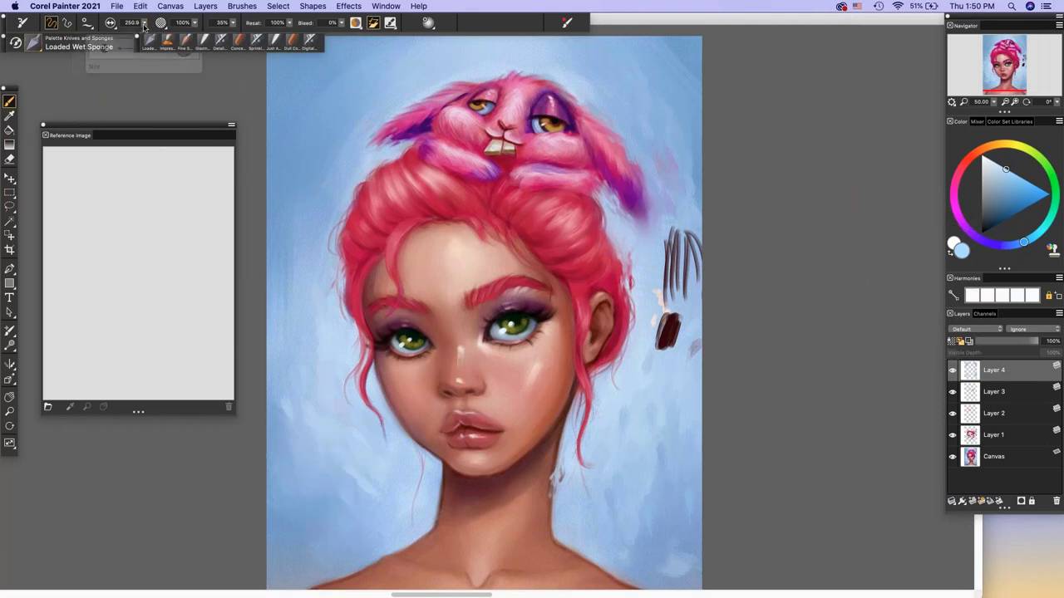
{"action": "left_click", "coordinate": [136, 48]}
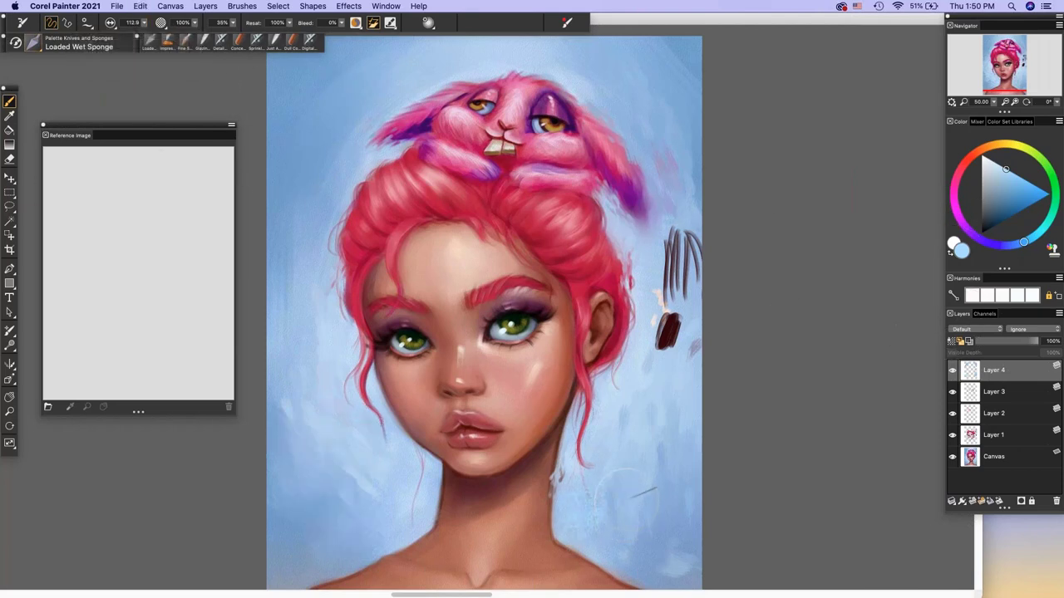
{"action": "left_click_drag", "start_coordinate": [356, 347], "coordinate": [354, 311]}
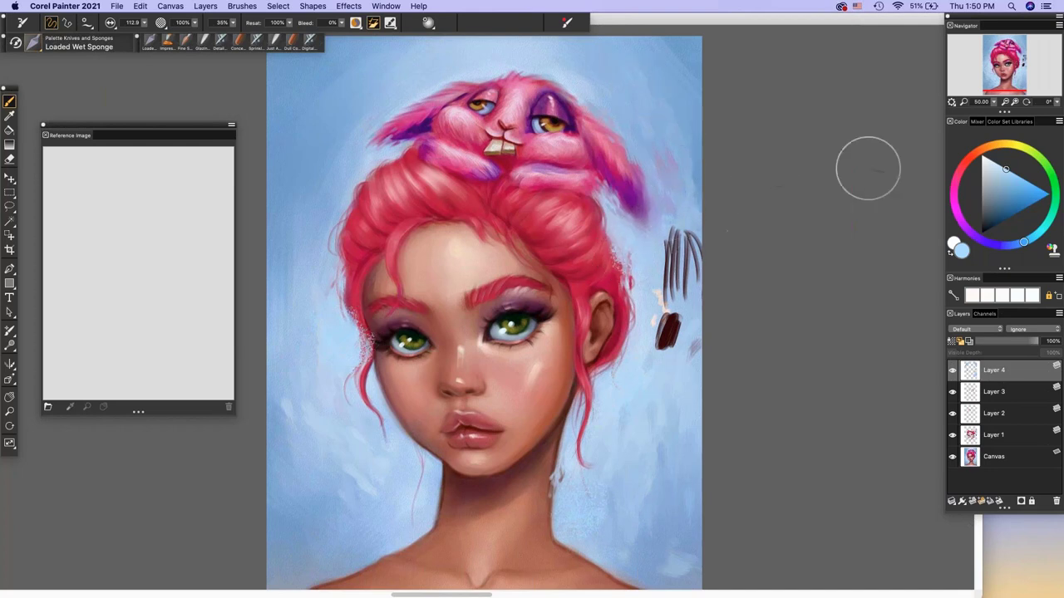
- Reduce the Loaded Wet Sponge to size 44.6 and dab slightly deeper blue texture over the background around the head
{"action": "left_click", "coordinate": [145, 23]}
{"action": "left_click_drag", "start_coordinate": [144, 24], "coordinate": [116, 50]}
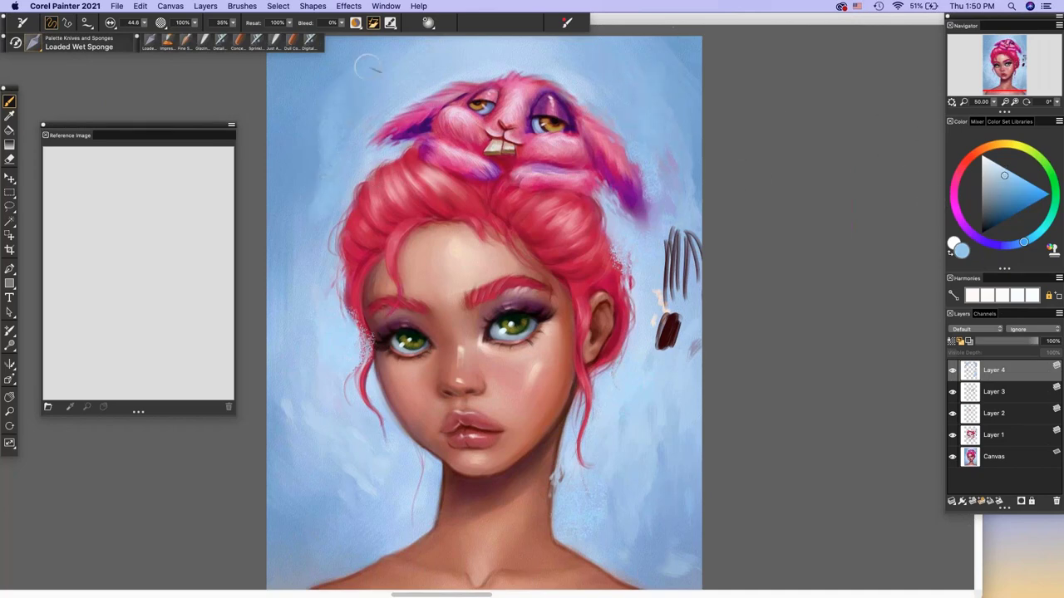
{"action": "key", "text": "super+Tab"}
{"action": "left_click", "coordinate": [320, 285]}
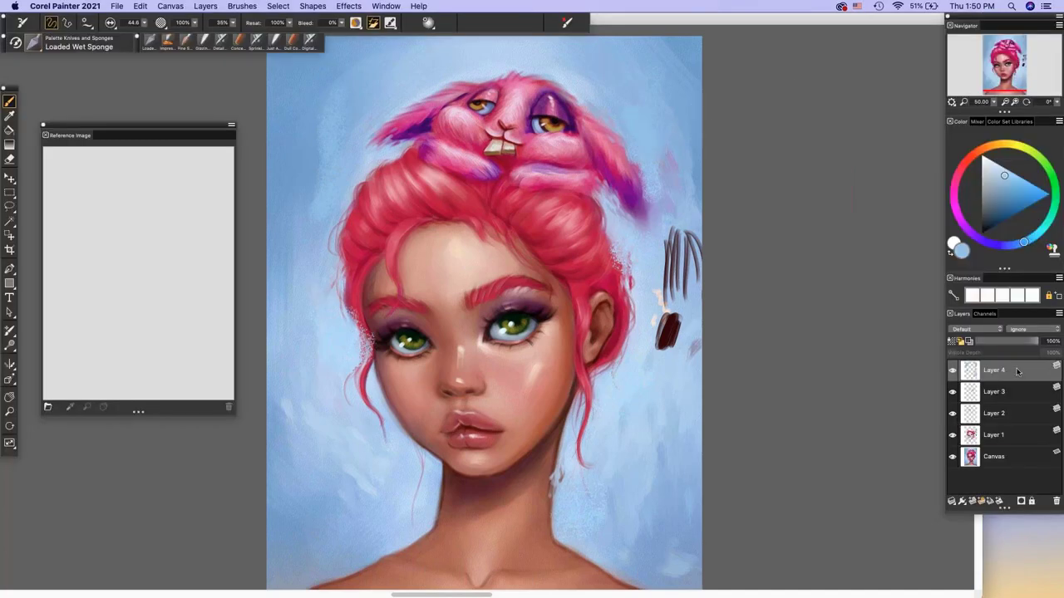
- Add a new layer above Layer 4 and switch to the Sprinkle Airbrush
{"action": "left_click", "coordinate": [972, 502]}
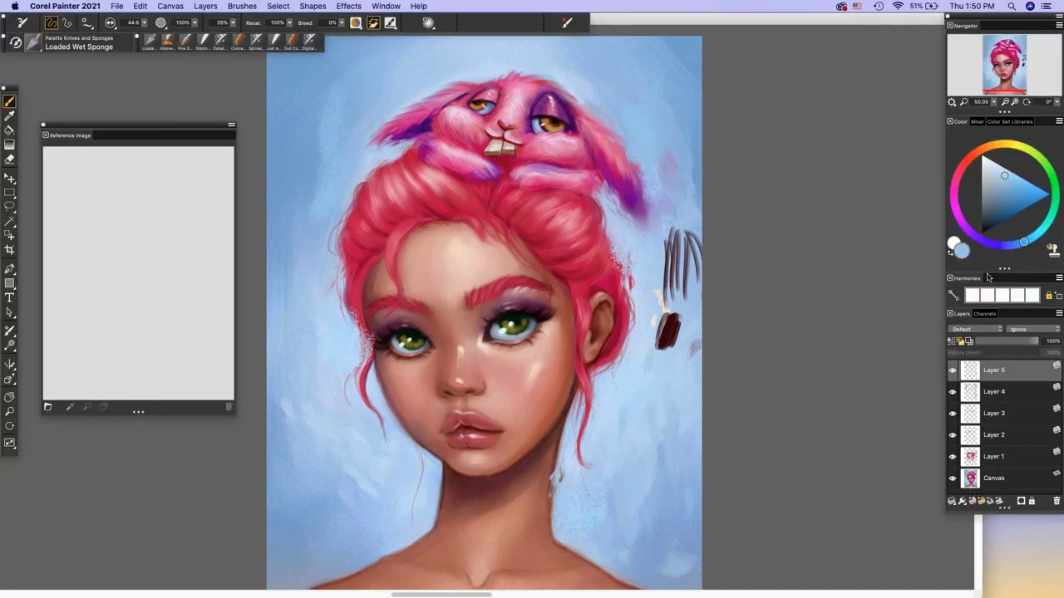
{"action": "left_click", "coordinate": [1014, 101]}
{"action": "left_click_drag", "start_coordinate": [1010, 61], "coordinate": [1021, 66]}
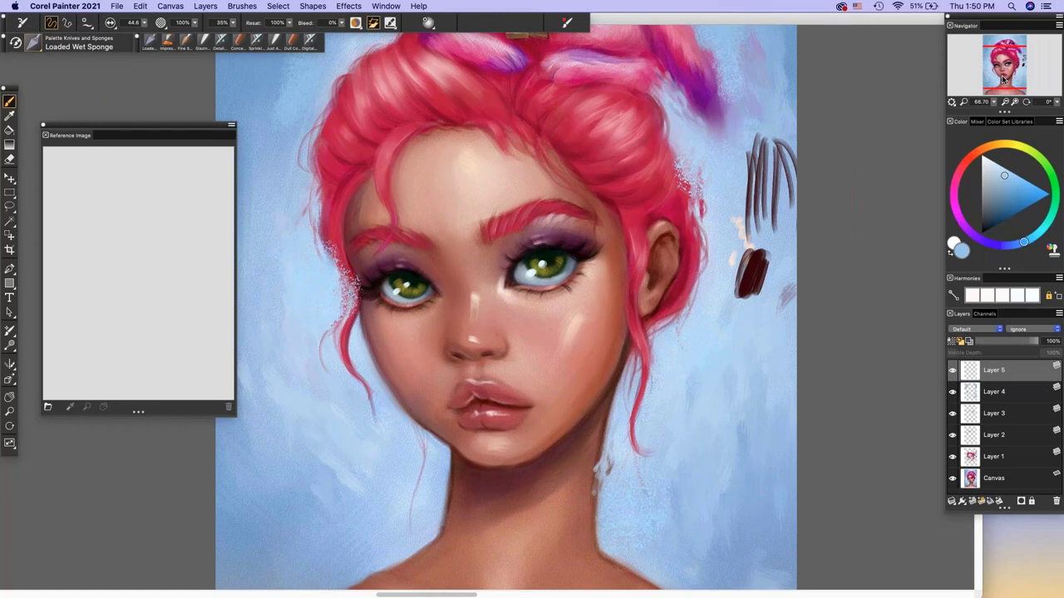
{"action": "left_click", "coordinate": [260, 42]}
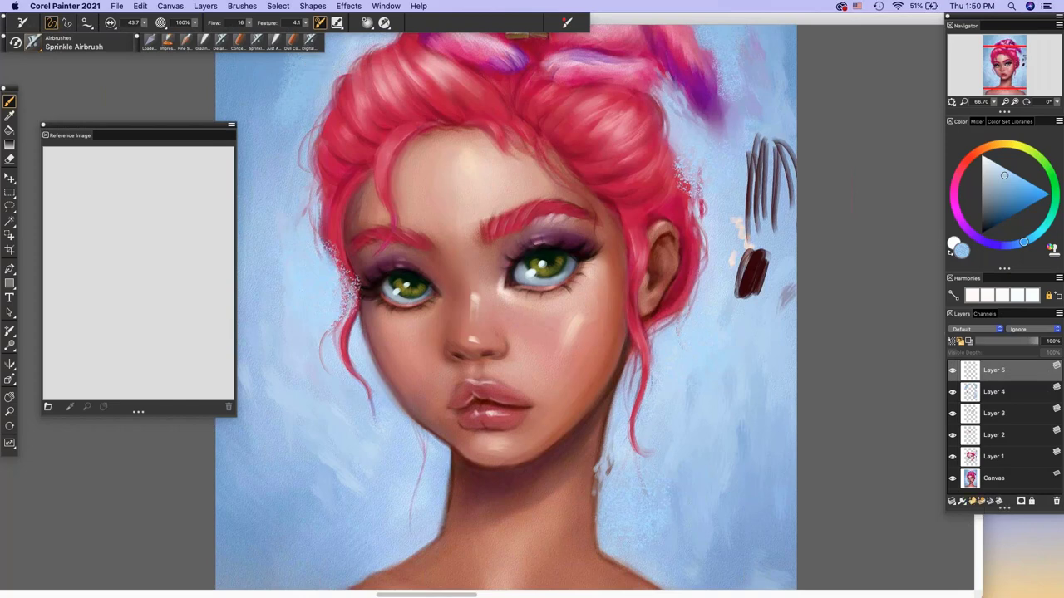
- Add another new layer, choose a muted reddish brown, and set the Sprinkle Airbrush size to 33.7
{"action": "left_click", "coordinate": [972, 501]}
{"action": "left_click", "coordinate": [972, 157]}
{"action": "left_click_drag", "start_coordinate": [1002, 212], "coordinate": [1005, 209]}
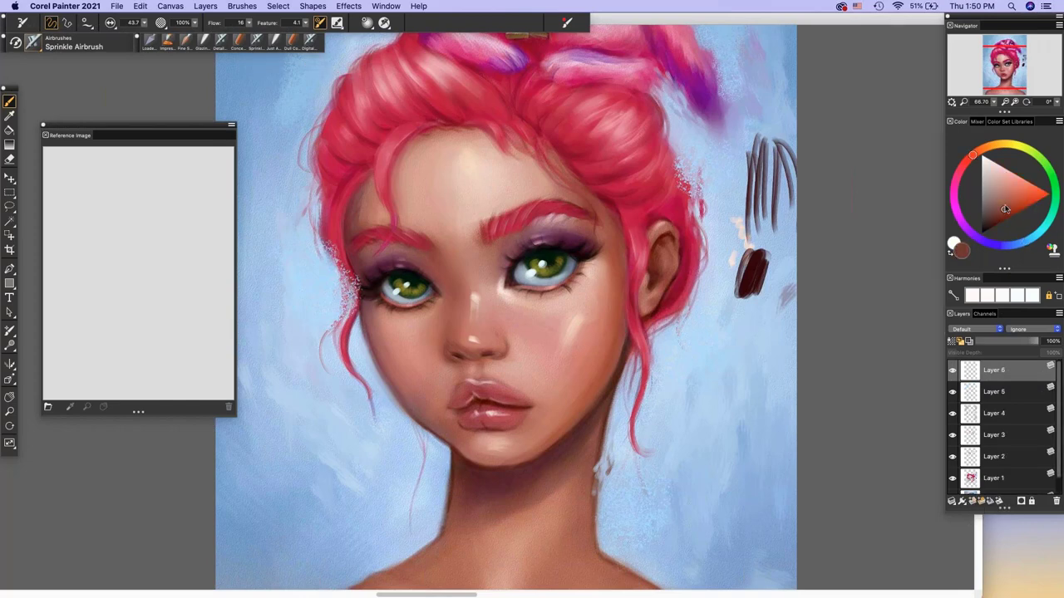
{"action": "left_click", "coordinate": [143, 22]}
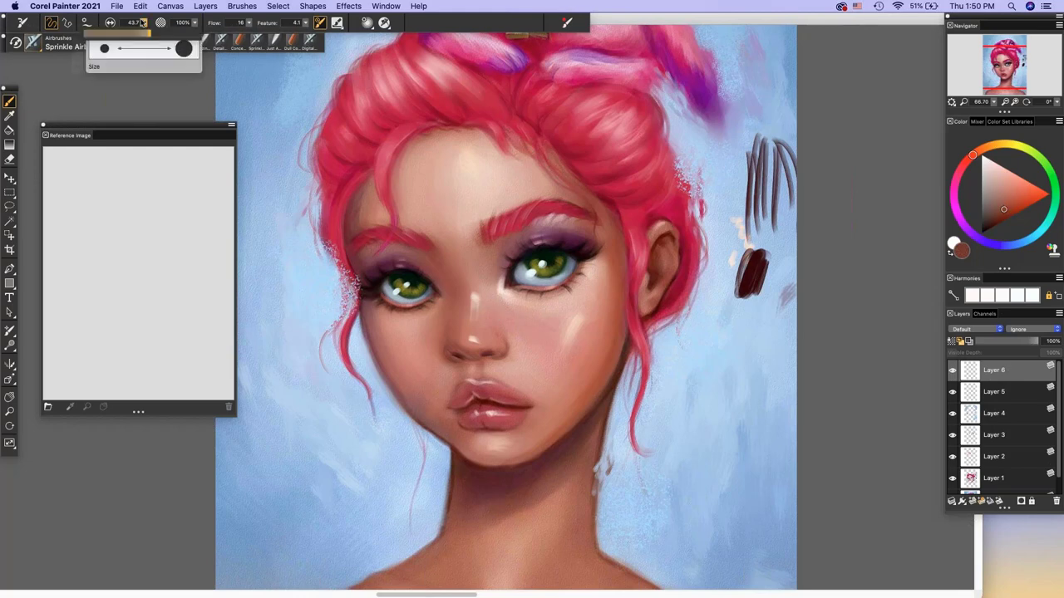
{"action": "left_click", "coordinate": [145, 34]}
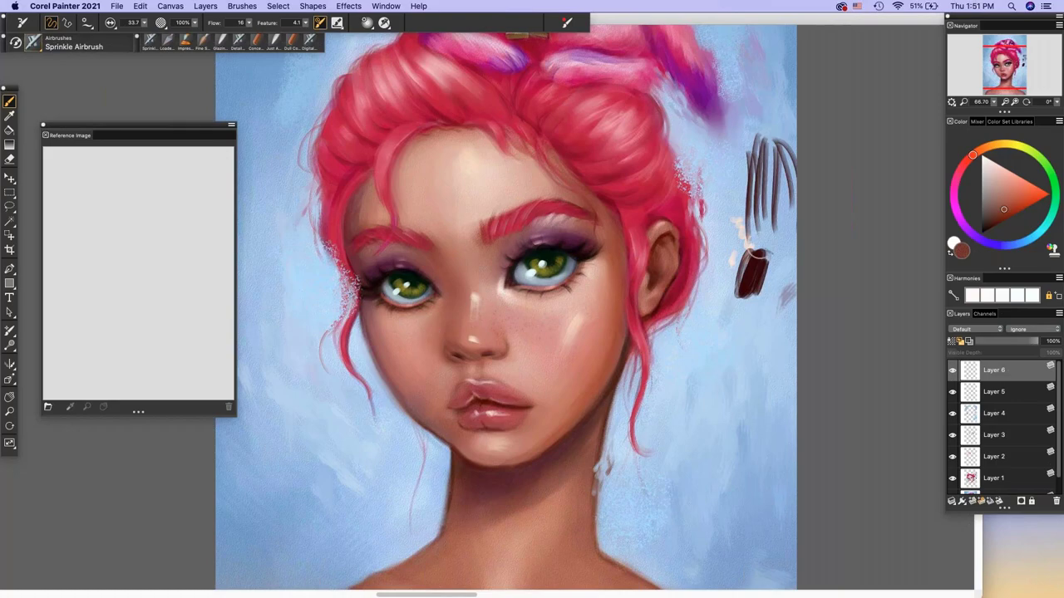
- Lasso a freckle area running across both cheeks and the bridge of the nose
{"action": "left_click", "coordinate": [1013, 103]}
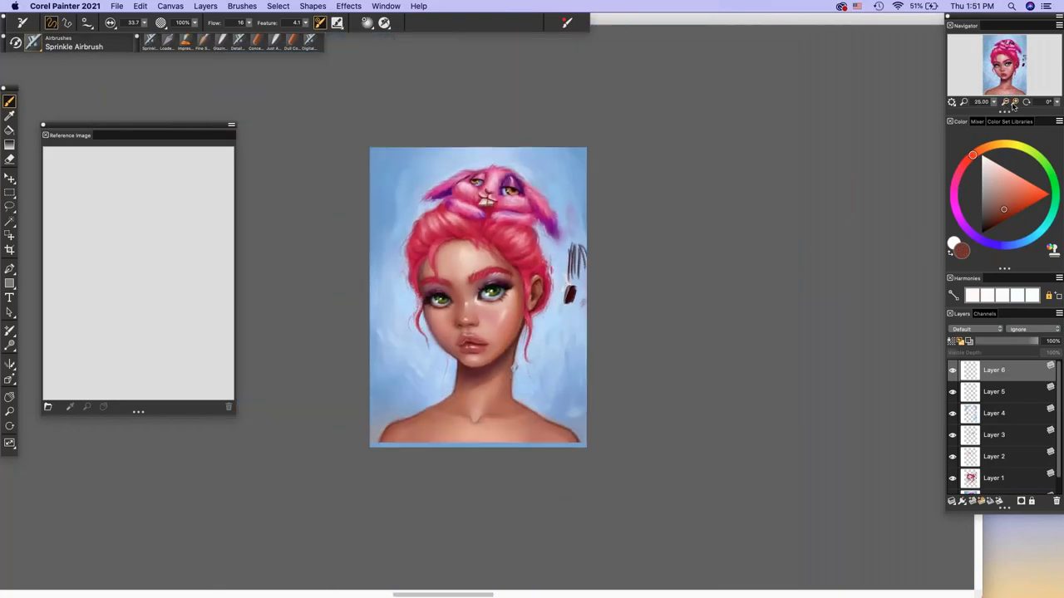
{"action": "left_click", "coordinate": [1014, 103]}
{"action": "left_click", "coordinate": [1014, 103]}
{"action": "left_click", "coordinate": [1014, 103]}
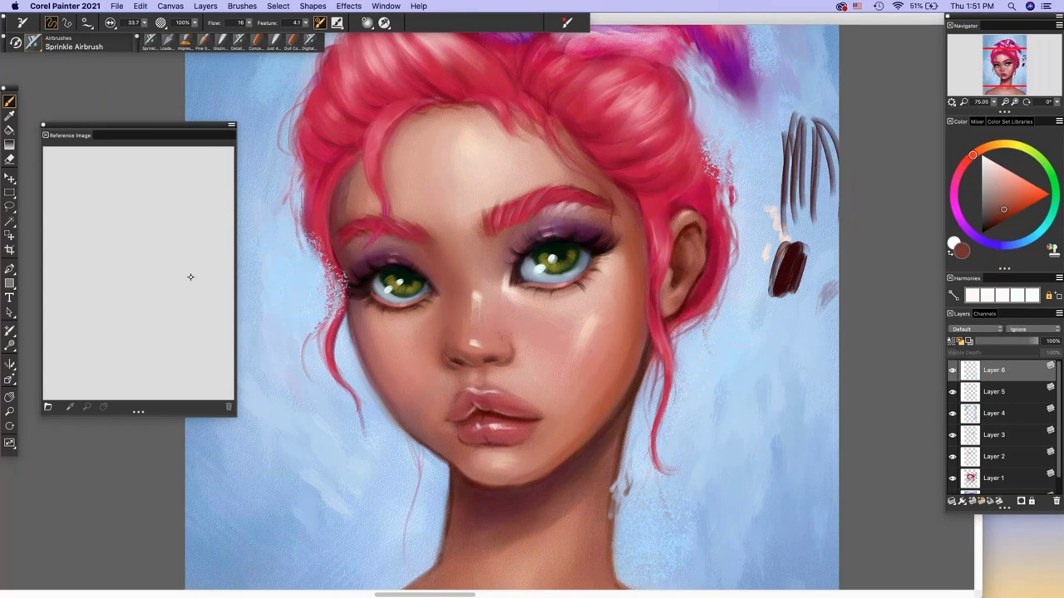
{"action": "left_click", "coordinate": [10, 206]}
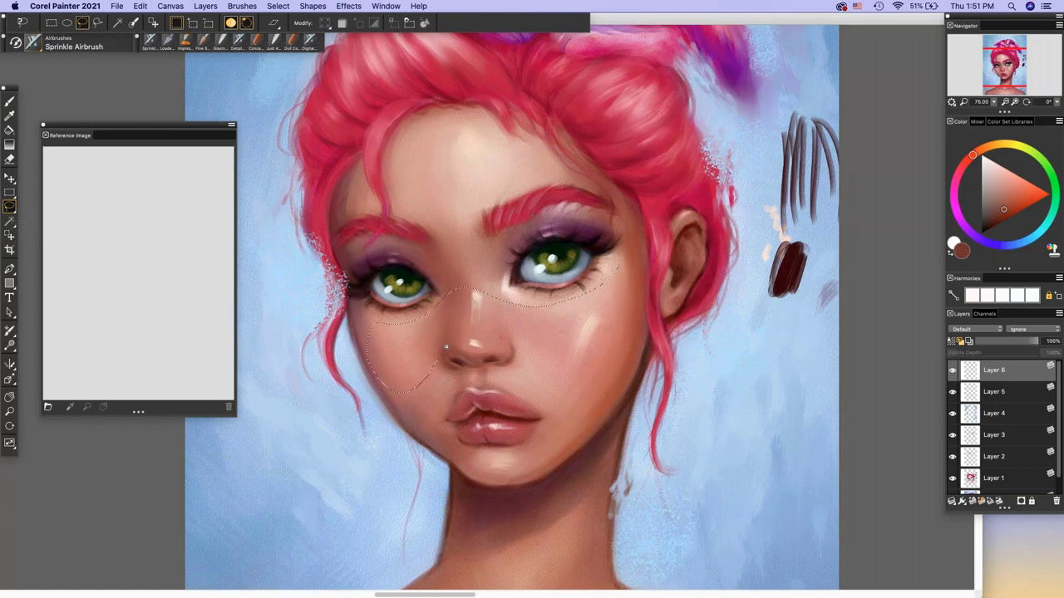
{"action": "left_click_drag", "start_coordinate": [615, 269], "coordinate": [614, 271]}
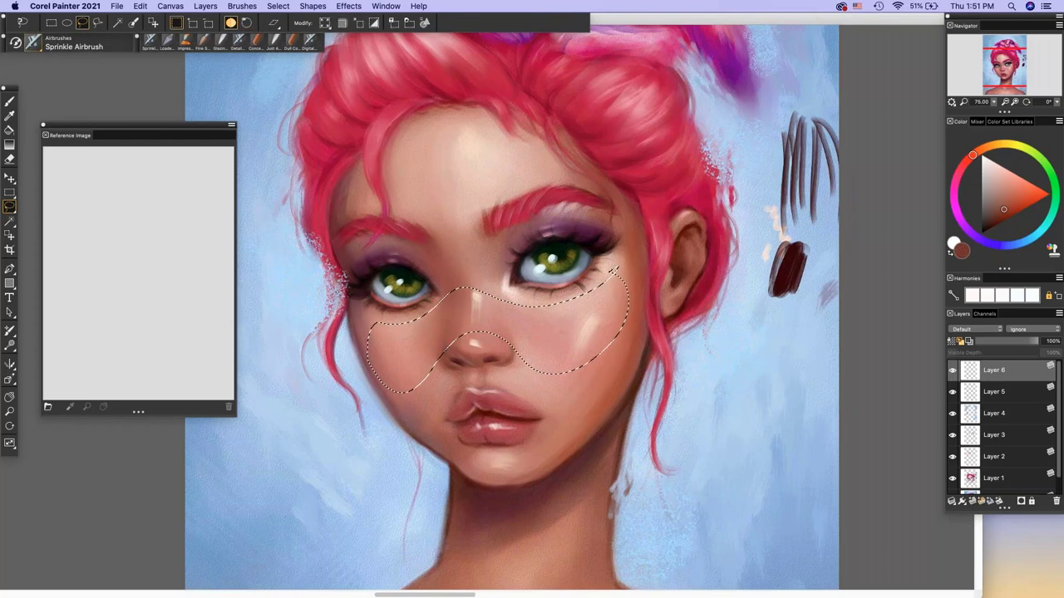
- Enlarge the Sprinkle Airbrush to 144.7 and spray reddish-brown freckles inside the selection across the nose and cheeks
{"action": "left_click", "coordinate": [10, 101]}
{"action": "left_click", "coordinate": [145, 22]}
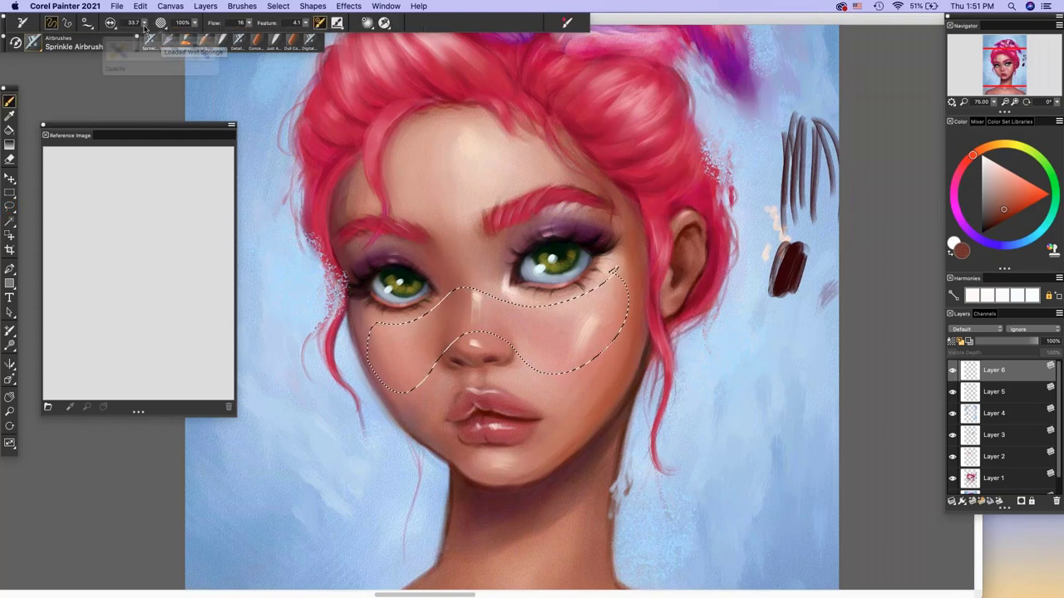
{"action": "left_click_drag", "start_coordinate": [146, 25], "coordinate": [174, 38]}
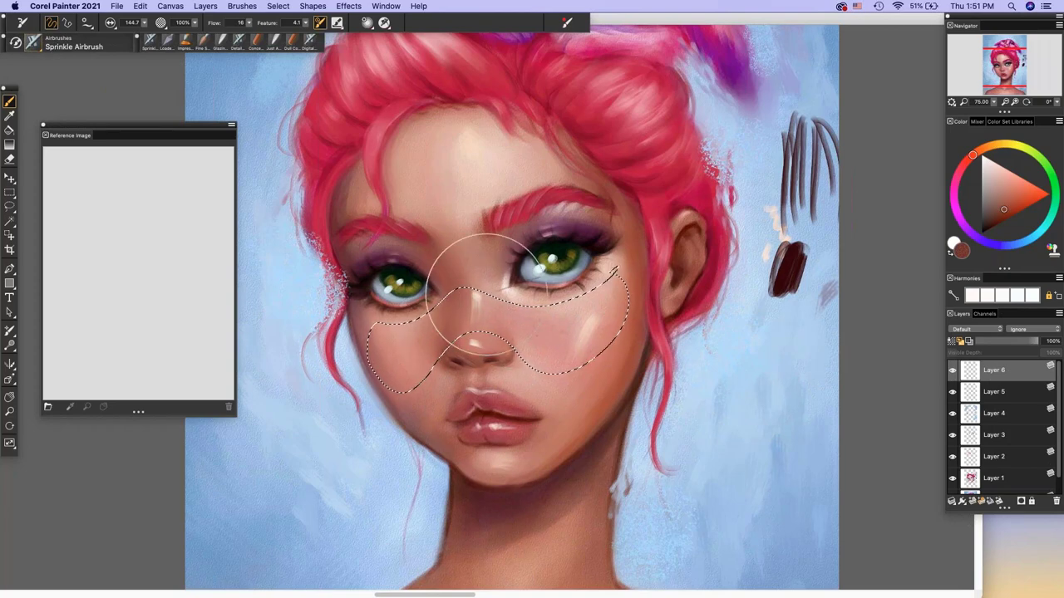
{"action": "mouse_move", "coordinate": [582, 328]}
{"action": "left_mouse_down"}
{"action": "mouse_move", "coordinate": [511, 291]}
{"action": "mouse_move", "coordinate": [522, 359]}
{"action": "mouse_move", "coordinate": [556, 332]}
{"action": "left_mouse_up"}
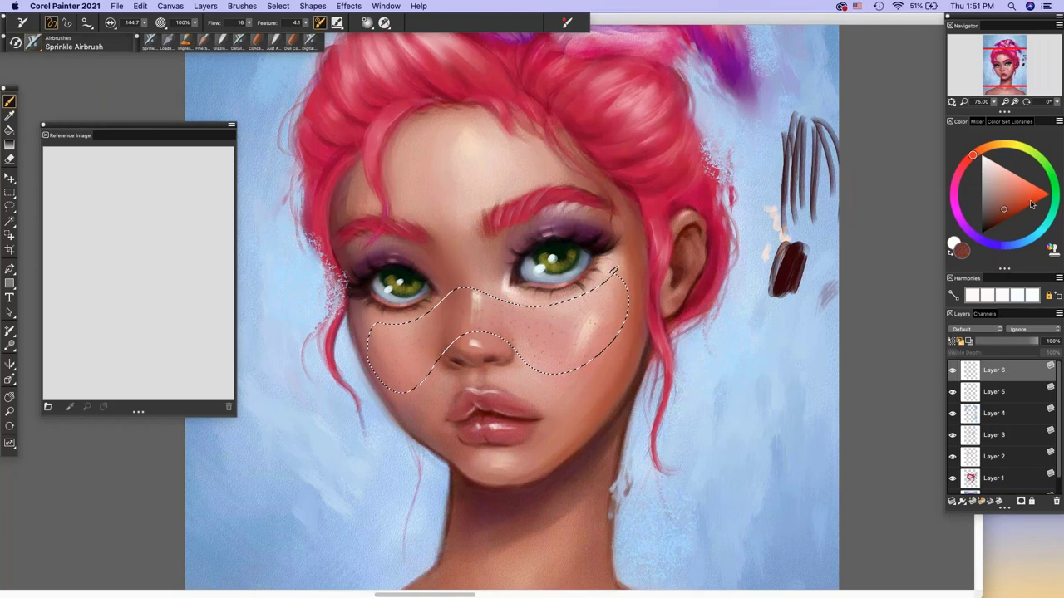
- Add darker reddish-brown freckles with the airbrush at size 203.6, and remove the selection
{"action": "left_click", "coordinate": [1007, 219]}
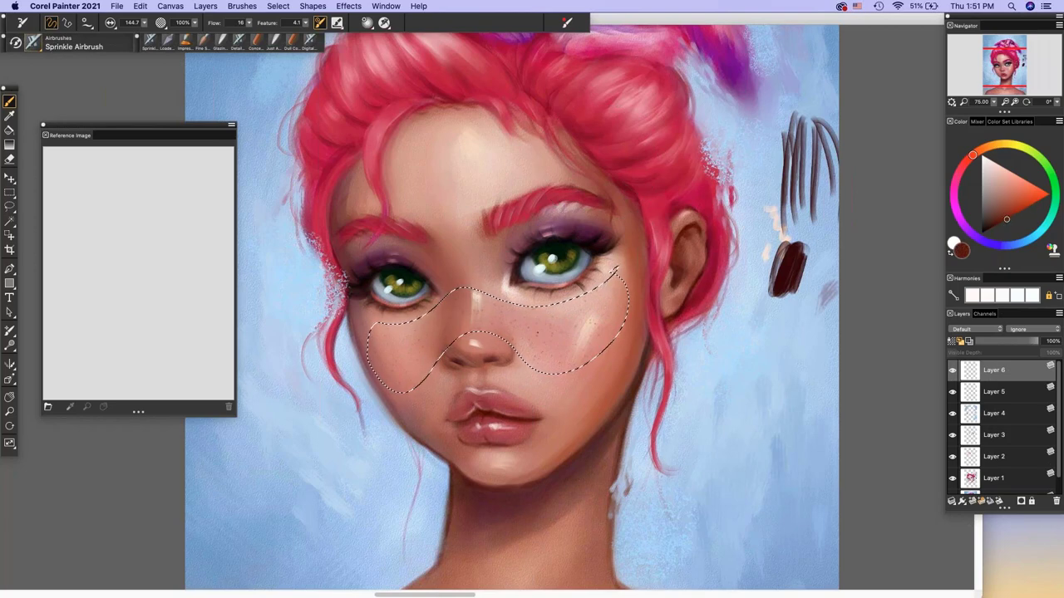
{"action": "left_click", "coordinate": [145, 23]}
{"action": "left_click_drag", "start_coordinate": [152, 56], "coordinate": [163, 56]}
{"action": "key", "text": "l"}
{"action": "key", "text": "super+d"}
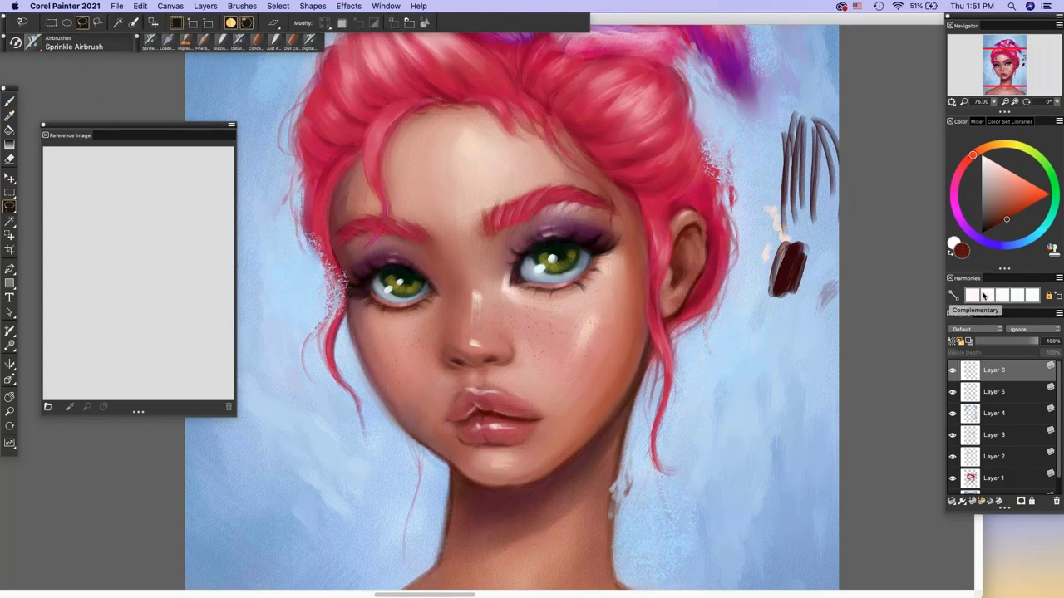
- Examine the freckles on the face at both full-portrait and close-up scale
{"action": "left_click", "coordinate": [1005, 102]}
{"action": "left_click", "coordinate": [1005, 101]}
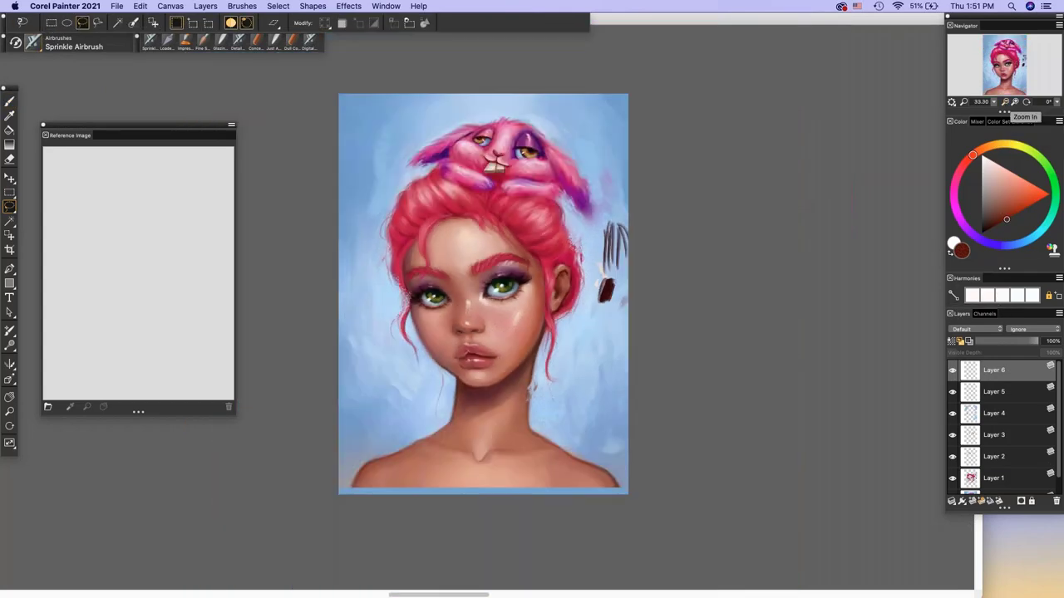
{"action": "left_click", "coordinate": [1015, 102]}
{"action": "left_click", "coordinate": [1015, 102]}
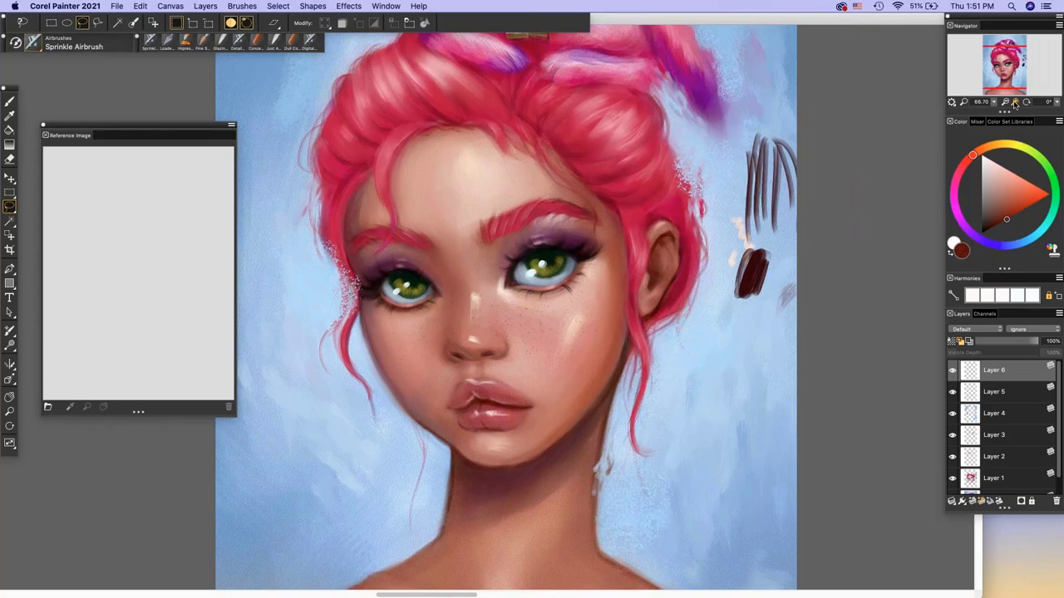
{"action": "left_click", "coordinate": [1006, 102]}
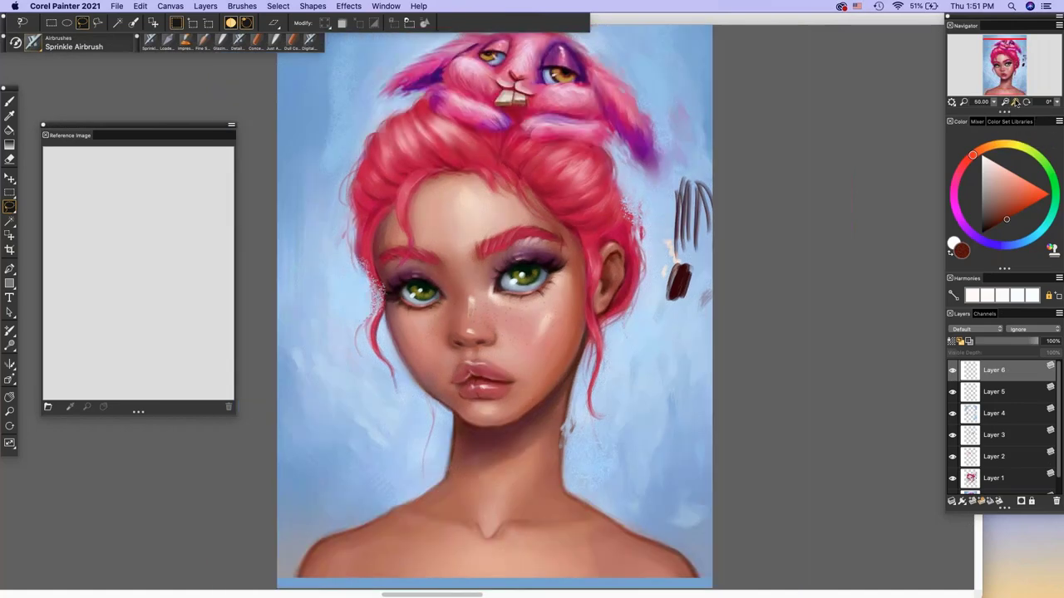
{"action": "left_click", "coordinate": [1015, 102]}
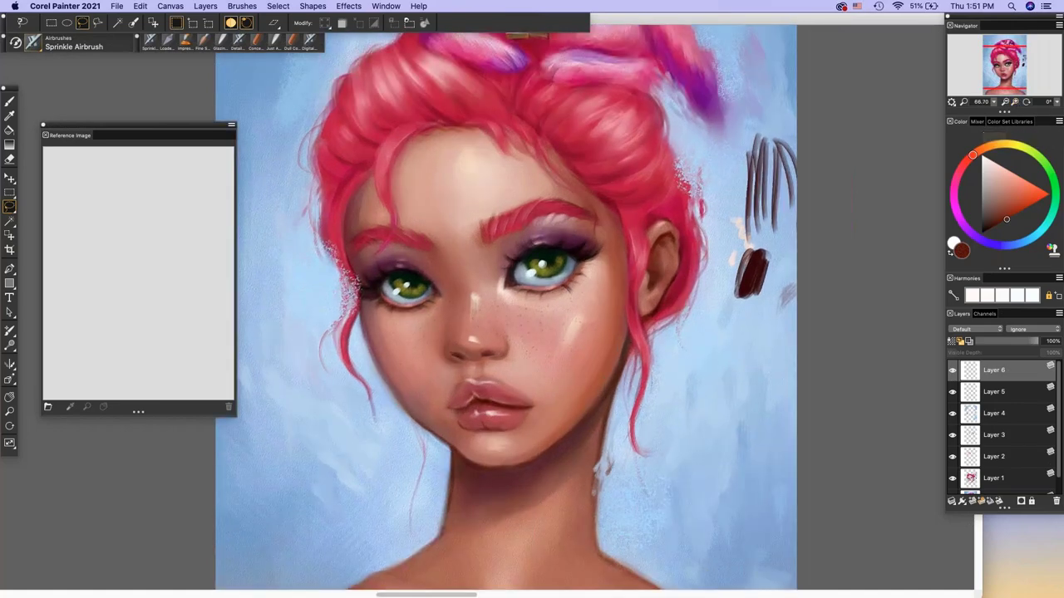
- Add a new layer and paint a pale pinkish-white teeth shape beside the neck with the Concept Art Jitter brush
{"action": "key", "text": "b"}
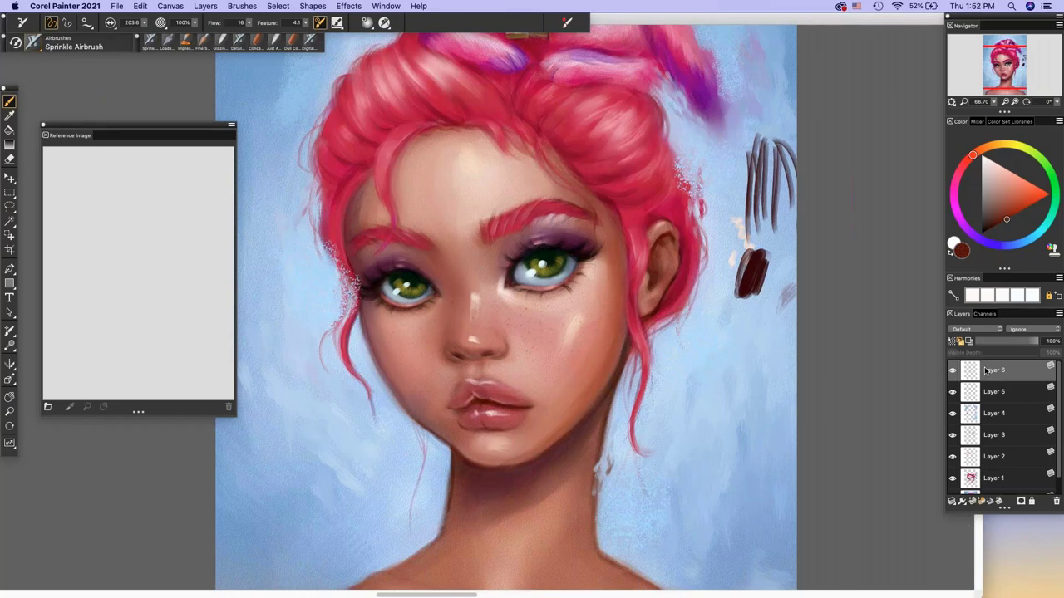
{"action": "left_click_drag", "start_coordinate": [1010, 72], "coordinate": [1009, 74]}
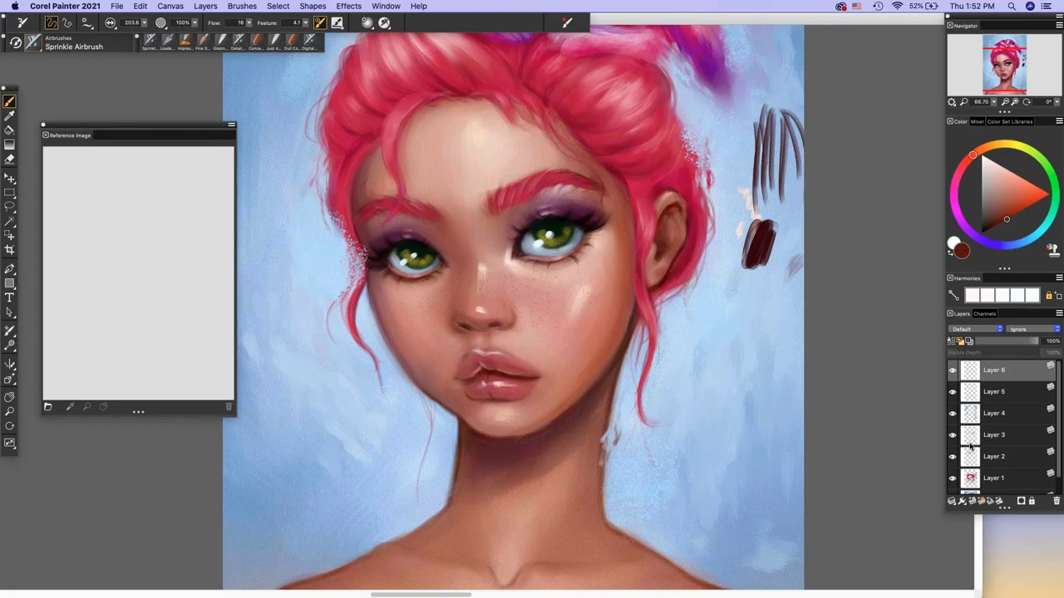
{"action": "left_click", "coordinate": [981, 502]}
{"action": "left_click", "coordinate": [988, 164]}
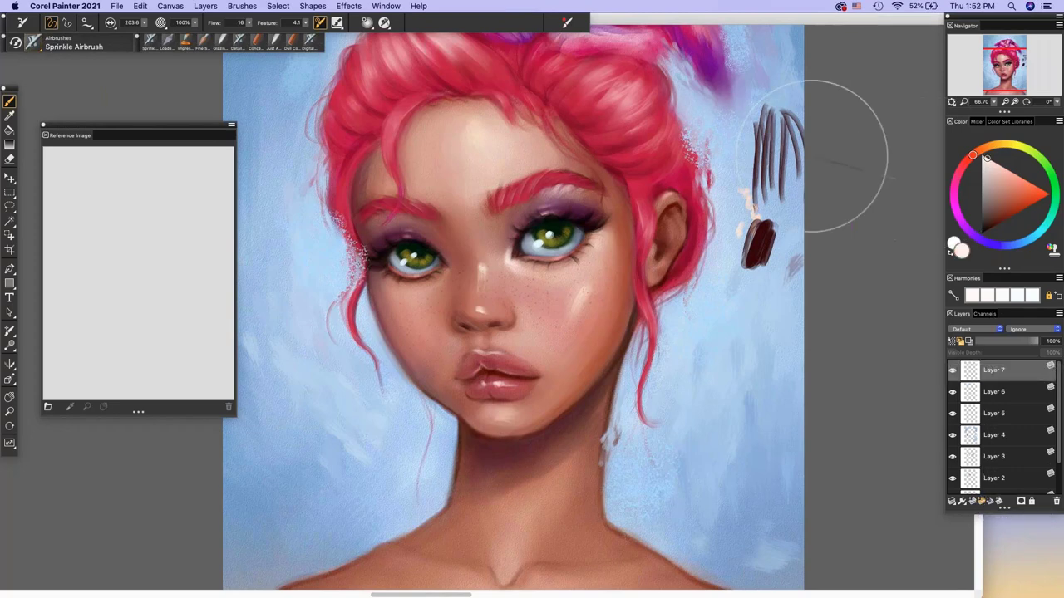
{"action": "left_click", "coordinate": [261, 41]}
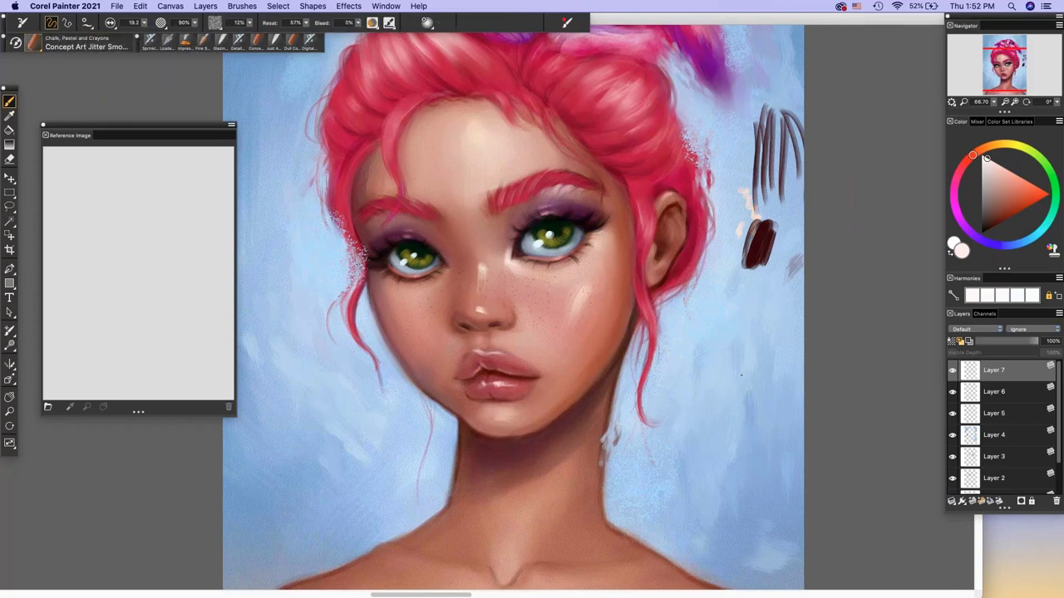
{"action": "mouse_move", "coordinate": [690, 378]}
{"action": "left_mouse_down"}
{"action": "mouse_move", "coordinate": [748, 376]}
{"action": "mouse_move", "coordinate": [683, 379]}
{"action": "mouse_move", "coordinate": [708, 396]}
{"action": "mouse_move", "coordinate": [754, 391]}
{"action": "mouse_move", "coordinate": [707, 379]}
{"action": "mouse_move", "coordinate": [735, 396]}
{"action": "mouse_move", "coordinate": [726, 386]}
{"action": "left_mouse_up"}
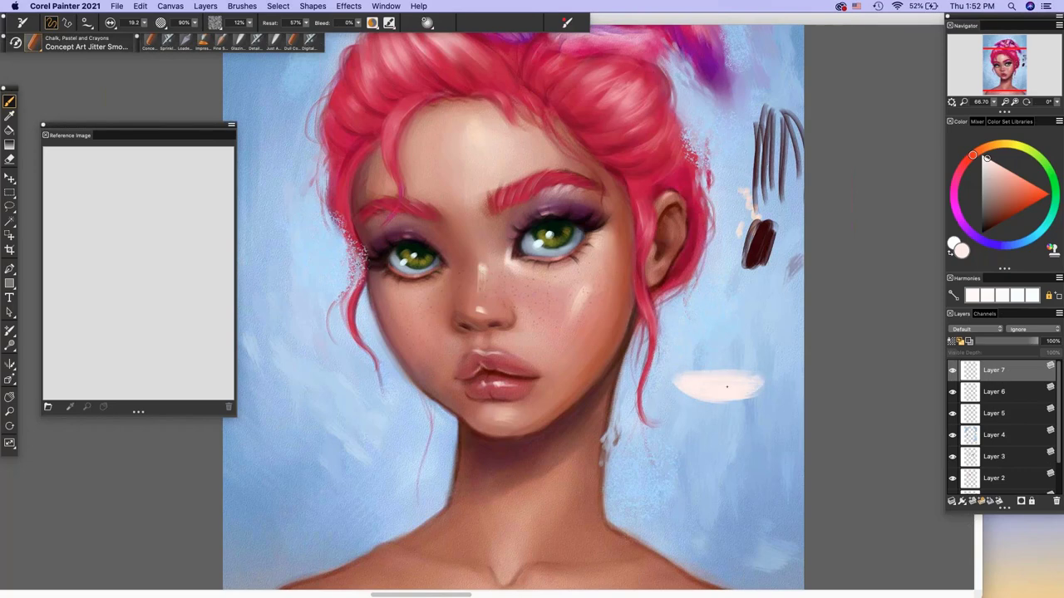
- Choose a dark reddish brown, reduce the brush to size 12.0, and sketch the upper lip above the teeth shape
{"action": "left_click", "coordinate": [1003, 221]}
{"action": "left_click", "coordinate": [143, 23]}
{"action": "left_click_drag", "start_coordinate": [142, 22], "coordinate": [117, 25]}
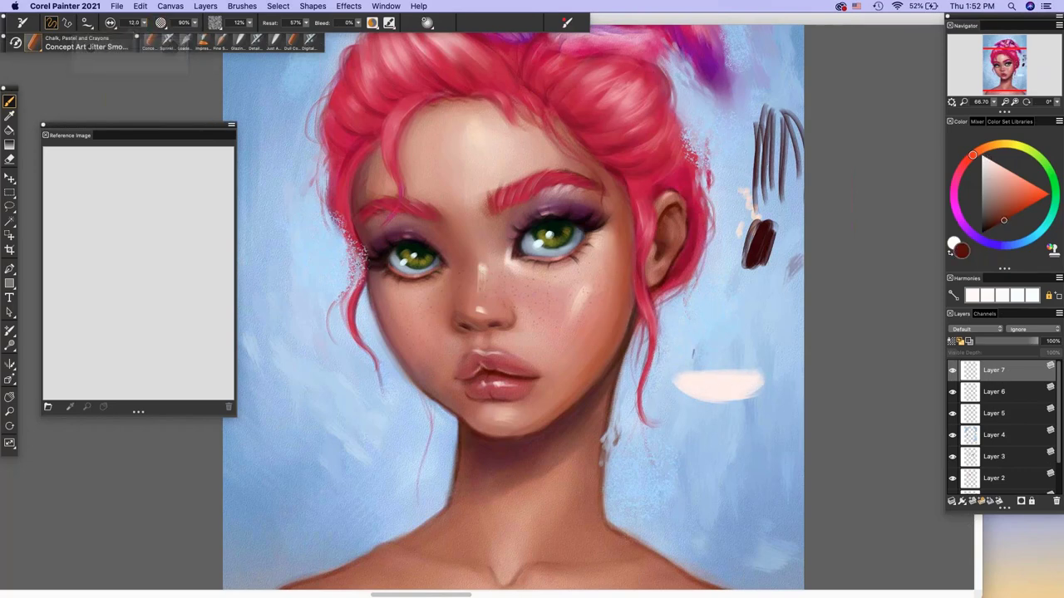
{"action": "mouse_move", "coordinate": [667, 374]}
{"action": "left_mouse_down"}
{"action": "mouse_move", "coordinate": [771, 369]}
{"action": "mouse_move", "coordinate": [695, 371]}
{"action": "mouse_move", "coordinate": [720, 356]}
{"action": "mouse_move", "coordinate": [760, 369]}
{"action": "left_mouse_up"}
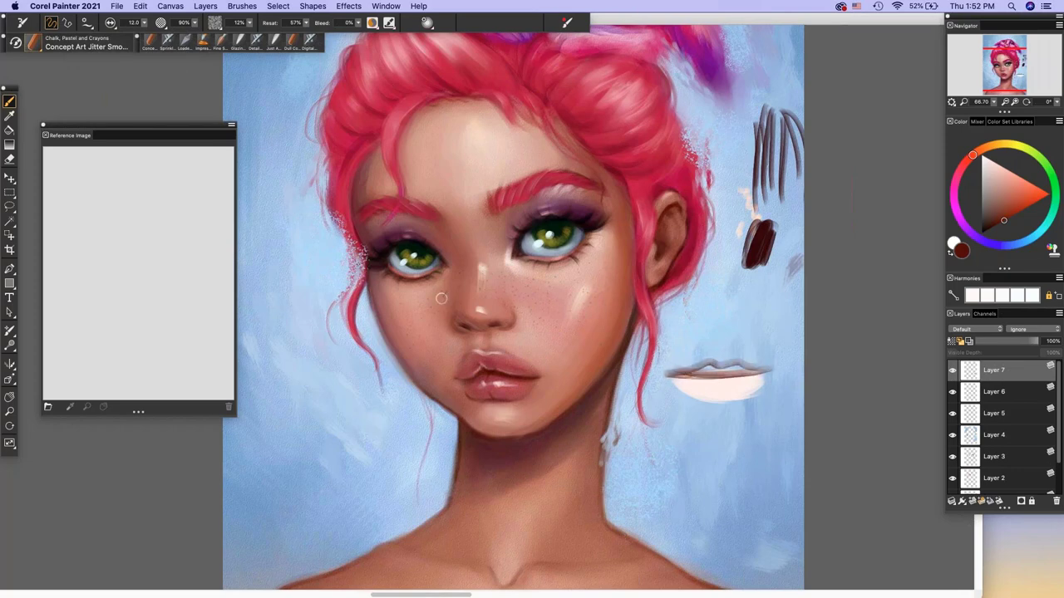
- Reduce the brush to size 8.3 and outline the mouth around the teeth shape
{"action": "left_click", "coordinate": [144, 24]}
{"action": "left_click_drag", "start_coordinate": [105, 47], "coordinate": [100, 47]}
{"action": "mouse_move", "coordinate": [668, 377]}
{"action": "left_mouse_down"}
{"action": "mouse_move", "coordinate": [729, 401]}
{"action": "mouse_move", "coordinate": [770, 372]}
{"action": "mouse_move", "coordinate": [726, 403]}
{"action": "mouse_move", "coordinate": [763, 374]}
{"action": "left_mouse_up"}
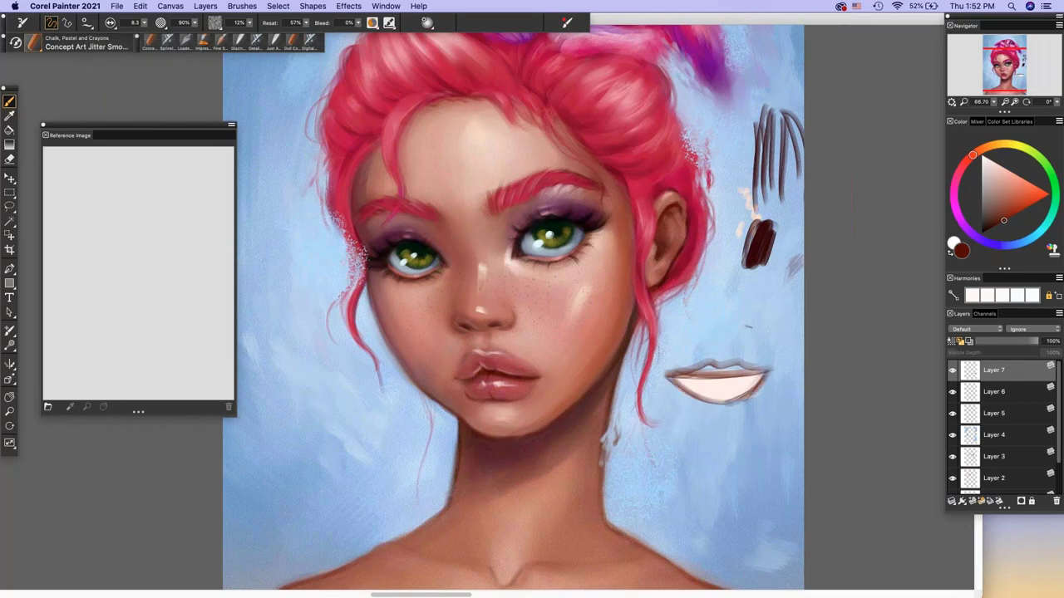
- Choose a lighter brownish red, fill in both lips of the practice mouth, and mark its corner
{"action": "left_click", "coordinate": [1006, 211]}
{"action": "left_click", "coordinate": [967, 160]}
{"action": "mouse_move", "coordinate": [680, 372]}
{"action": "left_mouse_down"}
{"action": "mouse_move", "coordinate": [720, 364]}
{"action": "mouse_move", "coordinate": [691, 371]}
{"action": "mouse_move", "coordinate": [748, 374]}
{"action": "left_mouse_up"}
{"action": "mouse_move", "coordinate": [710, 412]}
{"action": "left_mouse_down"}
{"action": "mouse_move", "coordinate": [680, 389]}
{"action": "mouse_move", "coordinate": [743, 408]}
{"action": "mouse_move", "coordinate": [723, 407]}
{"action": "mouse_move", "coordinate": [700, 397]}
{"action": "mouse_move", "coordinate": [723, 403]}
{"action": "mouse_move", "coordinate": [753, 387]}
{"action": "mouse_move", "coordinate": [690, 399]}
{"action": "mouse_move", "coordinate": [753, 390]}
{"action": "left_mouse_up"}
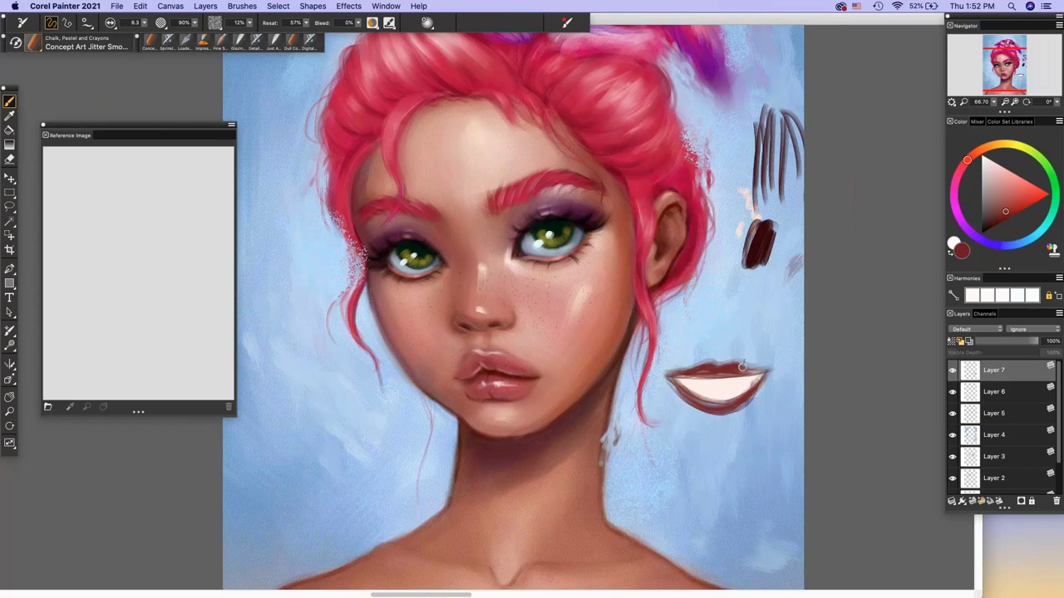
{"action": "left_click_drag", "start_coordinate": [676, 373], "coordinate": [660, 375]}
- Choose a muted grey-brown and reduce the brush to size 5.1
{"action": "left_click", "coordinate": [986, 199]}
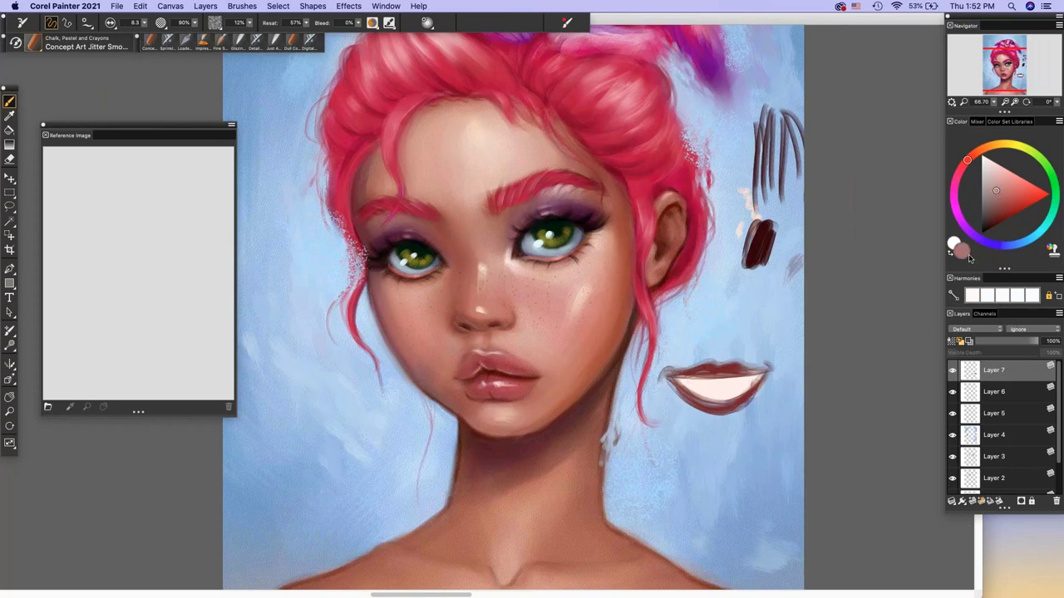
{"action": "left_click", "coordinate": [144, 23]}
{"action": "left_click", "coordinate": [108, 48]}
- Try drawing hard lines between the teeth on a new layer, compare with it hidden, and delete that layer
{"action": "left_click", "coordinate": [953, 370]}
{"action": "left_click", "coordinate": [953, 371]}
{"action": "left_click", "coordinate": [974, 500]}
{"action": "mouse_move", "coordinate": [718, 390]}
{"action": "left_mouse_down"}
{"action": "mouse_move", "coordinate": [719, 401]}
{"action": "mouse_move", "coordinate": [692, 393]}
{"action": "mouse_move", "coordinate": [731, 398]}
{"action": "left_mouse_up"}
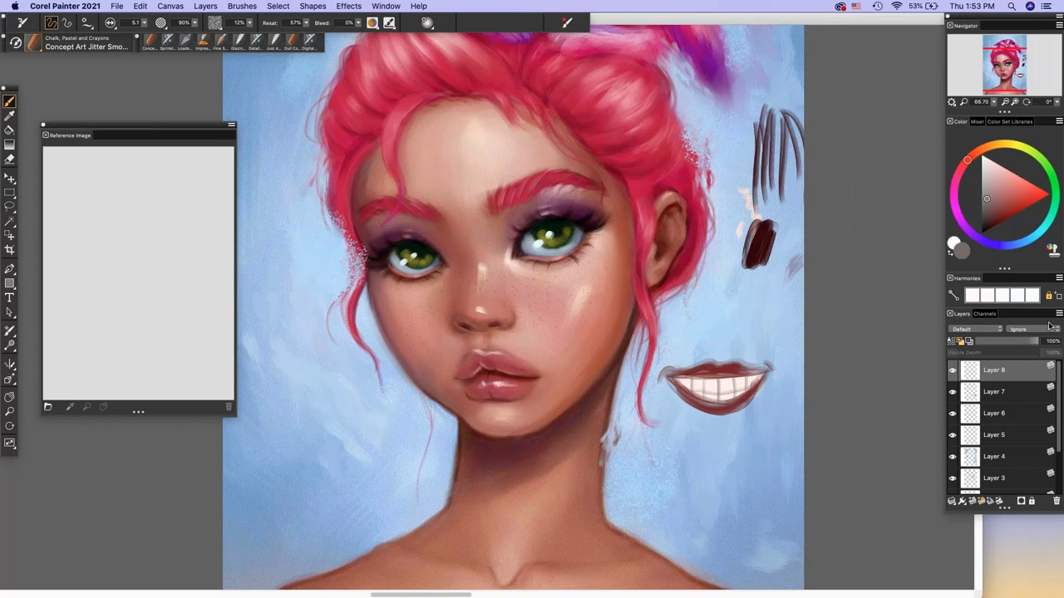
{"action": "left_click", "coordinate": [953, 370]}
{"action": "left_click", "coordinate": [952, 370]}
{"action": "left_click", "coordinate": [1056, 502]}
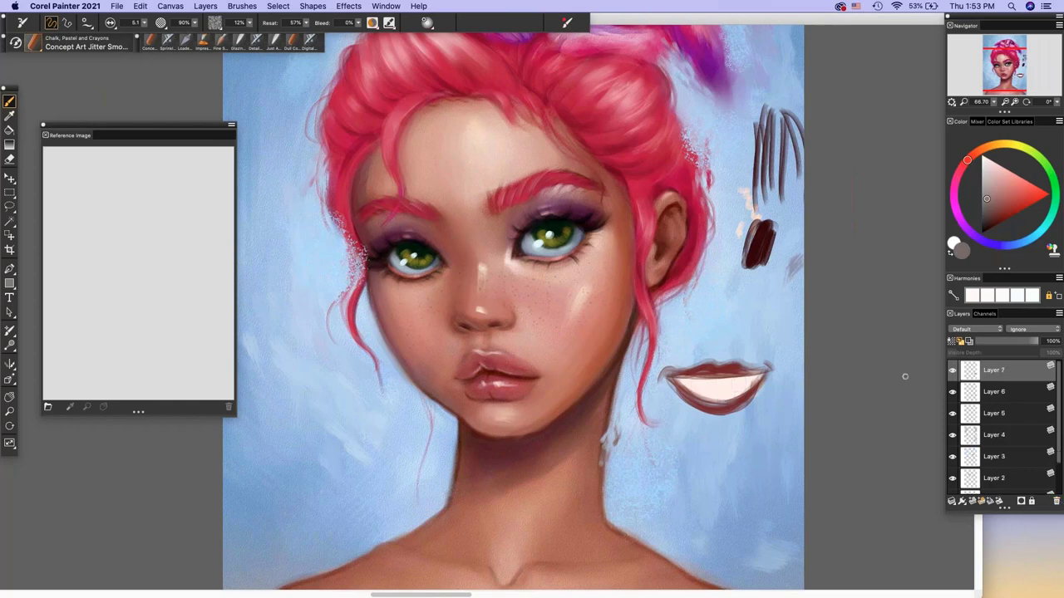
- Add a new layer at 60% opacity and paint subtle grey tooth divisions inside the practice mouth
{"action": "left_click", "coordinate": [972, 501]}
{"action": "left_click", "coordinate": [988, 202]}
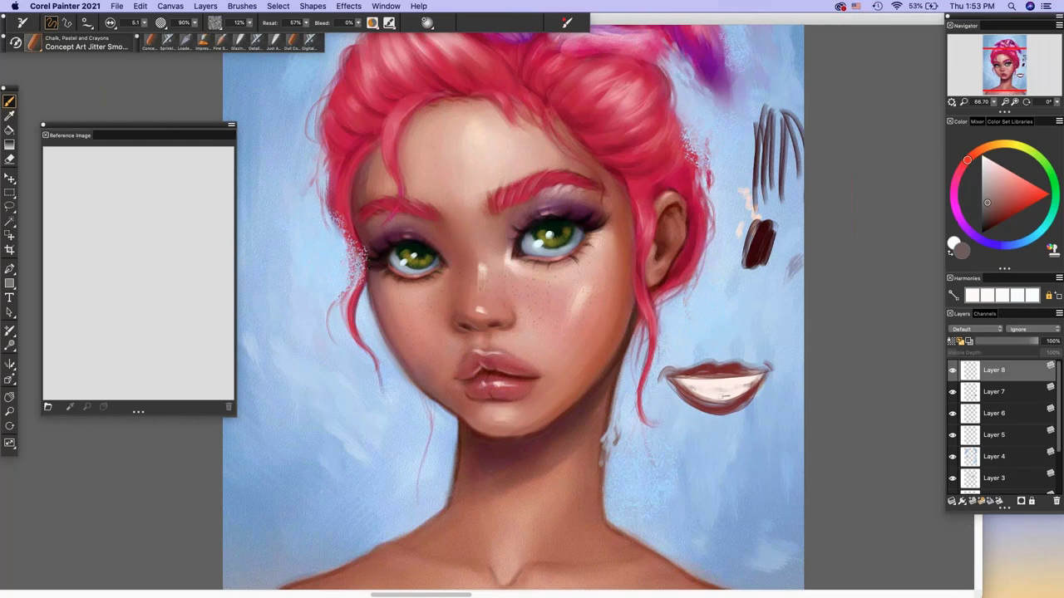
{"action": "left_click_drag", "start_coordinate": [999, 343], "coordinate": [1012, 343]}
{"action": "left_click", "coordinate": [982, 192]}
{"action": "left_click_drag", "start_coordinate": [733, 377], "coordinate": [734, 386]}
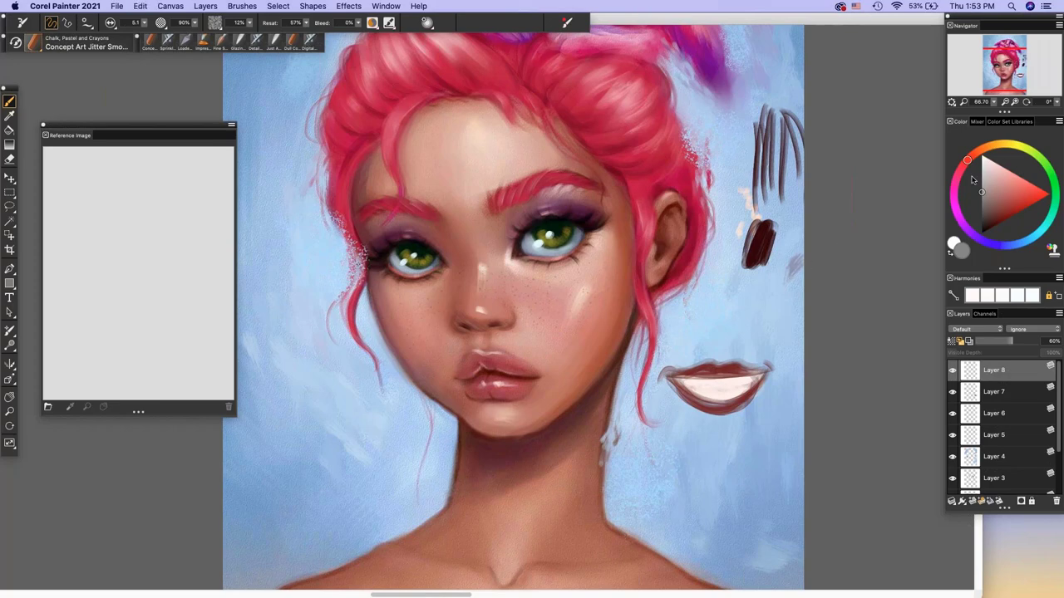
- Choose a lighter grey, and open and close the attributes of Layer 8
{"action": "left_click", "coordinate": [982, 176]}
{"action": "double_click", "coordinate": [963, 369]}
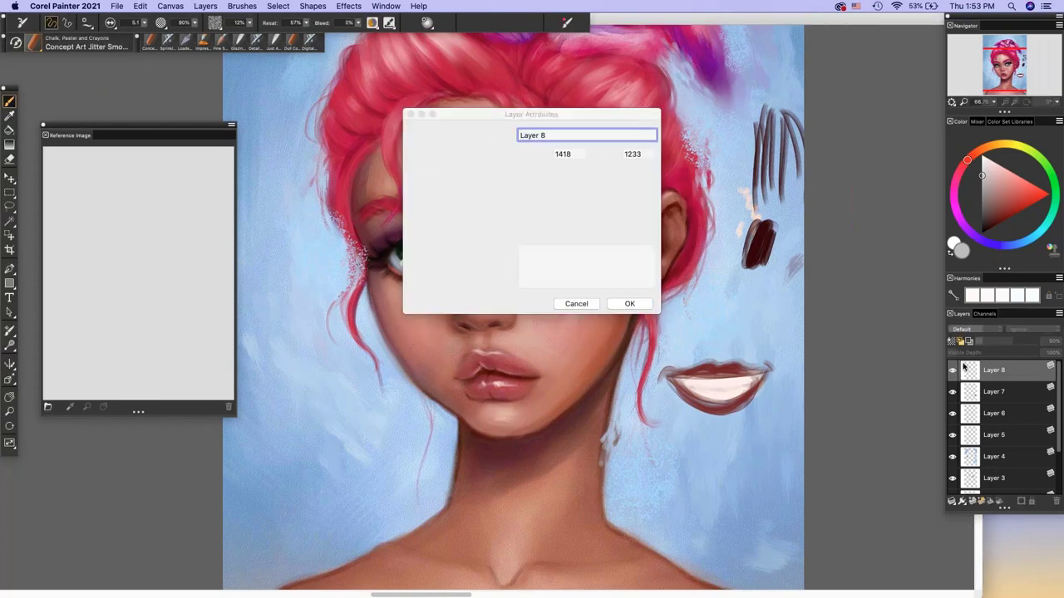
{"action": "key", "text": "Return"}
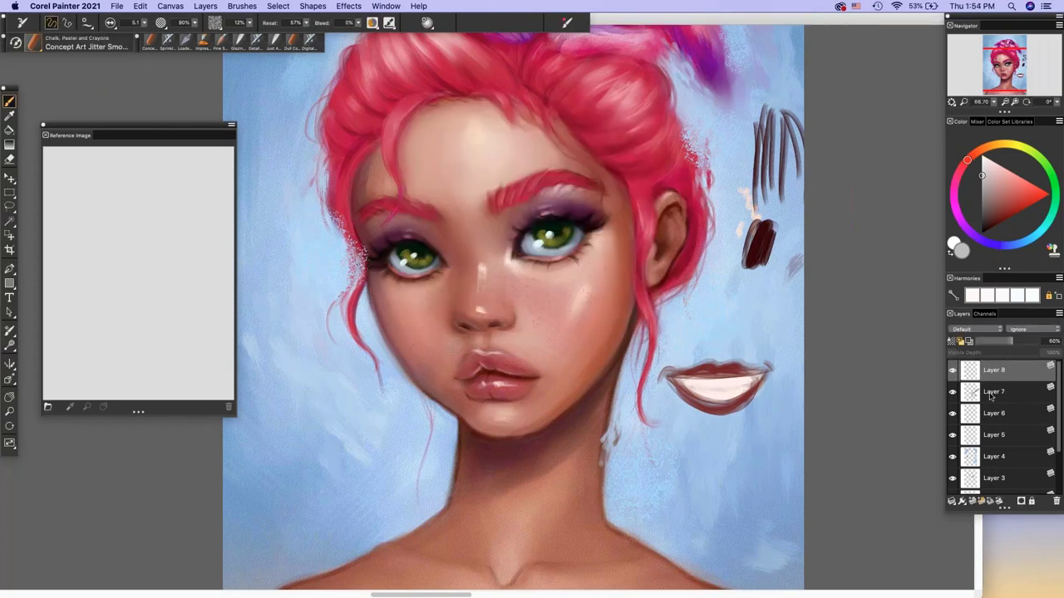
- Select Layers 7 and 8 holding the practice mouth, compare the painting with them hidden and shown, and delete both layers
{"action": "left_click", "coordinate": [984, 396]}
{"action": "left_click", "coordinate": [985, 374], "text": "shift"}
{"action": "left_click", "coordinate": [954, 371]}
{"action": "left_click", "coordinate": [954, 371]}
{"action": "left_click", "coordinate": [953, 371]}
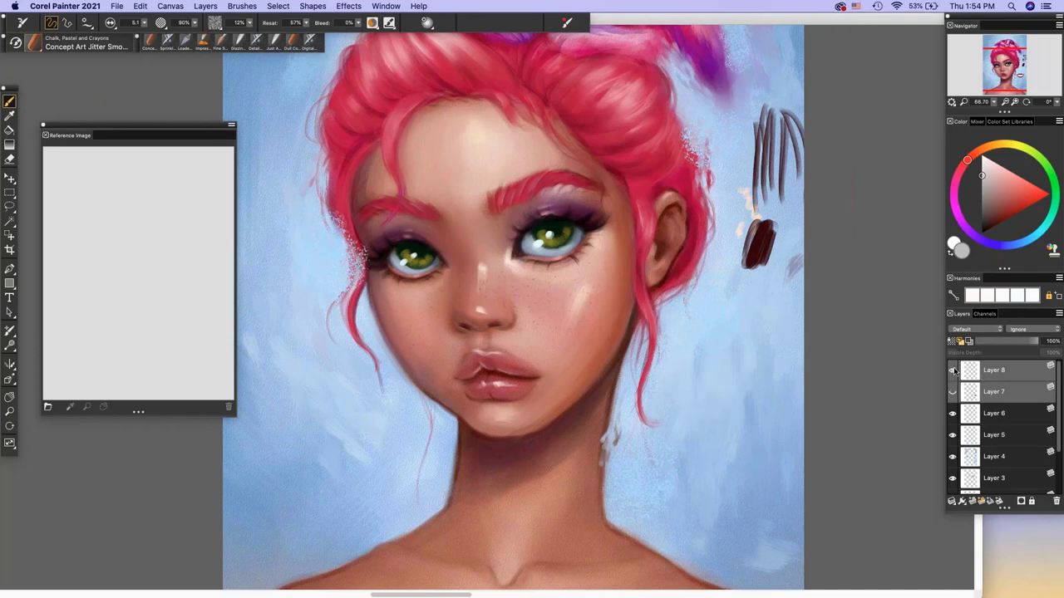
{"action": "left_click", "coordinate": [953, 372]}
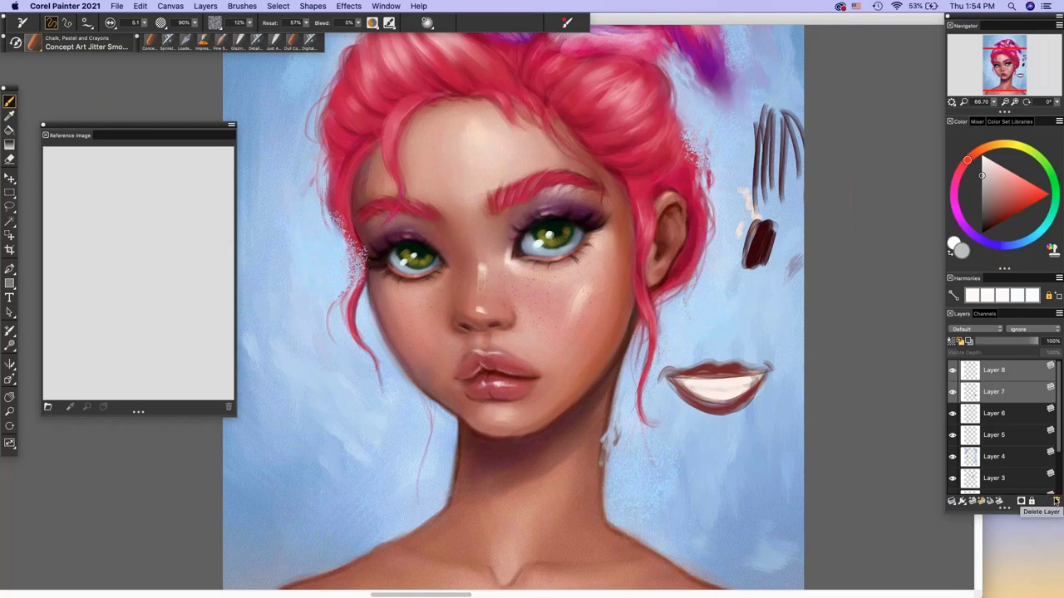
{"action": "left_click", "coordinate": [1058, 503]}
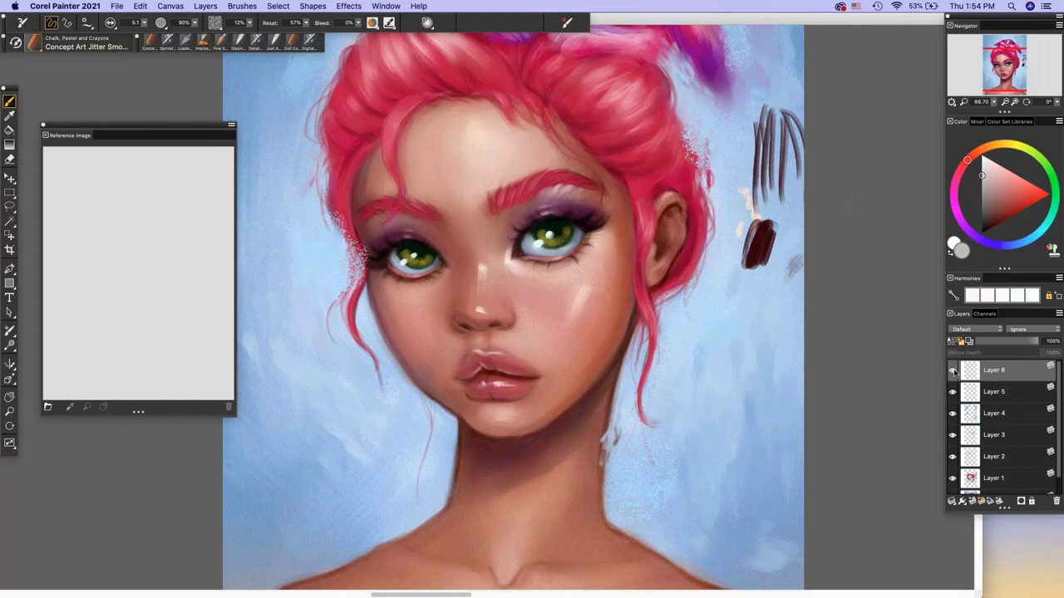
- Add a new layer, prepare a near-white pink with brush size 21.7, and undo the last stroke
{"action": "left_click", "coordinate": [974, 501]}
{"action": "left_click", "coordinate": [986, 158]}
{"action": "left_click", "coordinate": [145, 22]}
{"action": "left_click", "coordinate": [137, 33]}
{"action": "left_click_drag", "start_coordinate": [136, 34], "coordinate": [138, 33]}
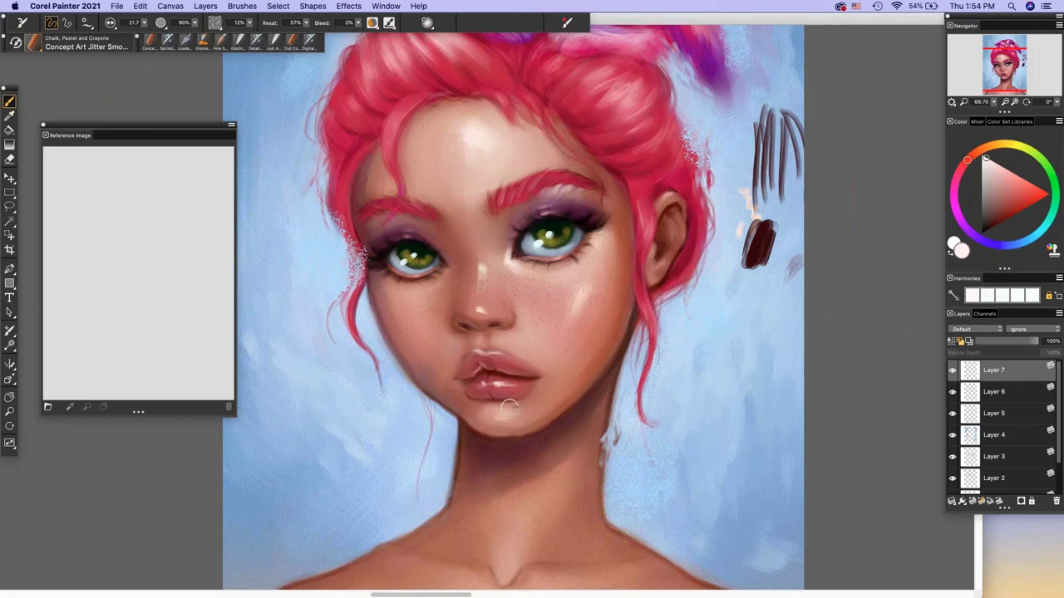
{"action": "key", "text": "super+z"}
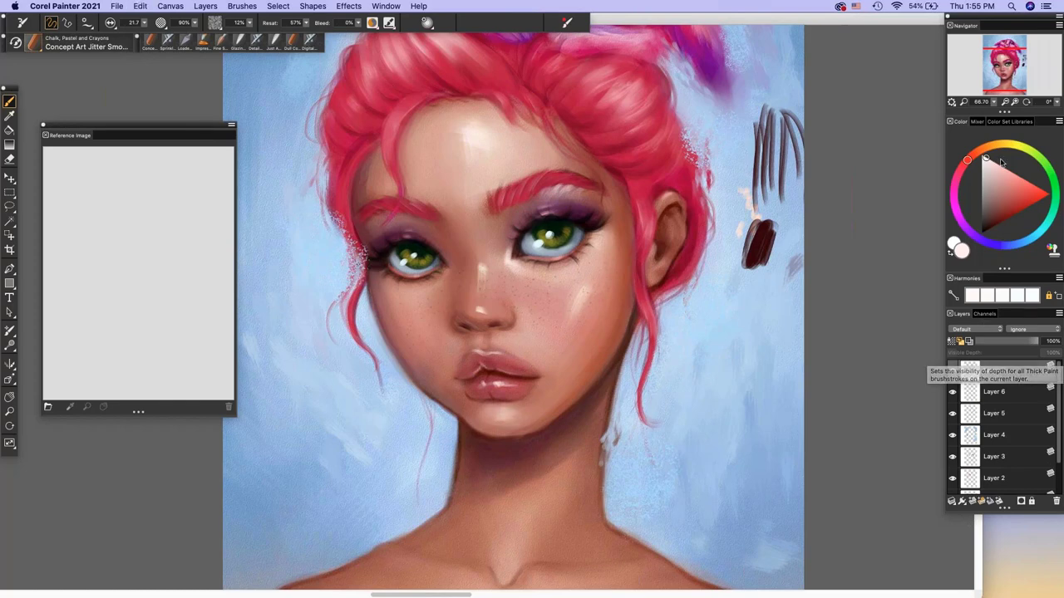
- Change the paint colour to a pale pink and reduce the brush size to 5.8
{"action": "left_click", "coordinate": [1006, 100]}
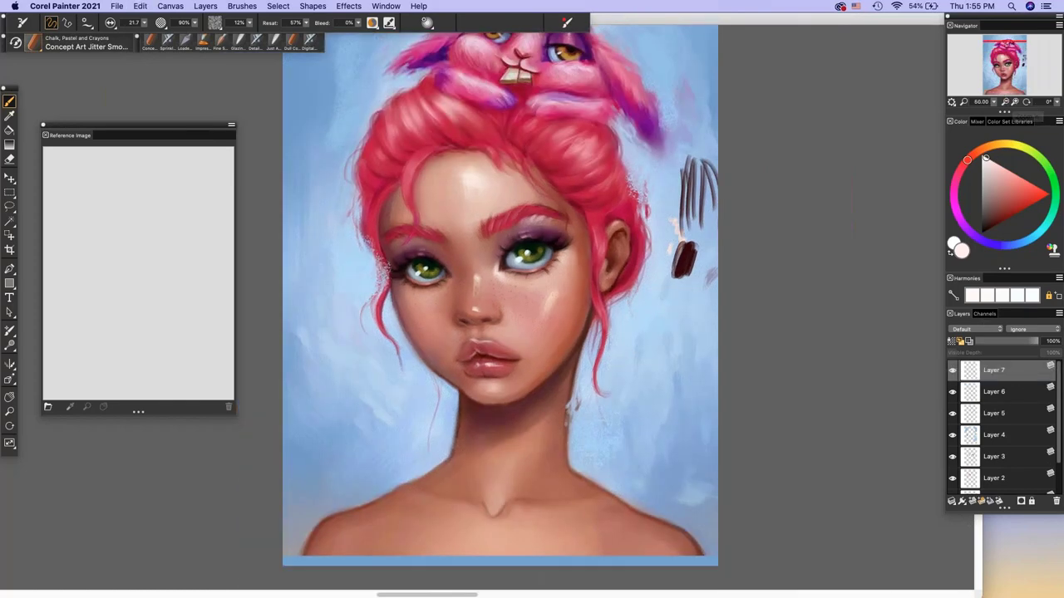
{"action": "left_click", "coordinate": [1000, 66]}
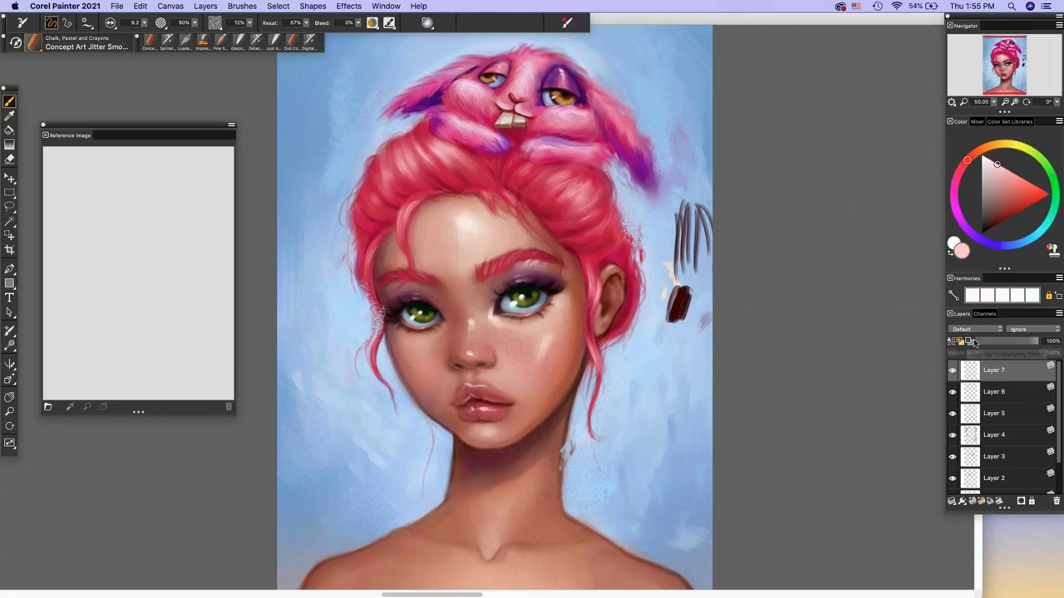
{"action": "left_click", "coordinate": [957, 190]}
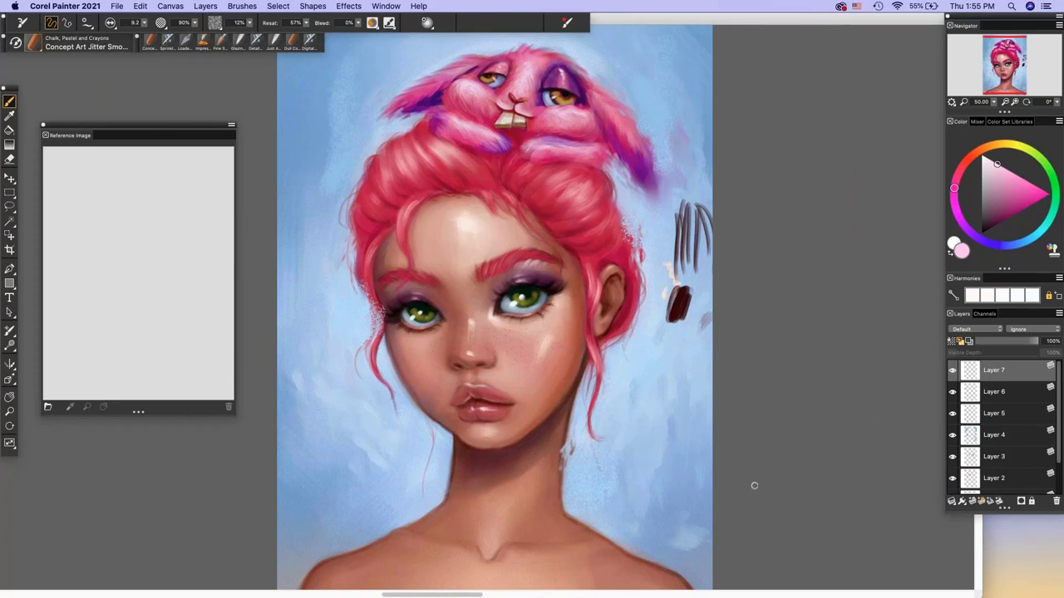
{"action": "left_click", "coordinate": [1014, 102]}
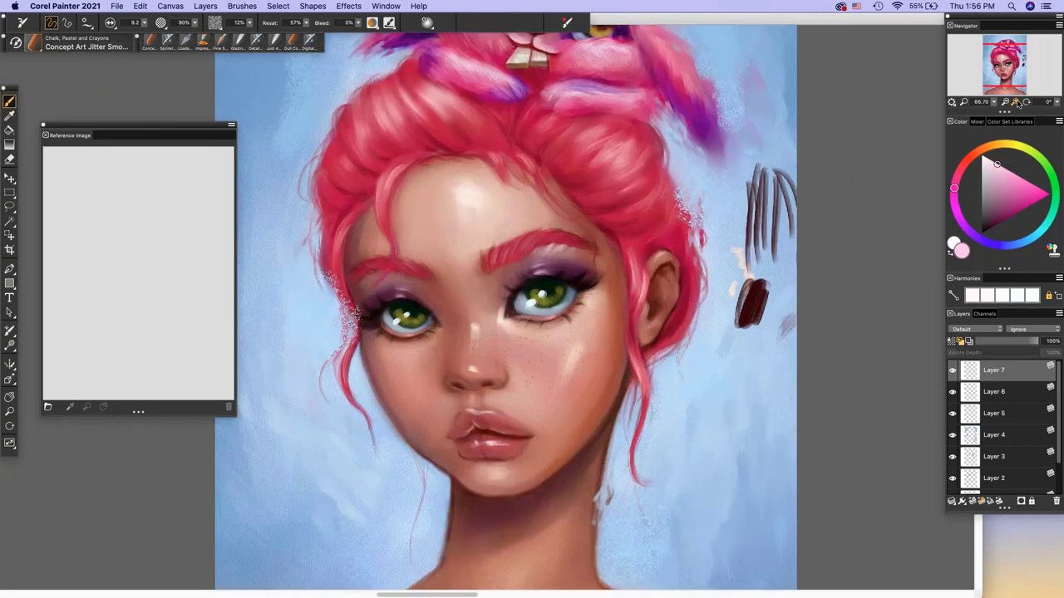
{"action": "left_click", "coordinate": [144, 22]}
{"action": "left_click", "coordinate": [92, 48]}
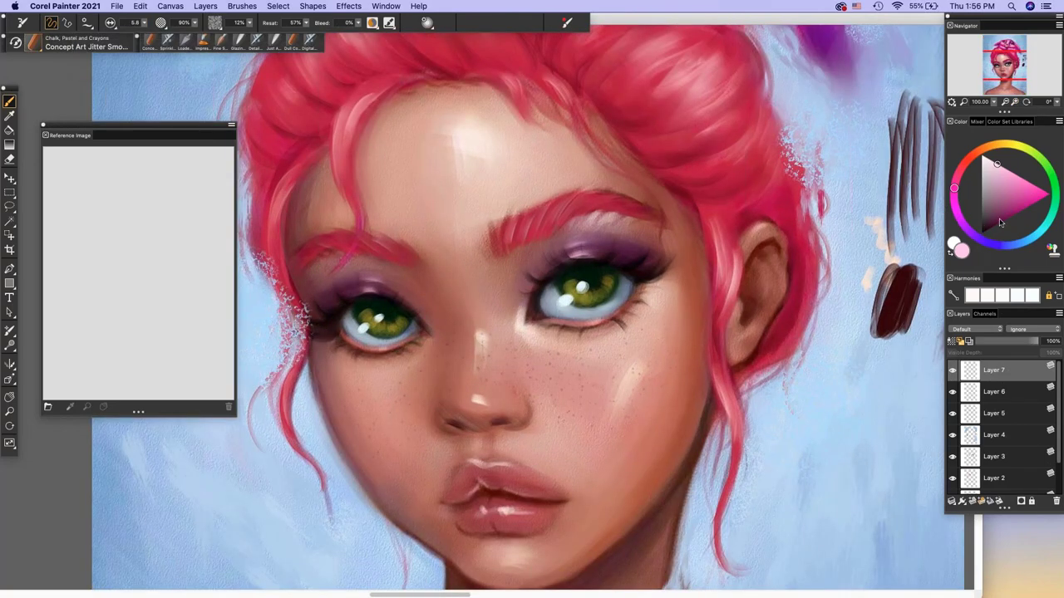
- Change the paint colour to black and reduce the brush size to 3.3
{"action": "left_click_drag", "start_coordinate": [1001, 222], "coordinate": [982, 234]}
{"action": "left_click", "coordinate": [145, 24]}
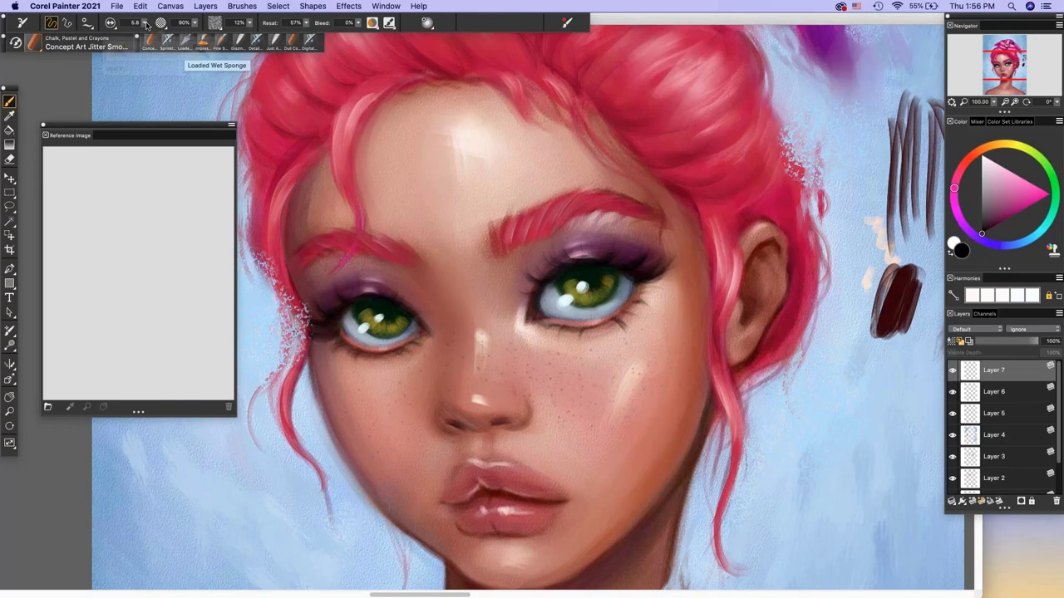
{"action": "left_click", "coordinate": [85, 48]}
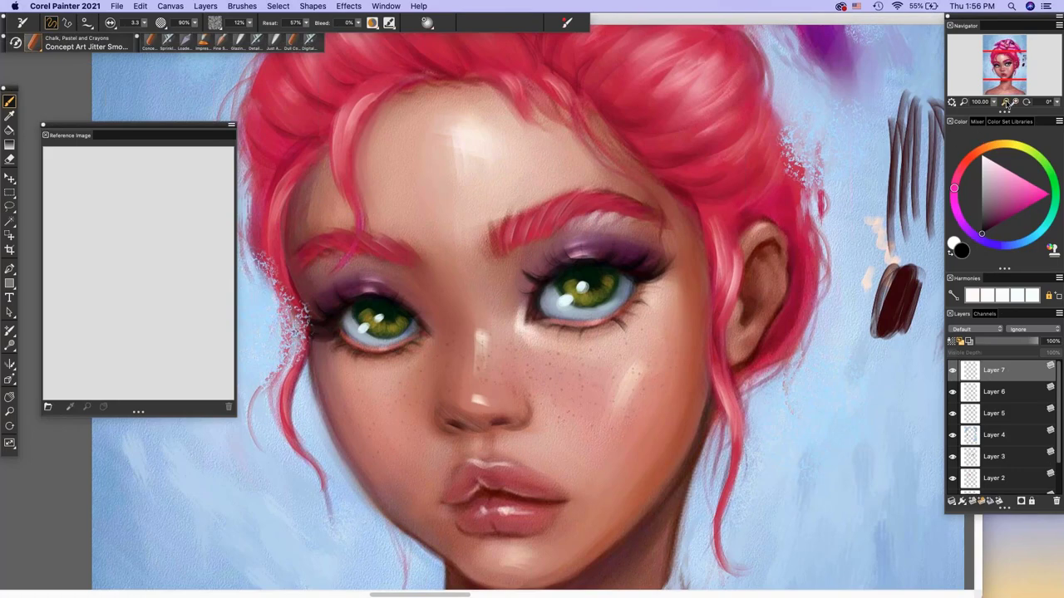
{"action": "left_click", "coordinate": [1006, 102]}
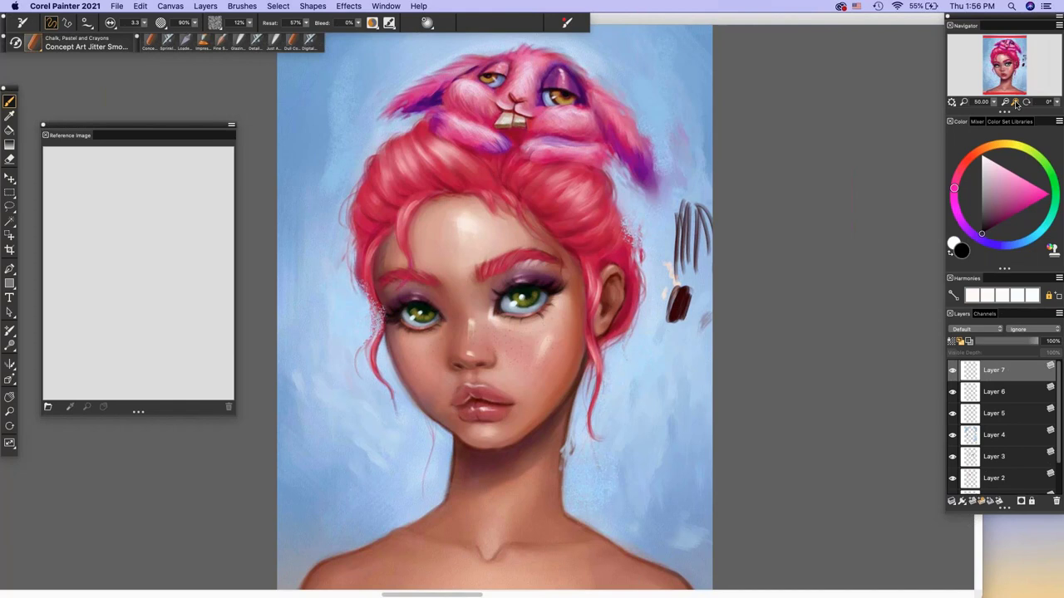
- Choose a muted golden yellow and add a new layer, with the brush size set to 5.1
{"action": "left_click", "coordinate": [1005, 145]}
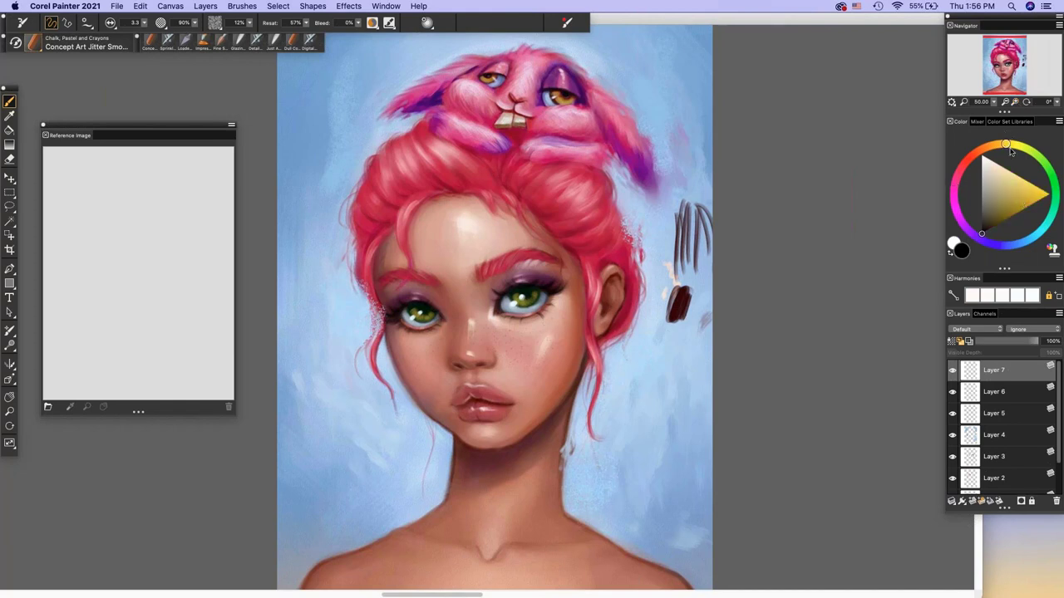
{"action": "left_click", "coordinate": [1023, 196]}
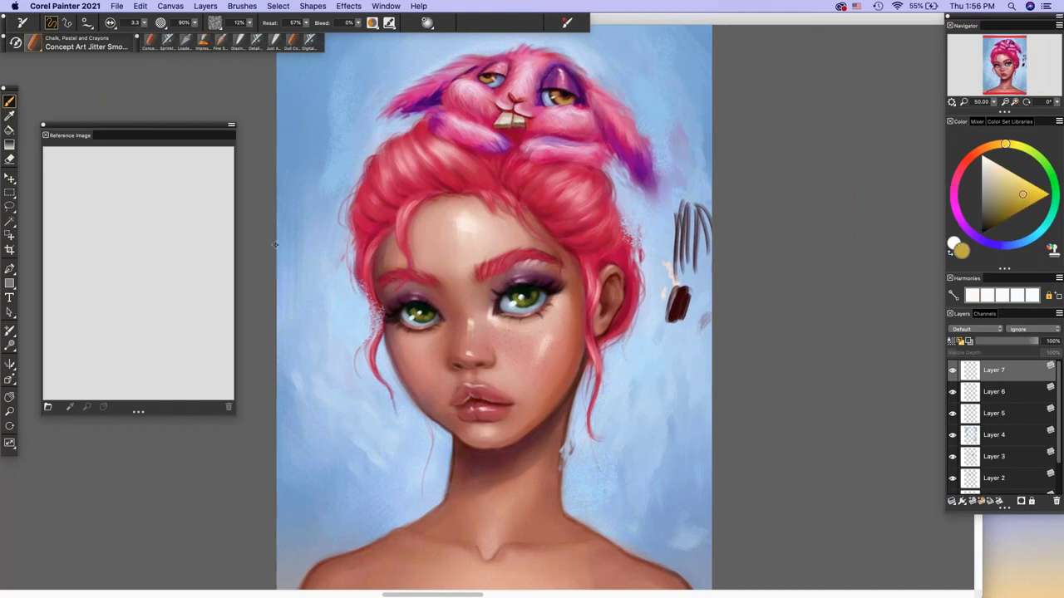
{"action": "left_click", "coordinate": [972, 502]}
{"action": "left_click", "coordinate": [144, 23]}
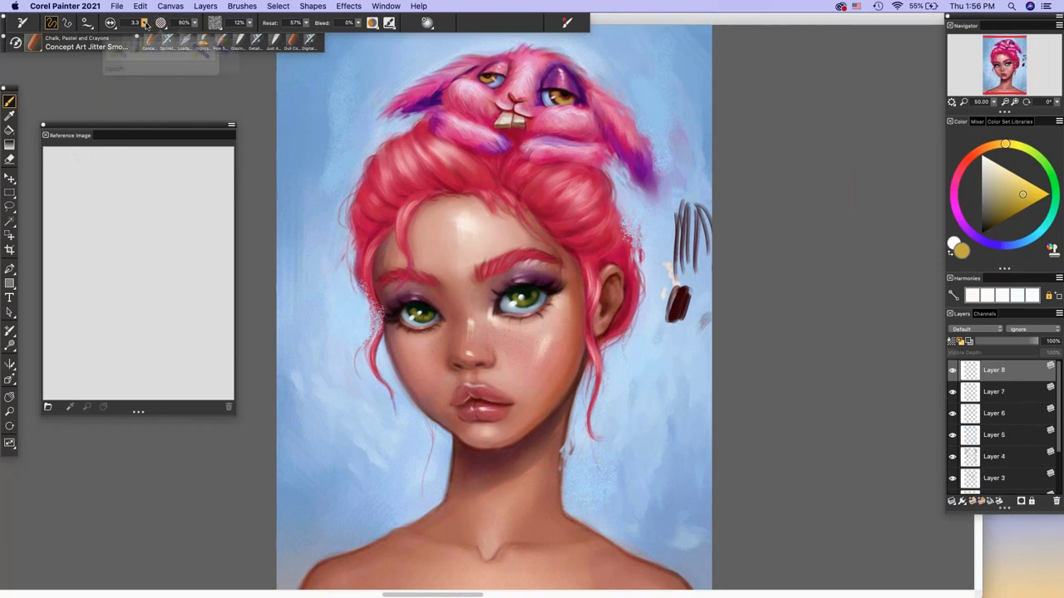
{"action": "left_click", "coordinate": [148, 45]}
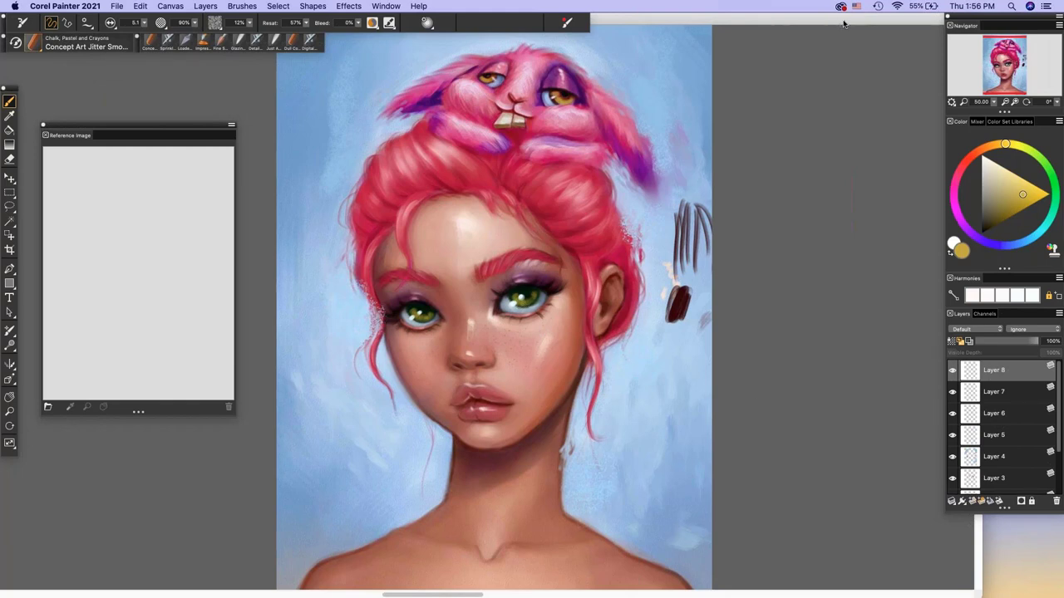
{"action": "mouse_move", "coordinate": [841, 22]}
{"action": "left_mouse_down"}
{"action": "mouse_move", "coordinate": [848, 55]}
{"action": "mouse_move", "coordinate": [854, 7]}
{"action": "left_mouse_up"}
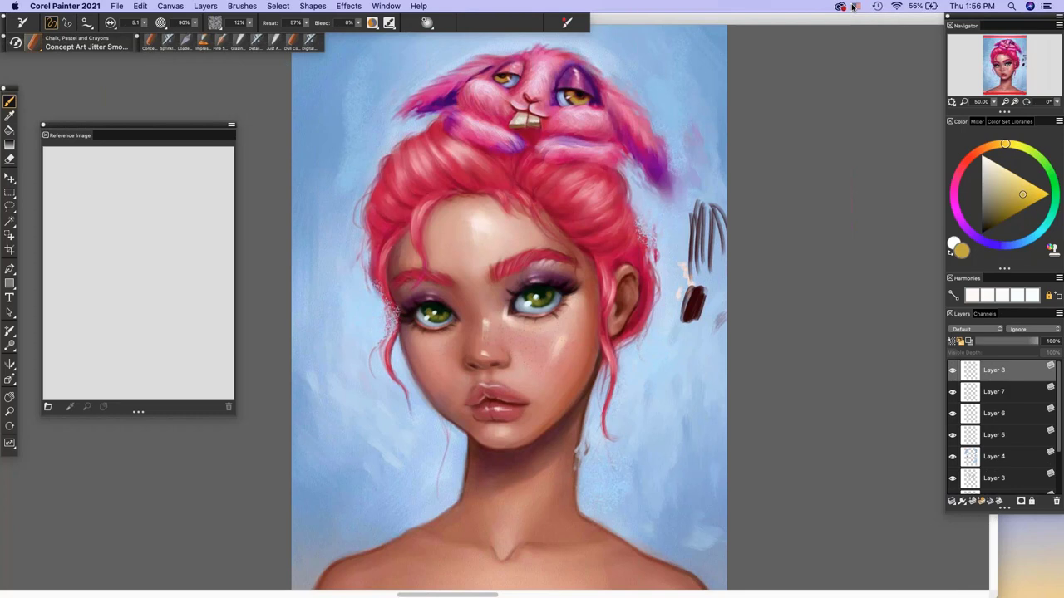
- Add another new layer with the brush size at 8.6, and hide all panels to show only the painting
{"action": "left_click", "coordinate": [973, 501]}
{"action": "left_click", "coordinate": [144, 23]}
{"action": "left_click", "coordinate": [117, 36]}
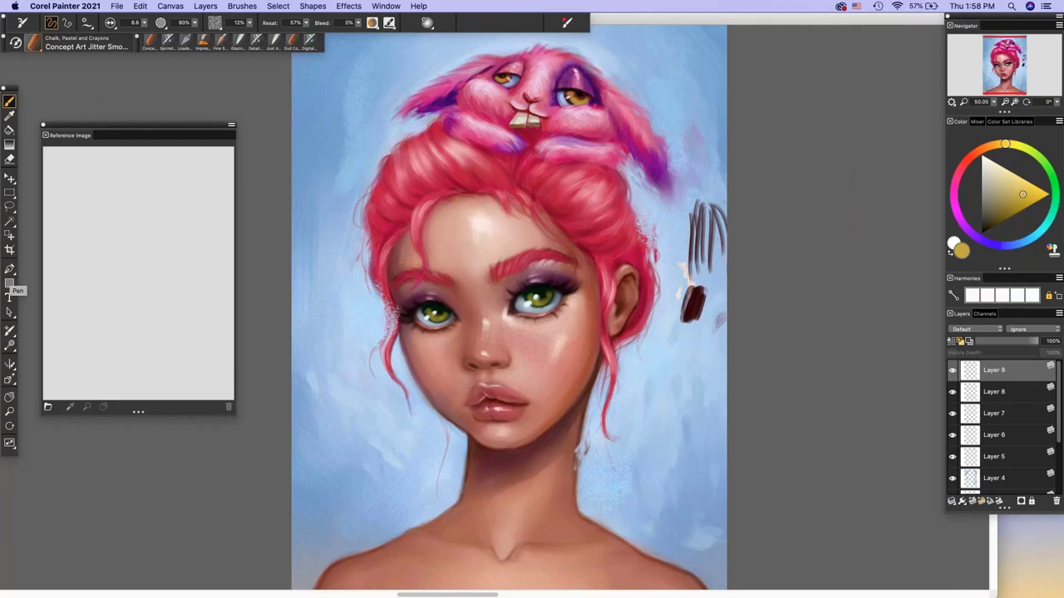
{"action": "key", "text": "Tab"}
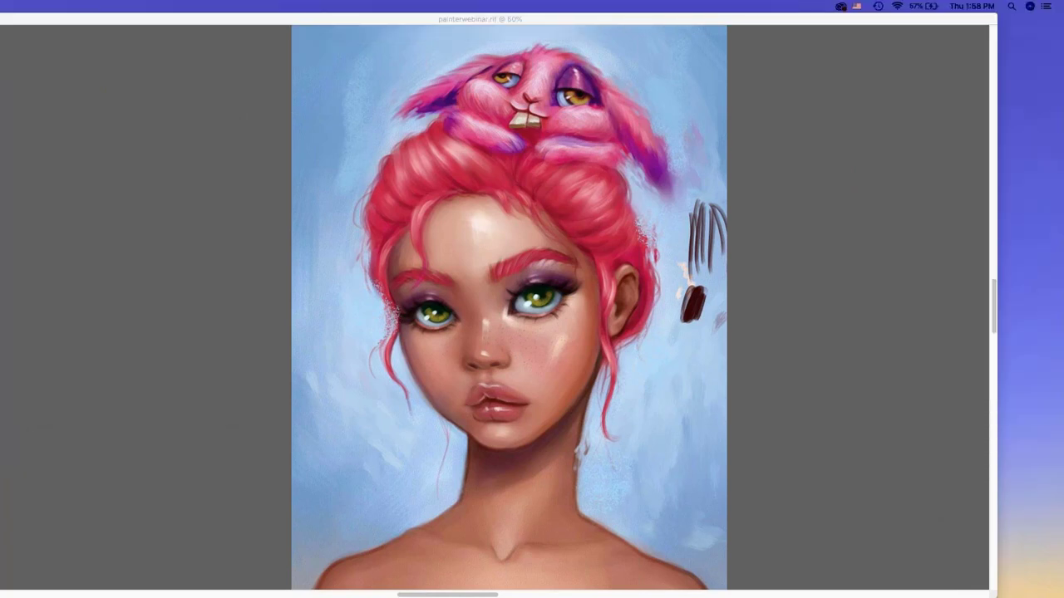